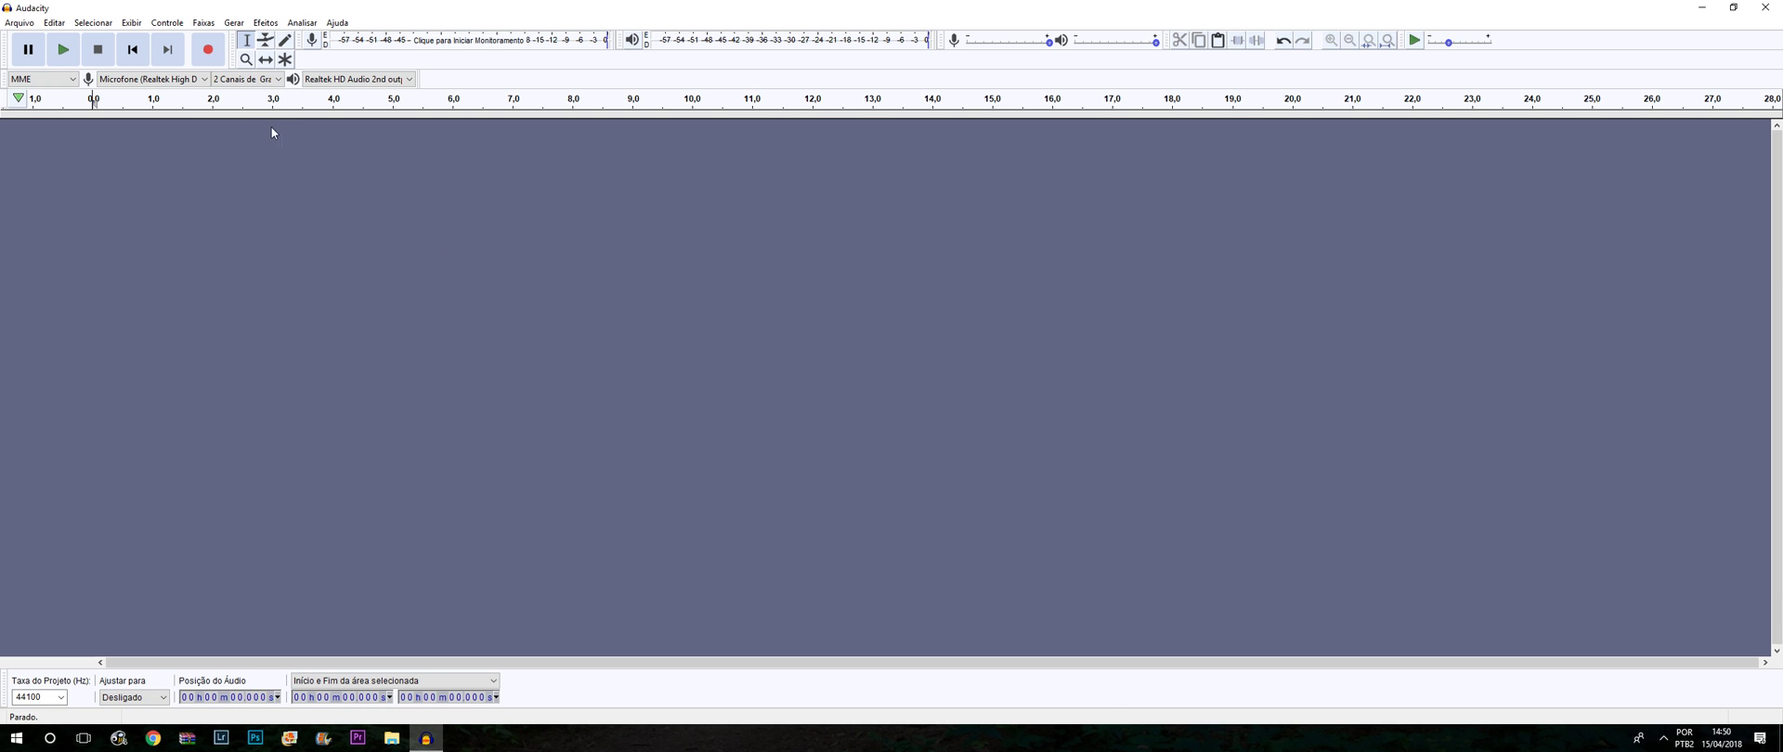
# Step: Review the playback and recording device settings in the preferences
pyautogui.click(56, 23)
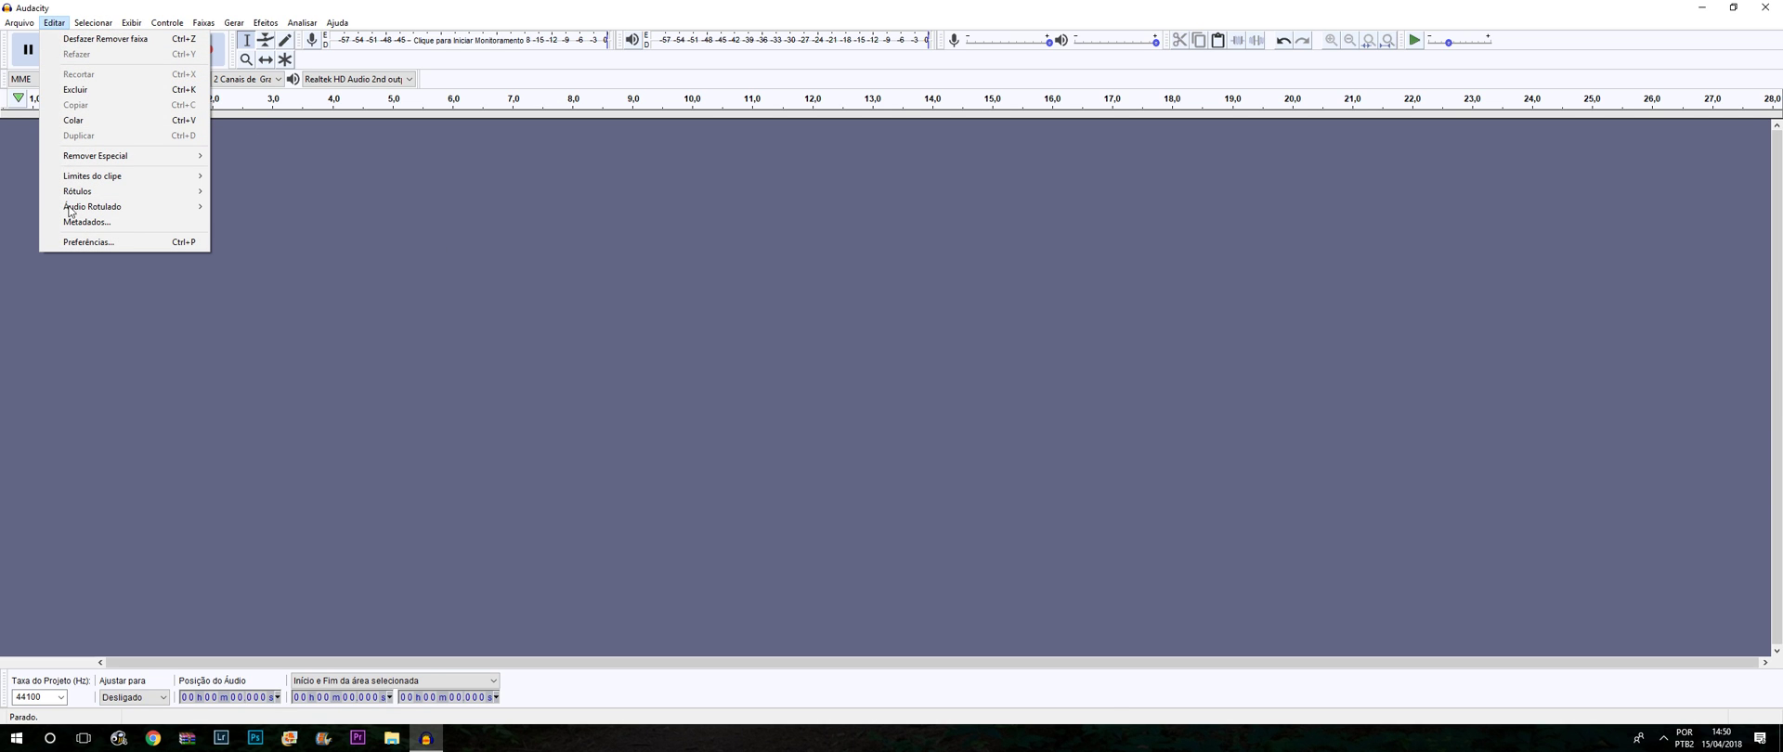
pyautogui.click(78, 242)
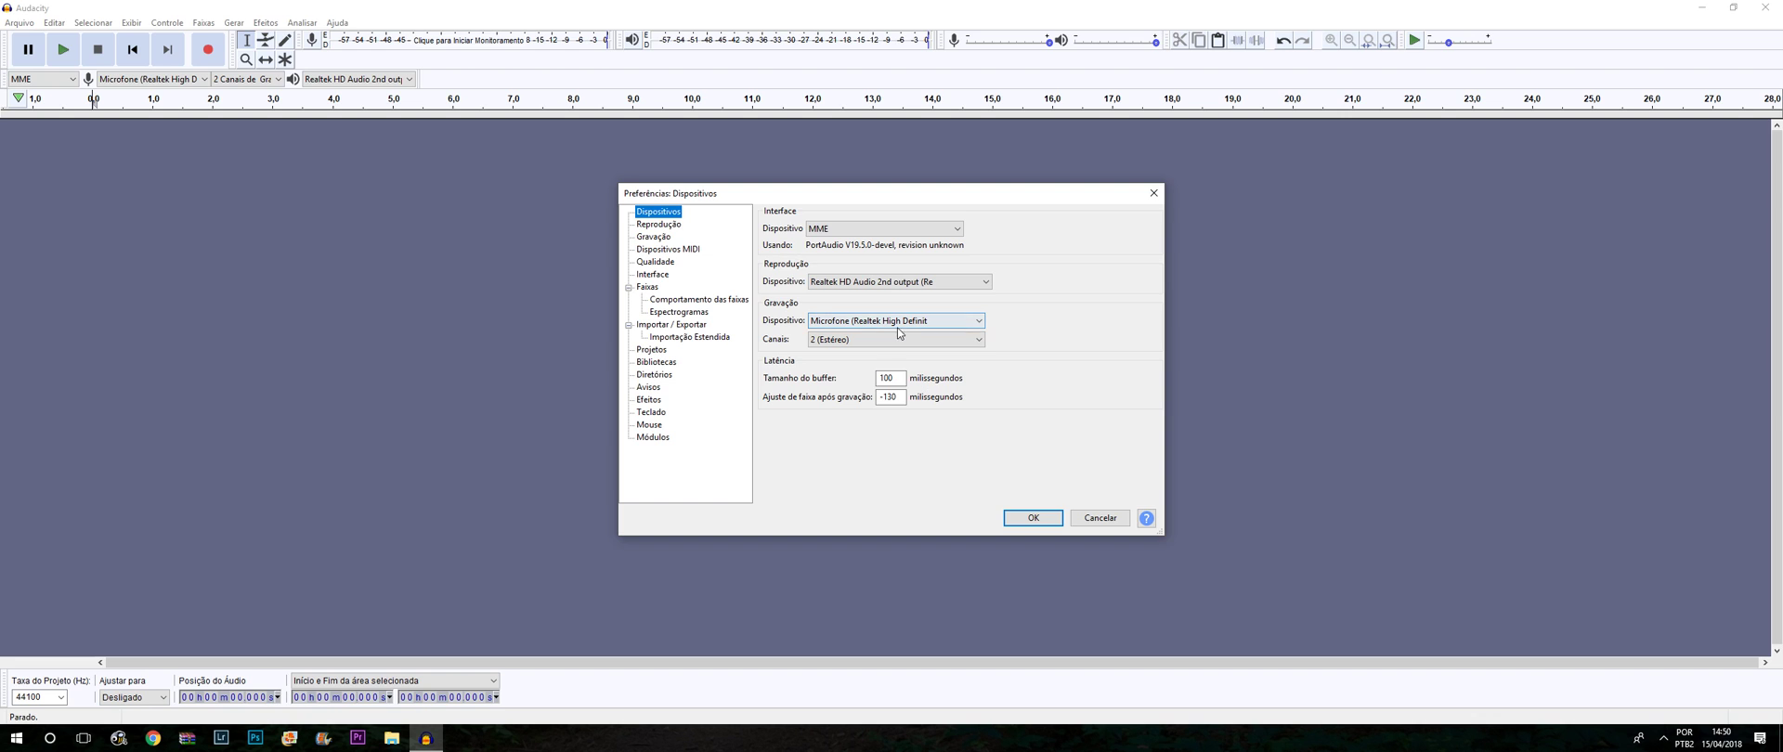
pyautogui.click(1033, 517)
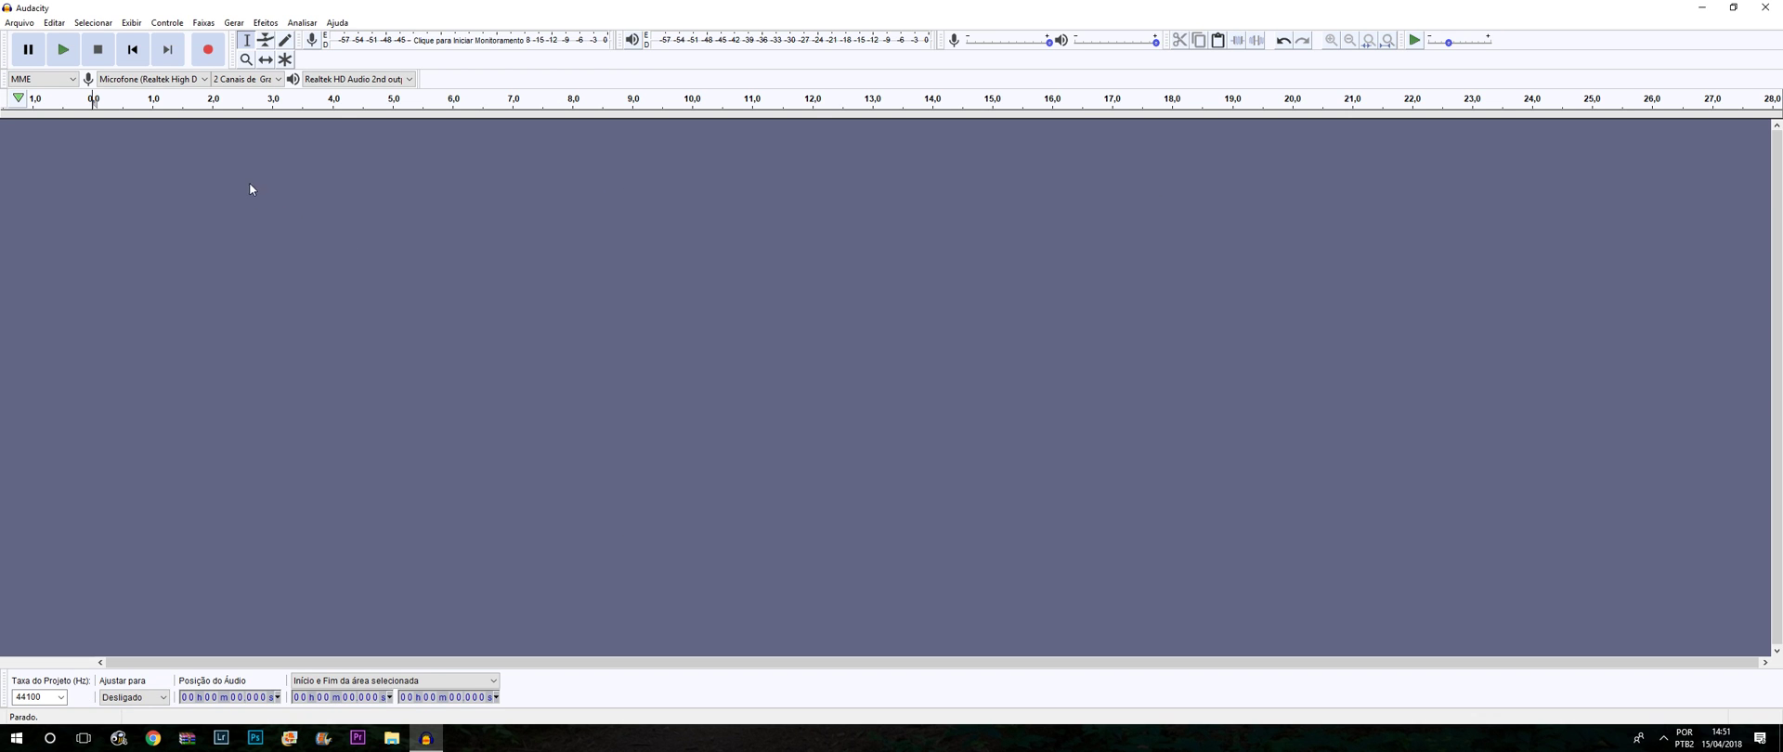
# Step: Record a stereo microphone track about 32 seconds long and play it back from near the beginning
pyautogui.click(212, 59)
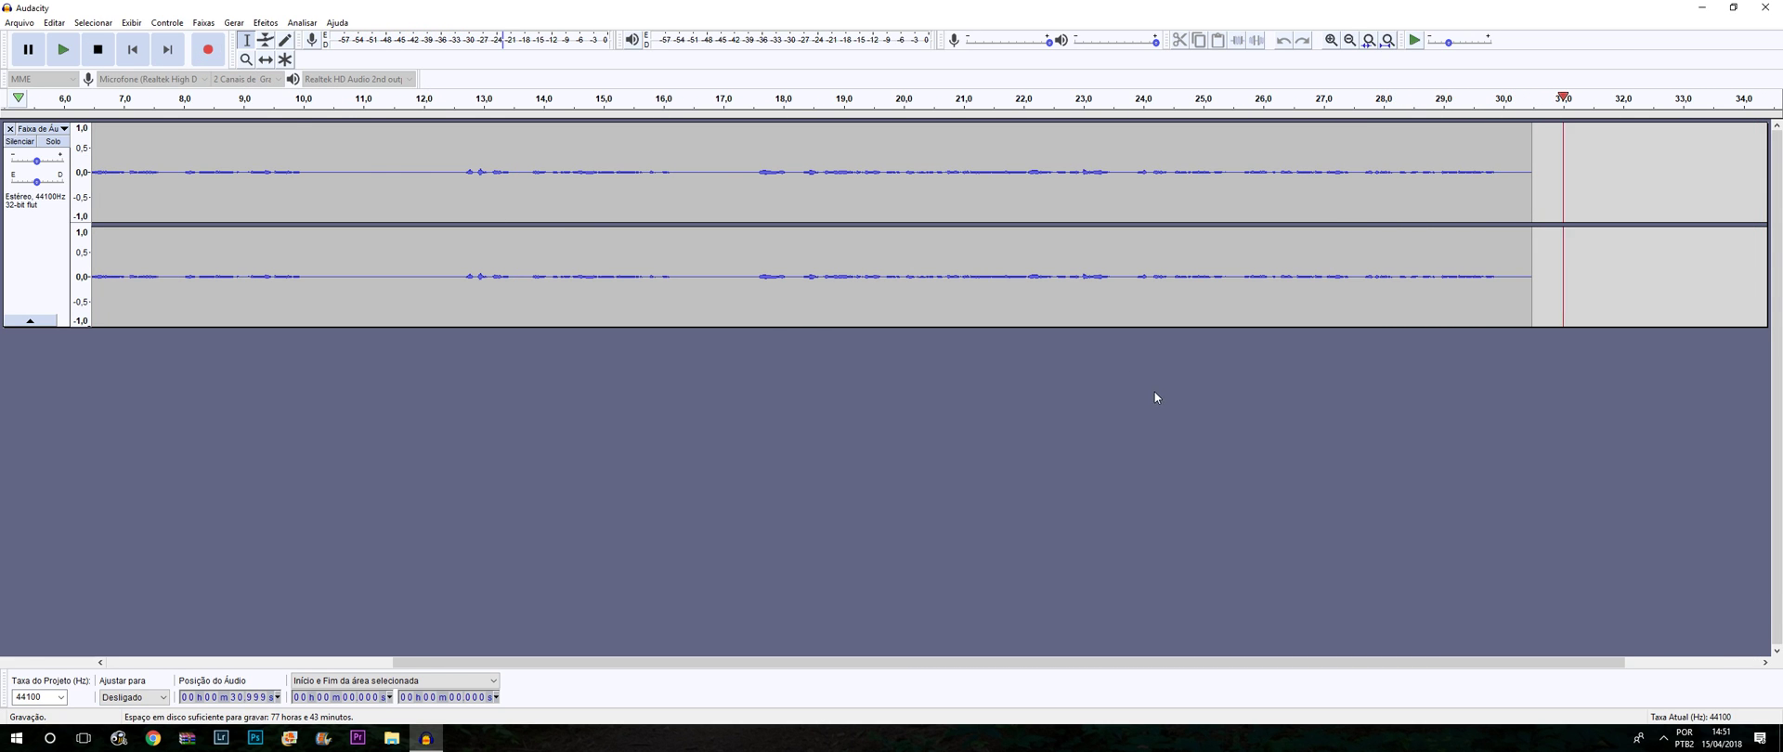
pyautogui.click(98, 49)
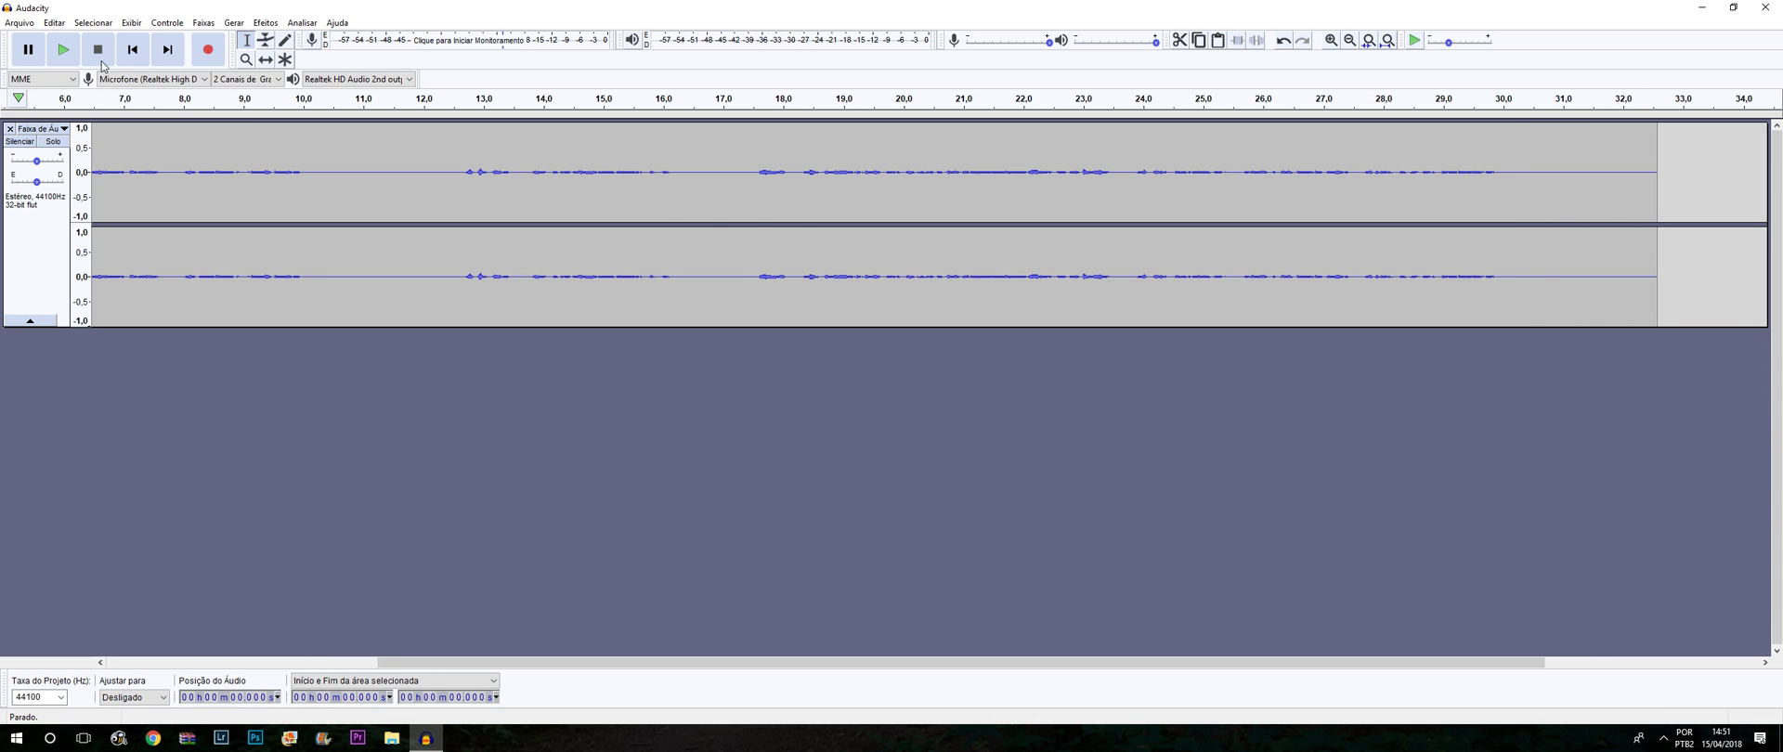
pyautogui.moveTo(1342, 662); pyautogui.dragTo(1068, 661)
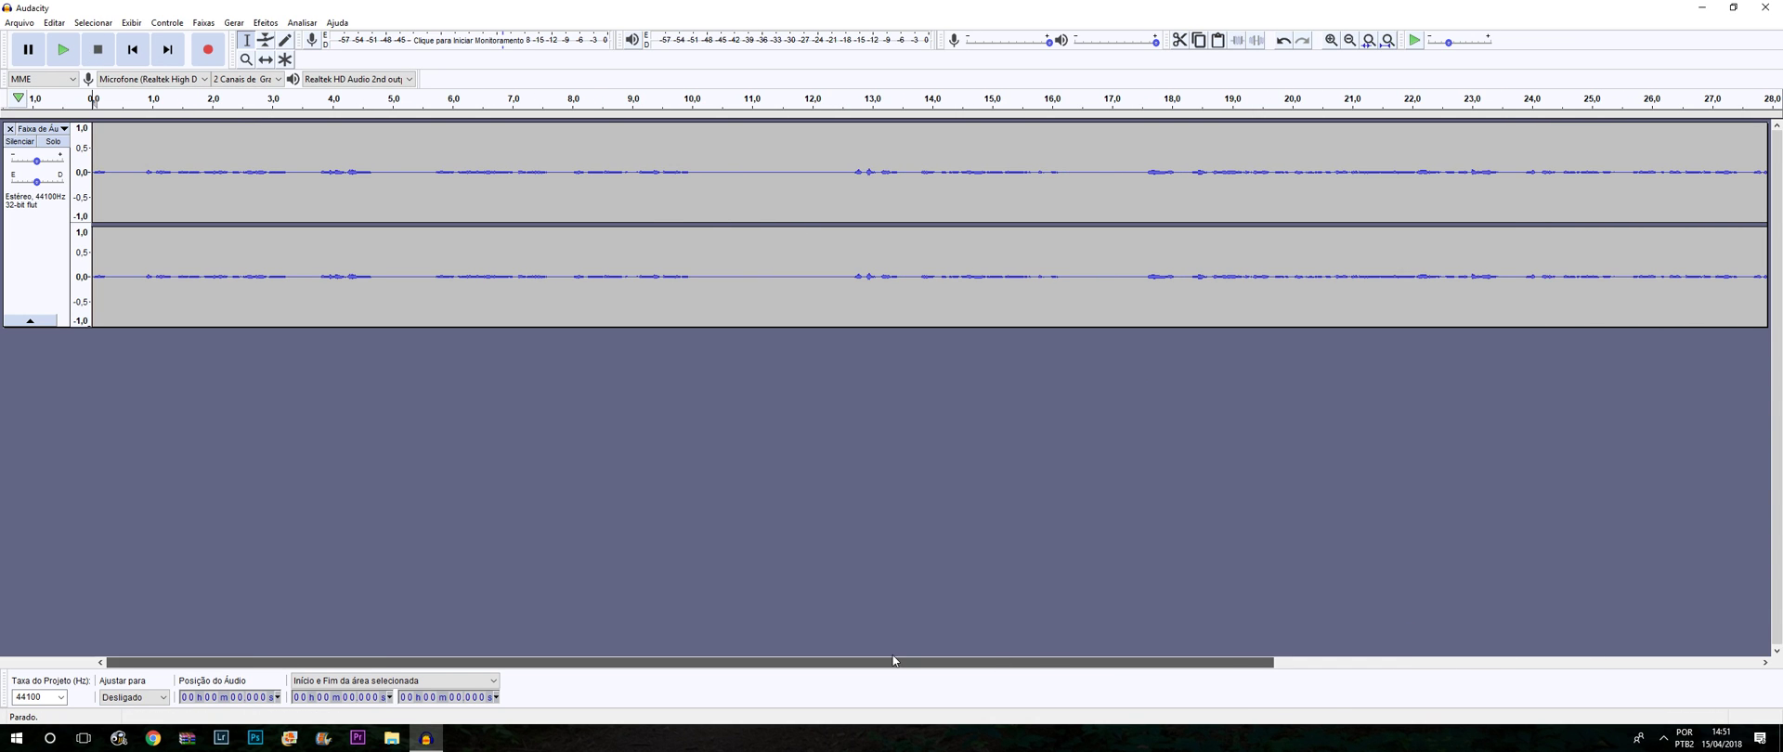
pyautogui.click(114, 136)
pyautogui.press('space')
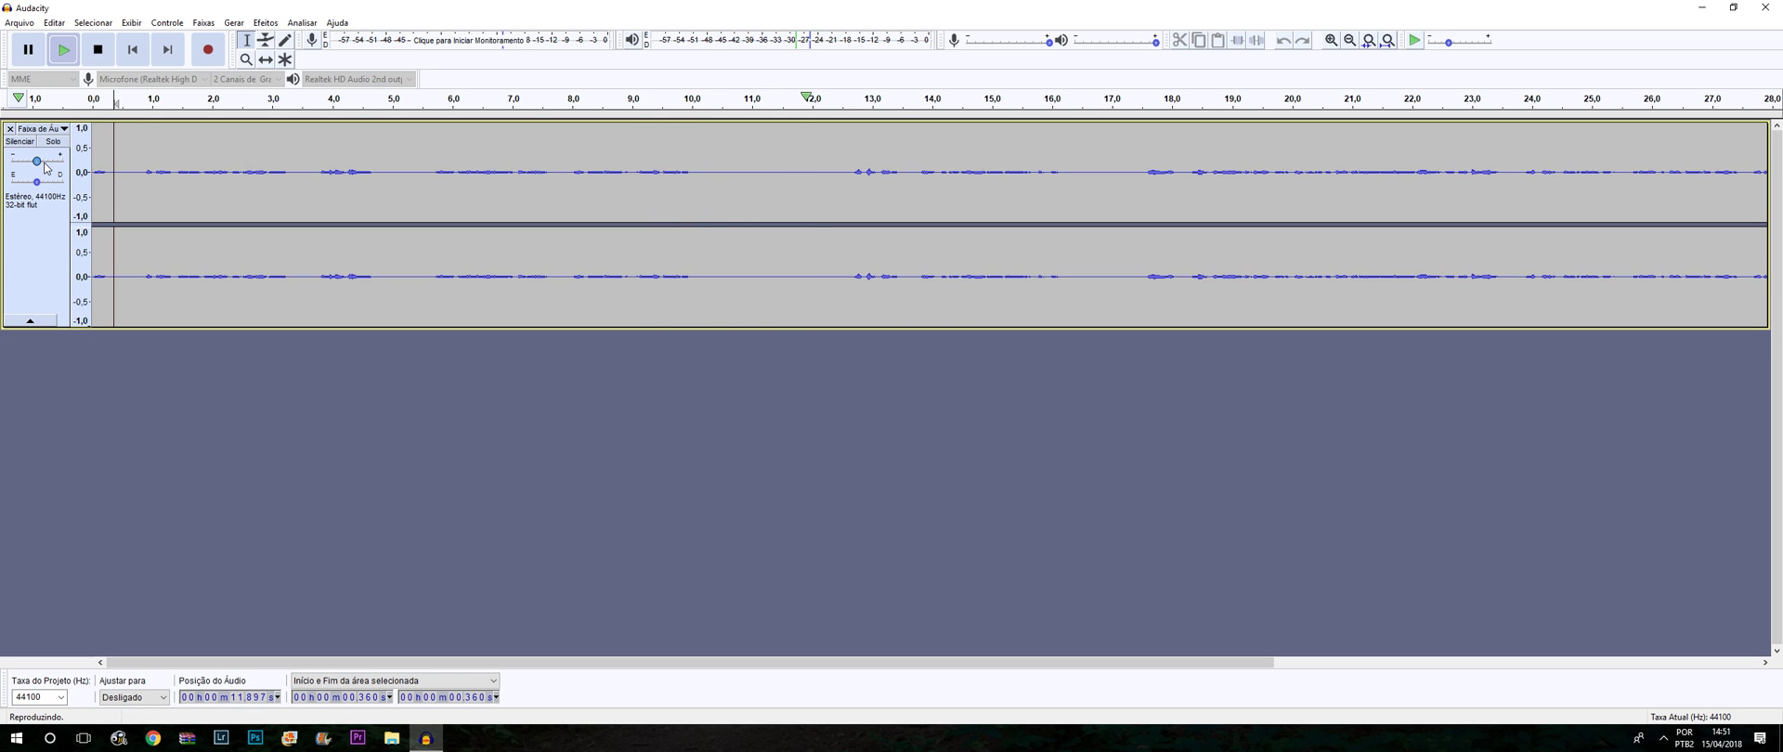
pyautogui.press('space')
# Step: Raise the track's gain to its maximum and listen to it from about 3.7 seconds
pyautogui.moveTo(37, 161); pyautogui.dragTo(62, 161)
pyautogui.click(317, 136)
pyautogui.press('space')
pyautogui.press('space')
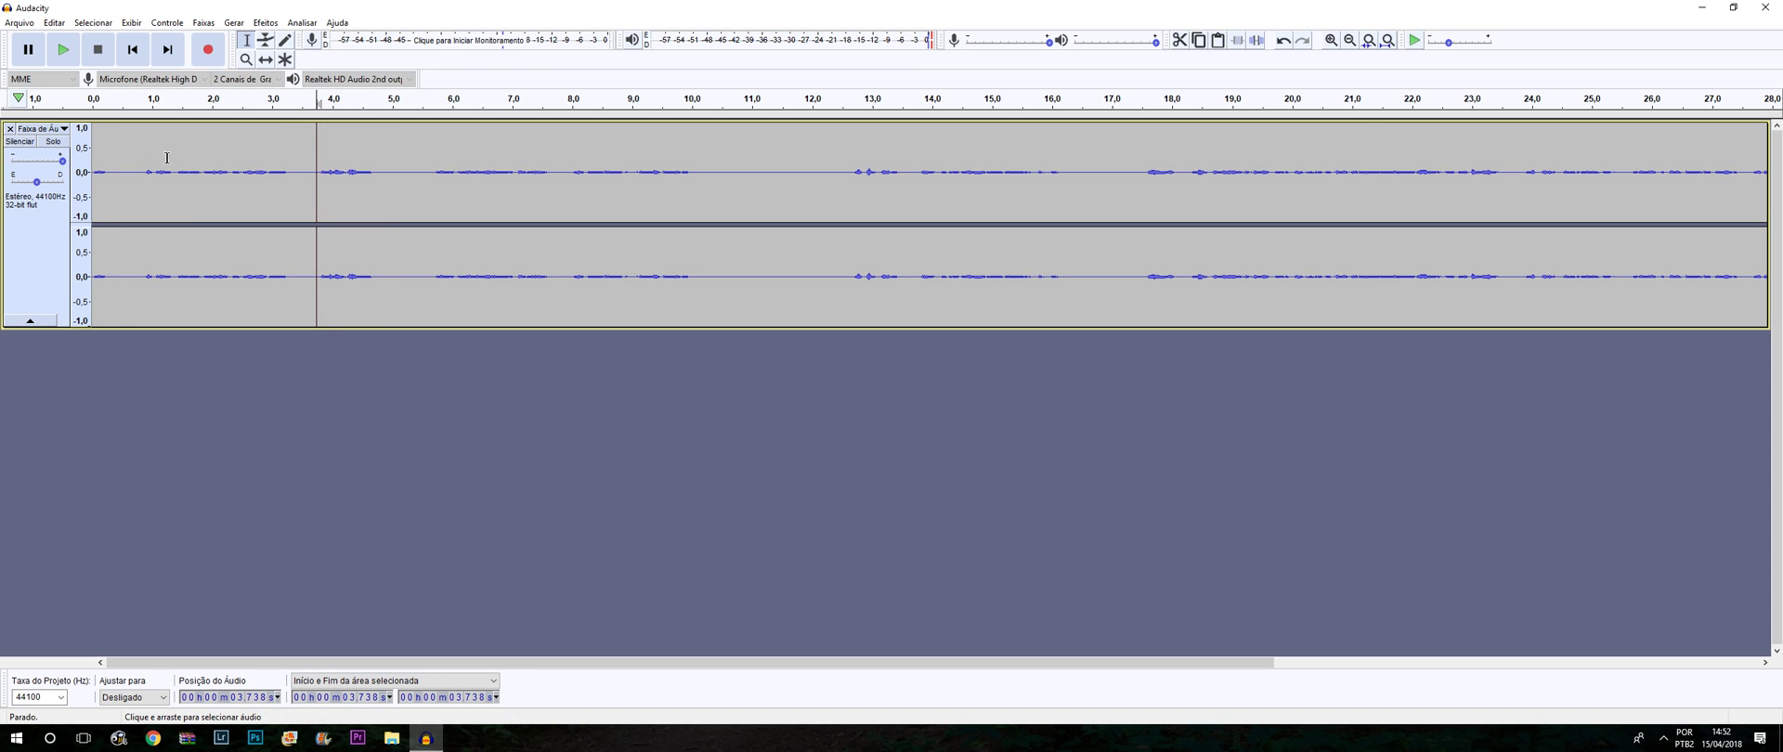
# Step: Set the track's gain to +6.0 dB and play the recording from about 0.4 seconds
pyautogui.moveTo(59, 163); pyautogui.dragTo(58, 163)
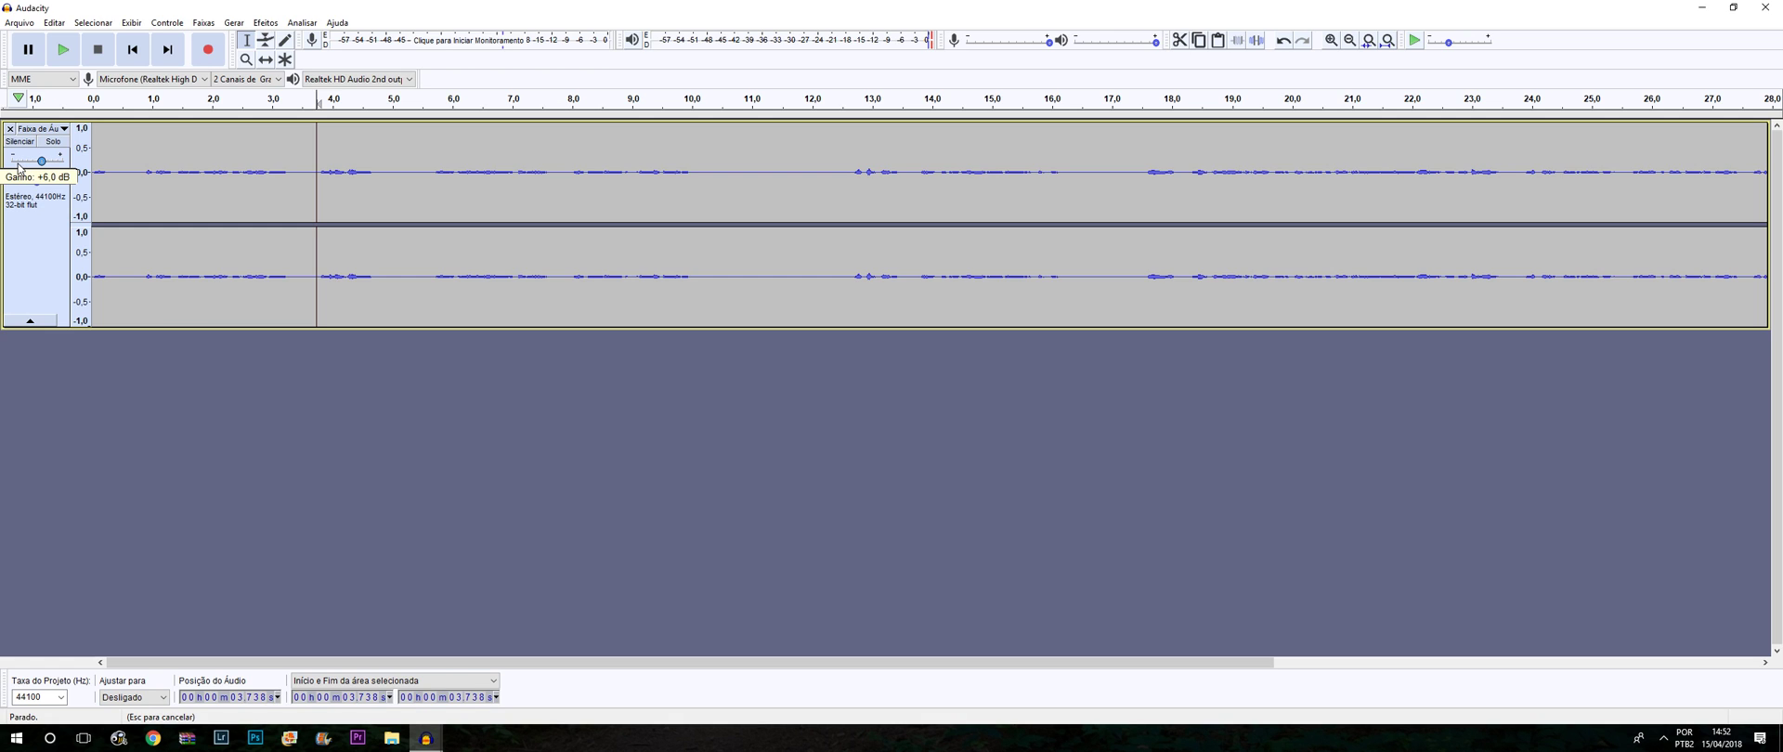
pyautogui.click(119, 134)
pyautogui.press('space')
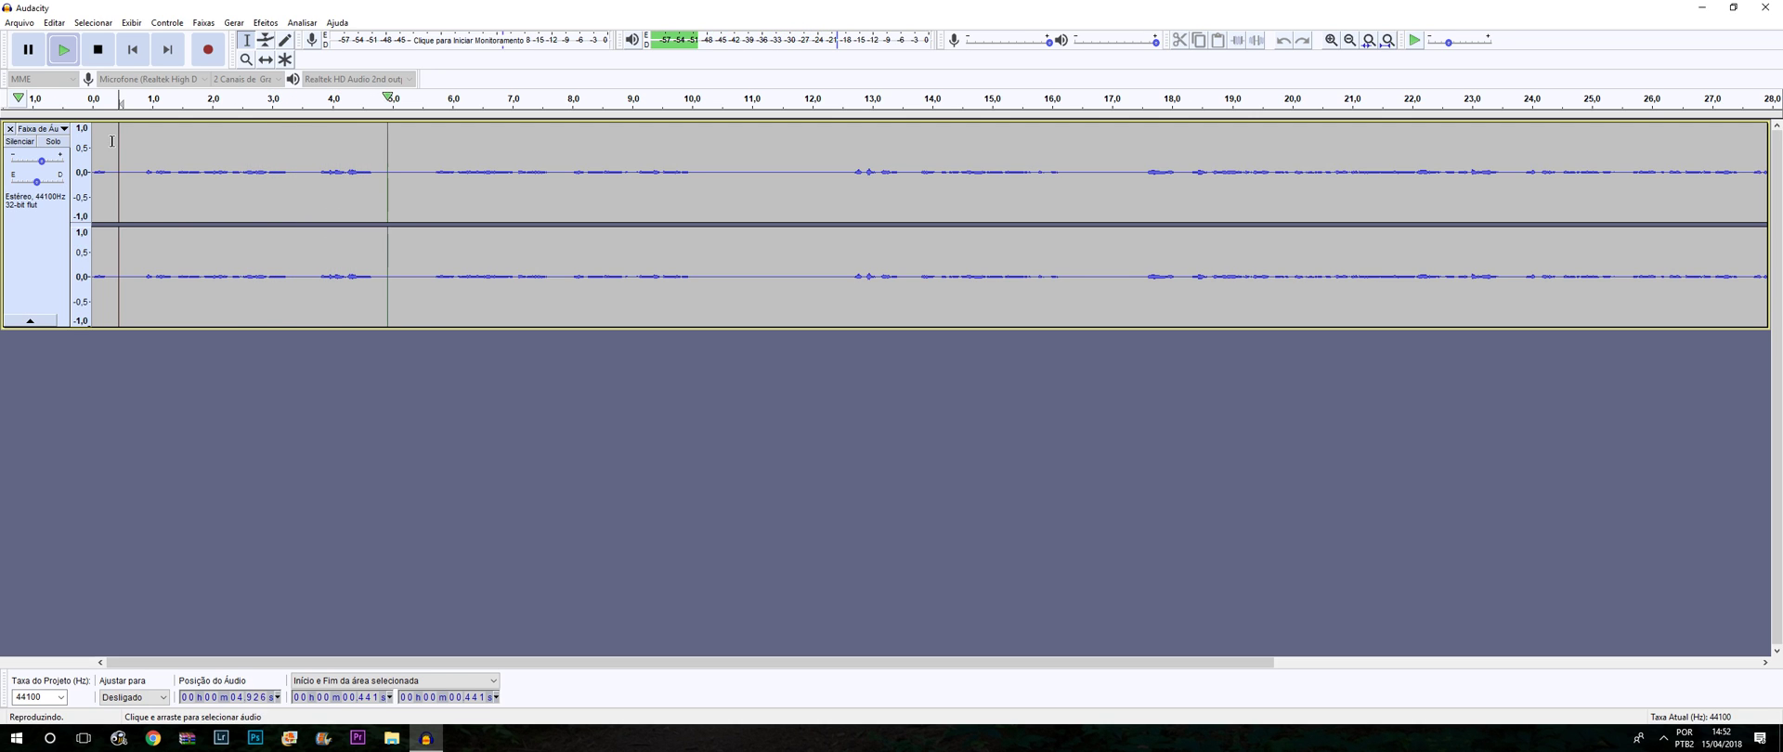
pyautogui.press('space')
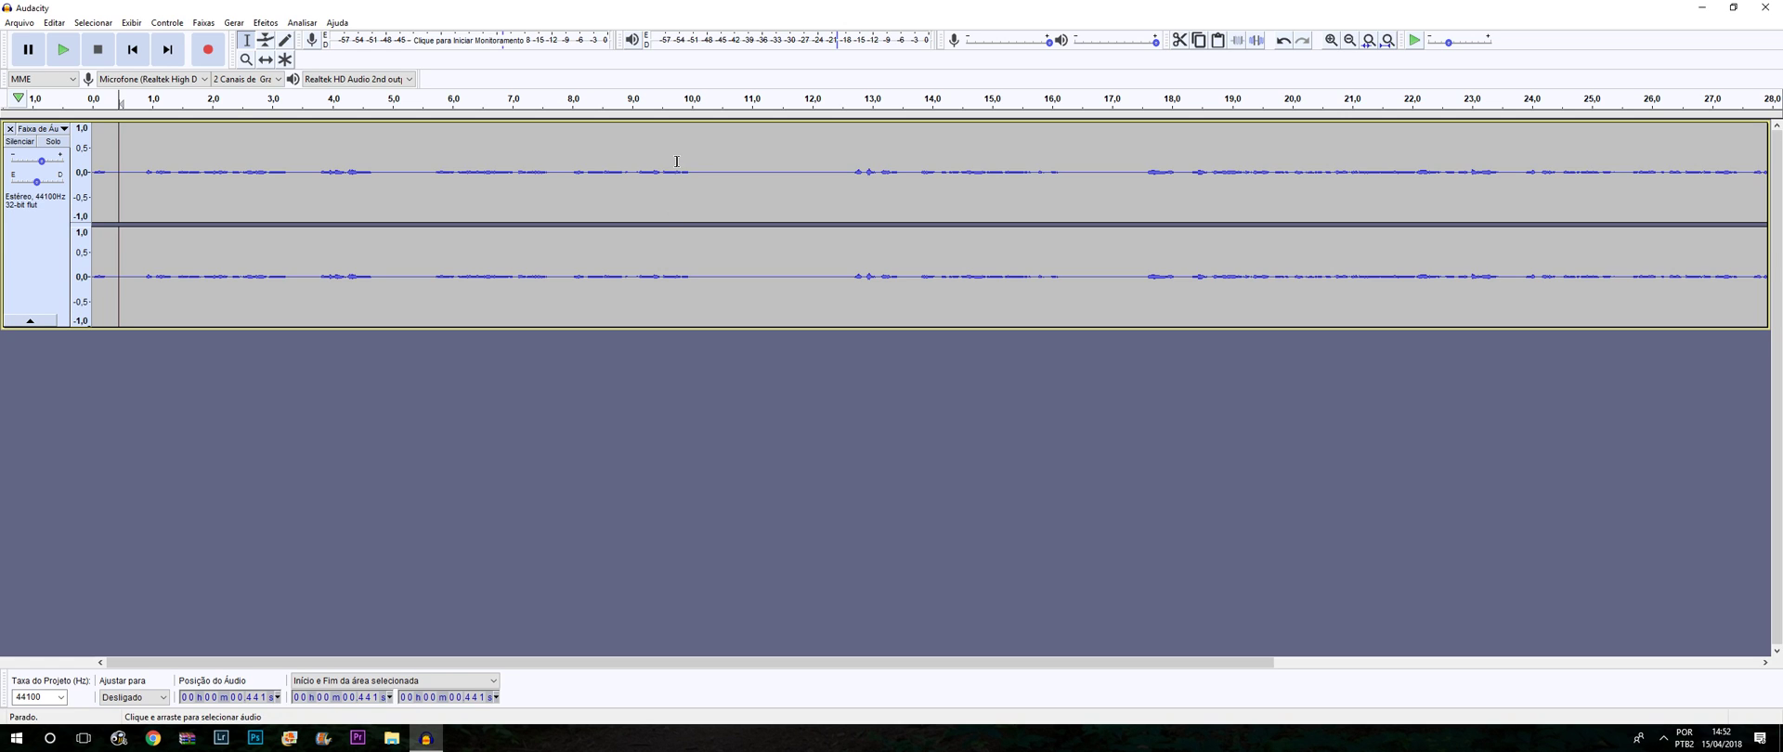
# Step: Capture a Noise Reduction profile from the silent passage between about 10.2 and 12.5 seconds
pyautogui.moveTo(701, 147); pyautogui.dragTo(839, 171)
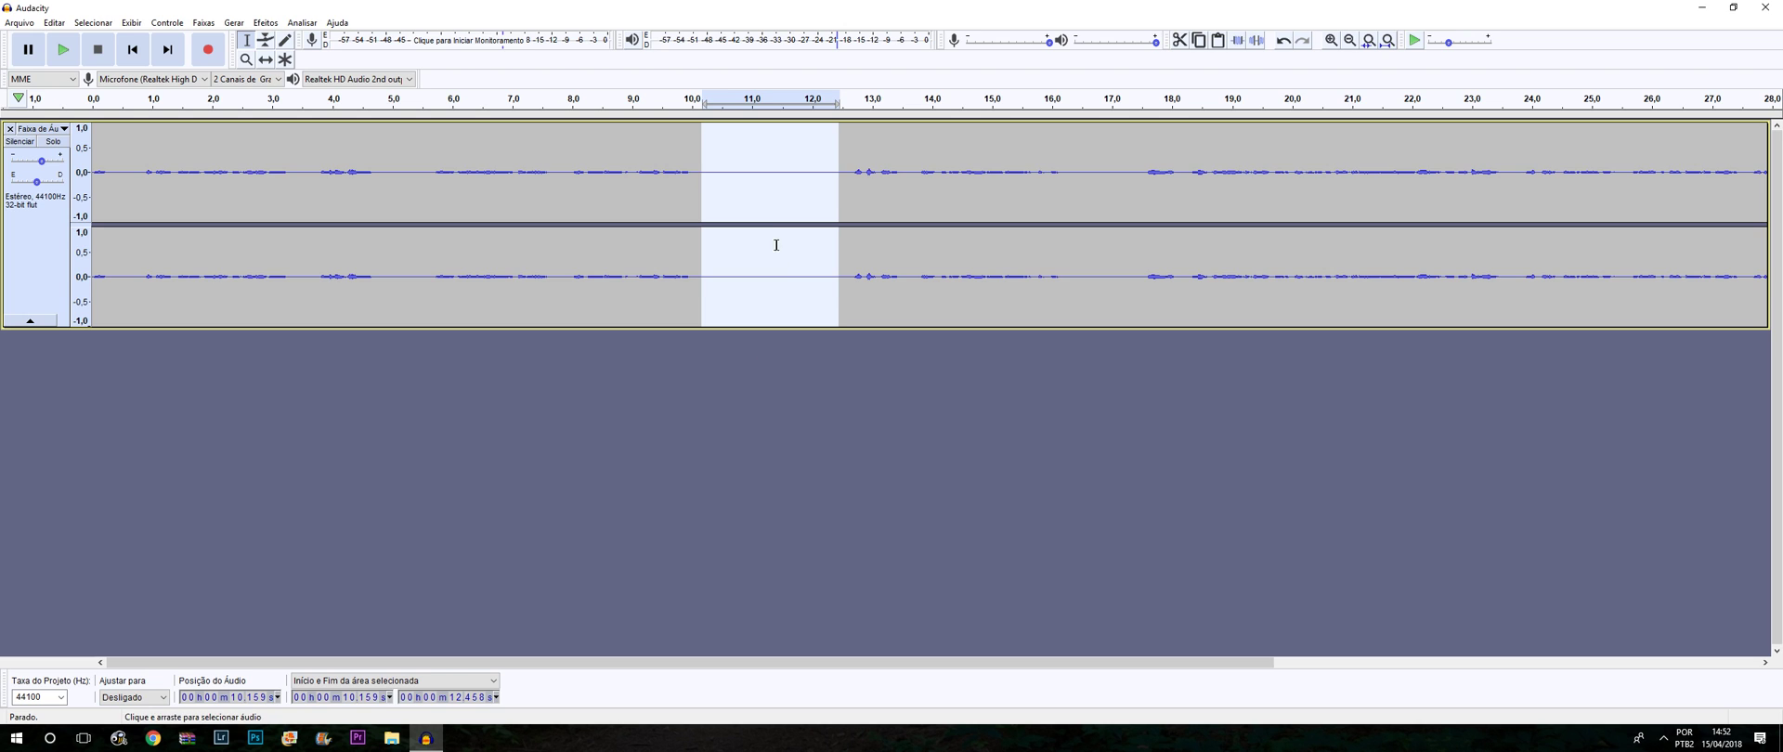
pyautogui.click(265, 23)
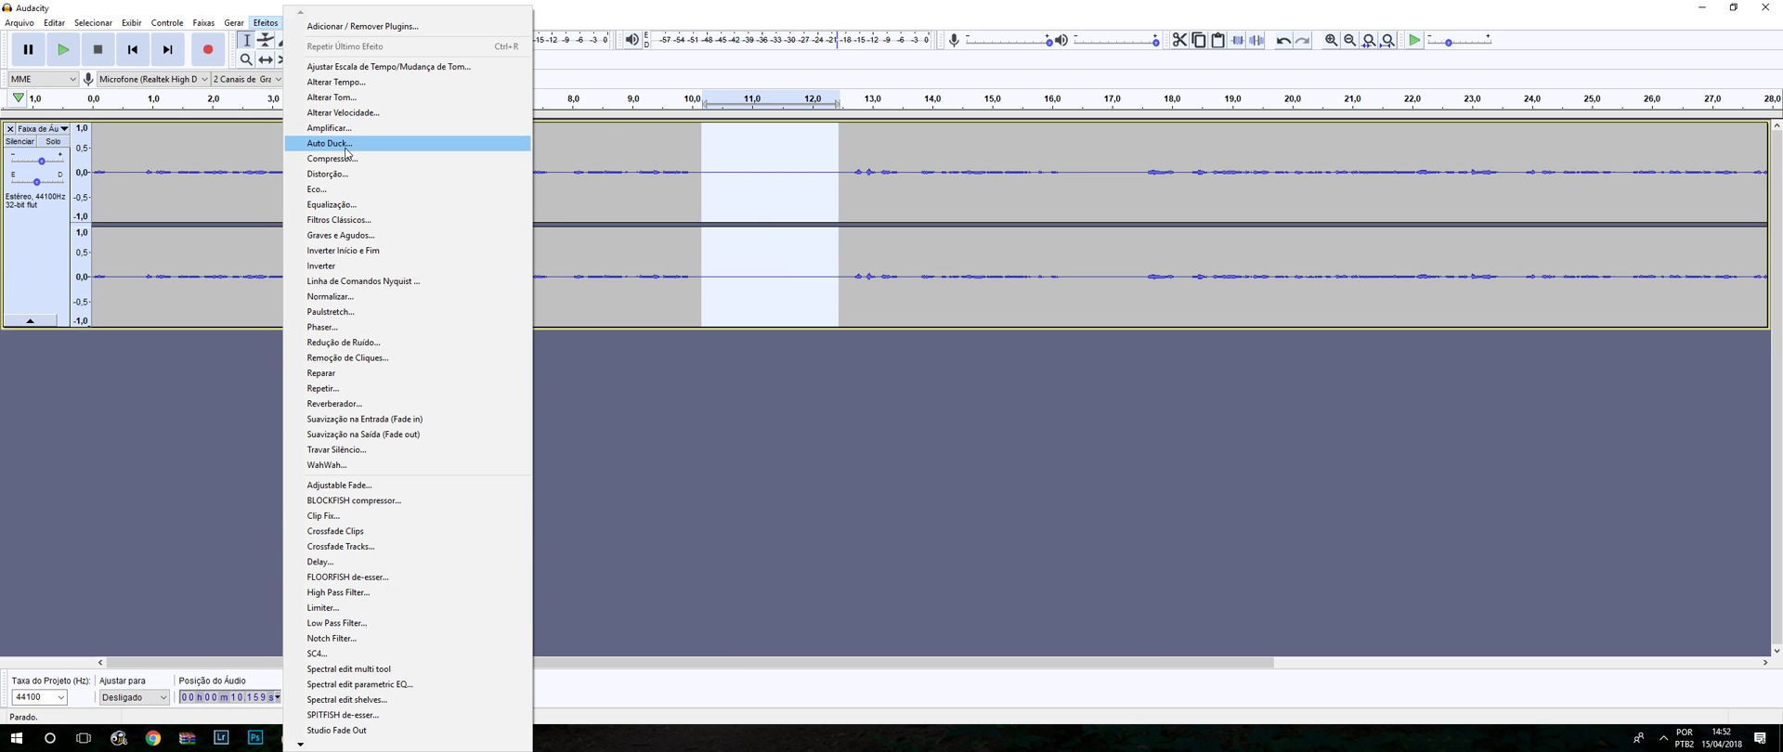
pyautogui.click(372, 341)
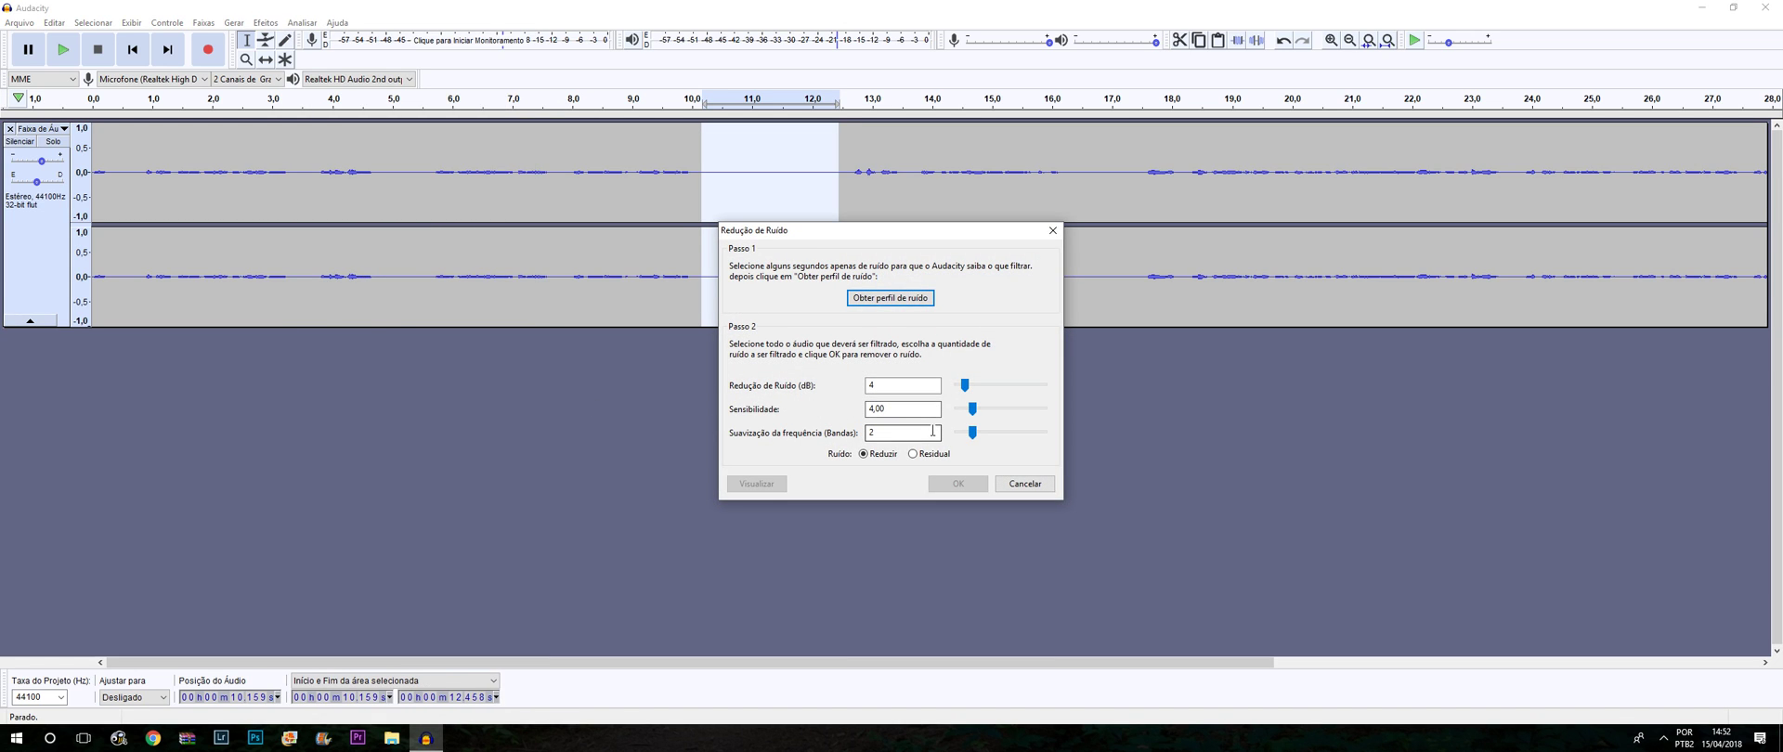
pyautogui.click(884, 386)
pyautogui.click(883, 383)
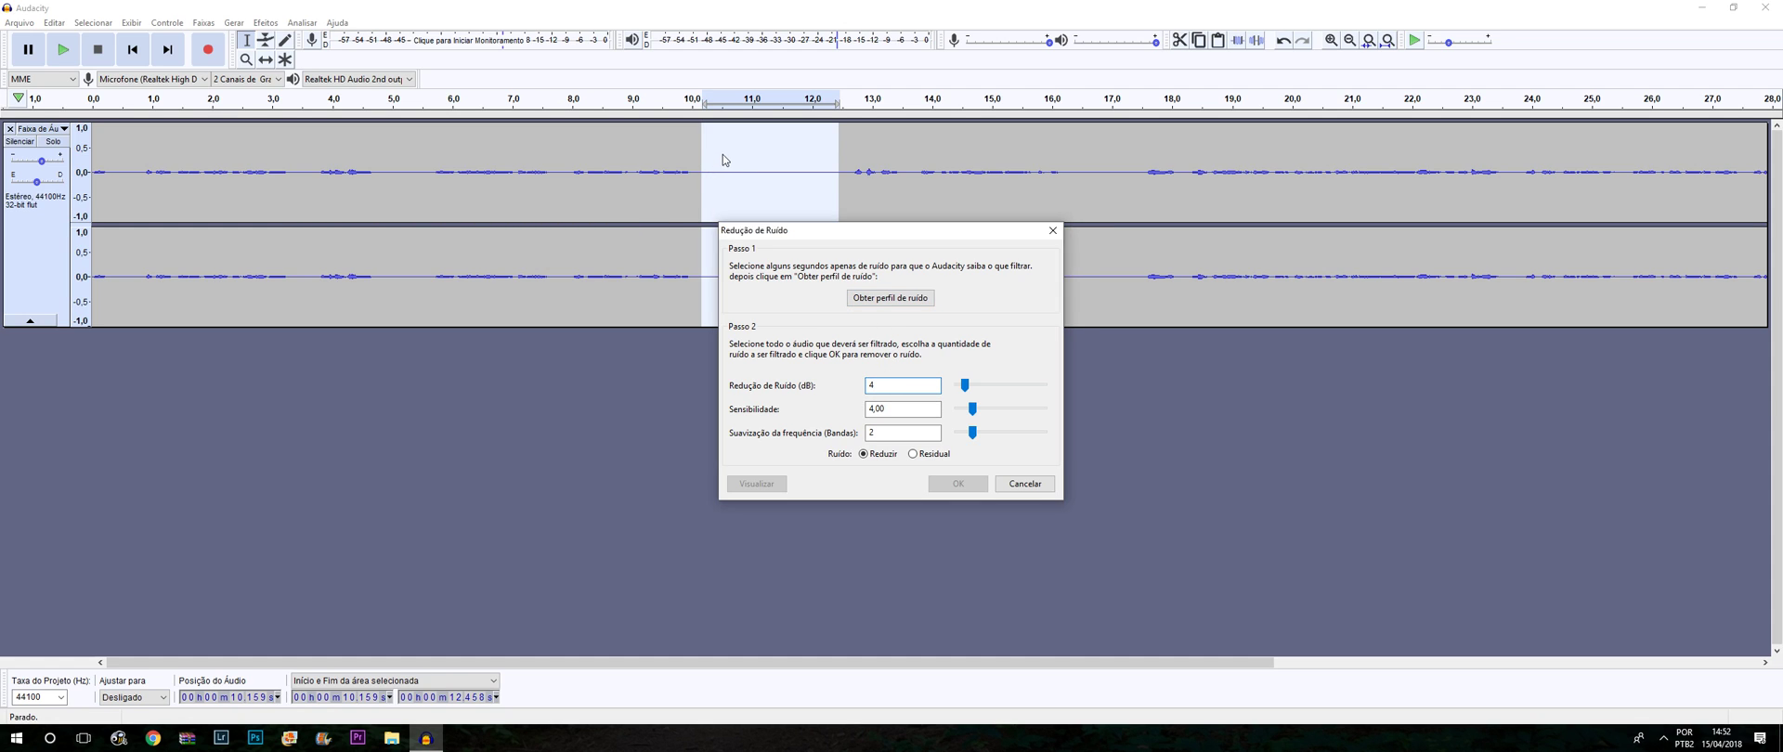
pyautogui.click(881, 298)
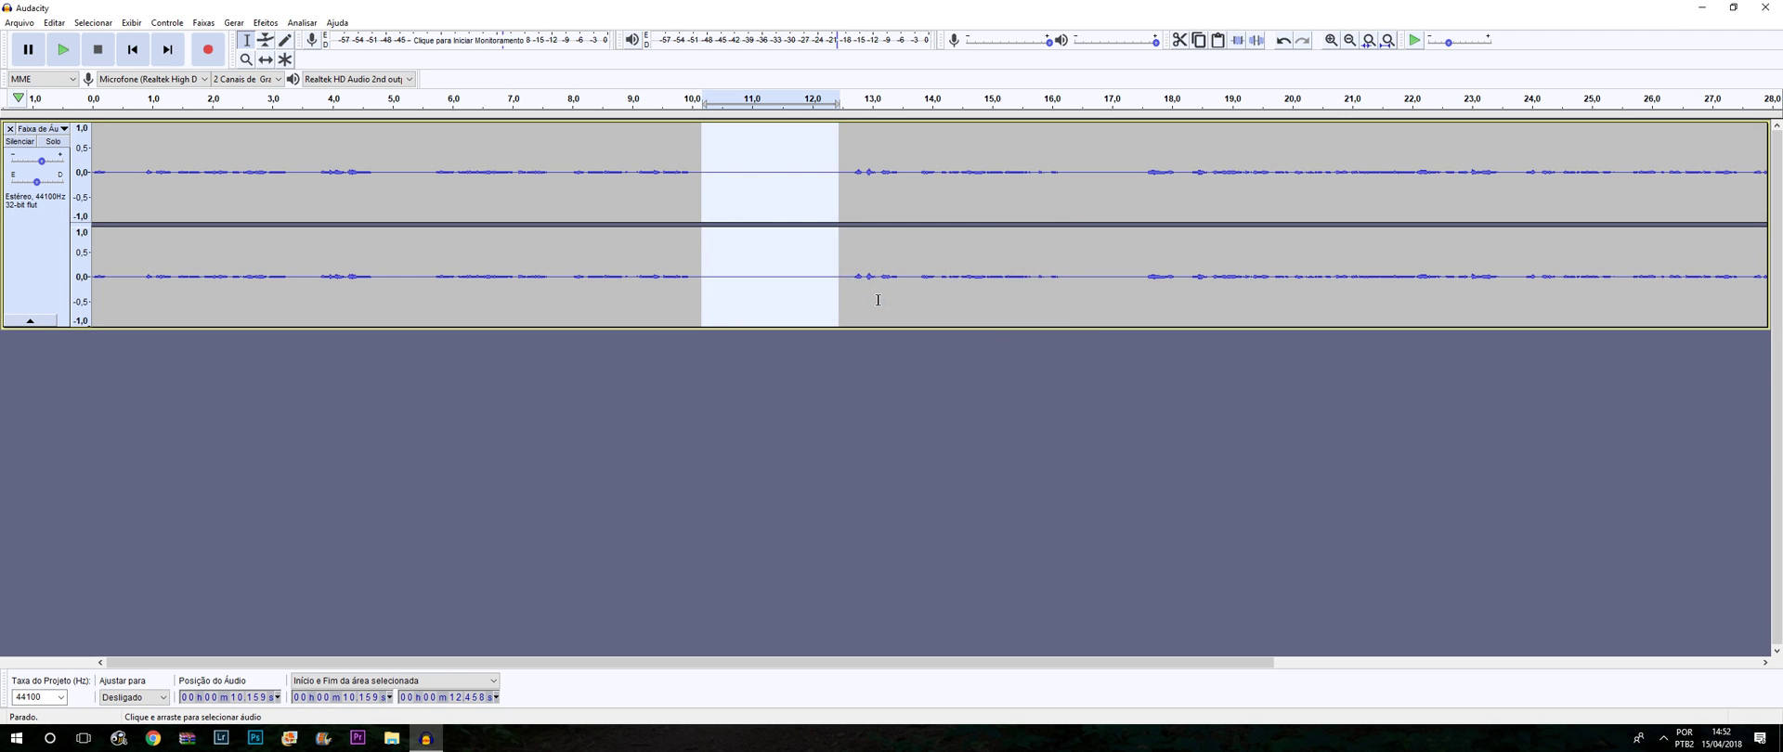
# Step: Apply Noise Reduction to the whole track with the reduction amount set to 30 dB
pyautogui.click(609, 157)
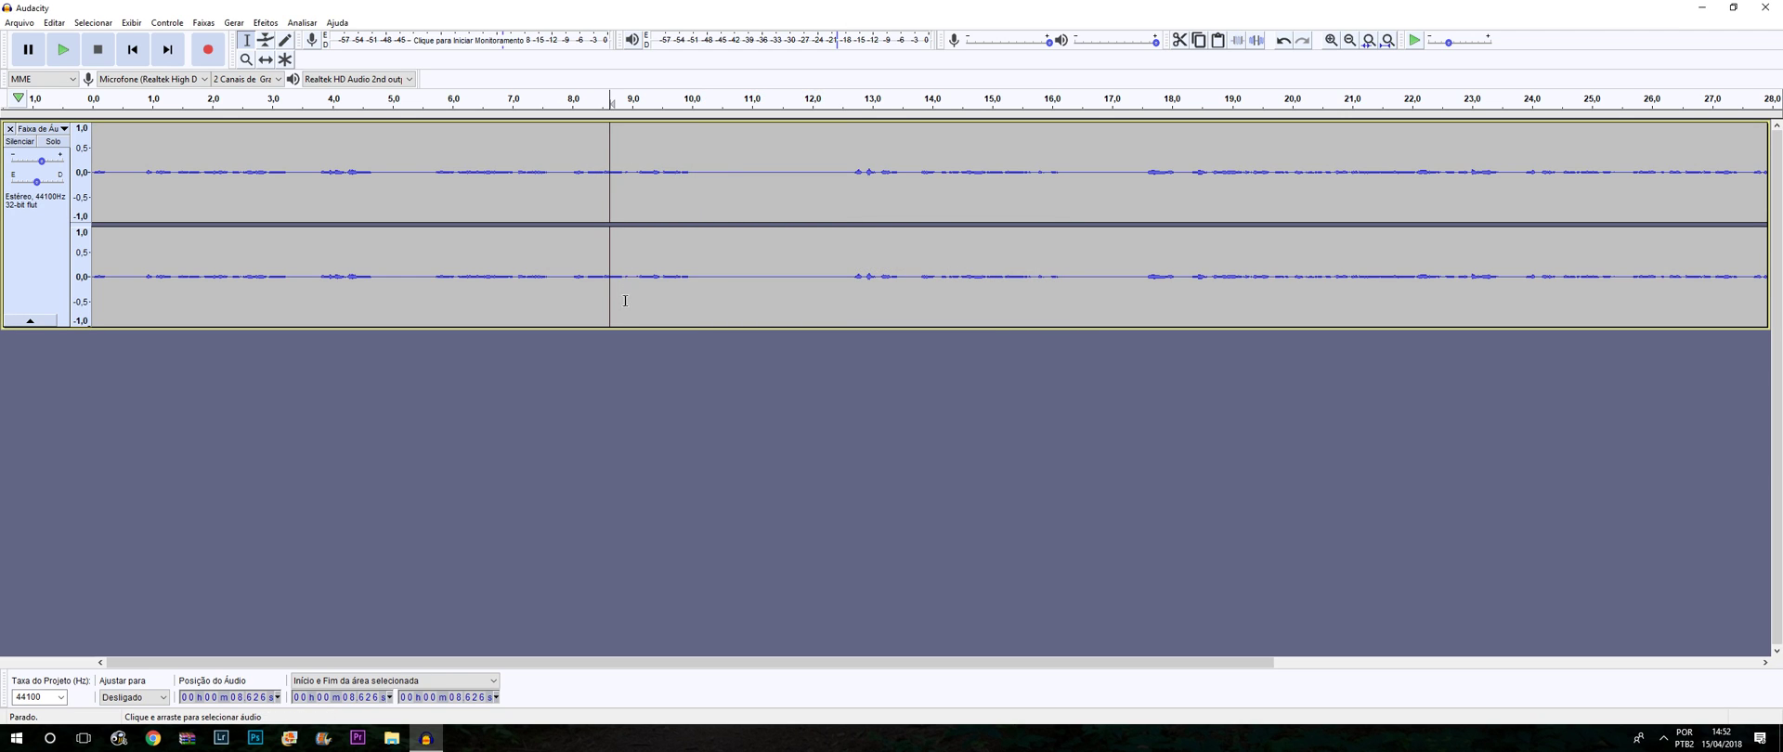
pyautogui.hotkey('ctrl', 'a')
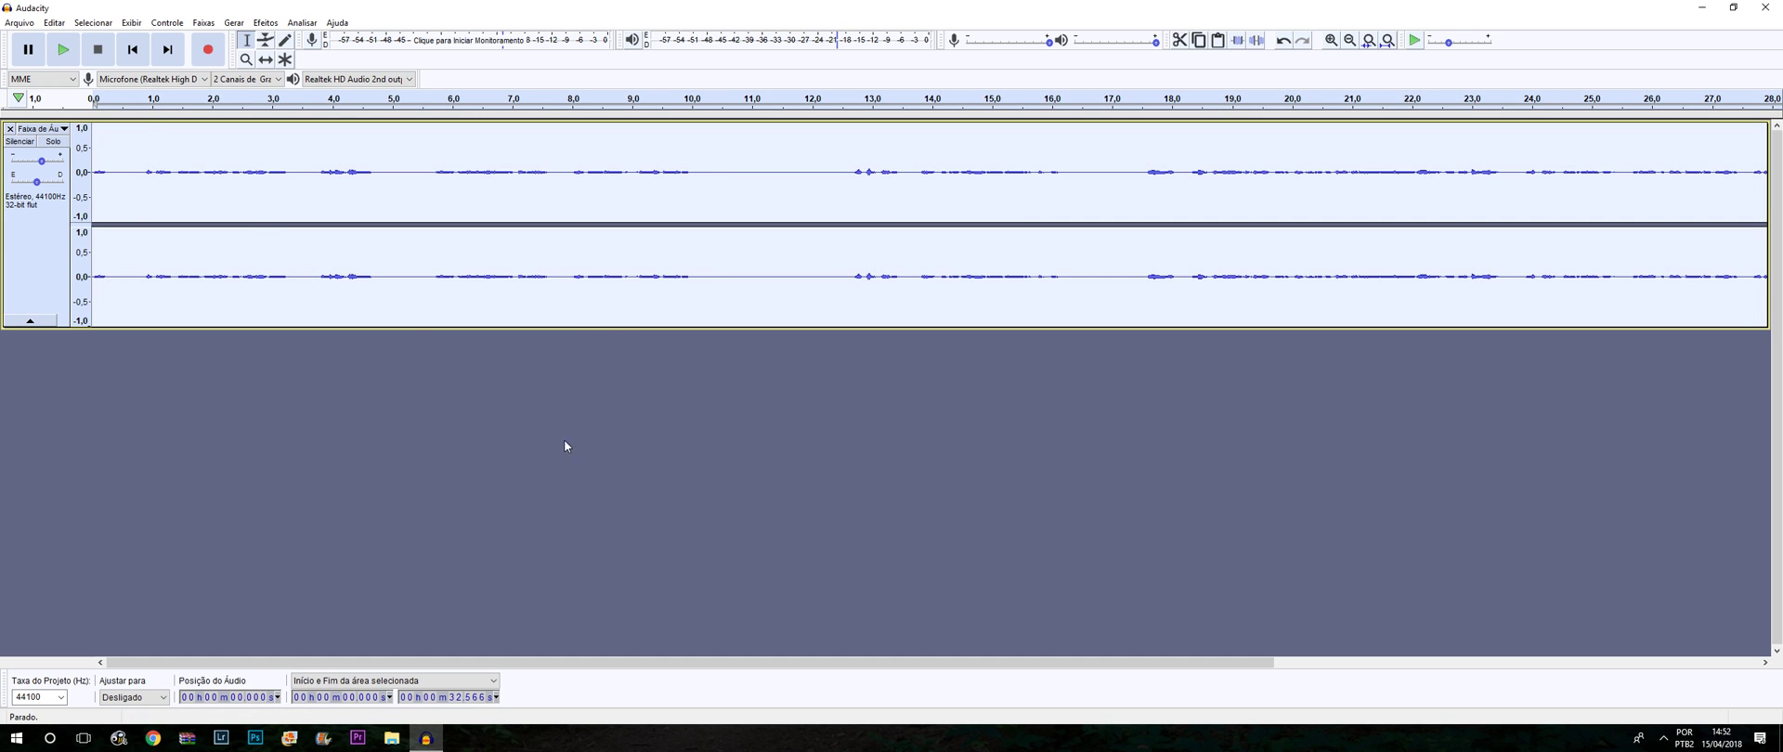
pyautogui.click(277, 25)
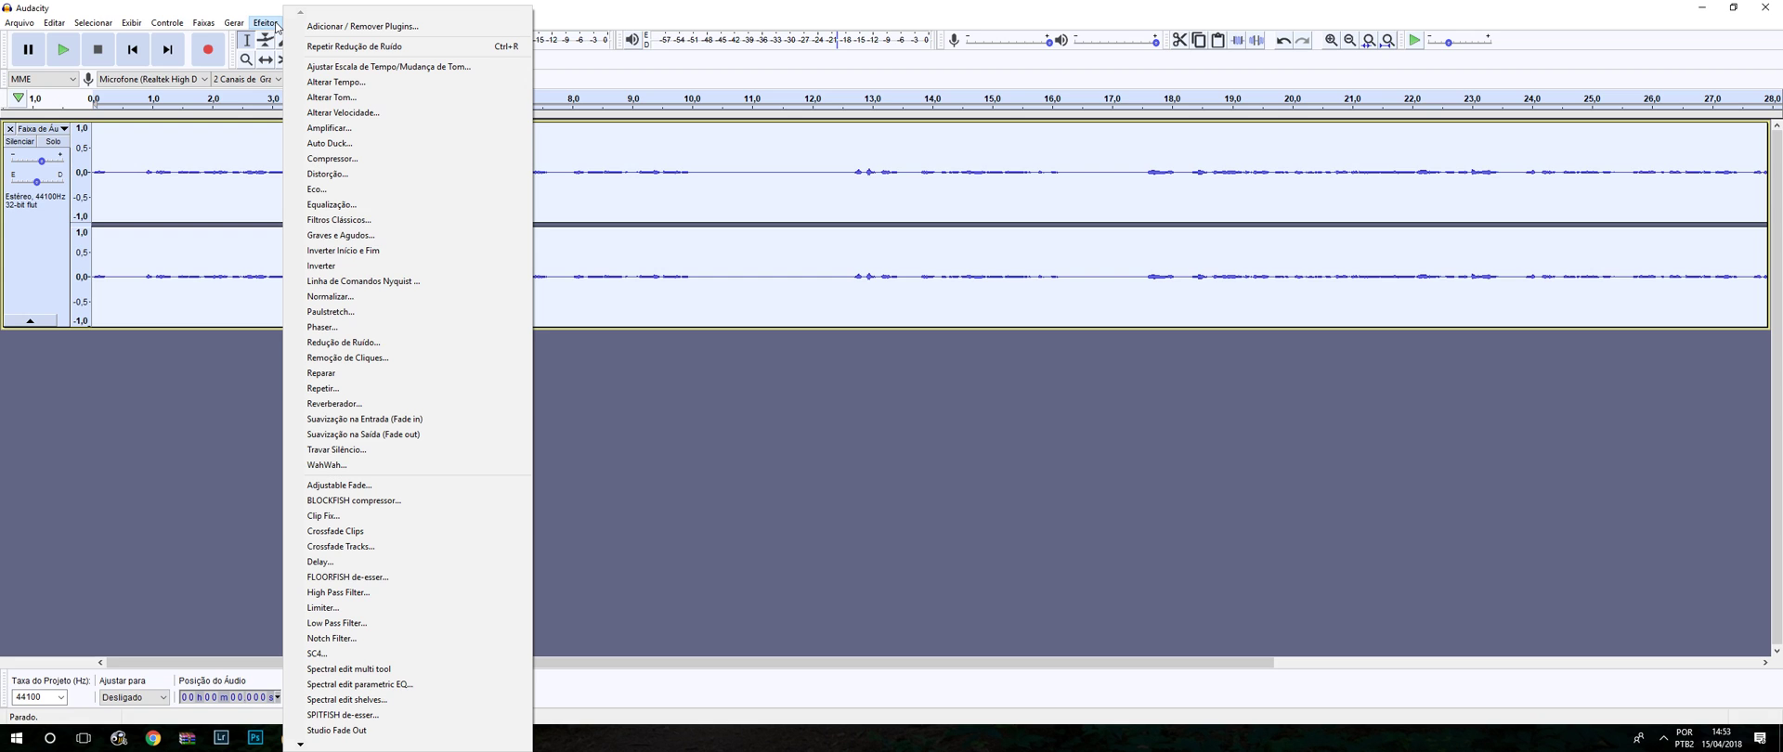
pyautogui.click(367, 344)
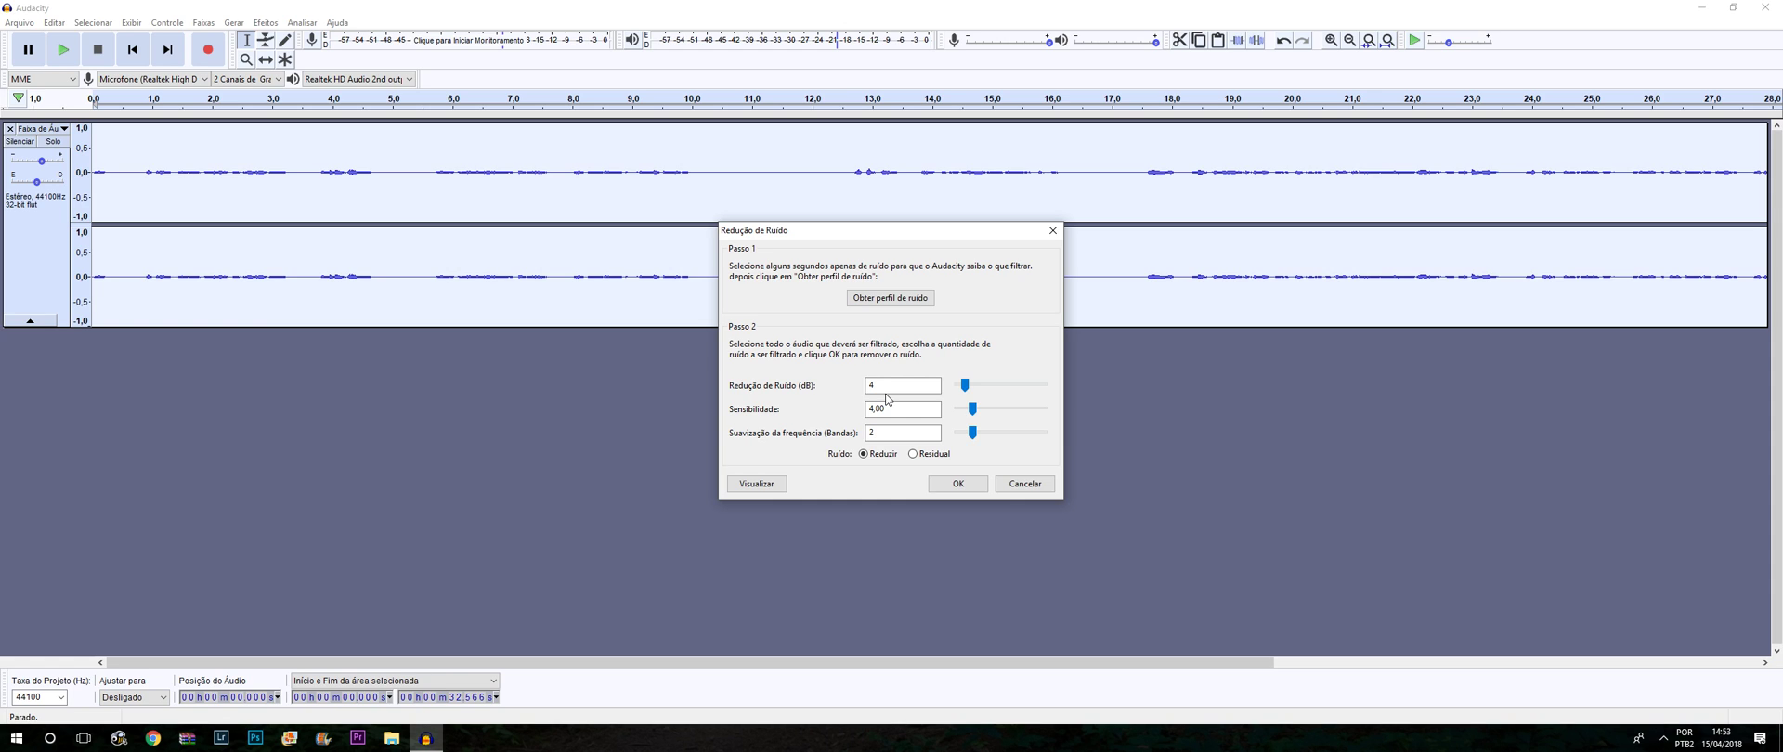
pyautogui.press('Tab')
pyautogui.press('Tab')
pyautogui.press('Tab')
pyautogui.press('Tab')
pyautogui.press('Tab')
pyautogui.press('Tab')
pyautogui.press('Tab')
pyautogui.press('Tab')
pyautogui.write('20')
pyautogui.press('BackSpace')
pyautogui.press('BackSpace')
pyautogui.write('30')
pyautogui.click(936, 483)
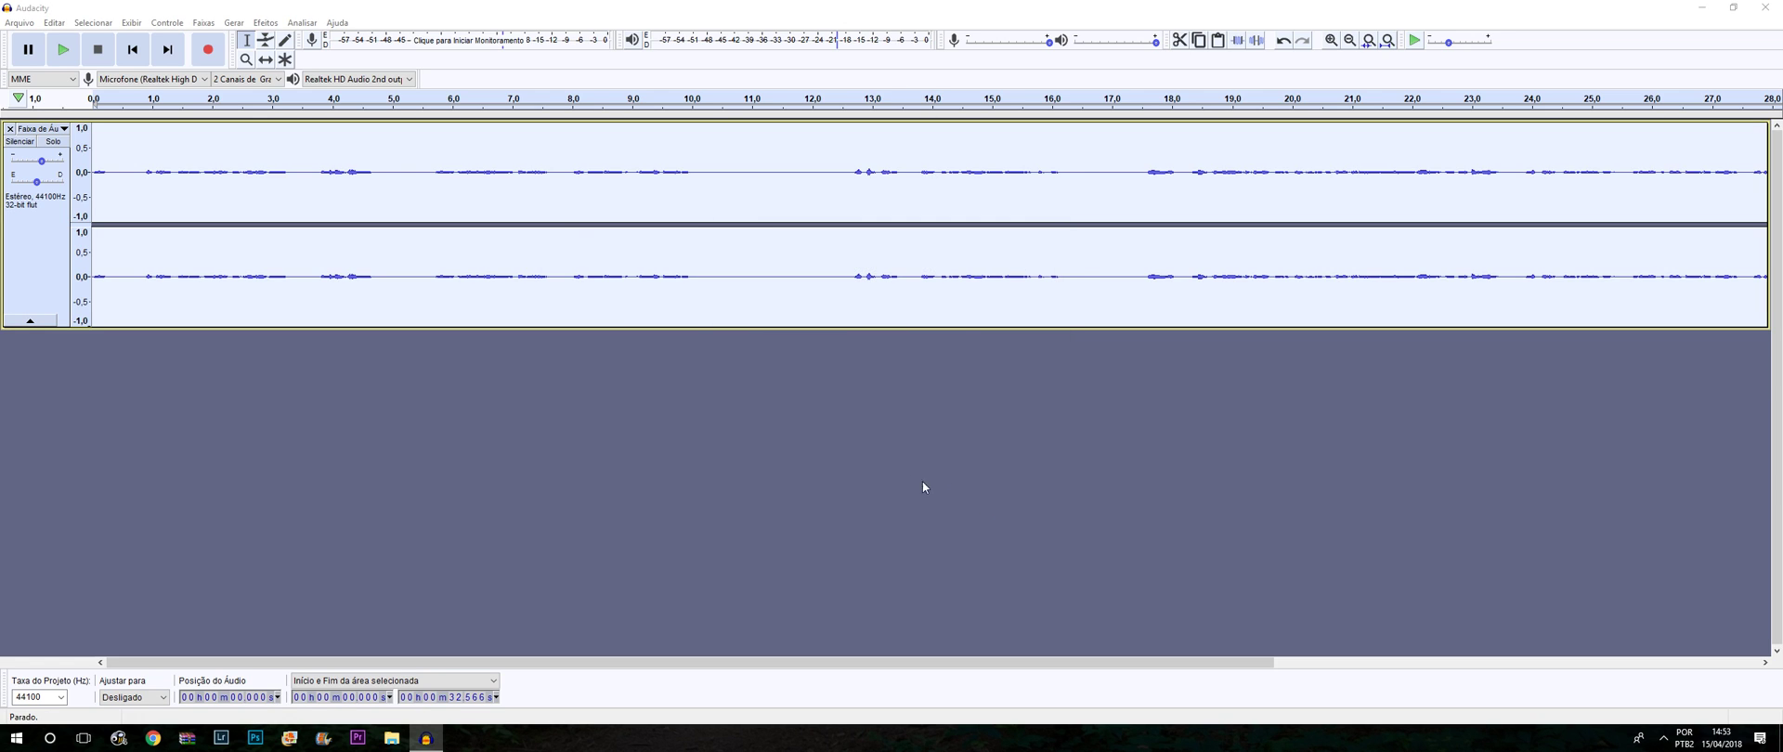
# Step: Listen to the noise-reduced track from about 1.9 seconds
pyautogui.click(209, 135)
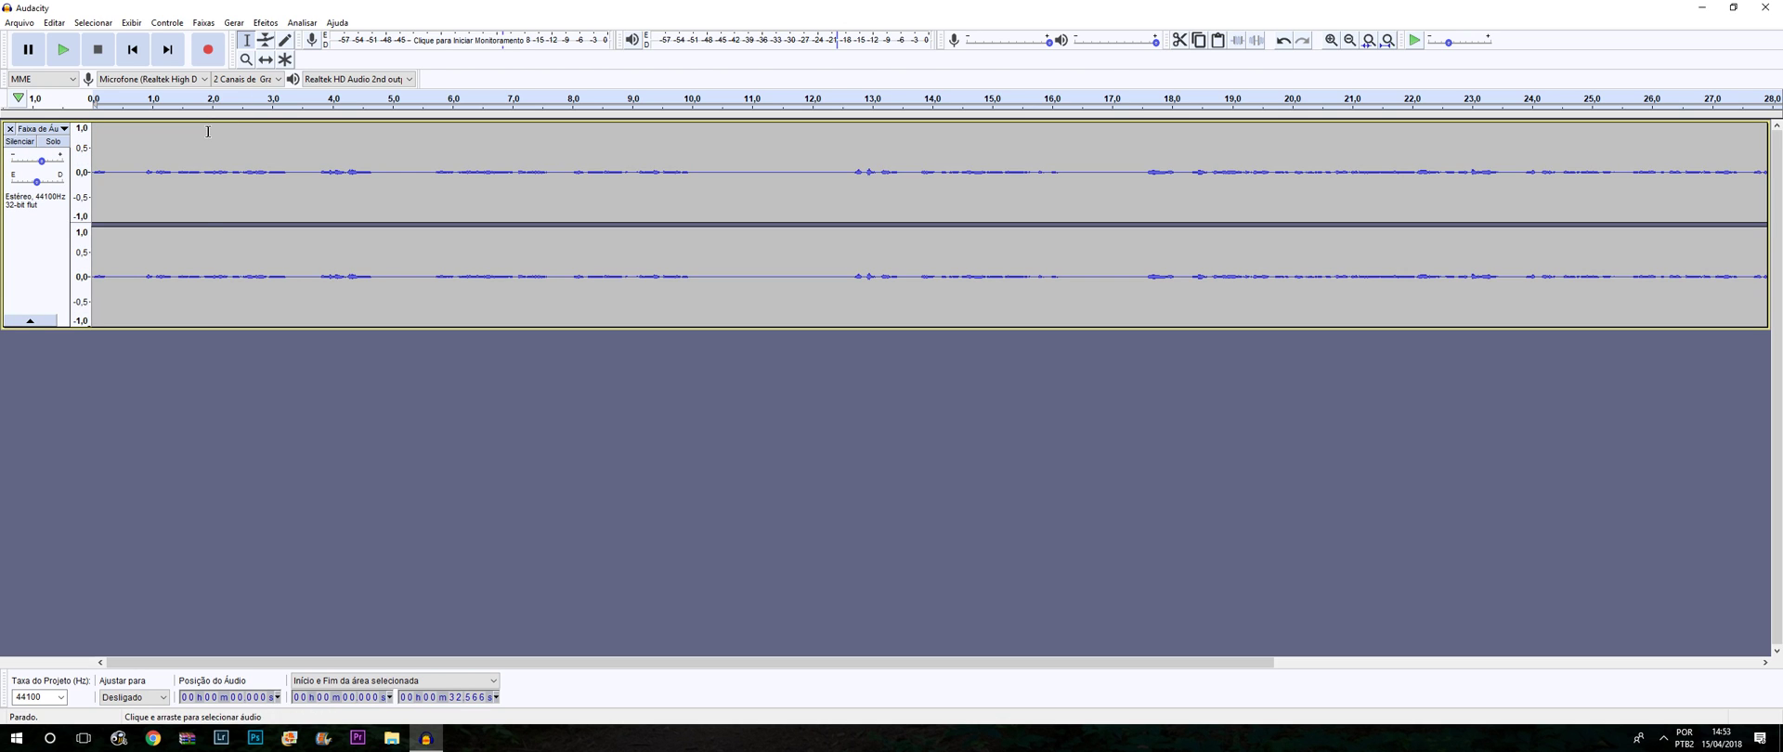
pyautogui.press('space')
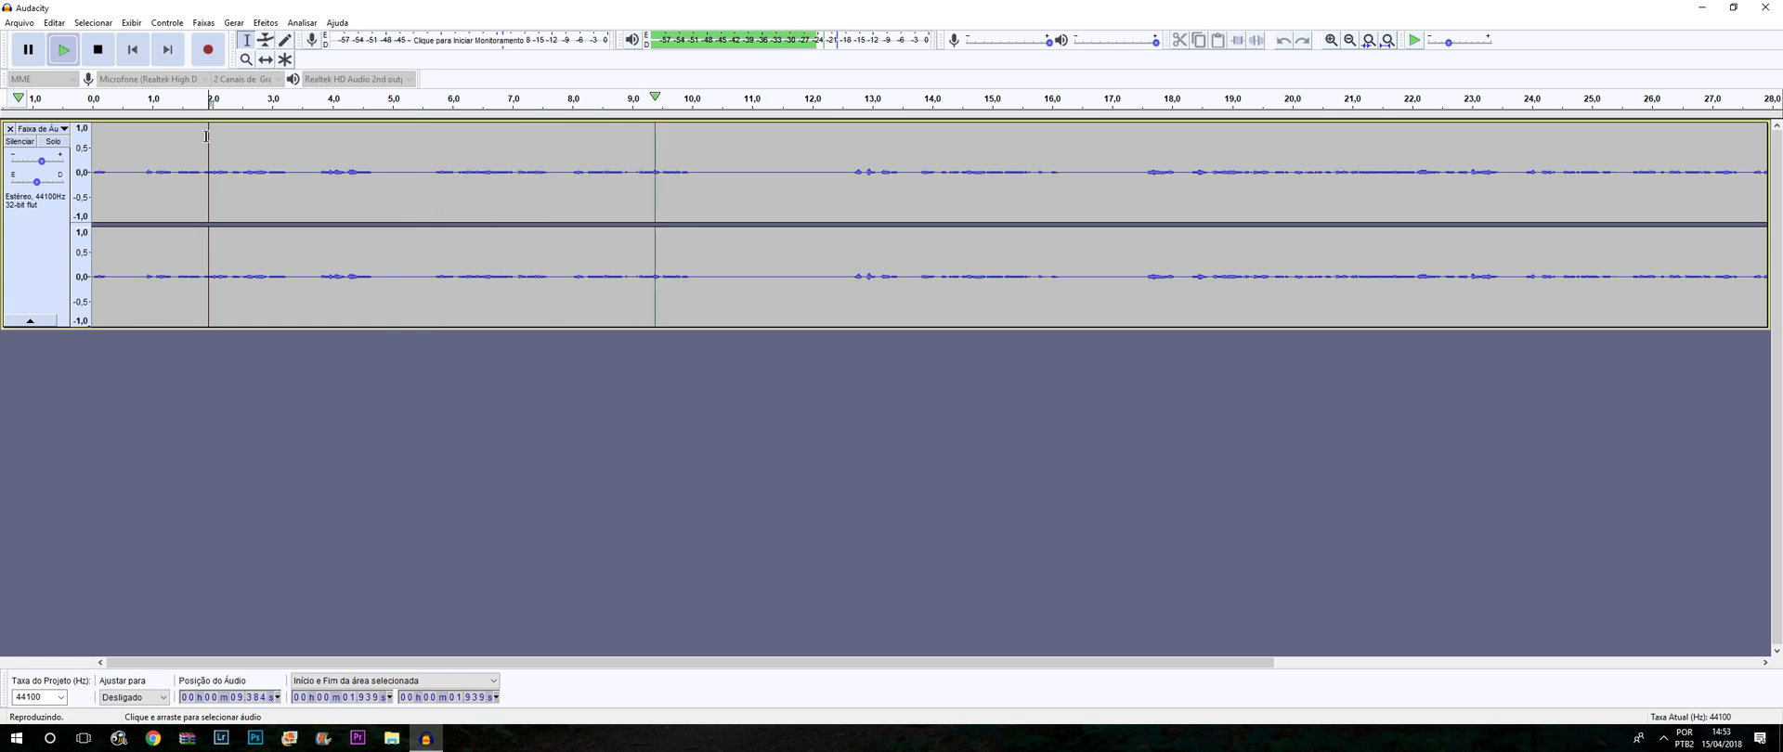
pyautogui.press('space')
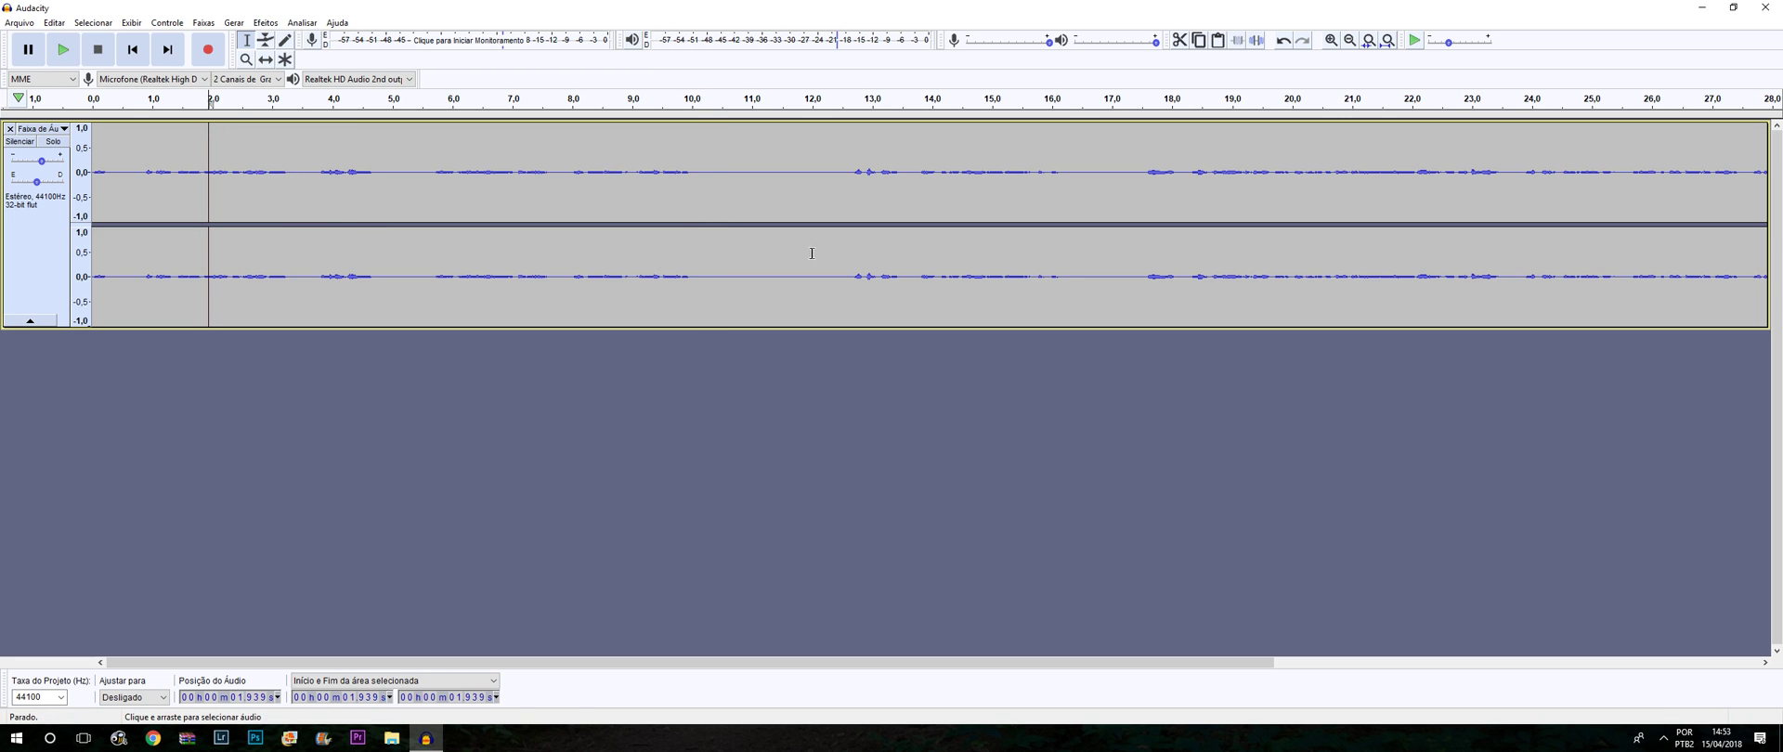
# Step: Apply Noise Reduction to the whole track again with the reduction amount set to 4 dB
pyautogui.click(704, 150)
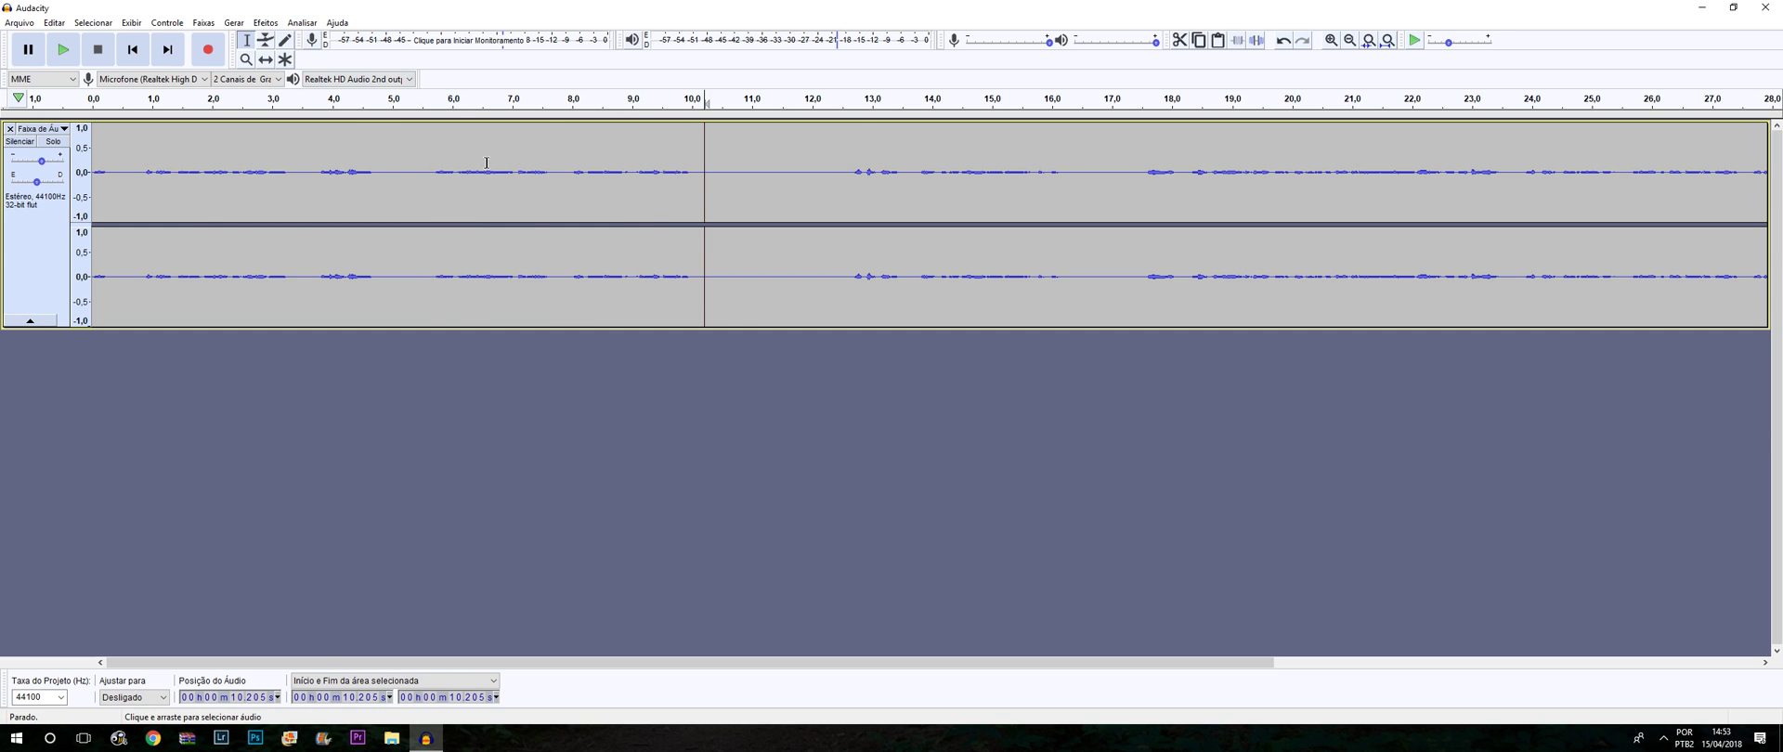
pyautogui.hotkey('ctrl', 'a')
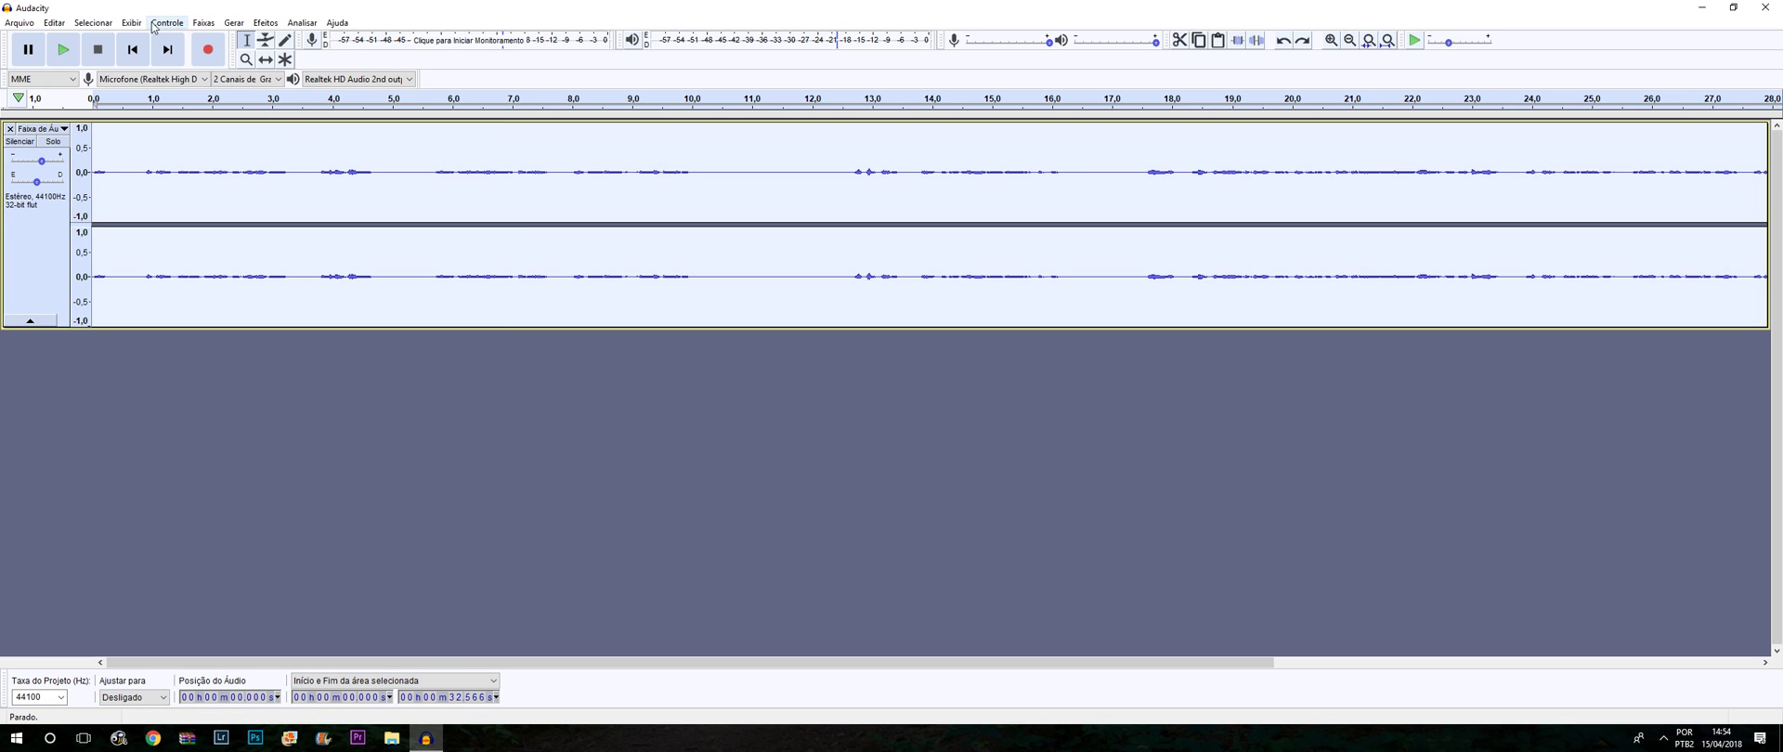
pyautogui.click(270, 23)
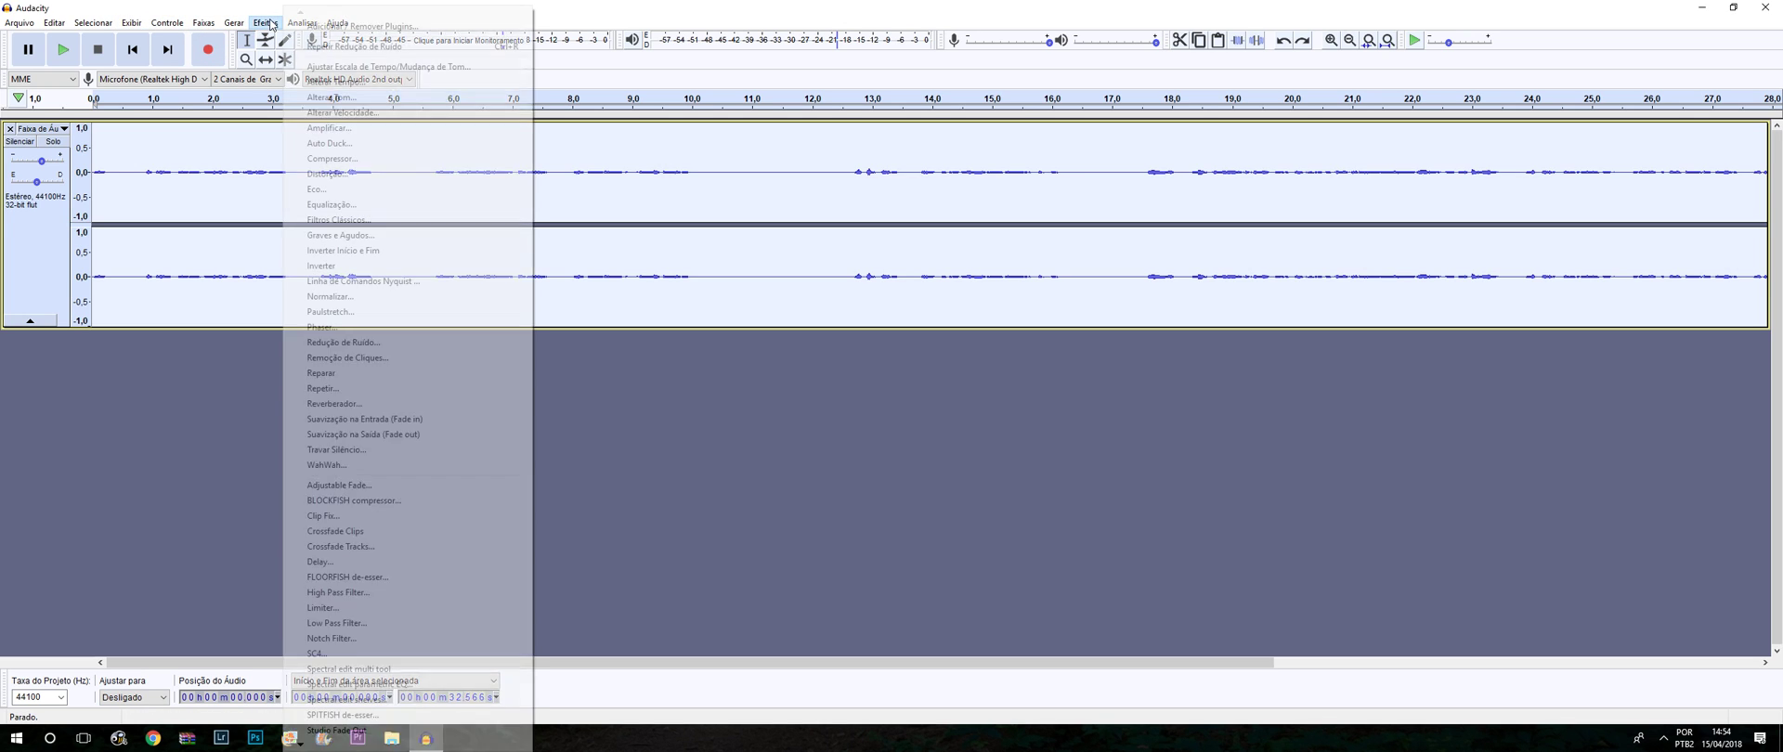
pyautogui.click(338, 346)
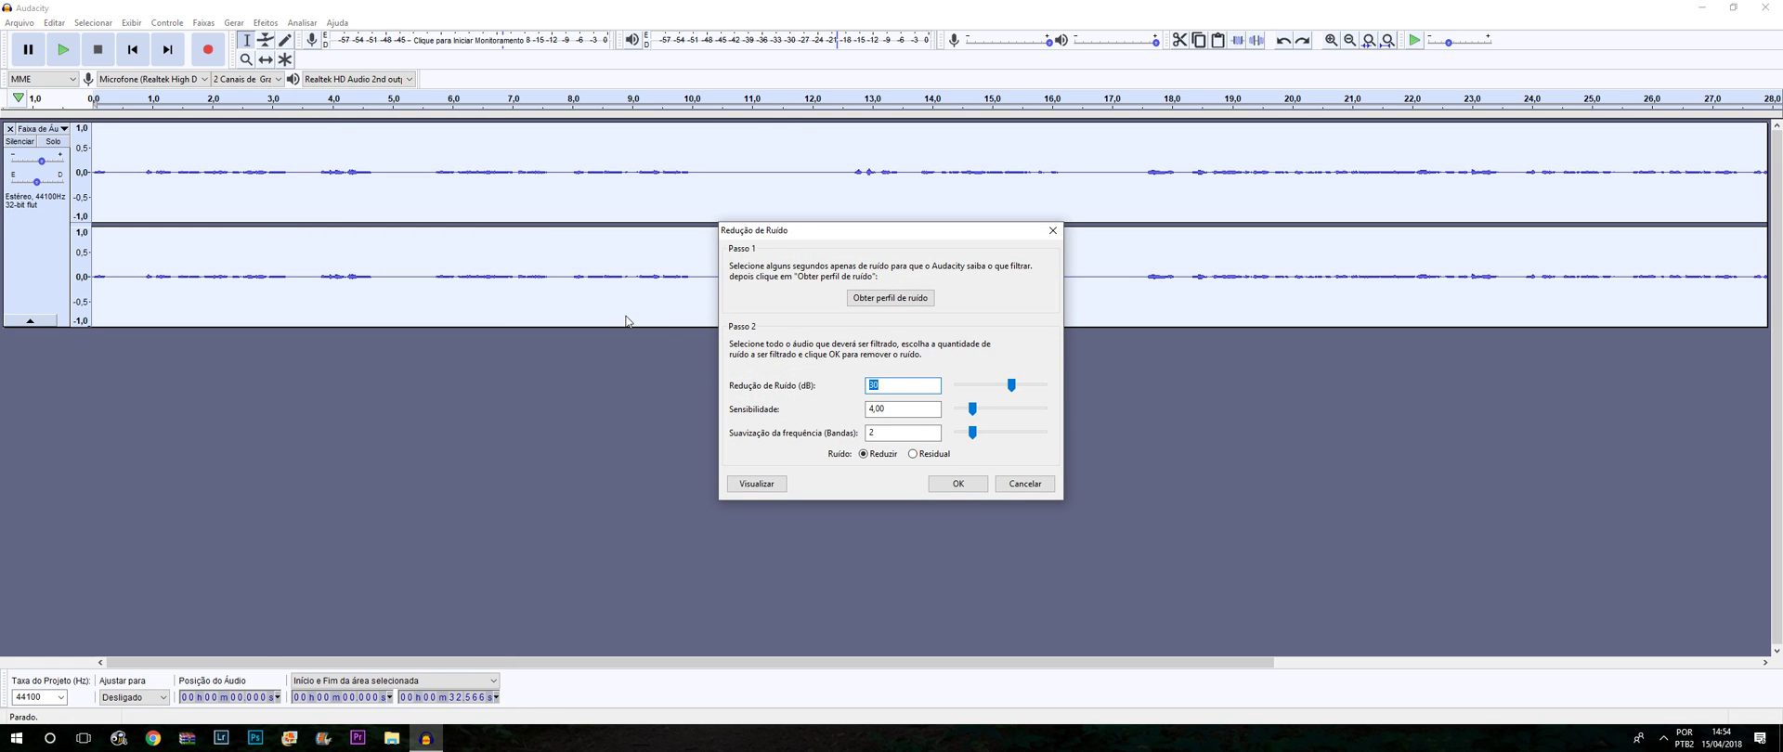
pyautogui.write('4')
pyautogui.click(958, 484)
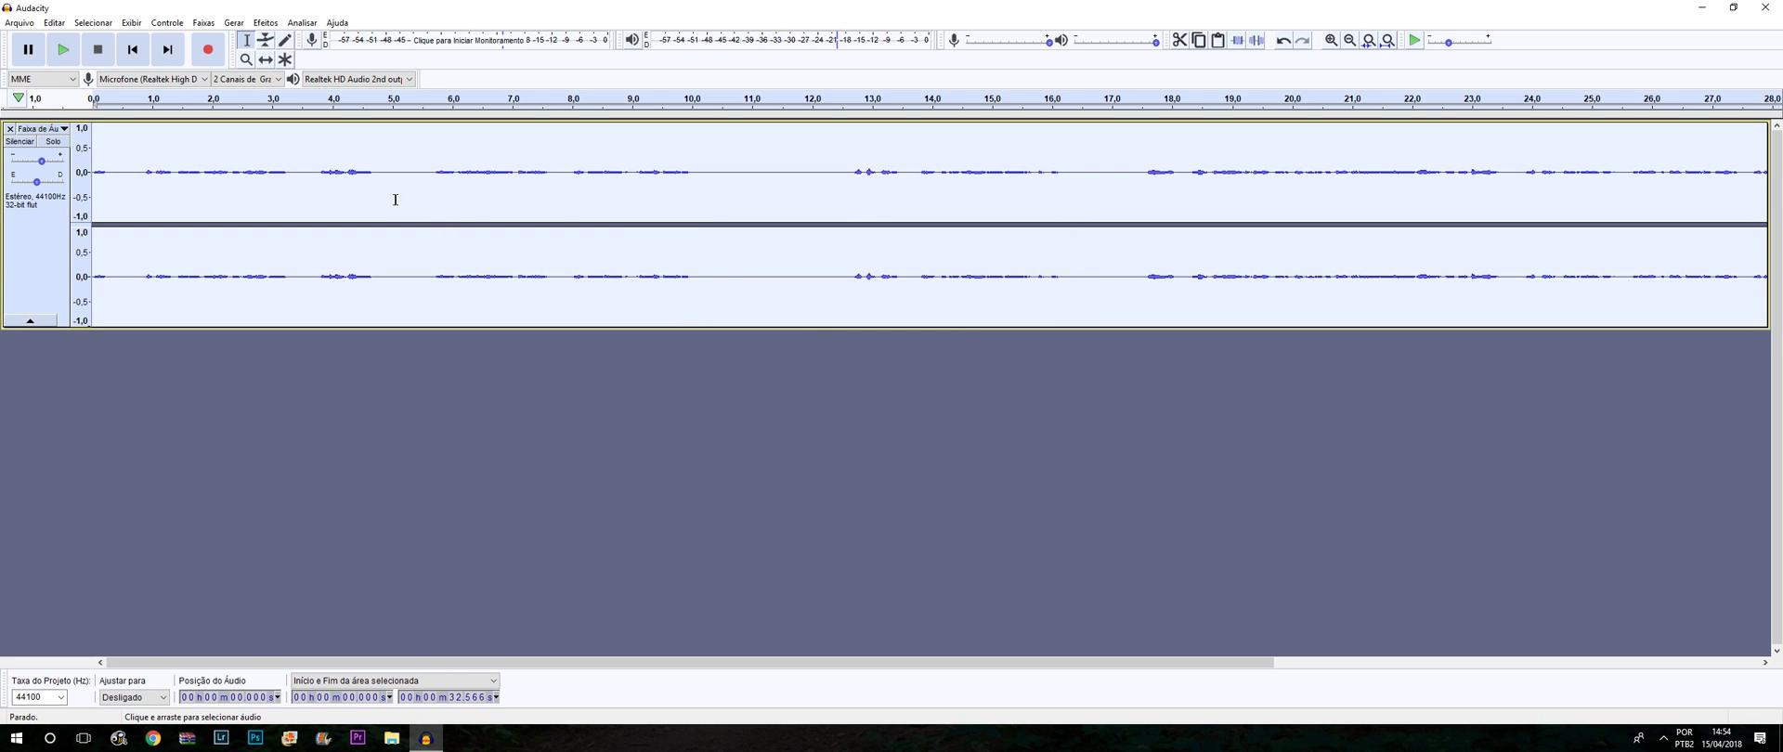
# Step: Record another take about 21 seconds long onto the end of the existing track
pyautogui.click(208, 165)
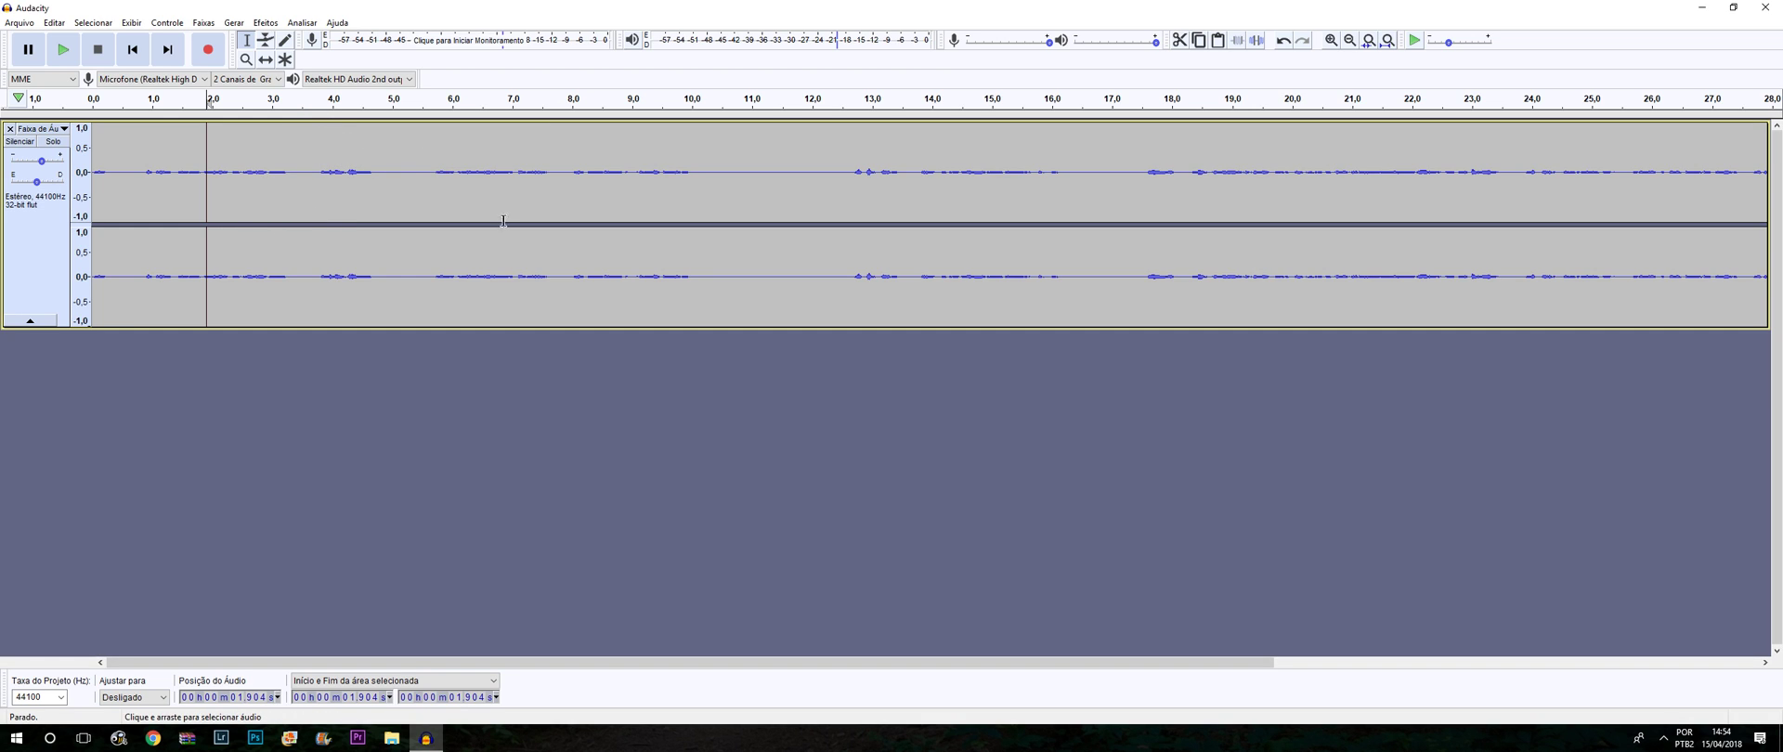
pyautogui.click(206, 64)
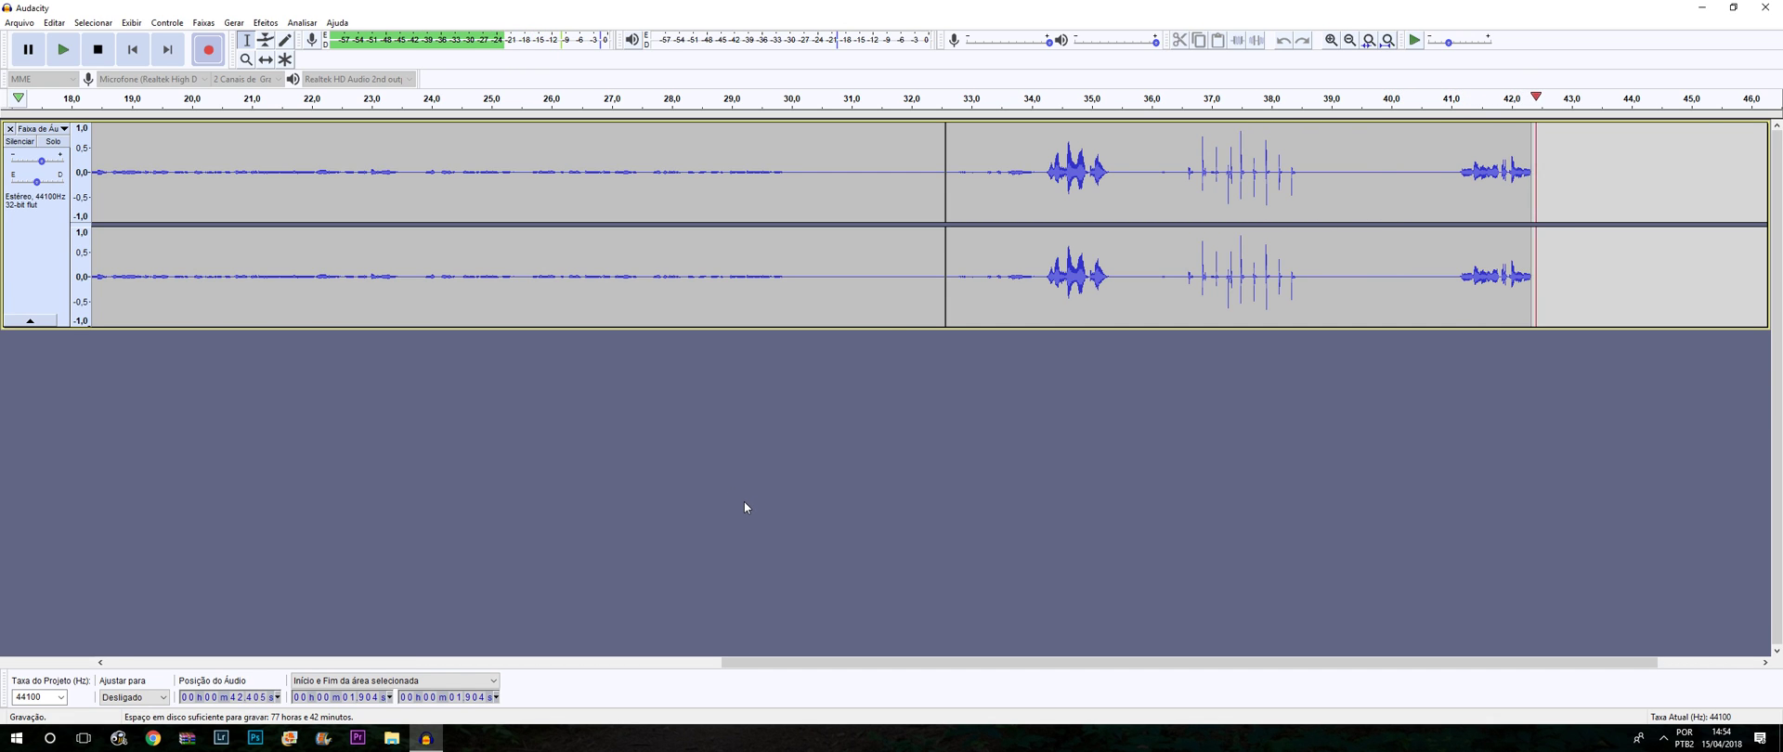
pyautogui.moveTo(1049, 41)
pyautogui.mouseDown()
pyautogui.moveTo(974, 42)
pyautogui.moveTo(1049, 41)
pyautogui.mouseUp()
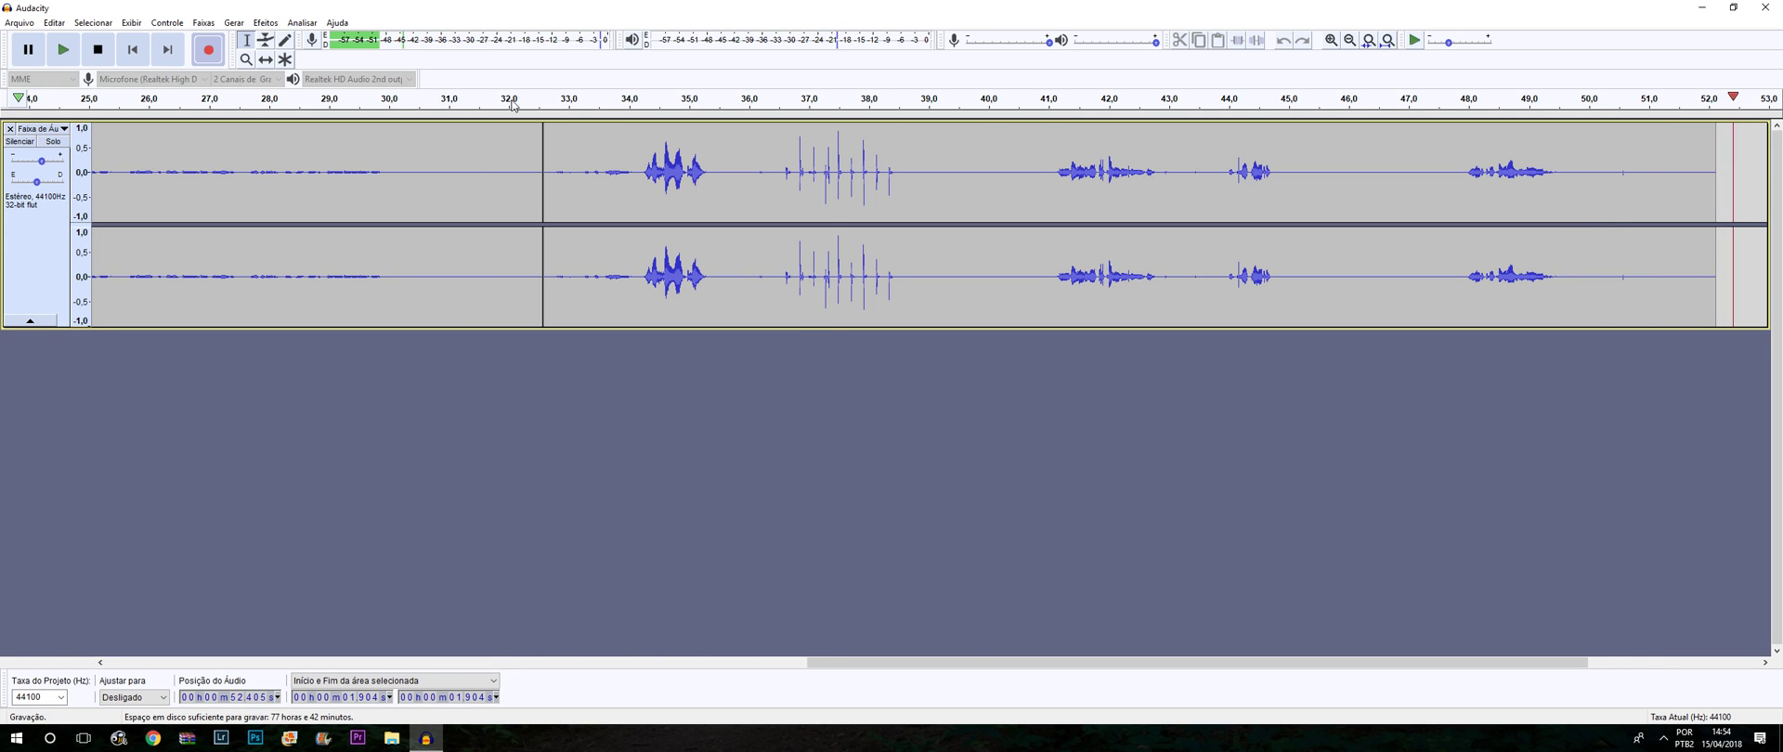
pyautogui.click(108, 56)
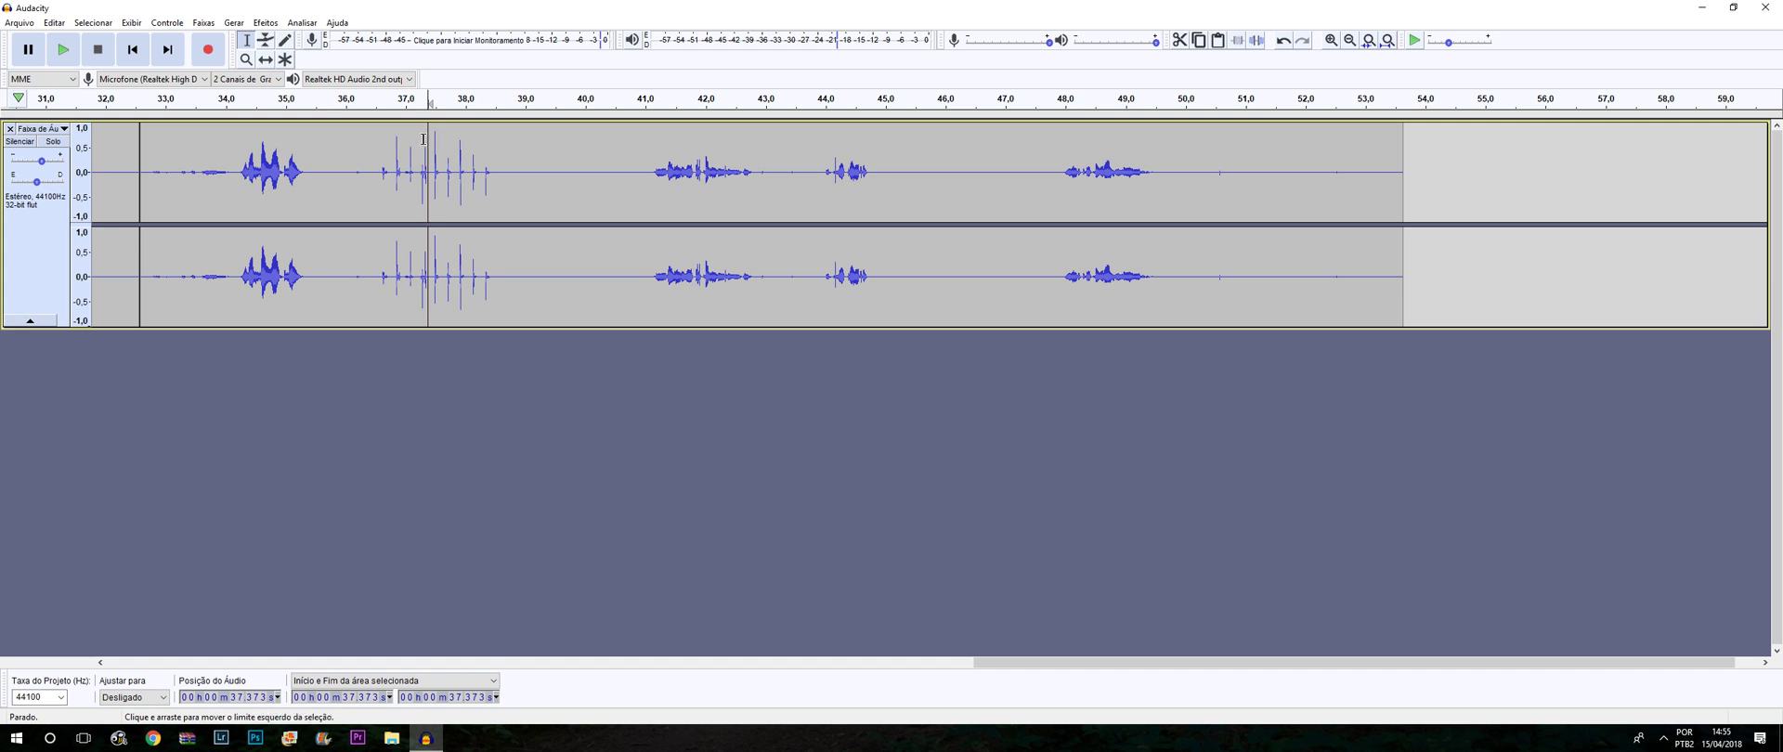
# Step: Play back the new take from about 36.5 seconds and again from about 33.9 seconds
pyautogui.click(375, 149)
pyautogui.press('space')
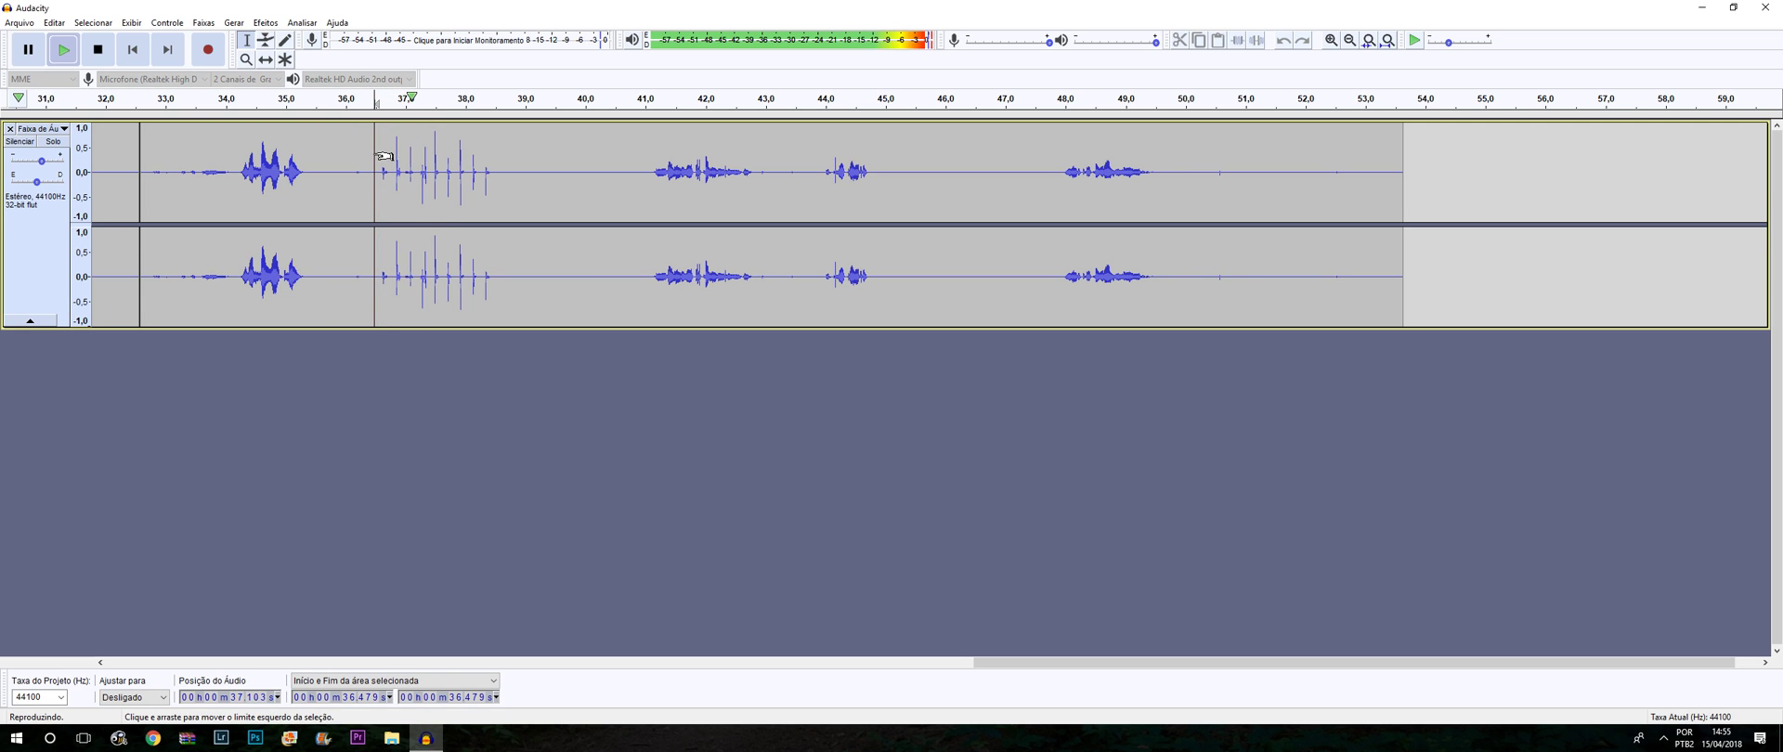
pyautogui.click(221, 146)
pyautogui.press('space')
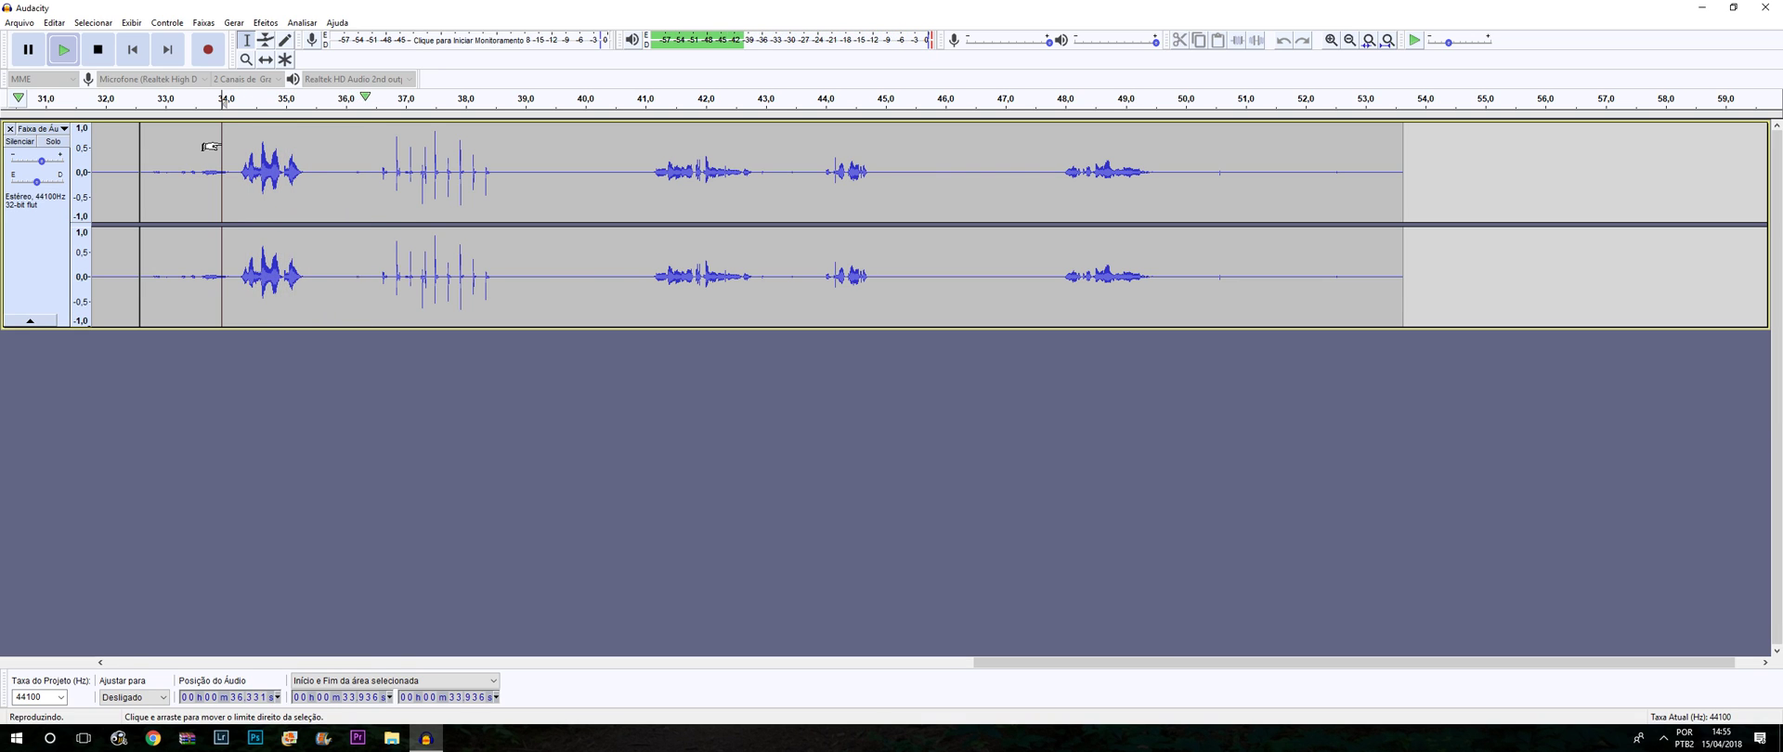
# Step: Stop playback and lower the track's gain to the middle of its range
pyautogui.press('space')
pyautogui.click(39, 162)
pyautogui.moveTo(35, 167); pyautogui.dragTo(33, 167)
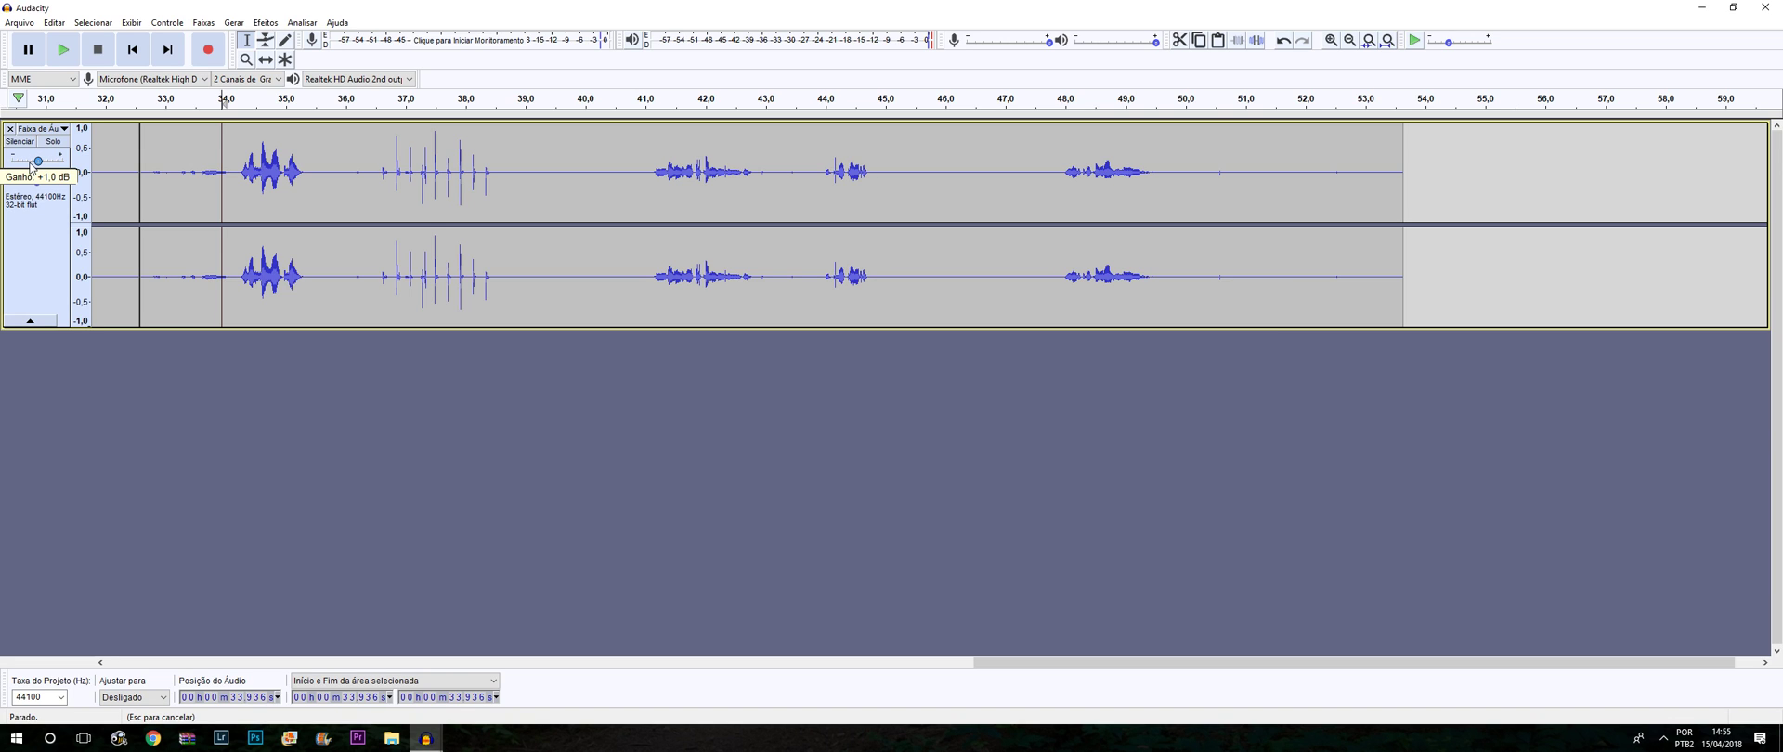
pyautogui.moveTo(30, 168); pyautogui.dragTo(29, 169)
pyautogui.click(330, 141)
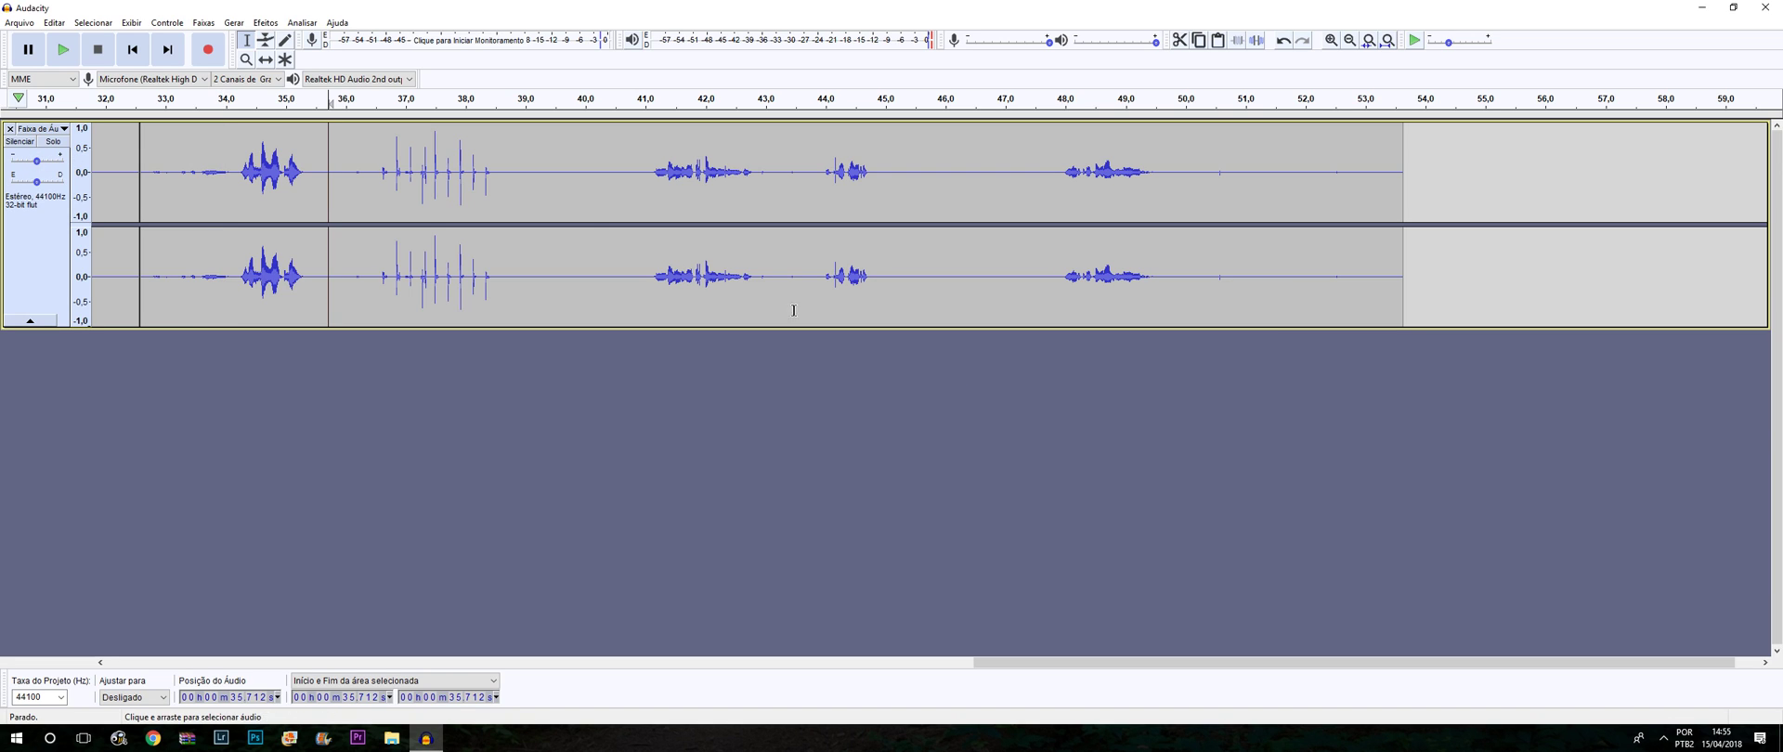
# Step: Amplify the whole track by 1.559 dB, giving a new peak amplitude of 0.0 dB without allowing clipping
pyautogui.moveTo(1043, 667); pyautogui.dragTo(283, 666)
pyautogui.click(411, 178)
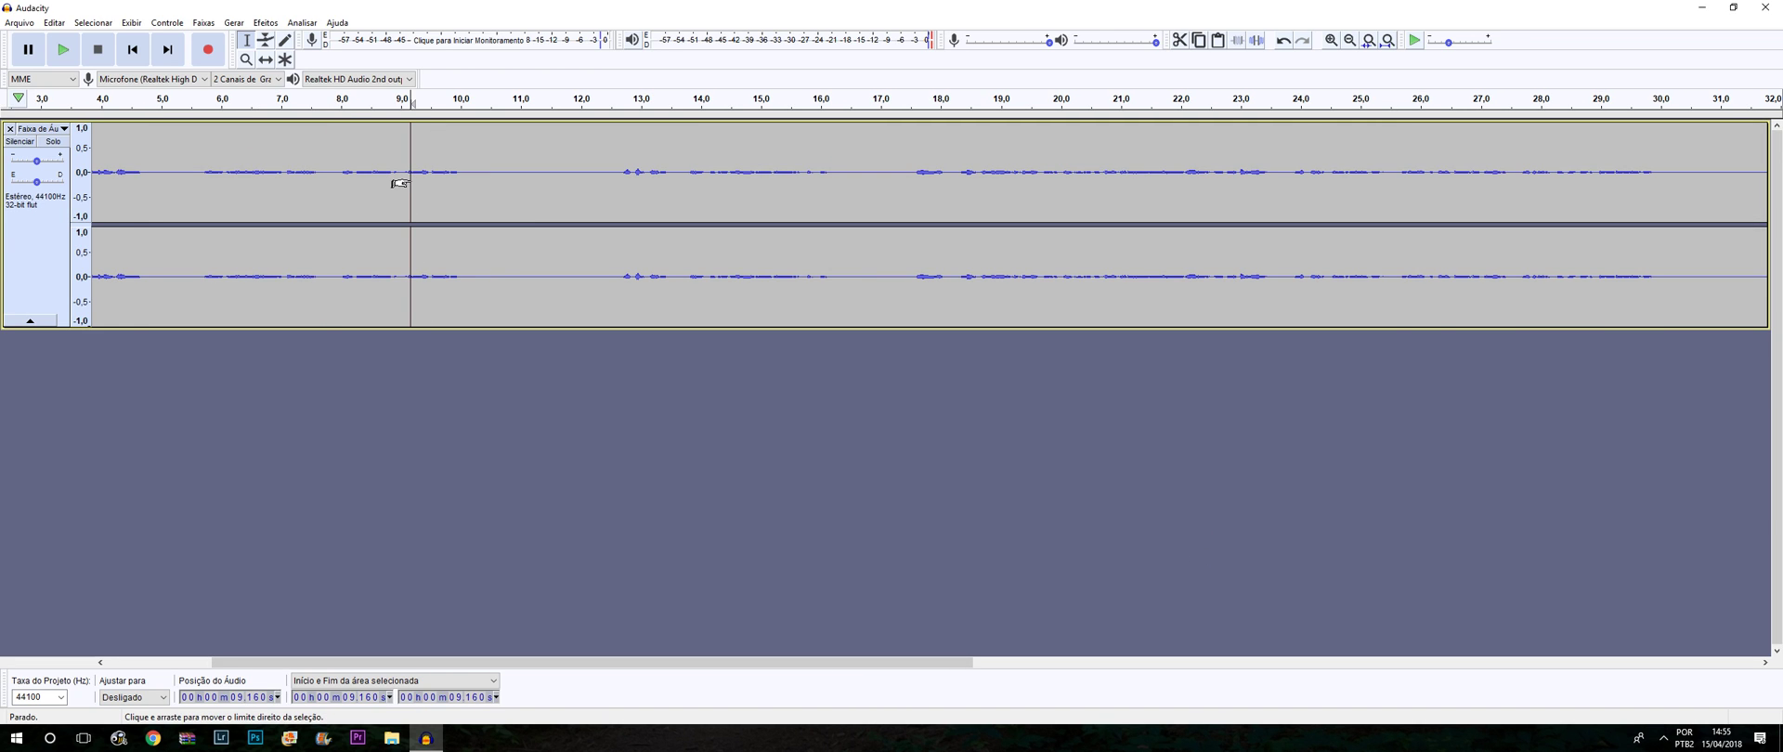
pyautogui.hotkey('ctrl', 'a')
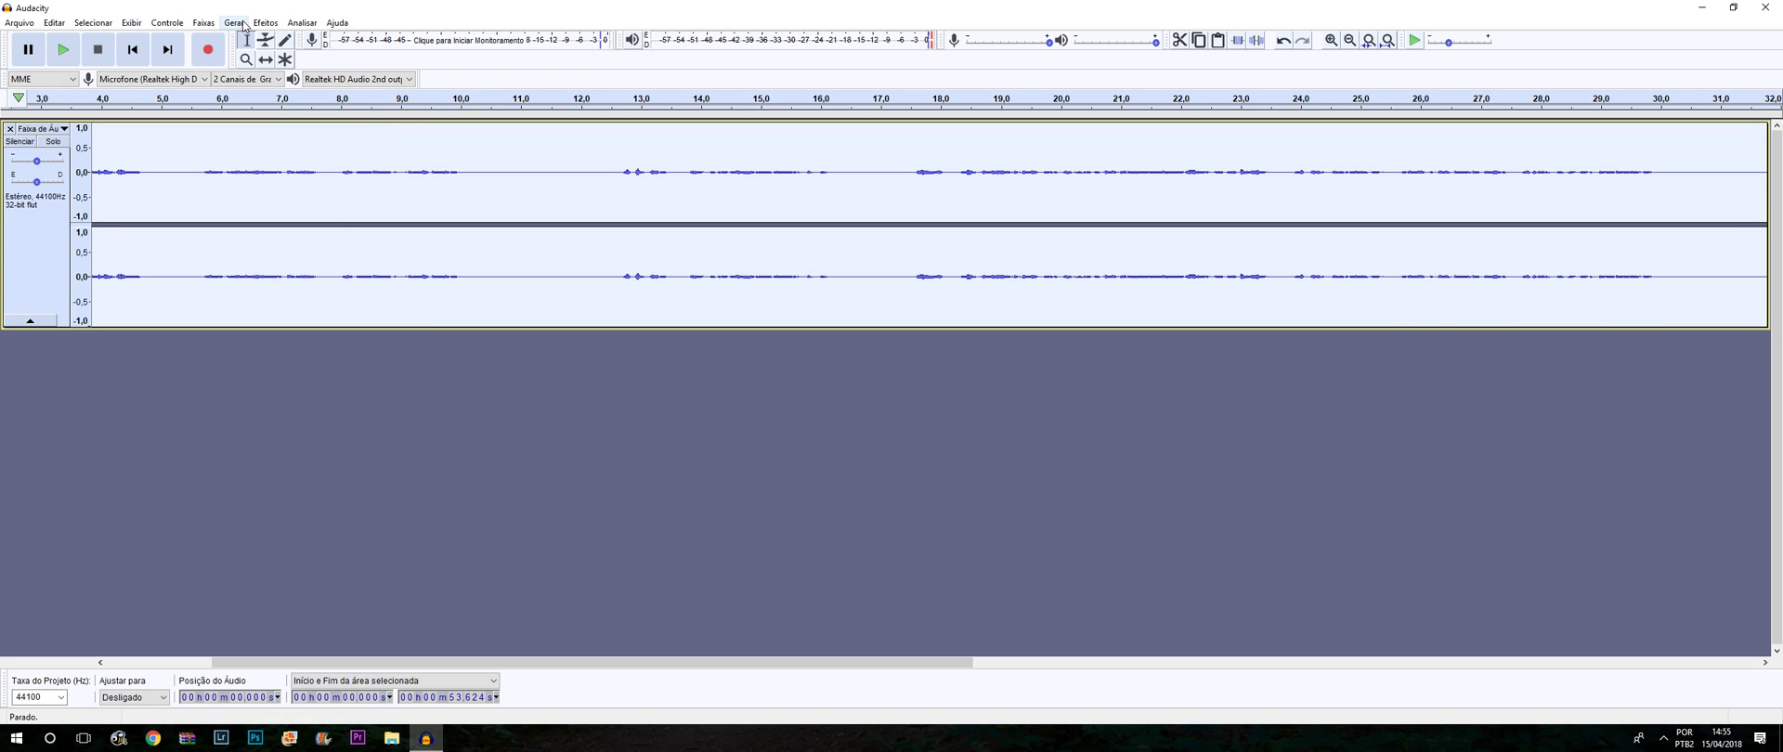
pyautogui.click(264, 23)
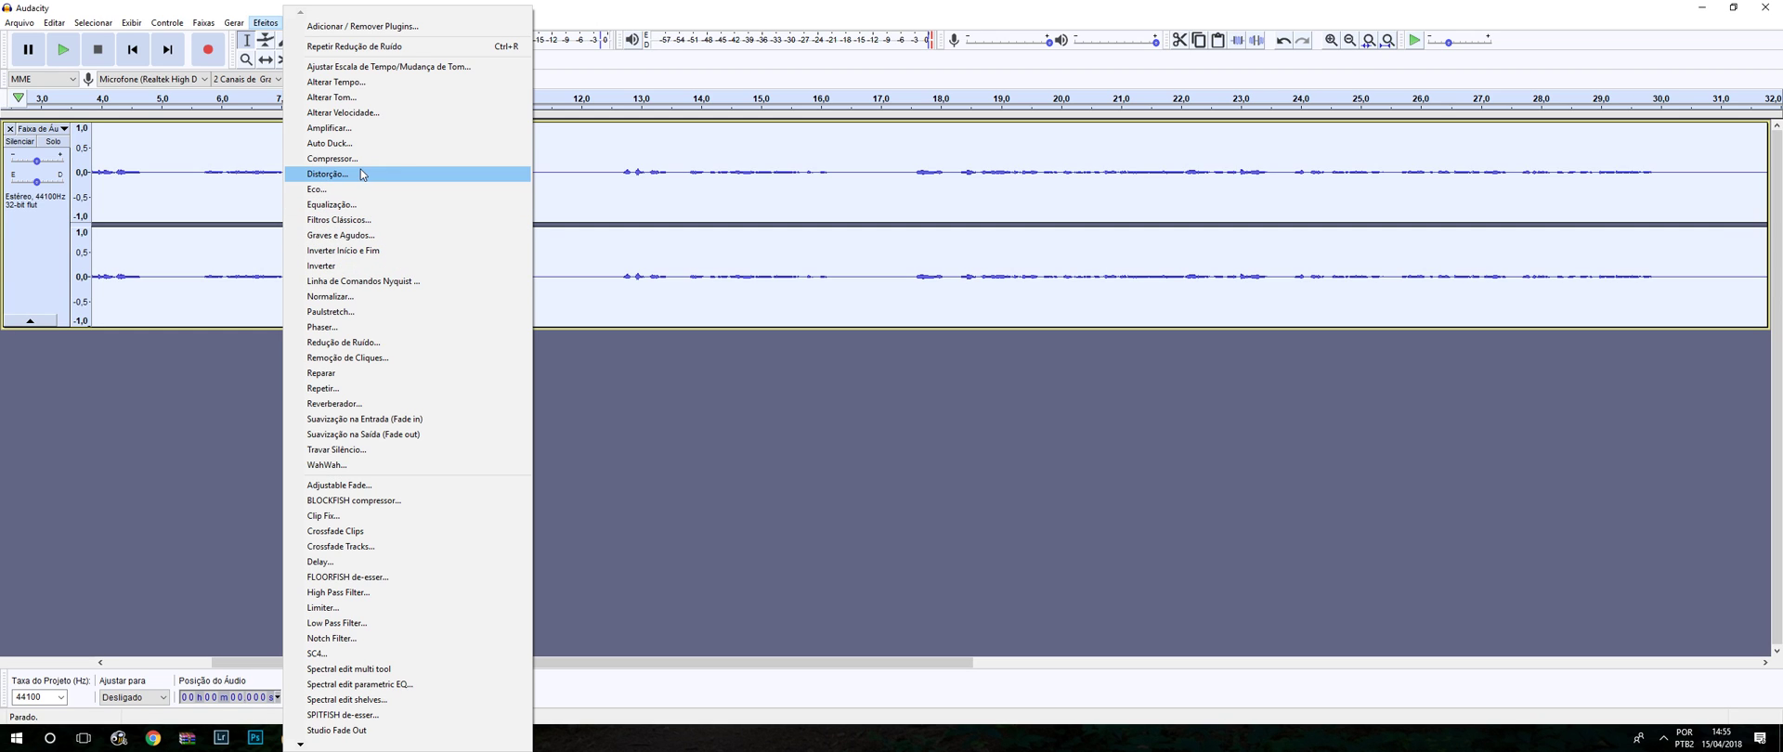
pyautogui.click(360, 128)
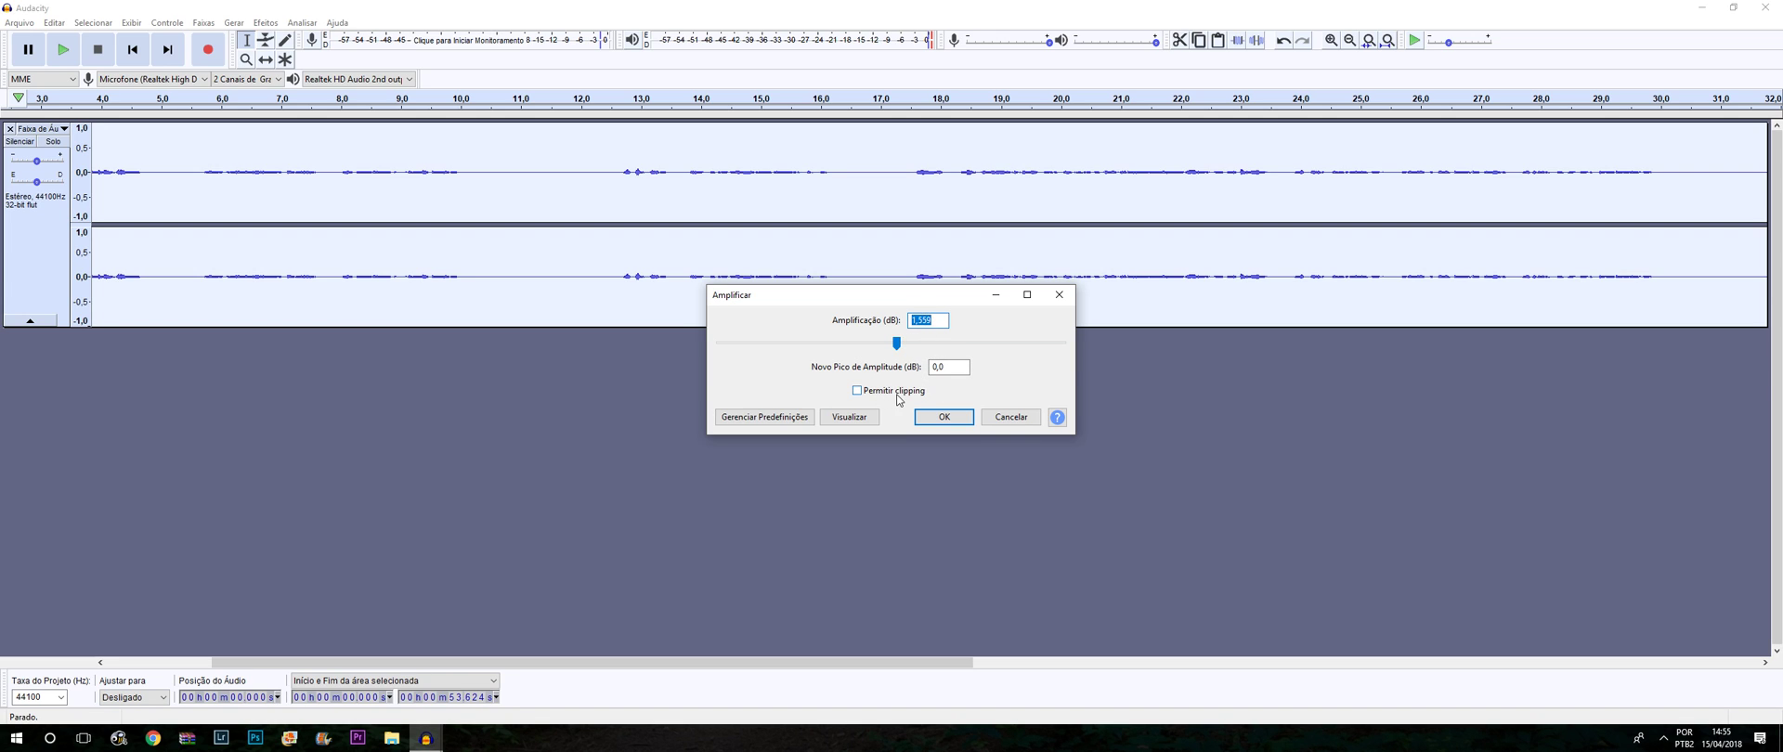
pyautogui.moveTo(897, 343); pyautogui.dragTo(992, 394)
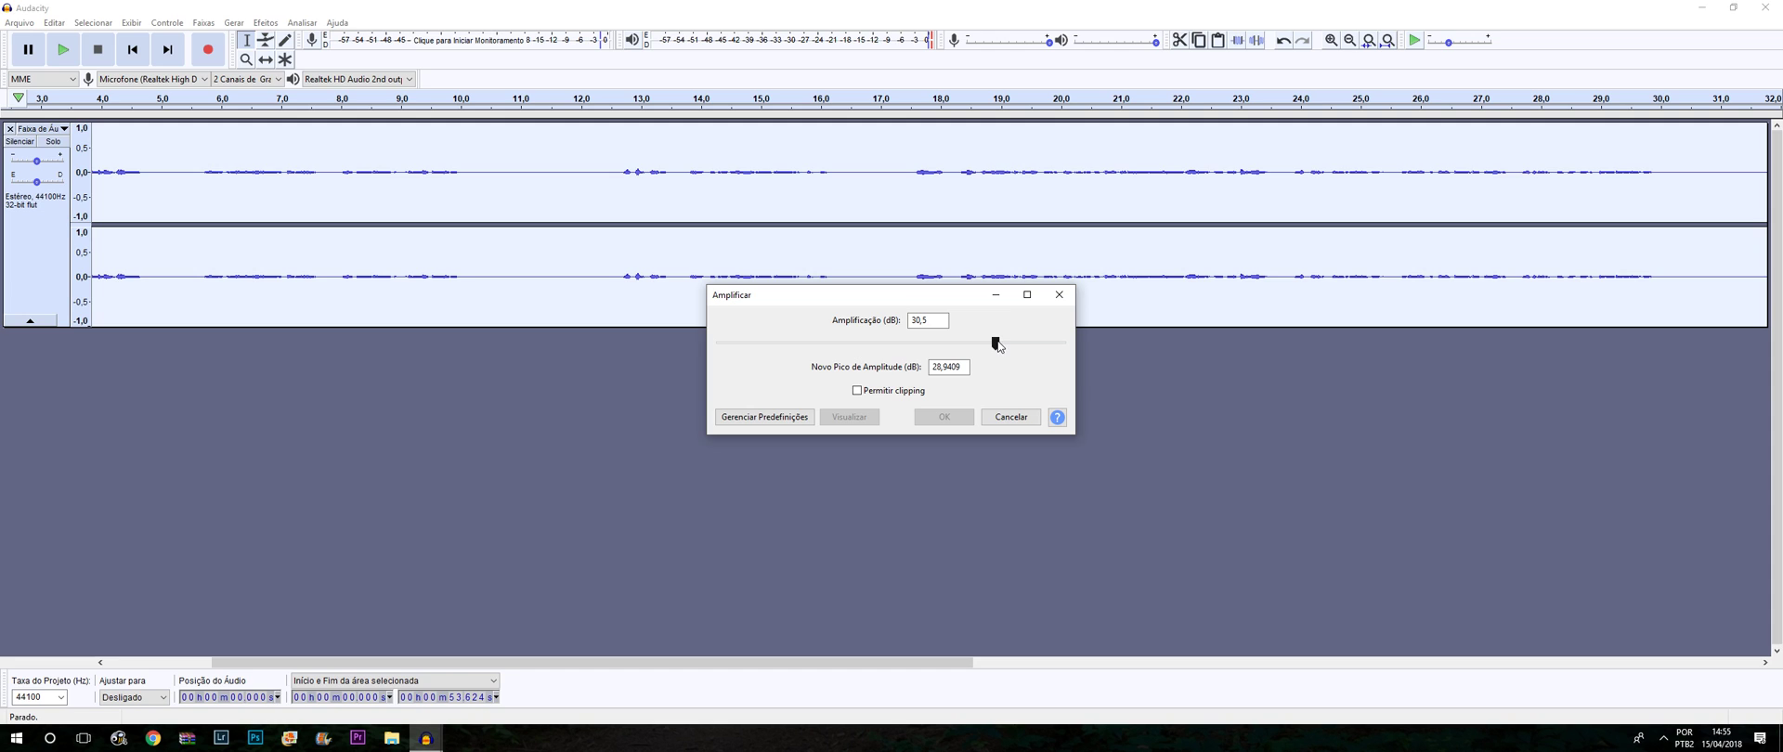
pyautogui.moveTo(999, 347); pyautogui.dragTo(900, 345)
pyautogui.moveTo(898, 345); pyautogui.dragTo(898, 346)
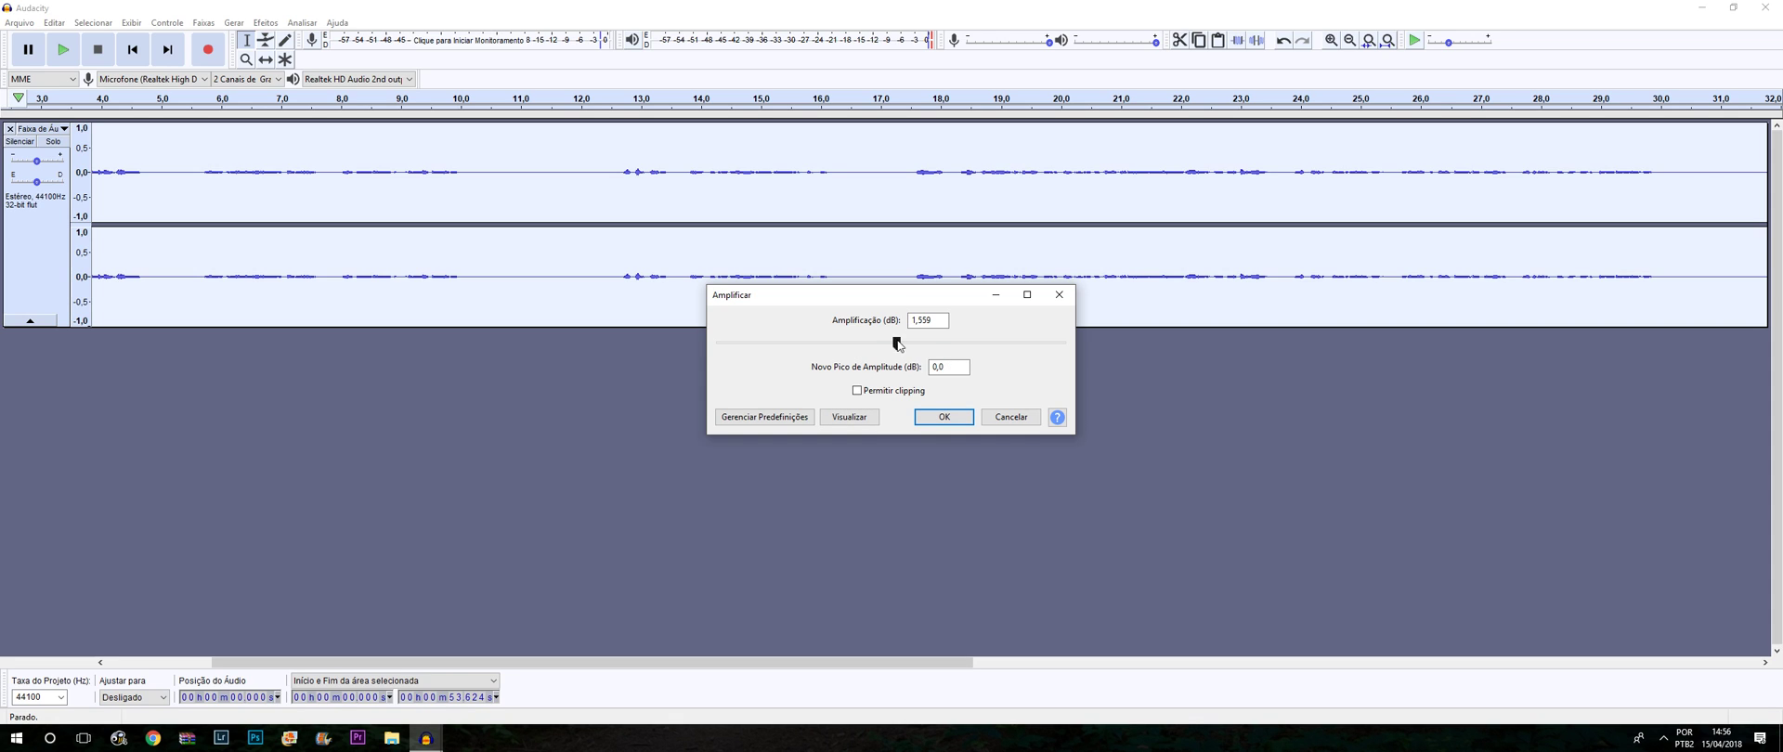
pyautogui.click(943, 419)
# Step: Delete the burst of sharp peaks in the second take, from about 36.5 to 38.5 seconds
pyautogui.moveTo(763, 662); pyautogui.dragTo(1502, 637)
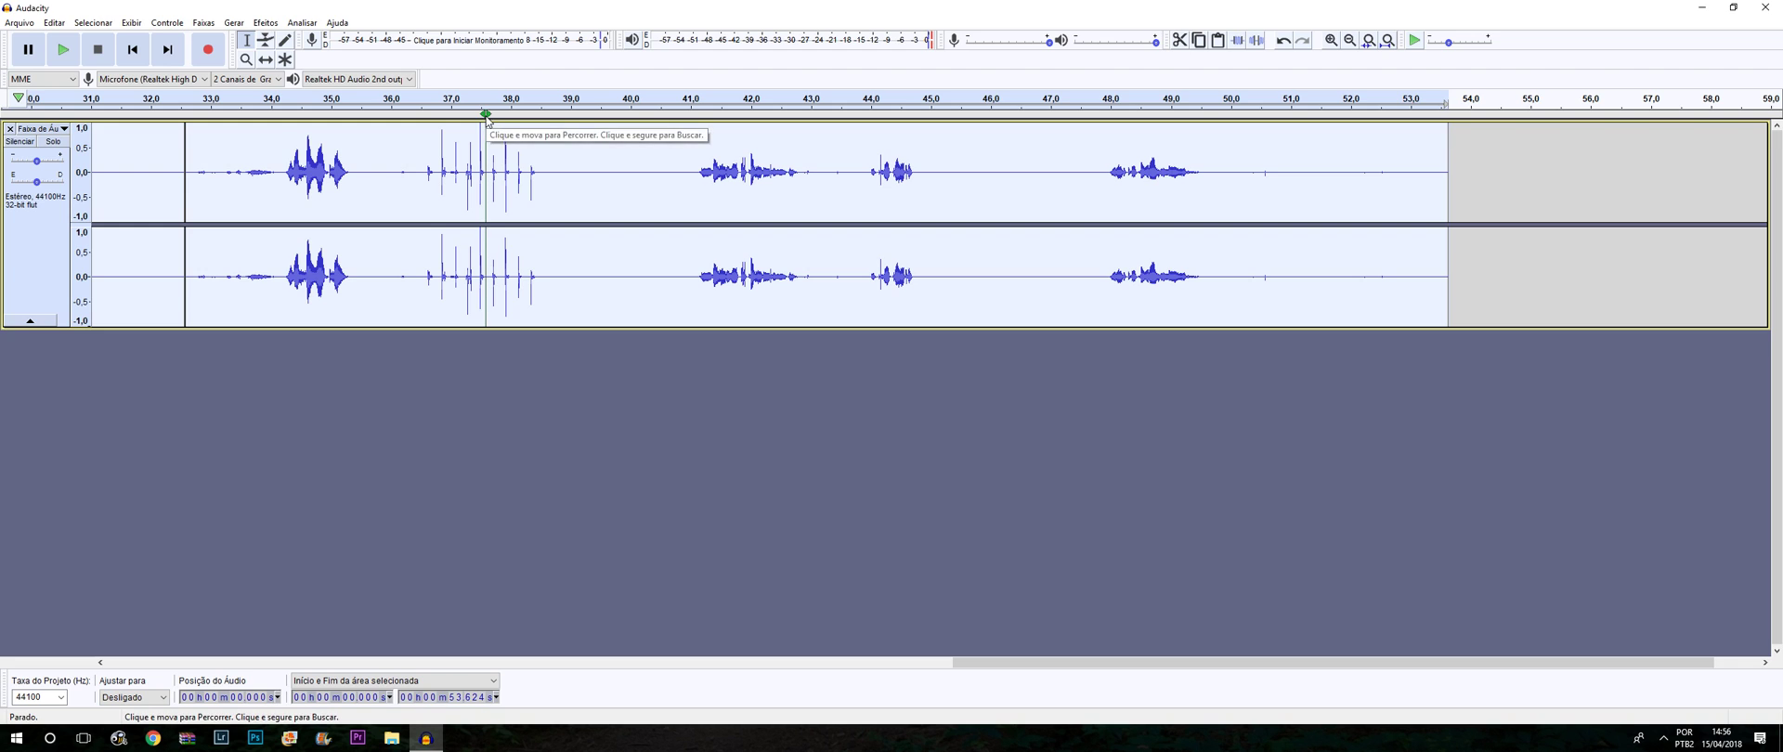
pyautogui.click(919, 666)
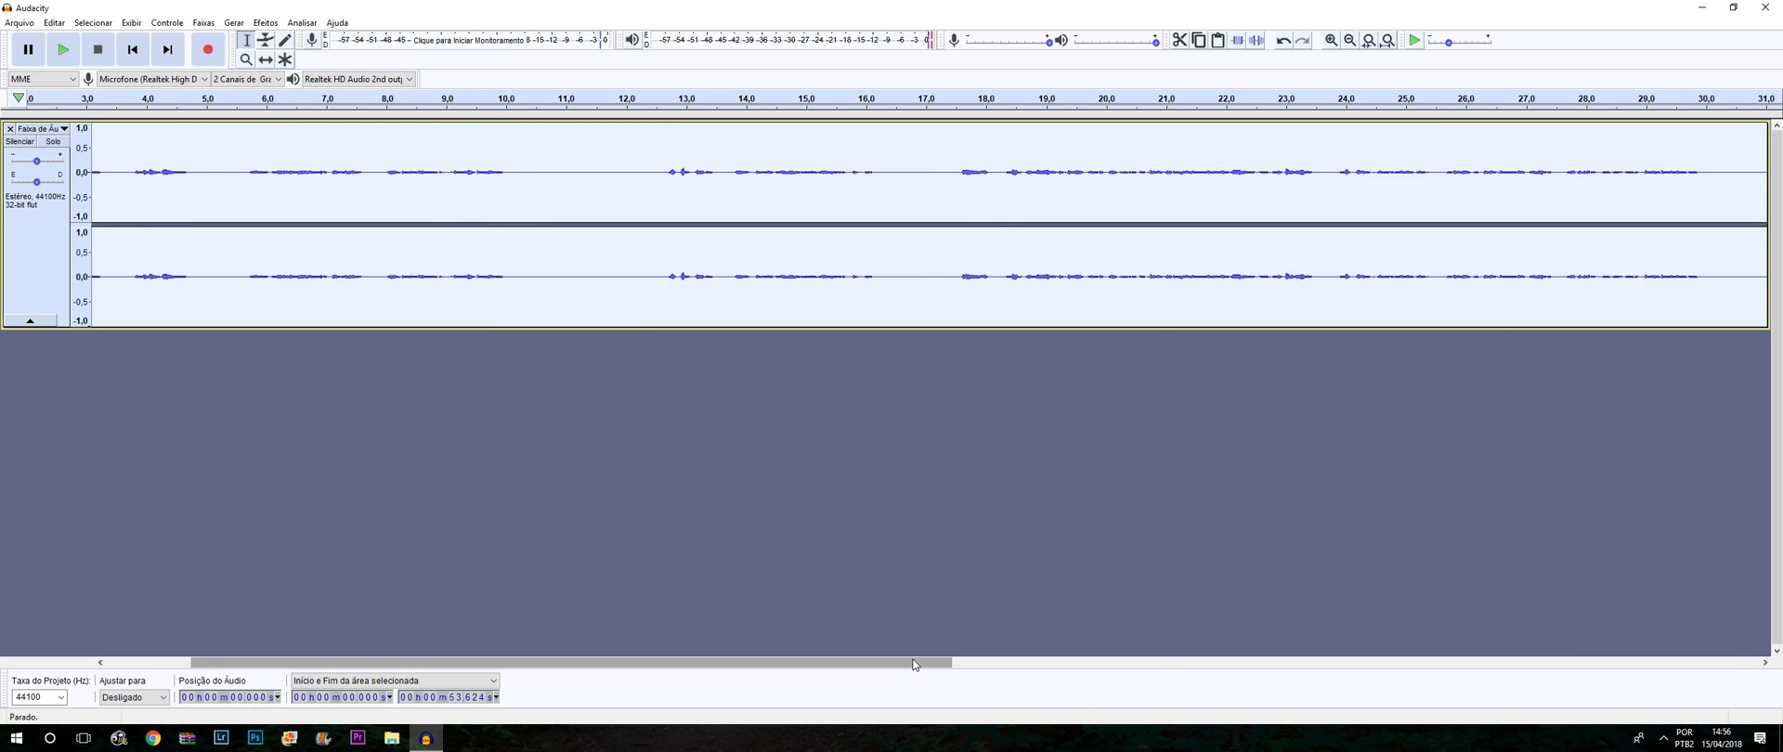
pyautogui.moveTo(899, 681); pyautogui.dragTo(1335, 647)
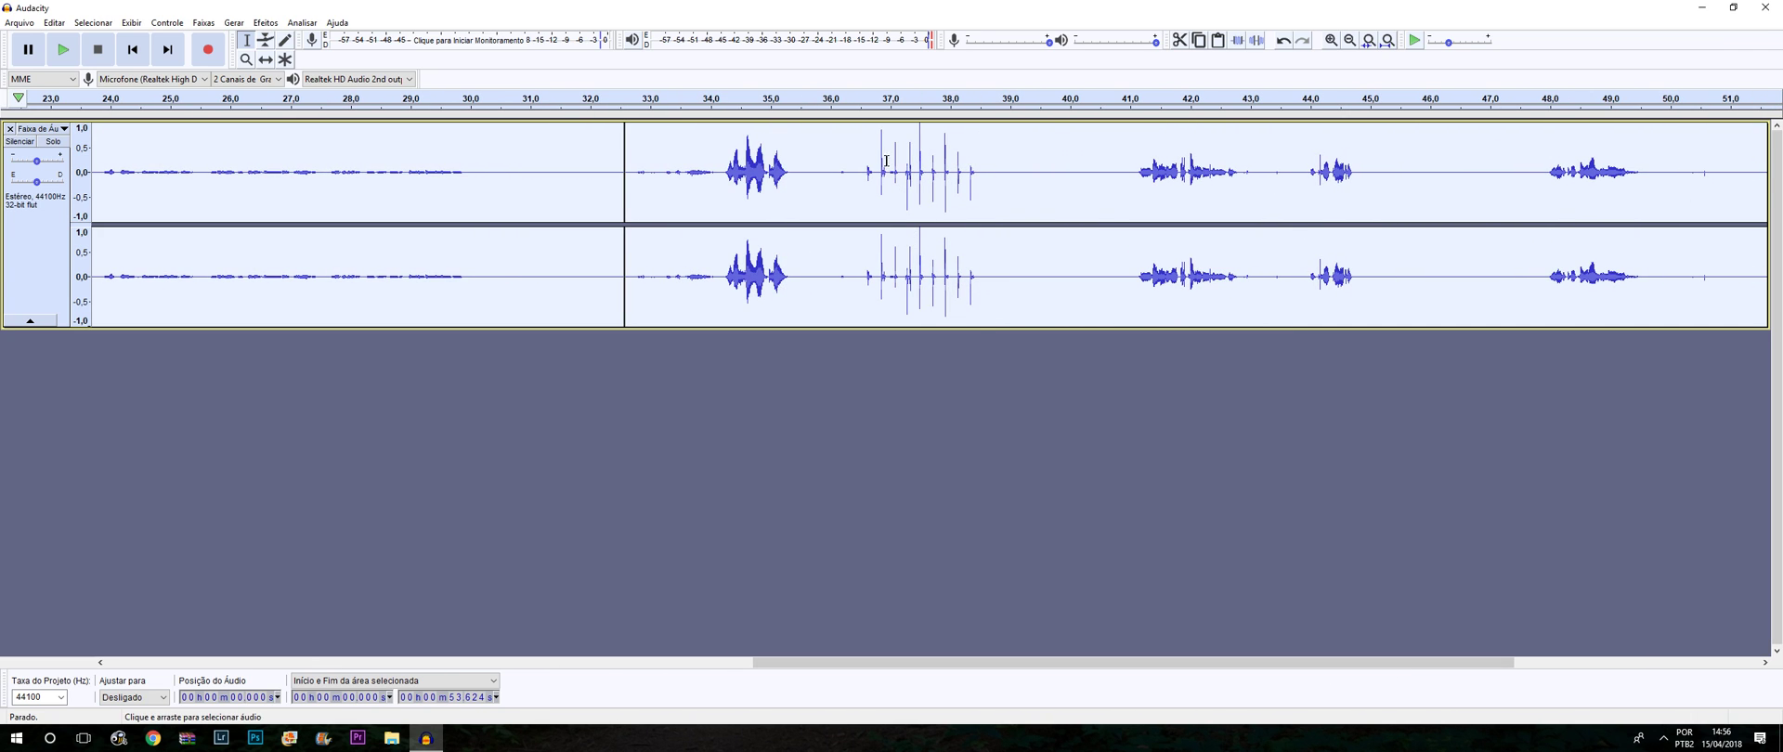
pyautogui.moveTo(864, 139); pyautogui.dragTo(980, 153)
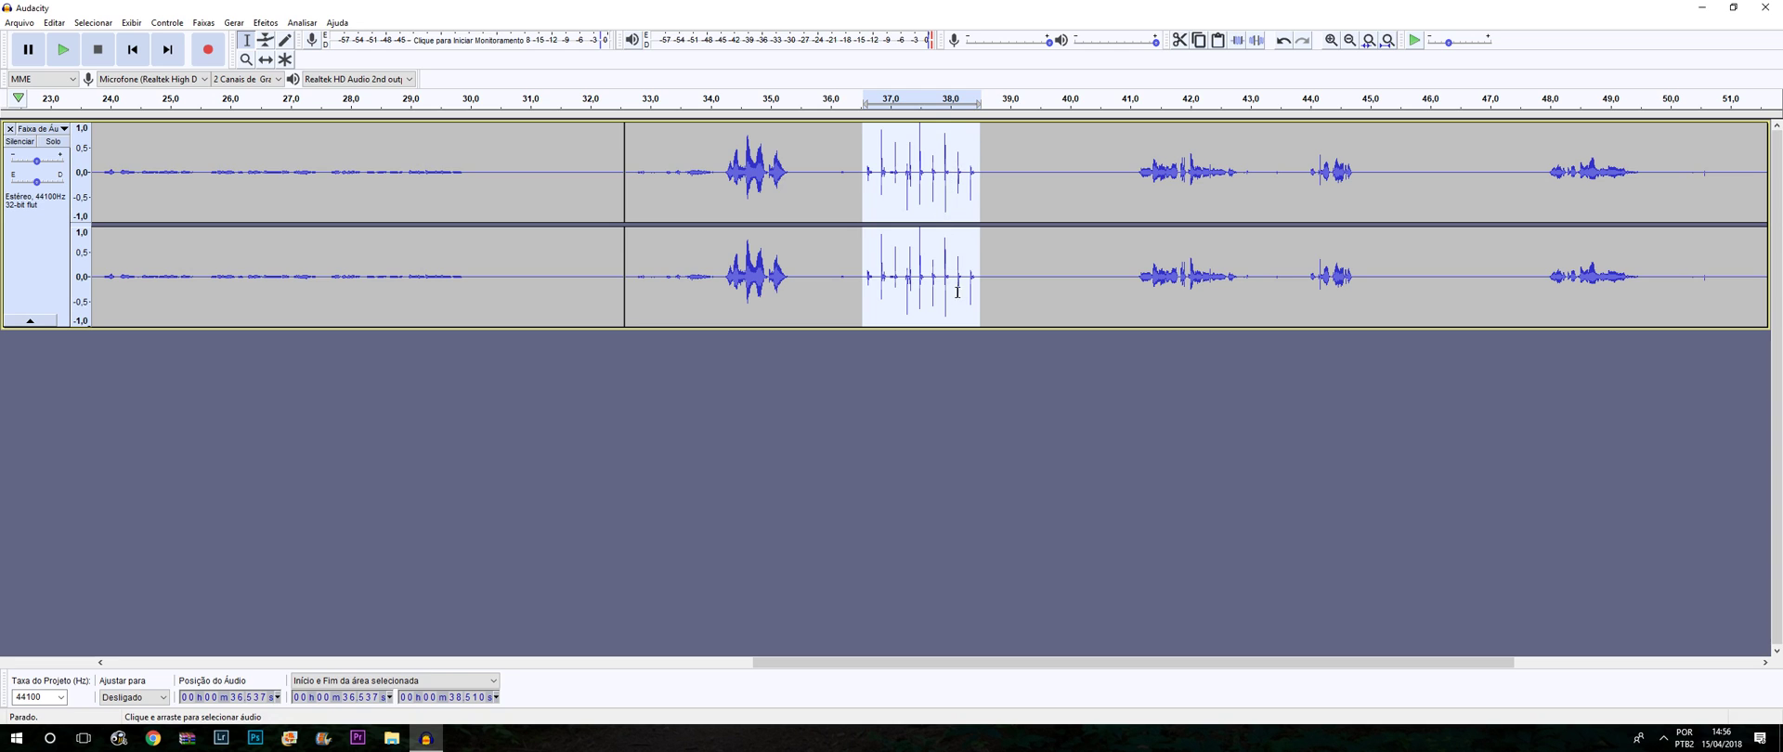
pyautogui.press('Delete')
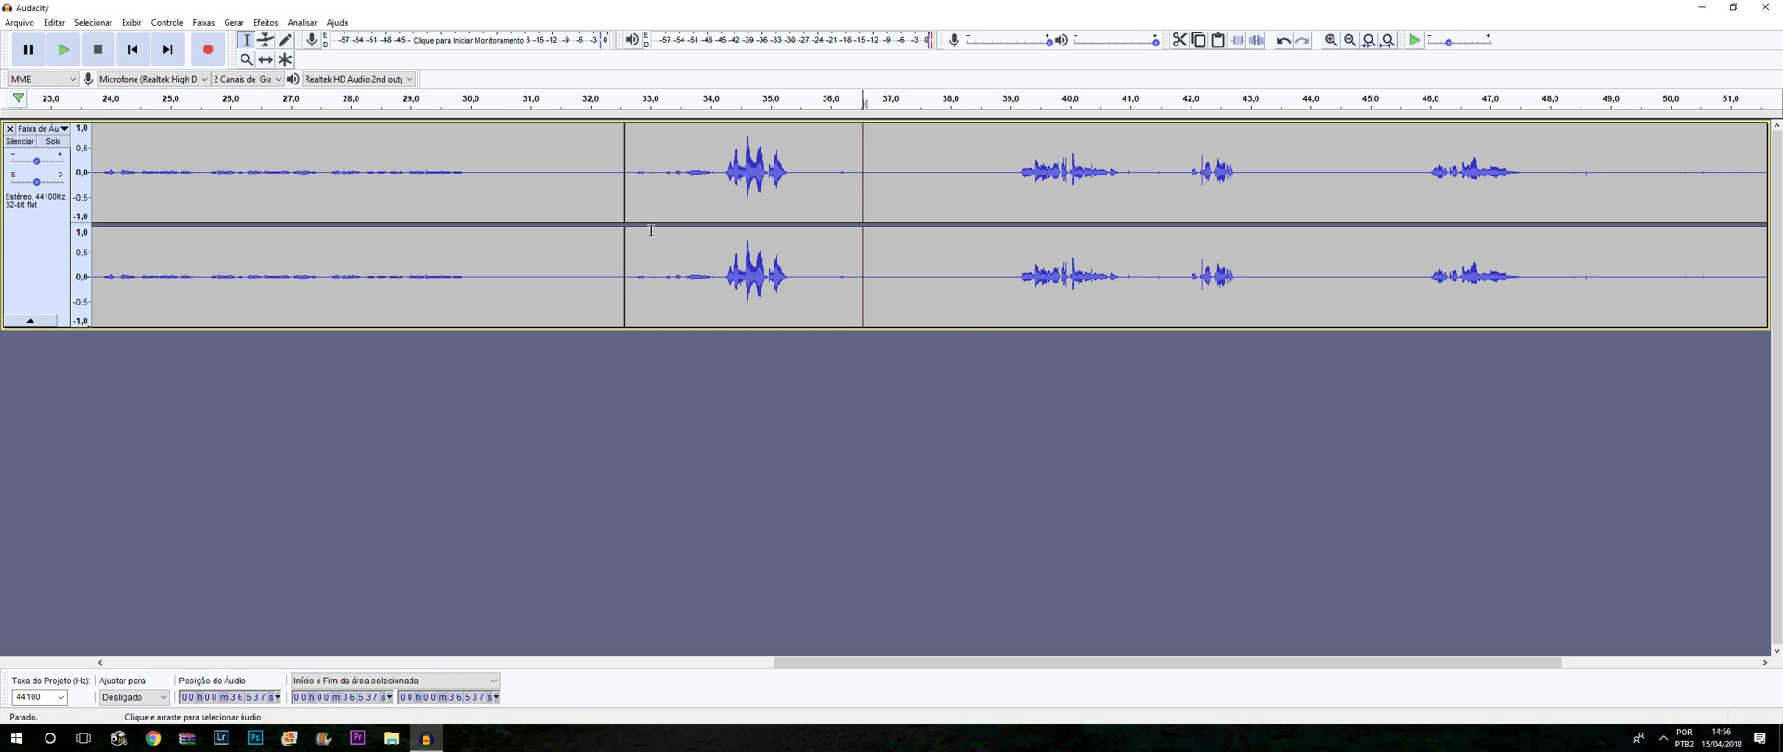
# Step: Amplify the whole track again to a new peak amplitude of 0.0 dB
pyautogui.hotkey('ctrl', 'a')
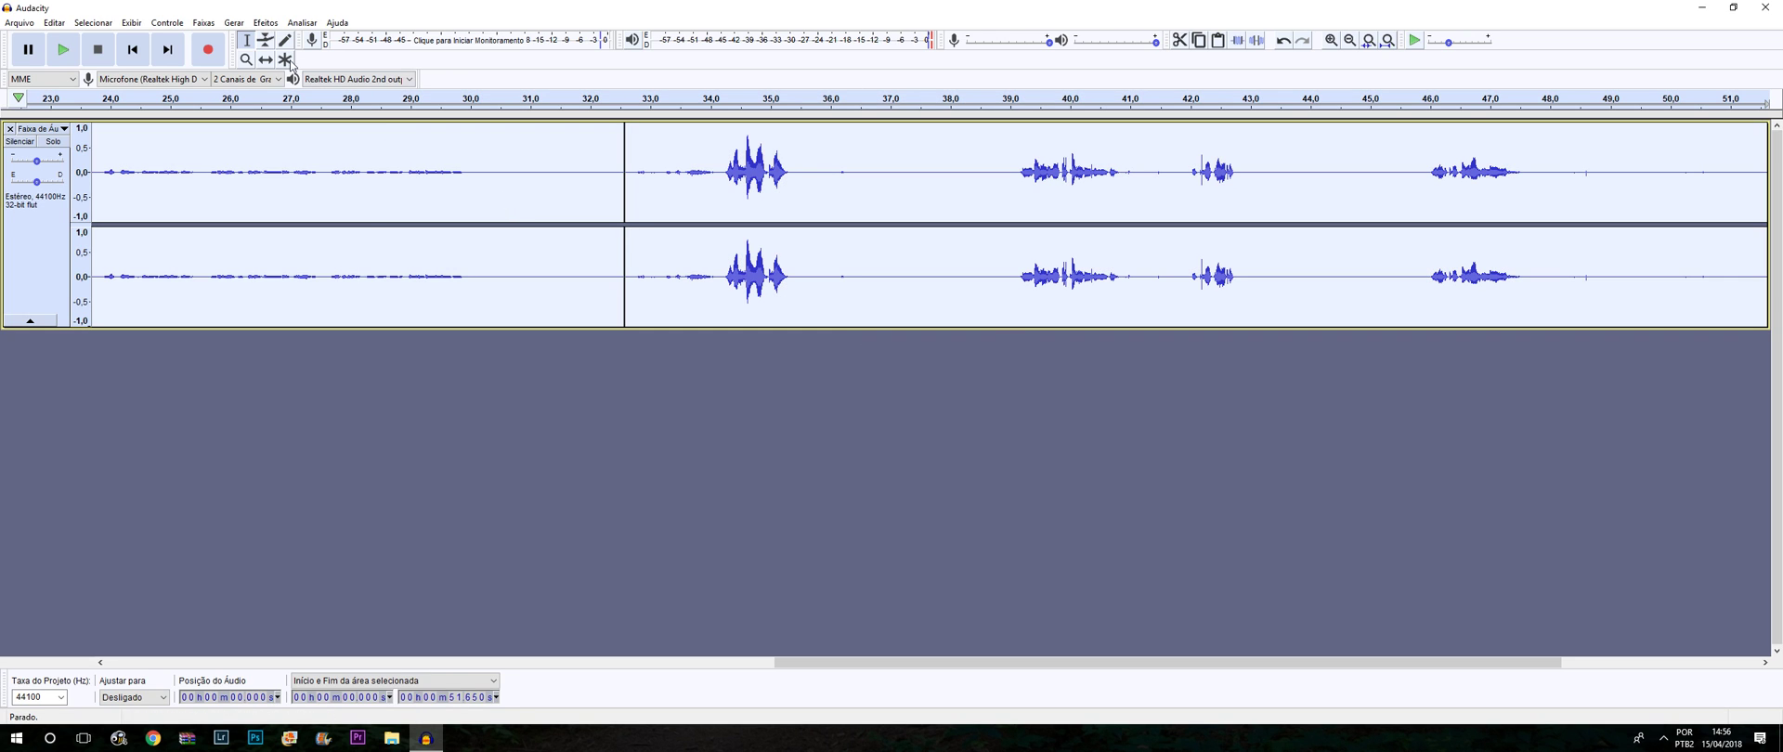
pyautogui.click(266, 22)
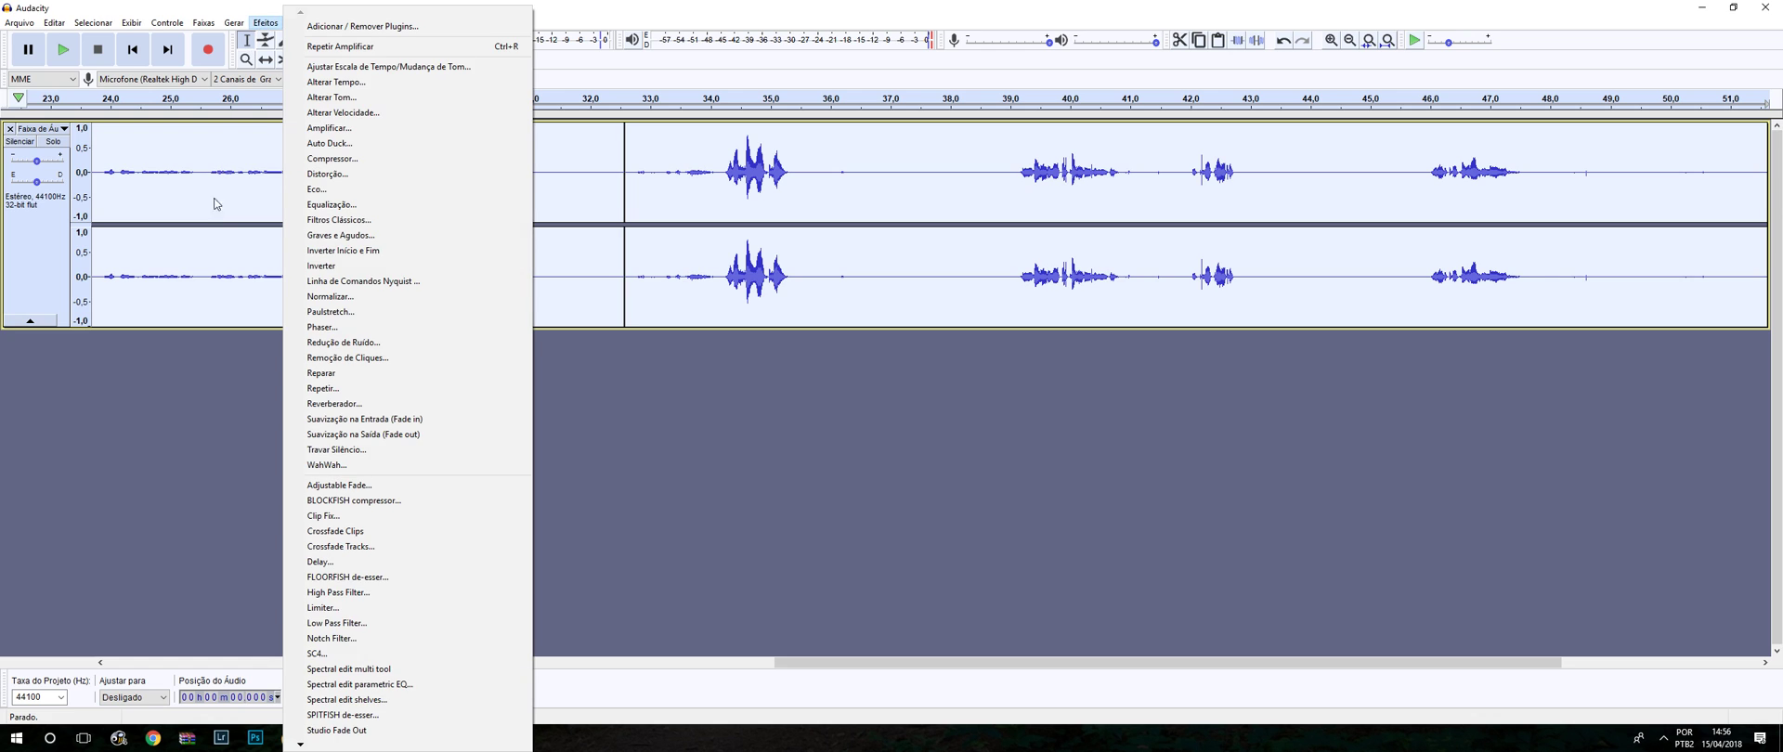
pyautogui.click(363, 128)
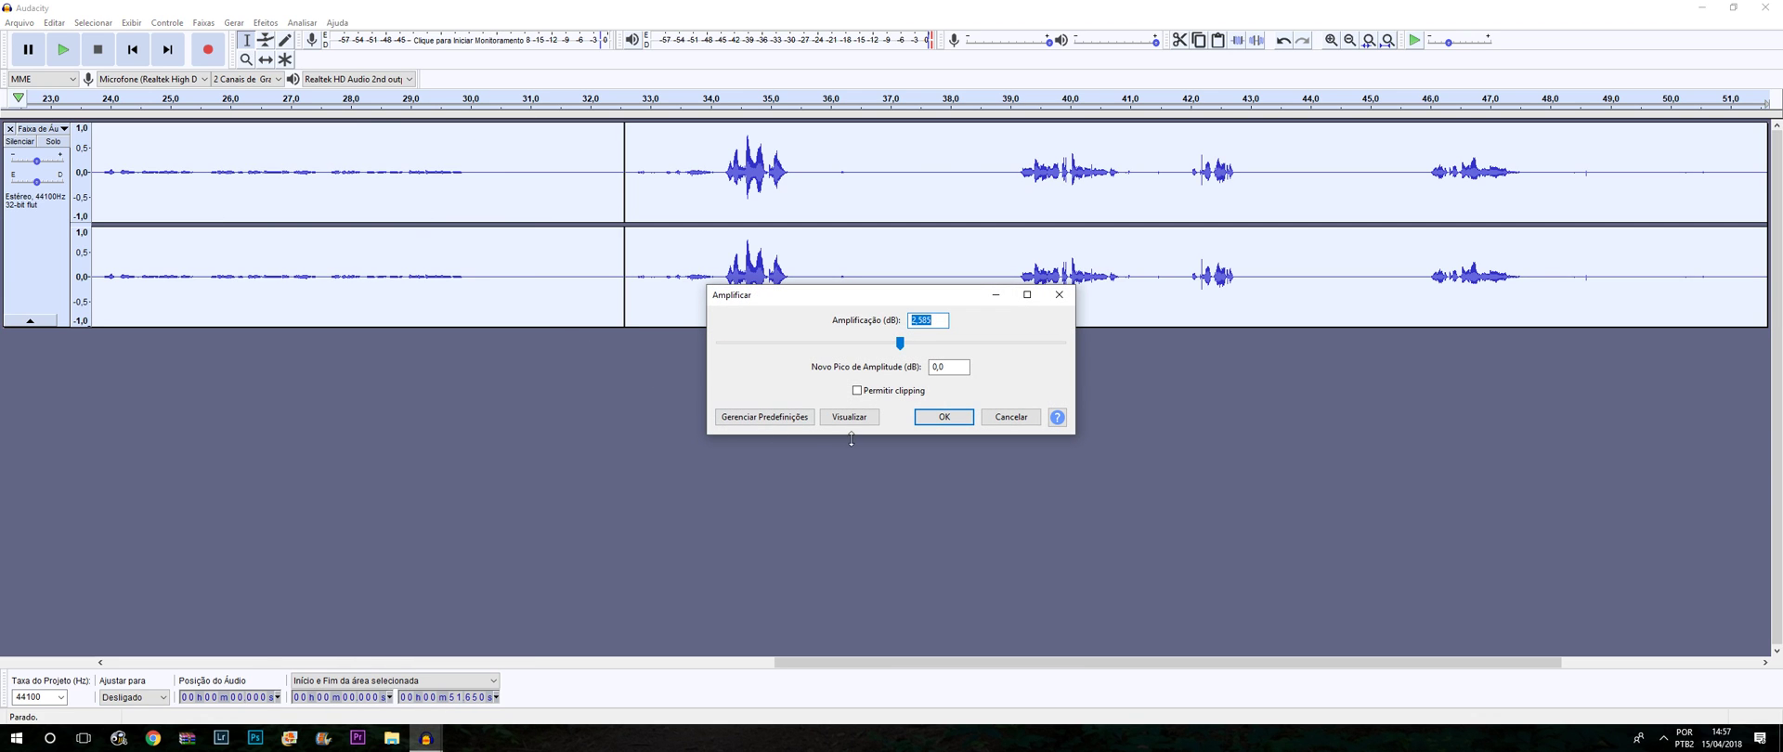
pyautogui.click(944, 417)
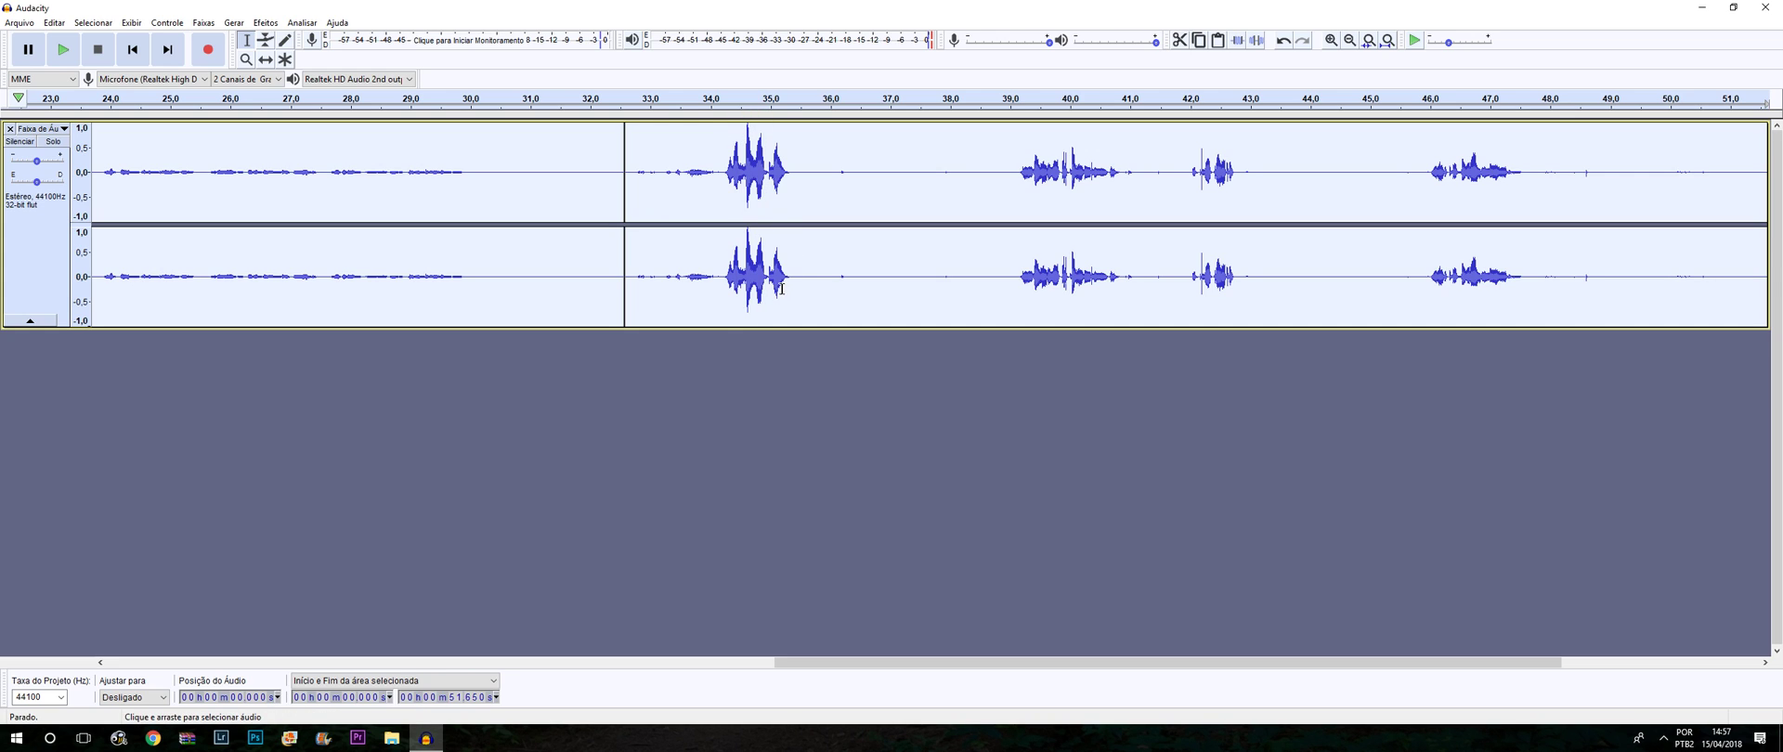
# Step: Delete the entire second take that starts at about 32.6 seconds
pyautogui.click(680, 148)
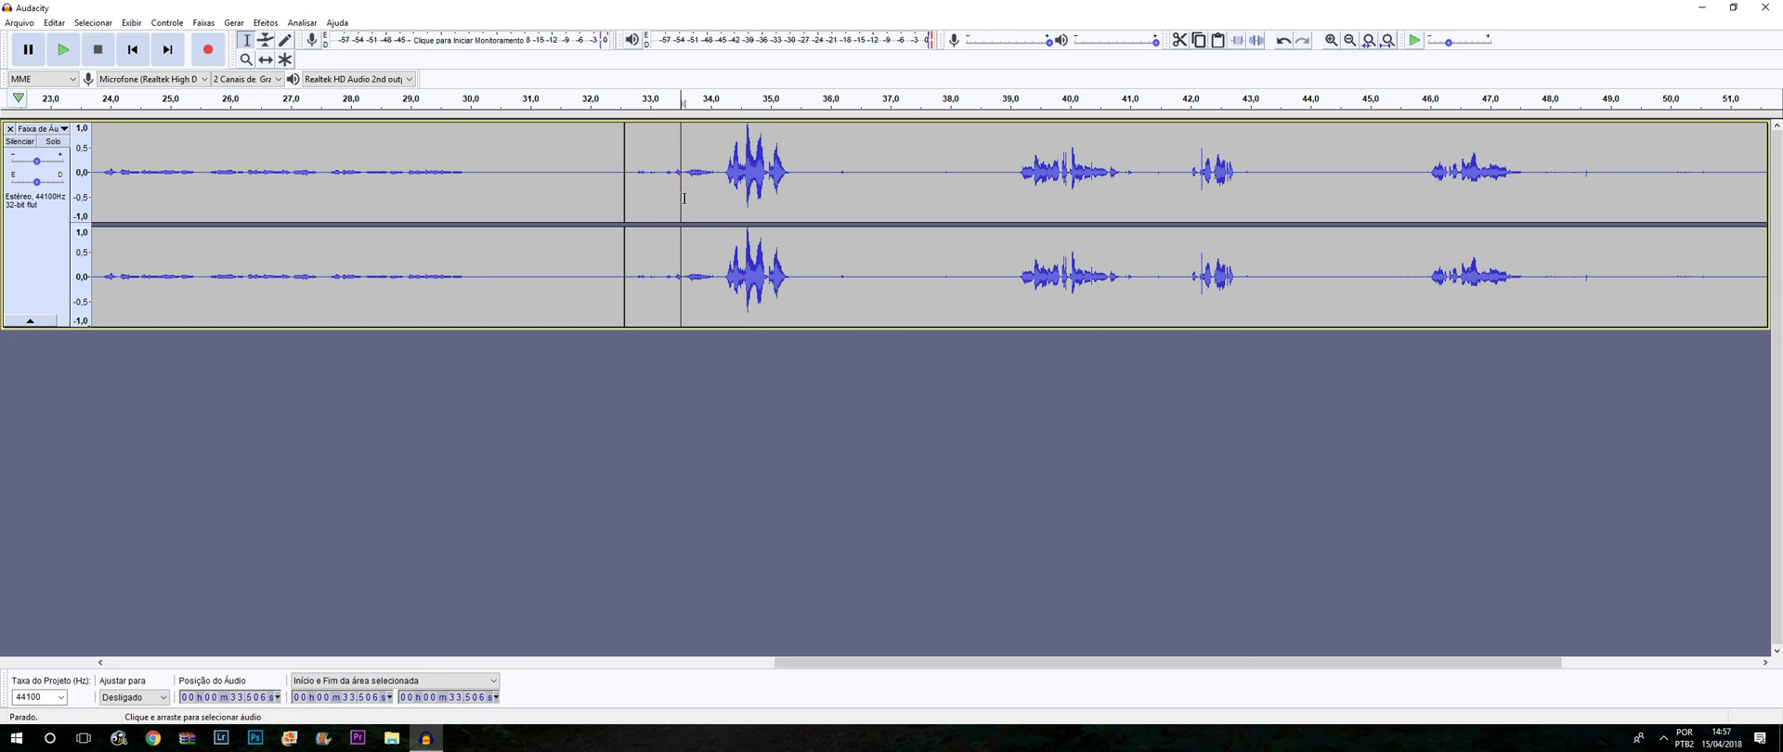
pyautogui.click(657, 210)
pyautogui.click(632, 204)
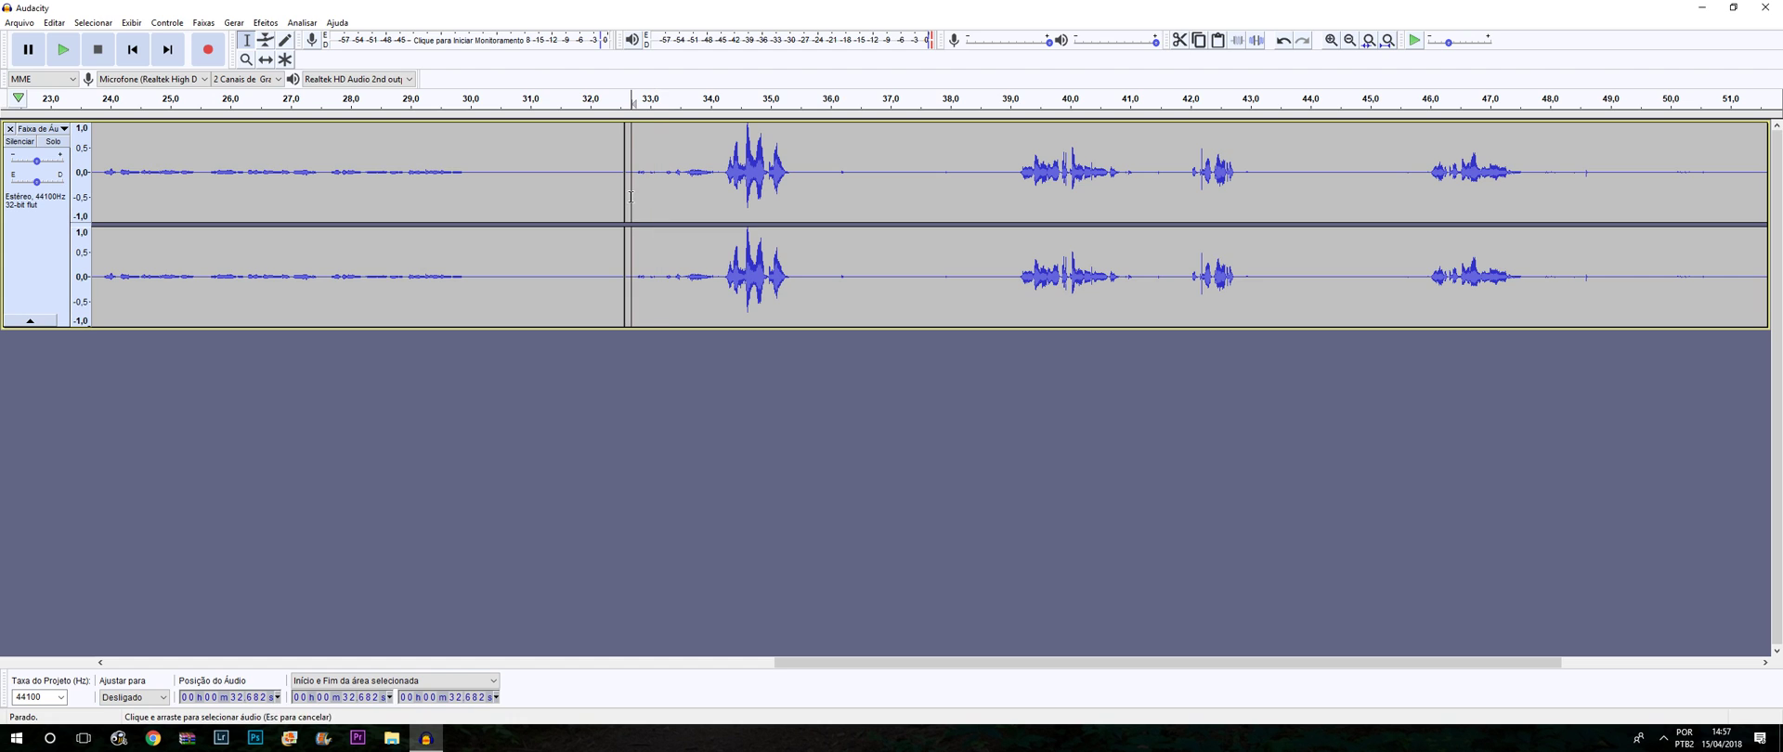
pyautogui.doubleClick(648, 140)
pyautogui.press('Delete')
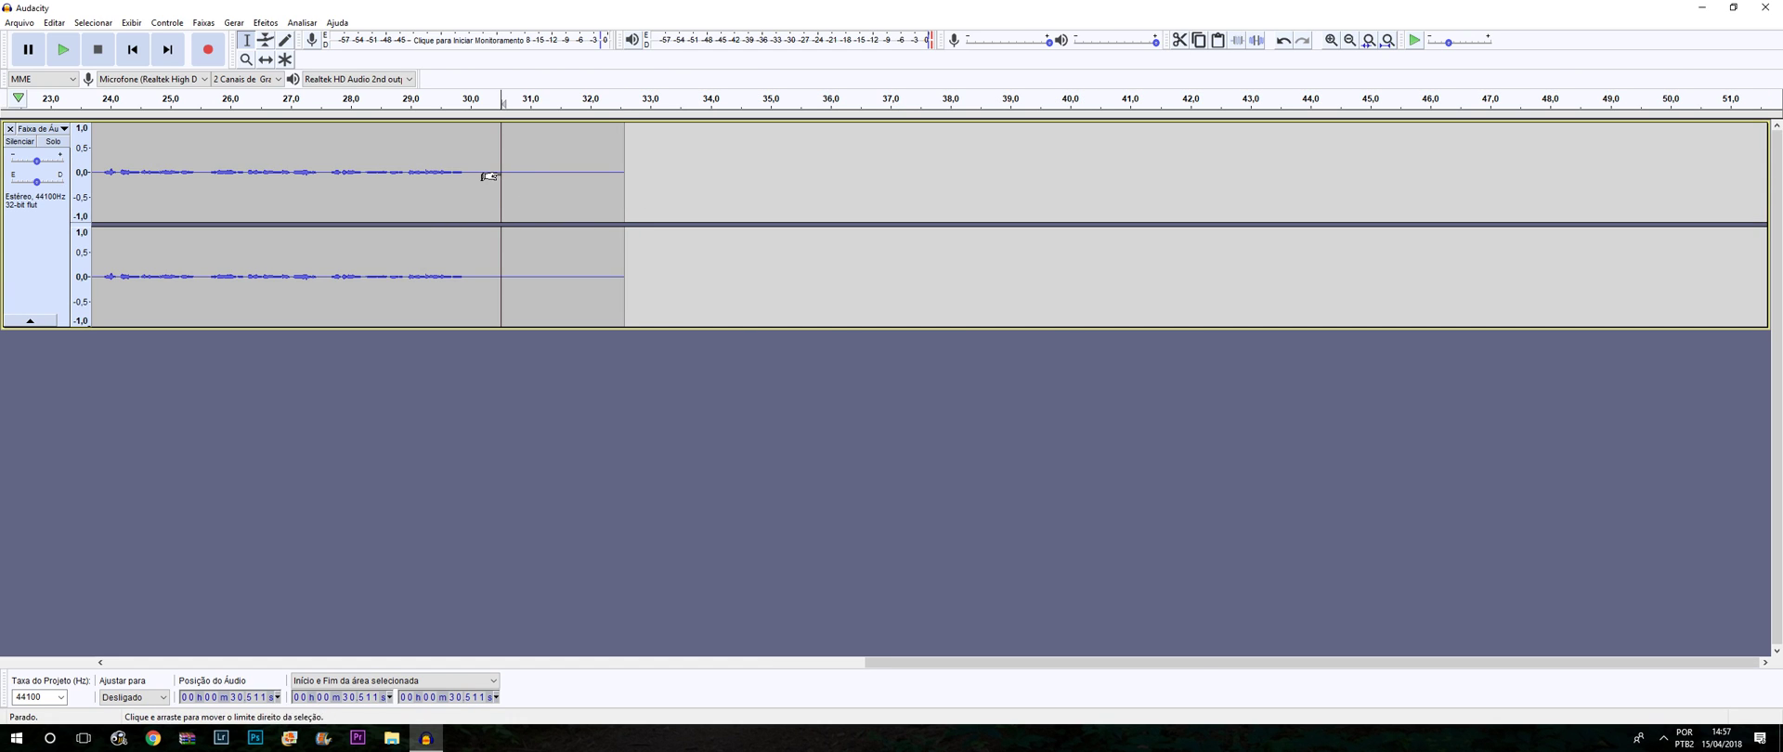
# Step: Amplify the whole remaining take with the suggested amplification value
pyautogui.doubleClick(493, 177)
pyautogui.click(266, 23)
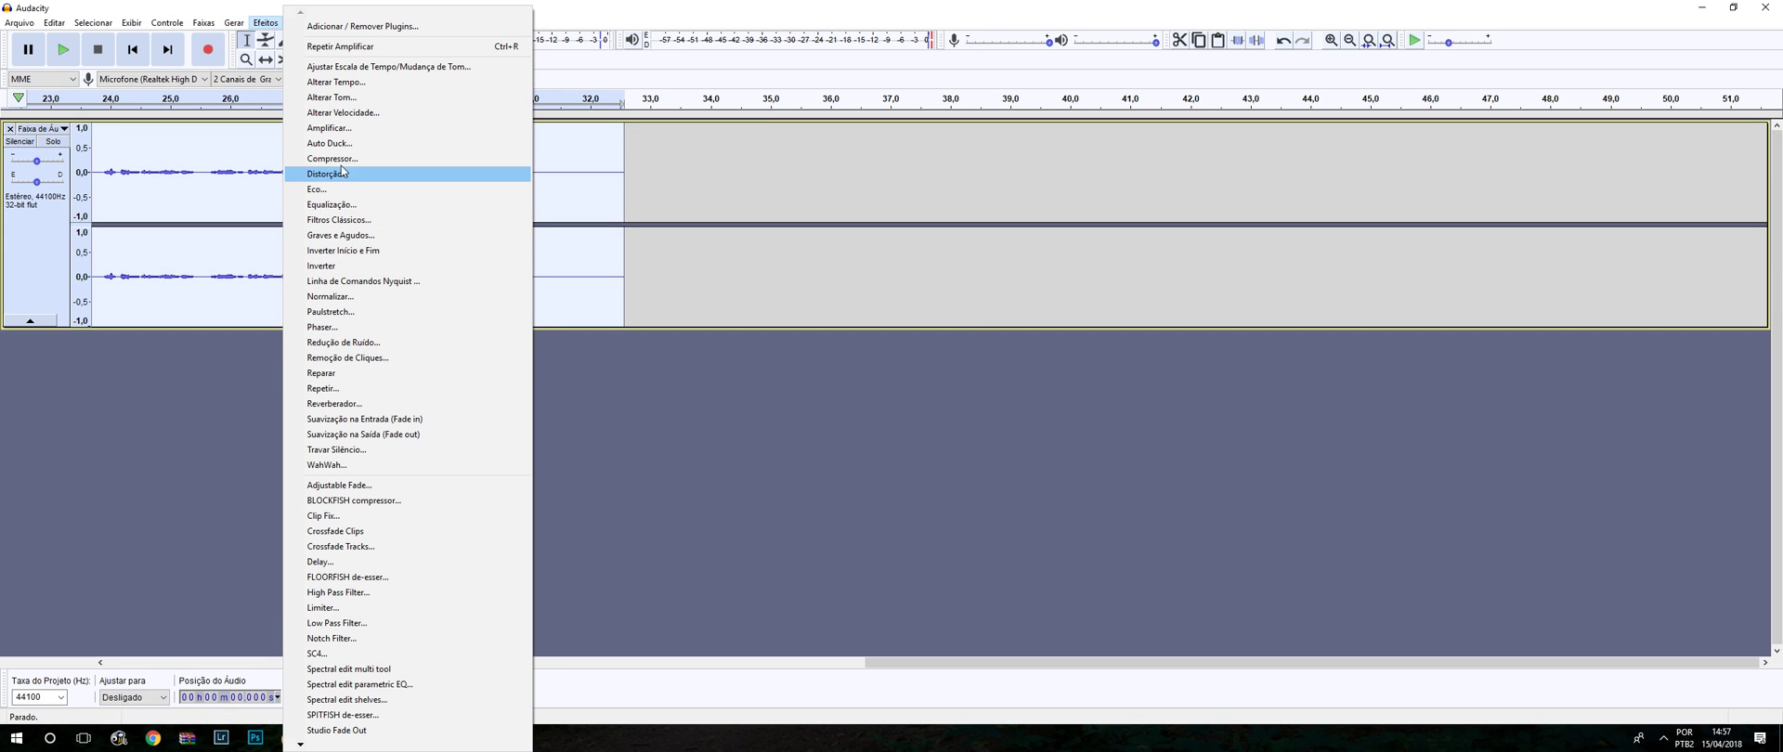
pyautogui.click(344, 128)
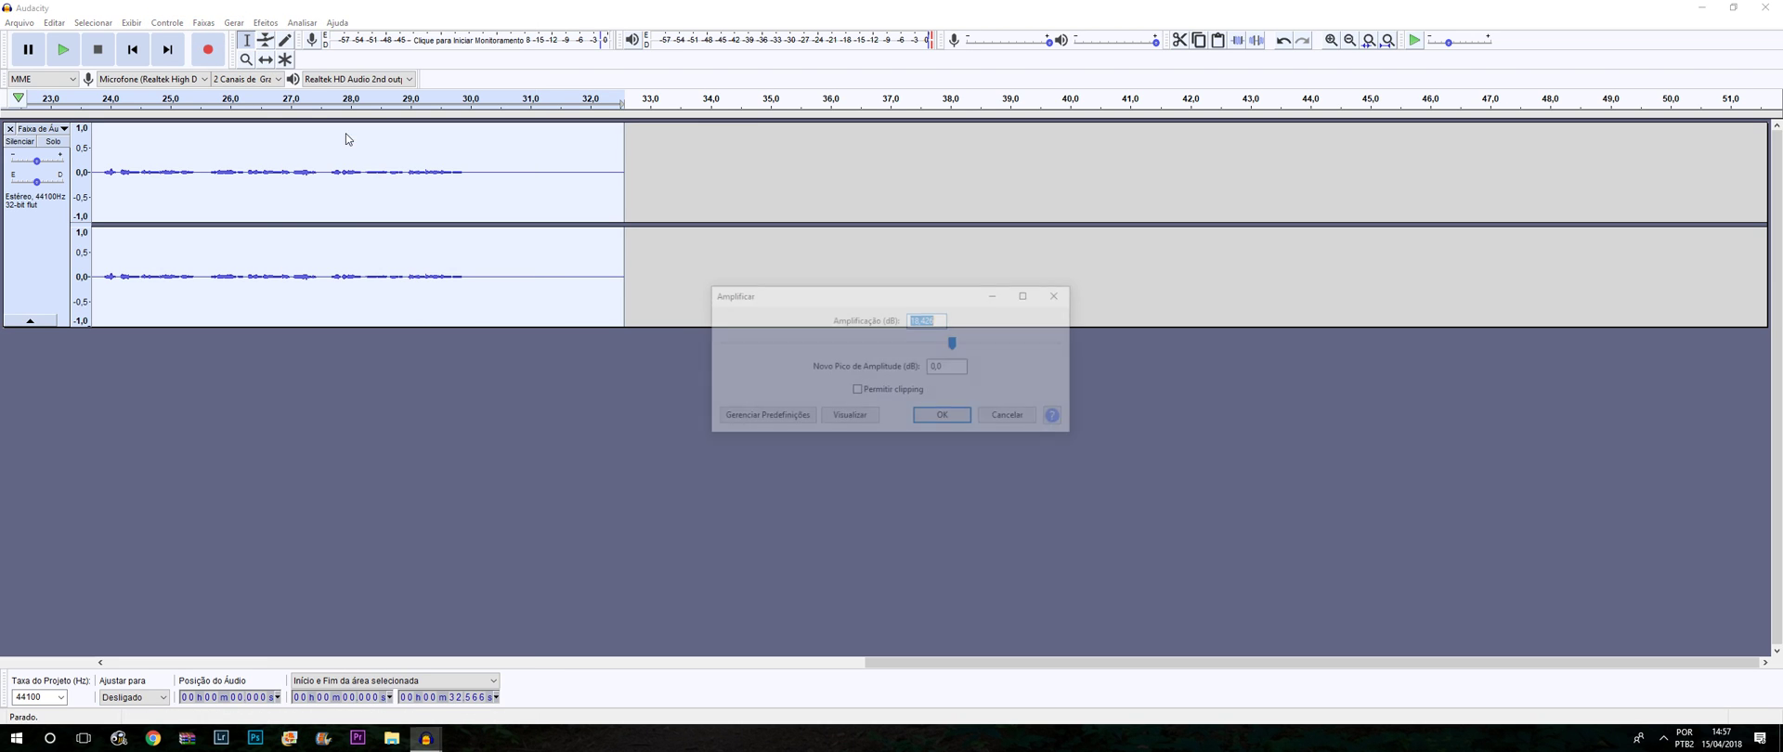
pyautogui.click(922, 414)
# Step: Play back the amplified take from about 1 second, and its quiet gap from about 10 seconds
pyautogui.click(787, 652)
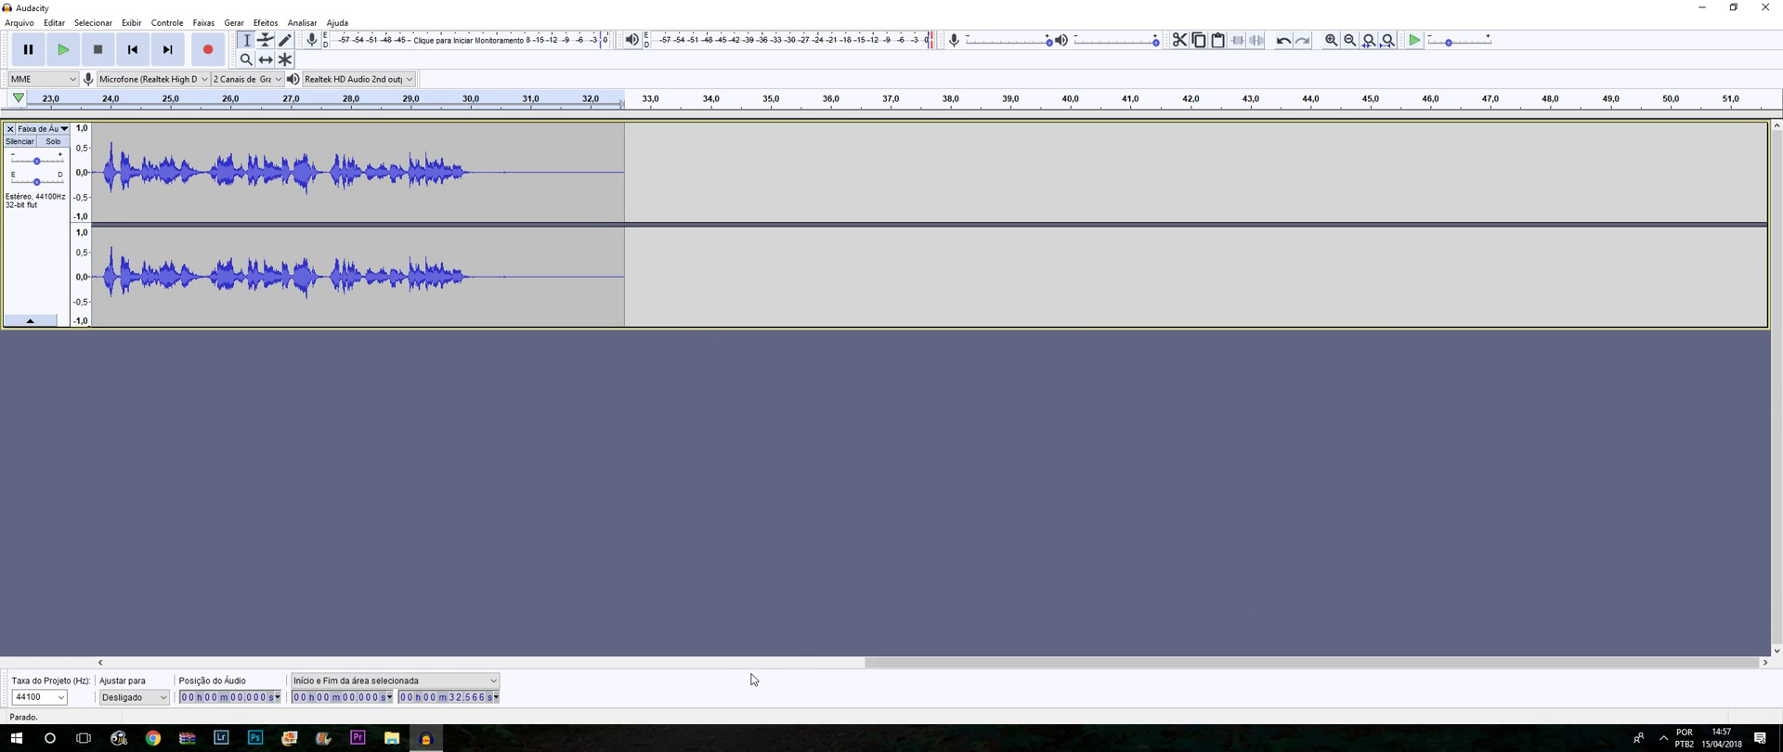
pyautogui.click(788, 663)
pyautogui.click(148, 156)
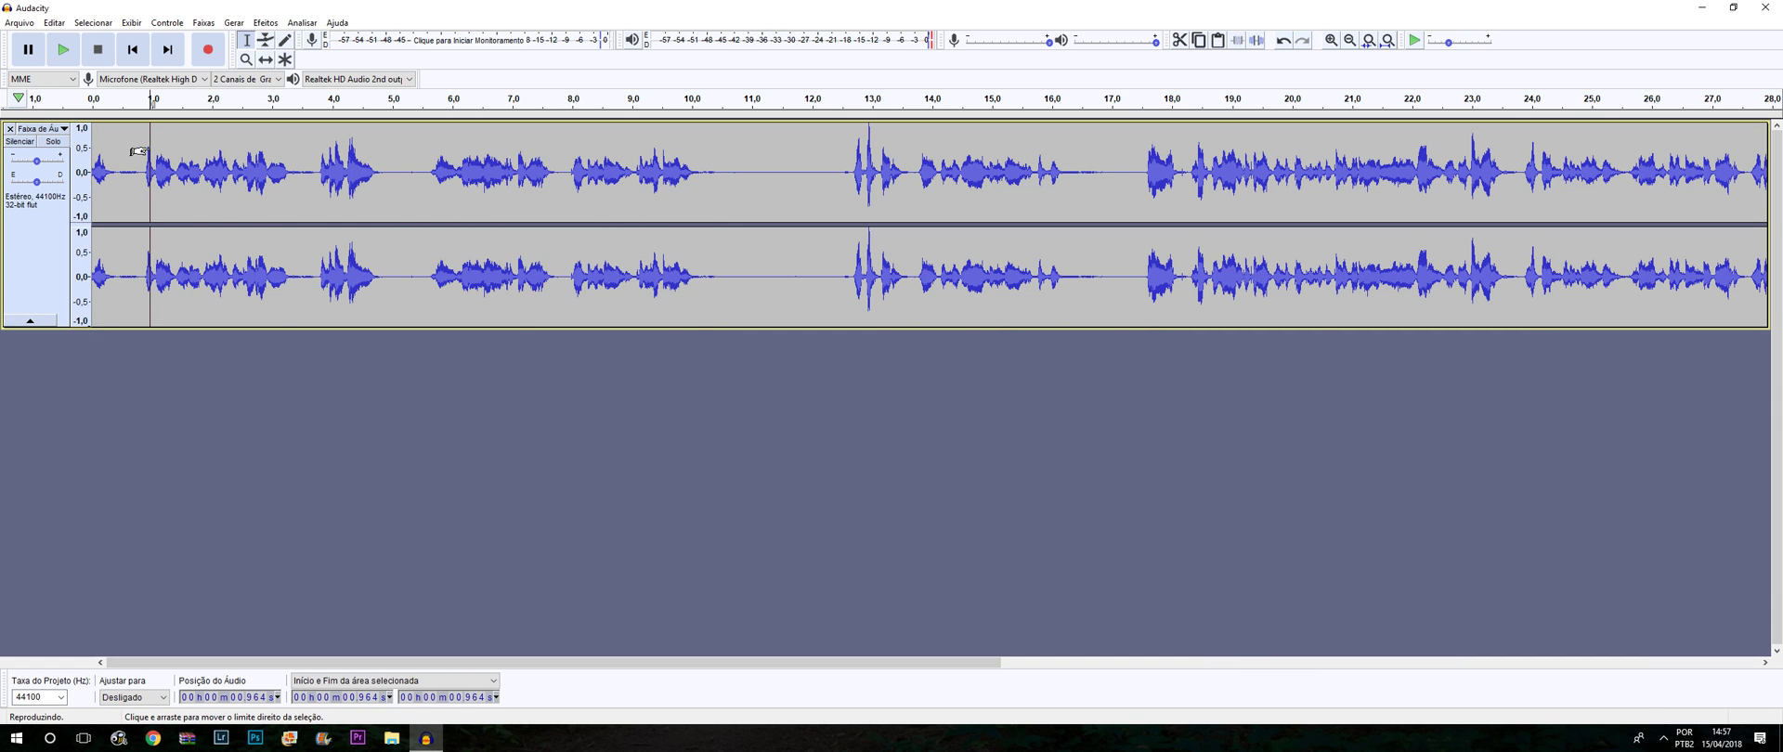
pyautogui.press('space')
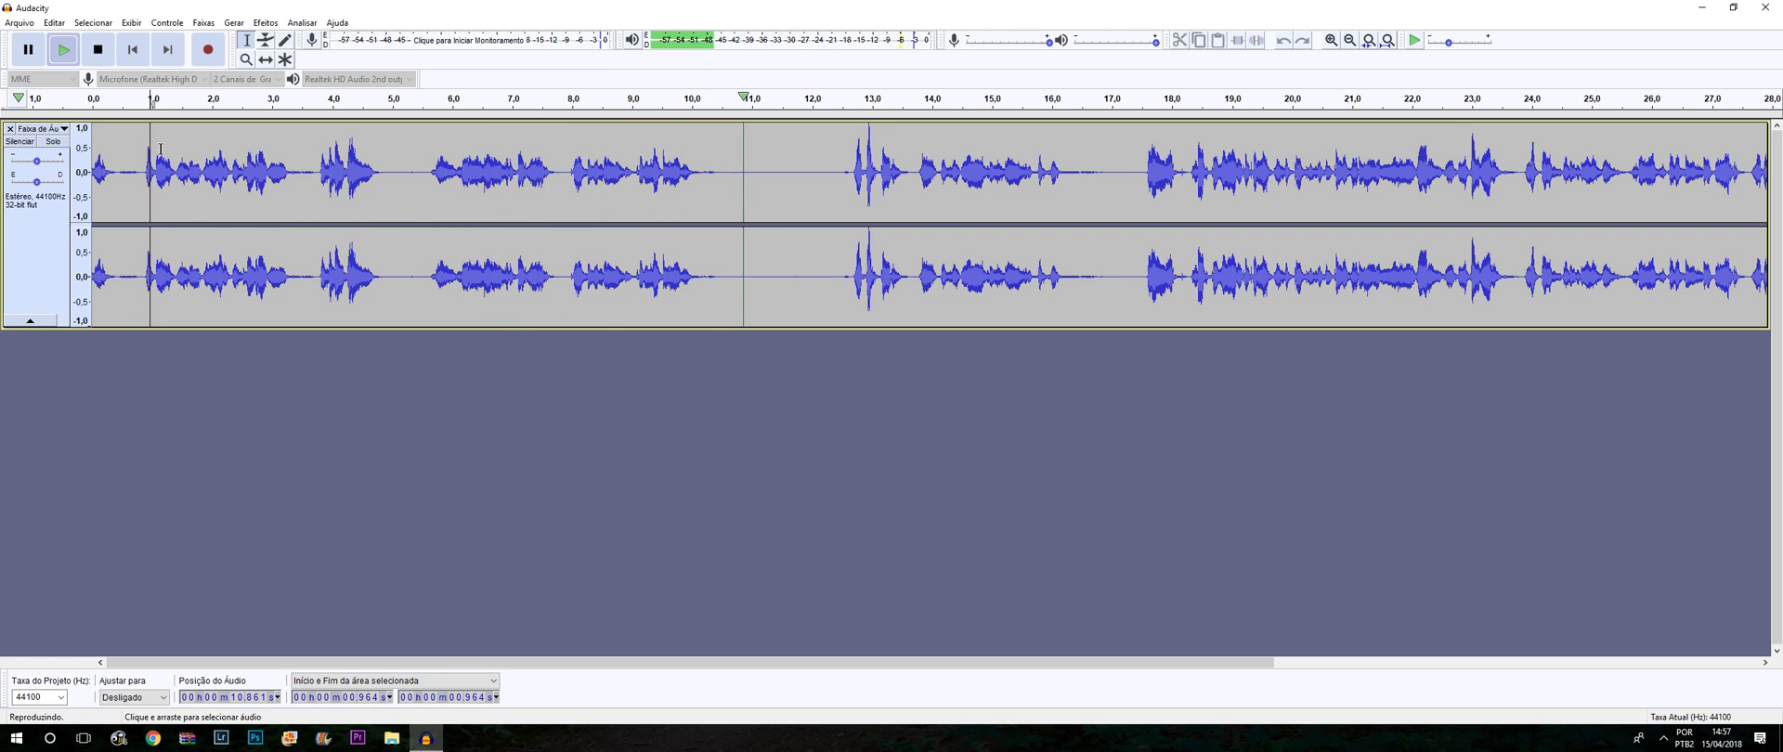
pyautogui.press('space')
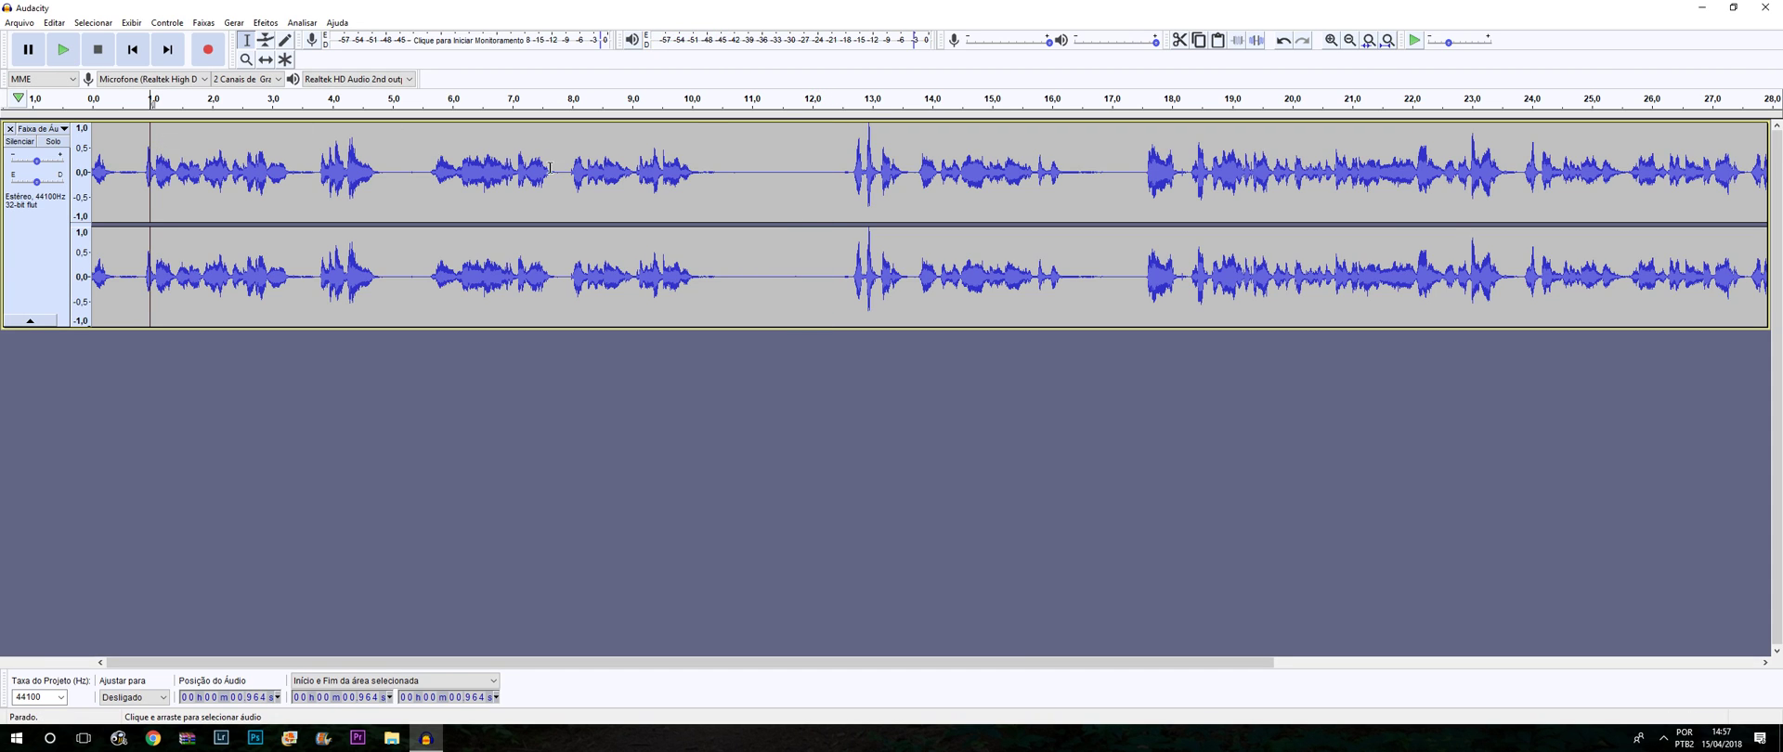
pyautogui.click(695, 151)
pyautogui.press('space')
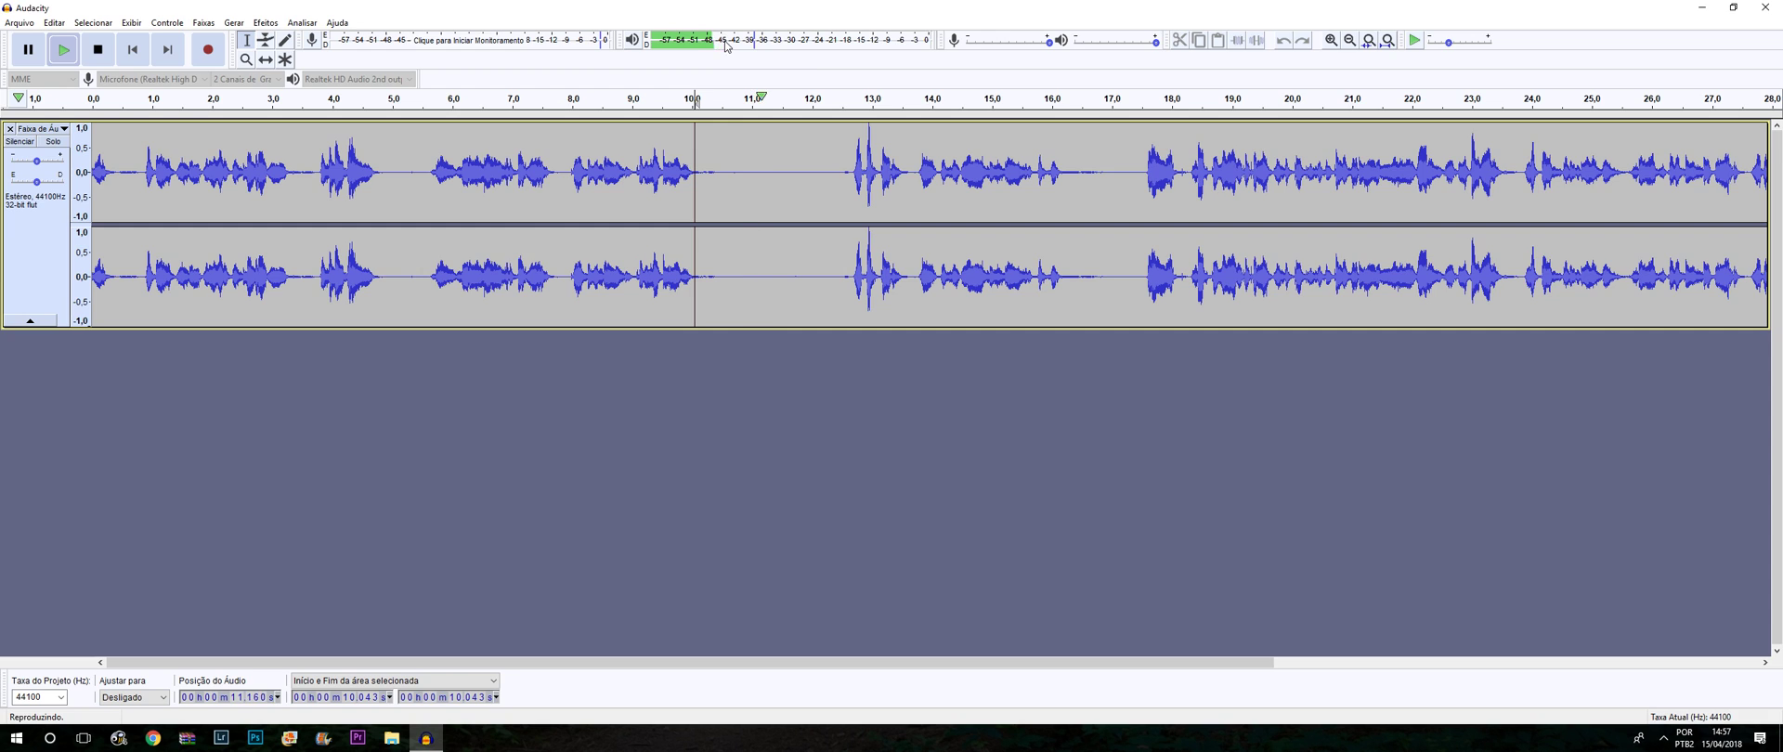
pyautogui.press('space')
# Step: Capture a noise profile from the quiet gap at about 10.3 to 12.5 seconds, with noise reduction set to 6 dB
pyautogui.moveTo(712, 148); pyautogui.dragTo(842, 149)
pyautogui.click(265, 23)
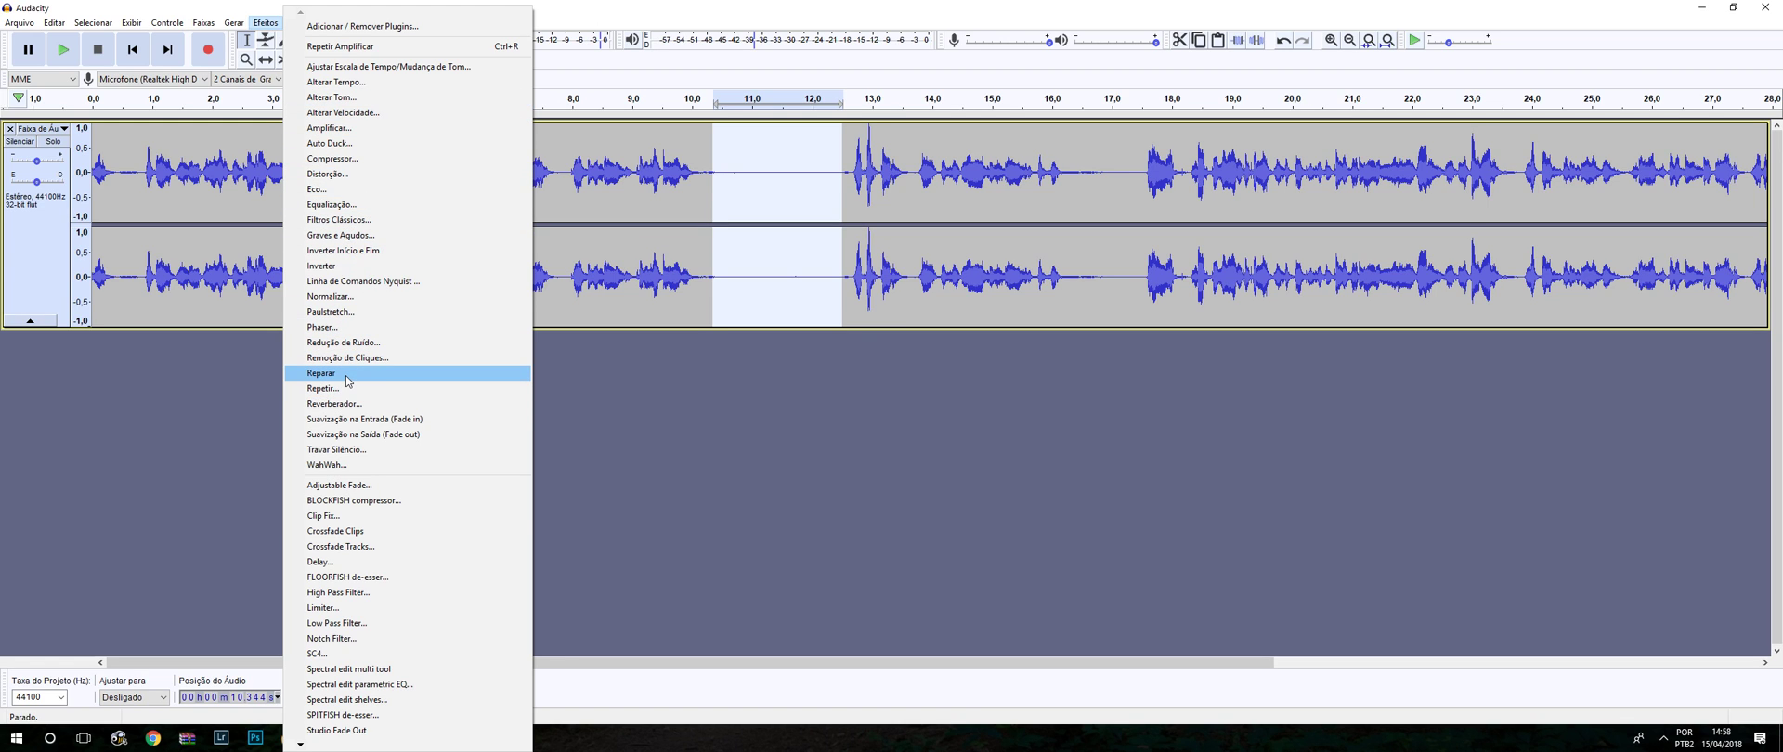
pyautogui.click(343, 341)
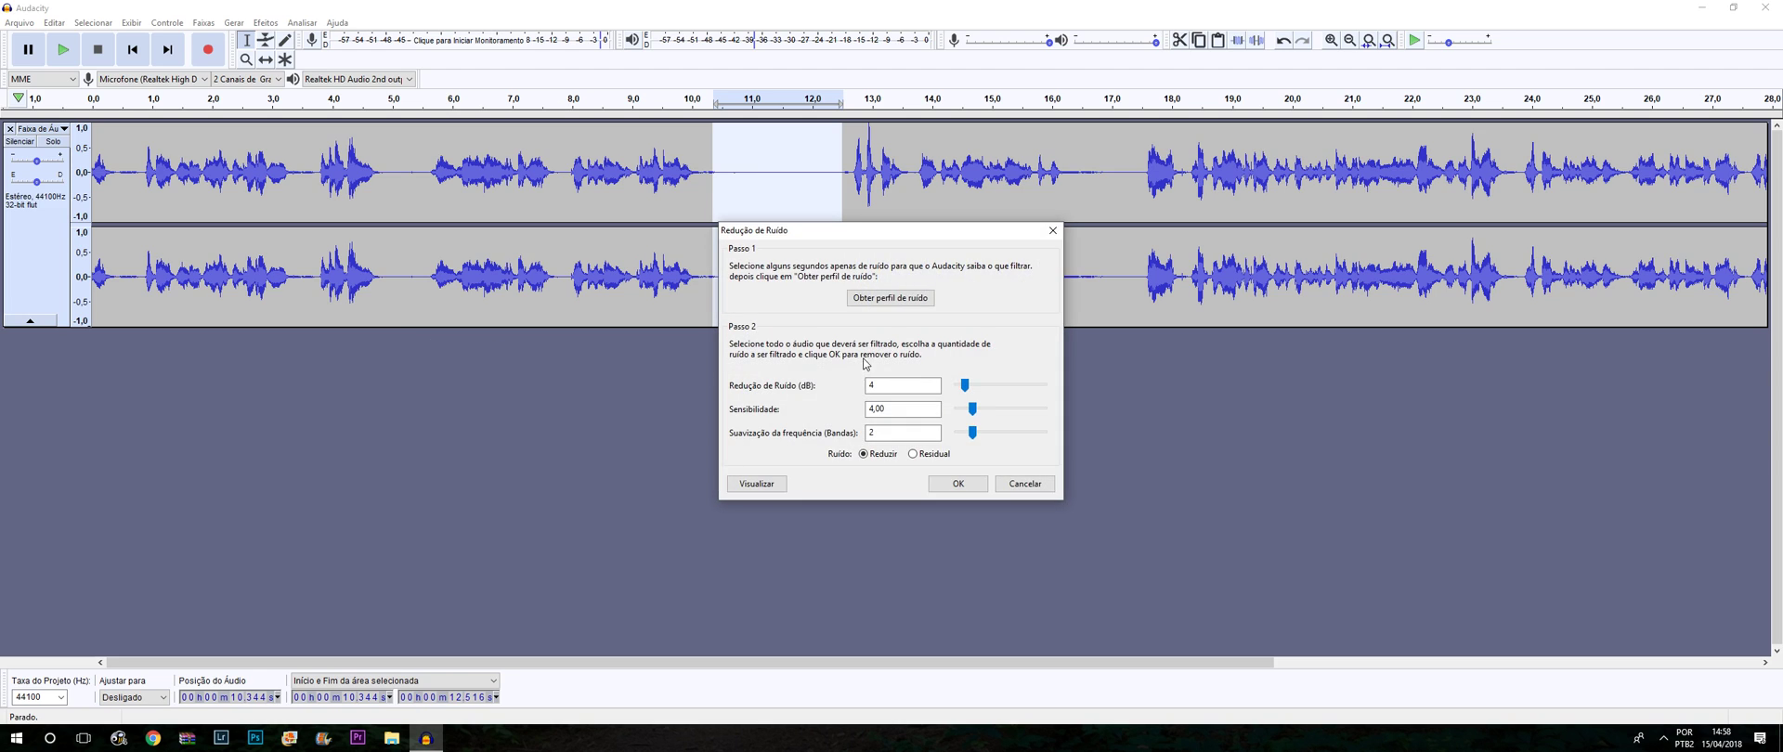
pyautogui.doubleClick(877, 382)
pyautogui.write('6')
pyautogui.click(929, 300)
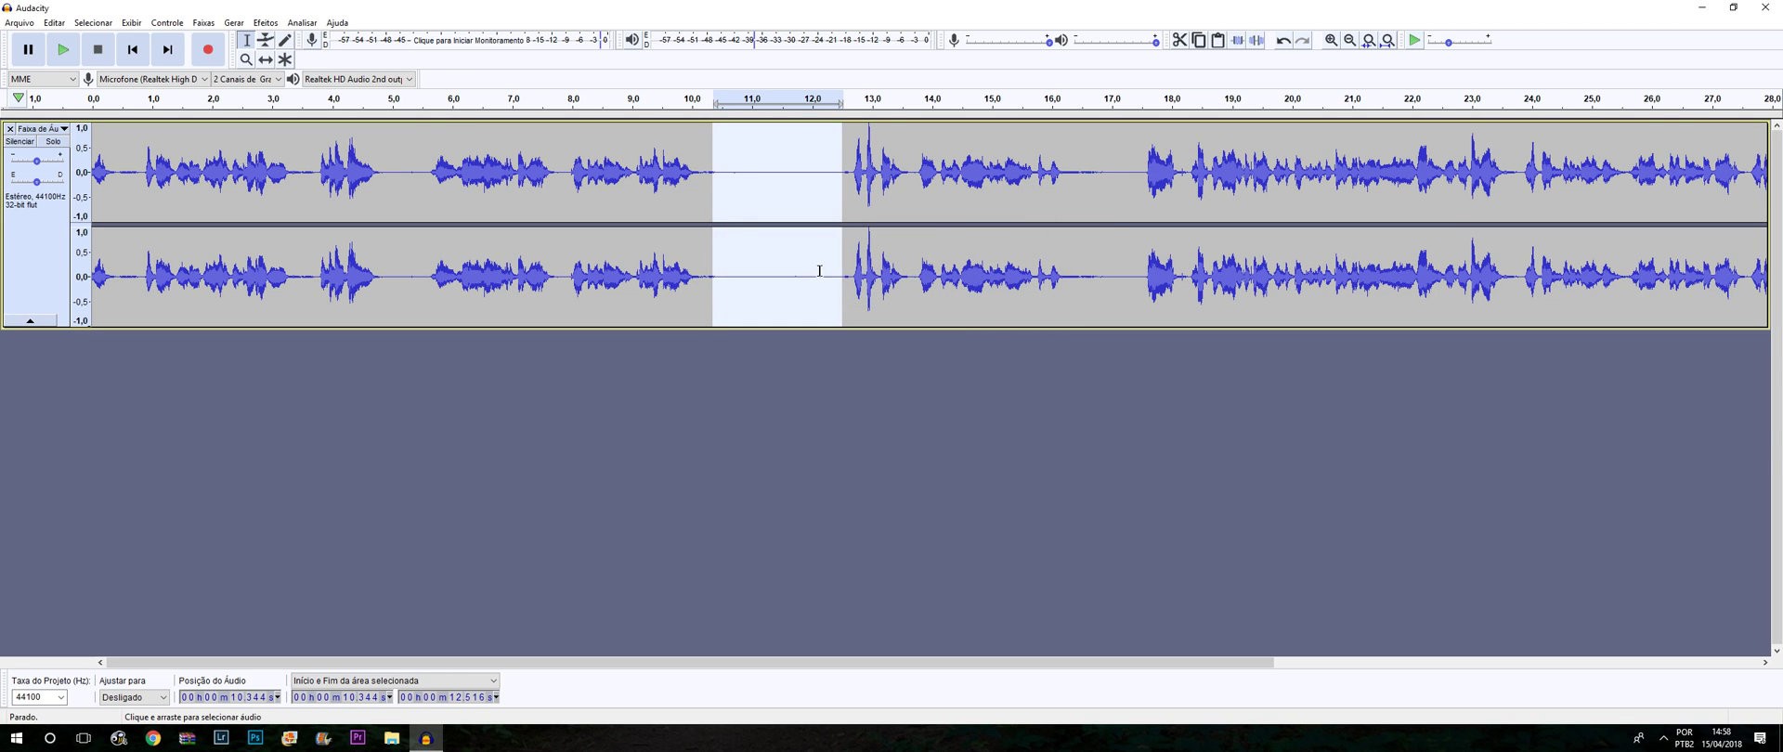
pyautogui.click(264, 22)
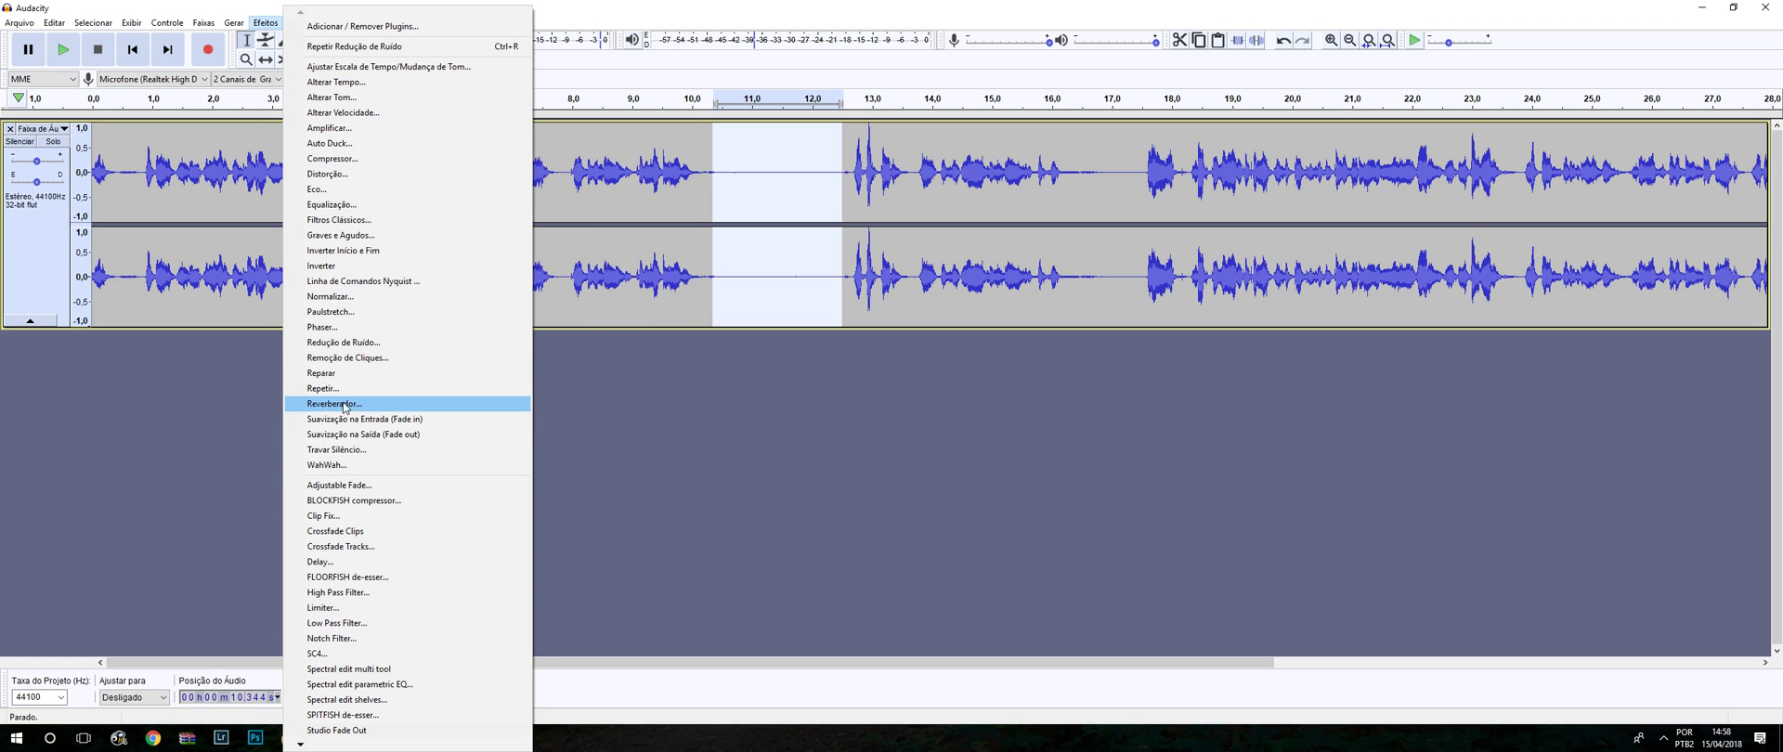
pyautogui.click(351, 344)
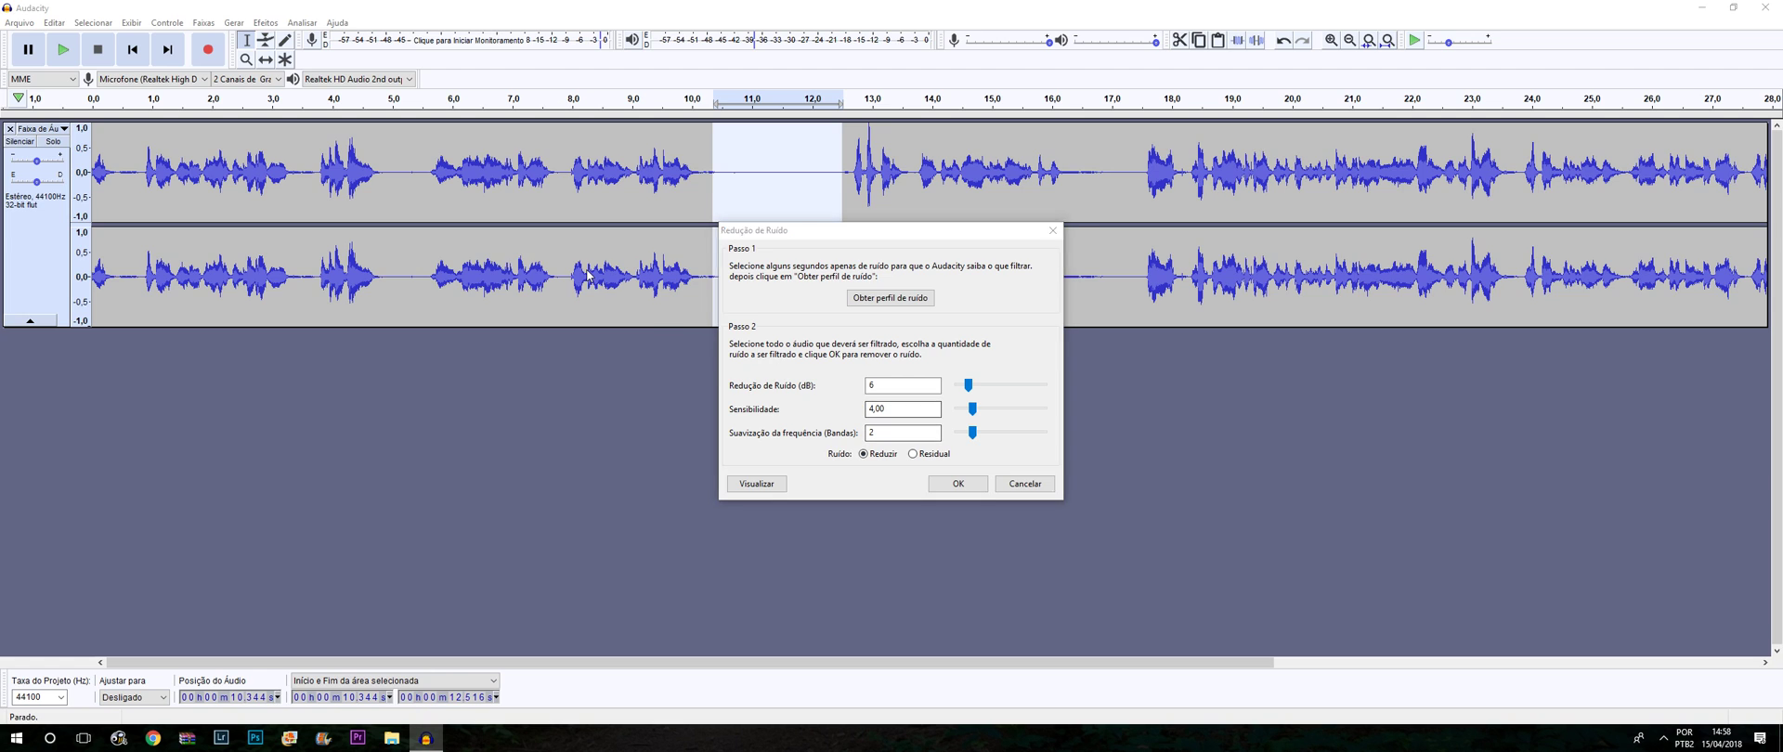
pyautogui.click(1053, 231)
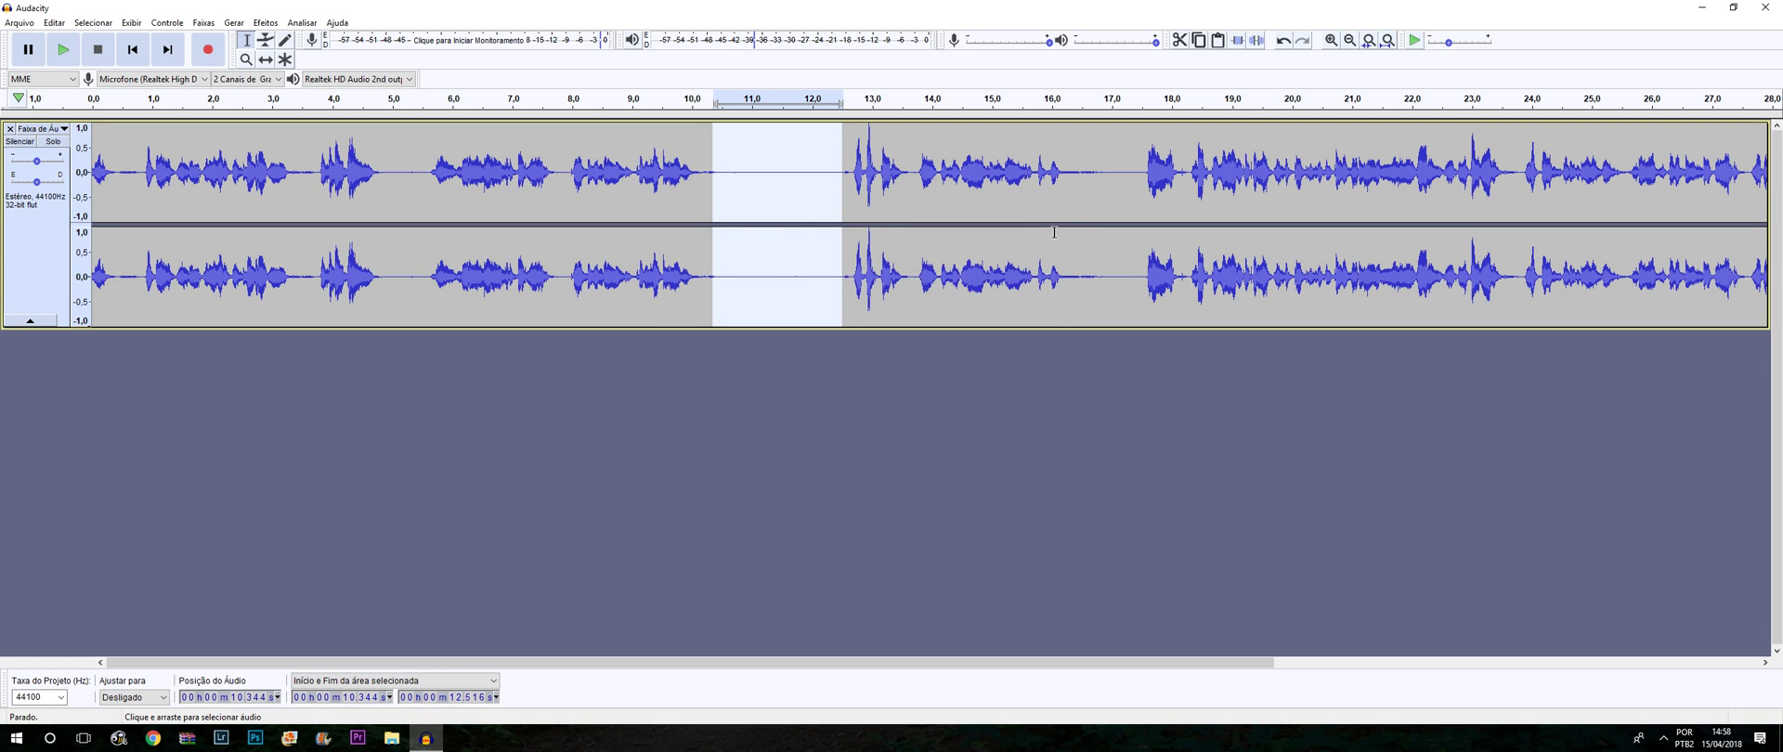
# Step: Apply Noise Reduction to the entire take with 6 dB reduction, sensitivity 4.00 and 2 frequency smoothing bands
pyautogui.hotkey('ctrl', 'a')
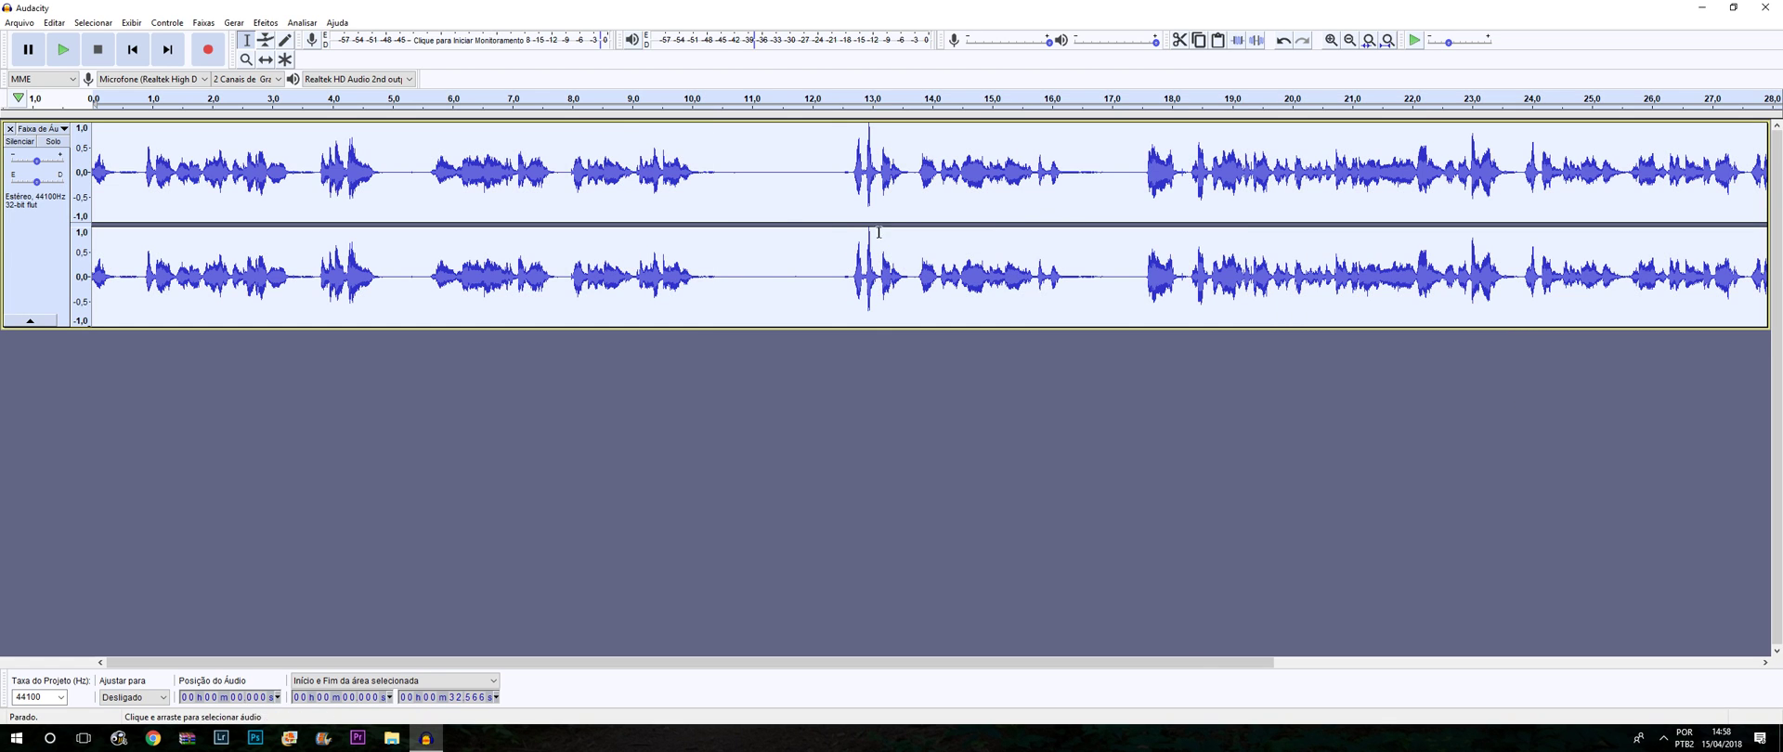
pyautogui.click(275, 25)
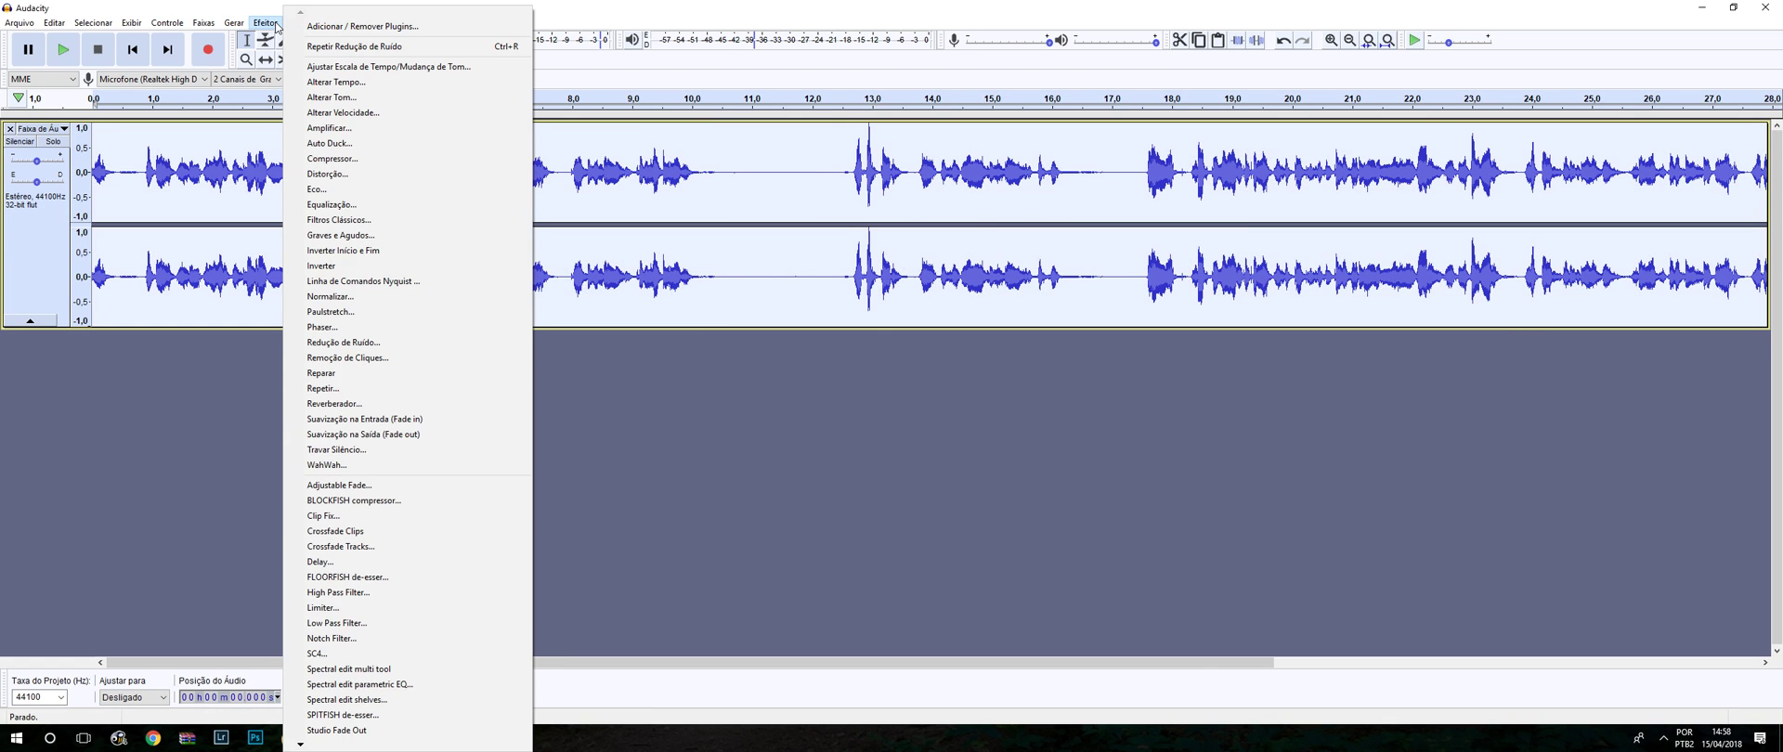
pyautogui.click(343, 342)
pyautogui.click(986, 492)
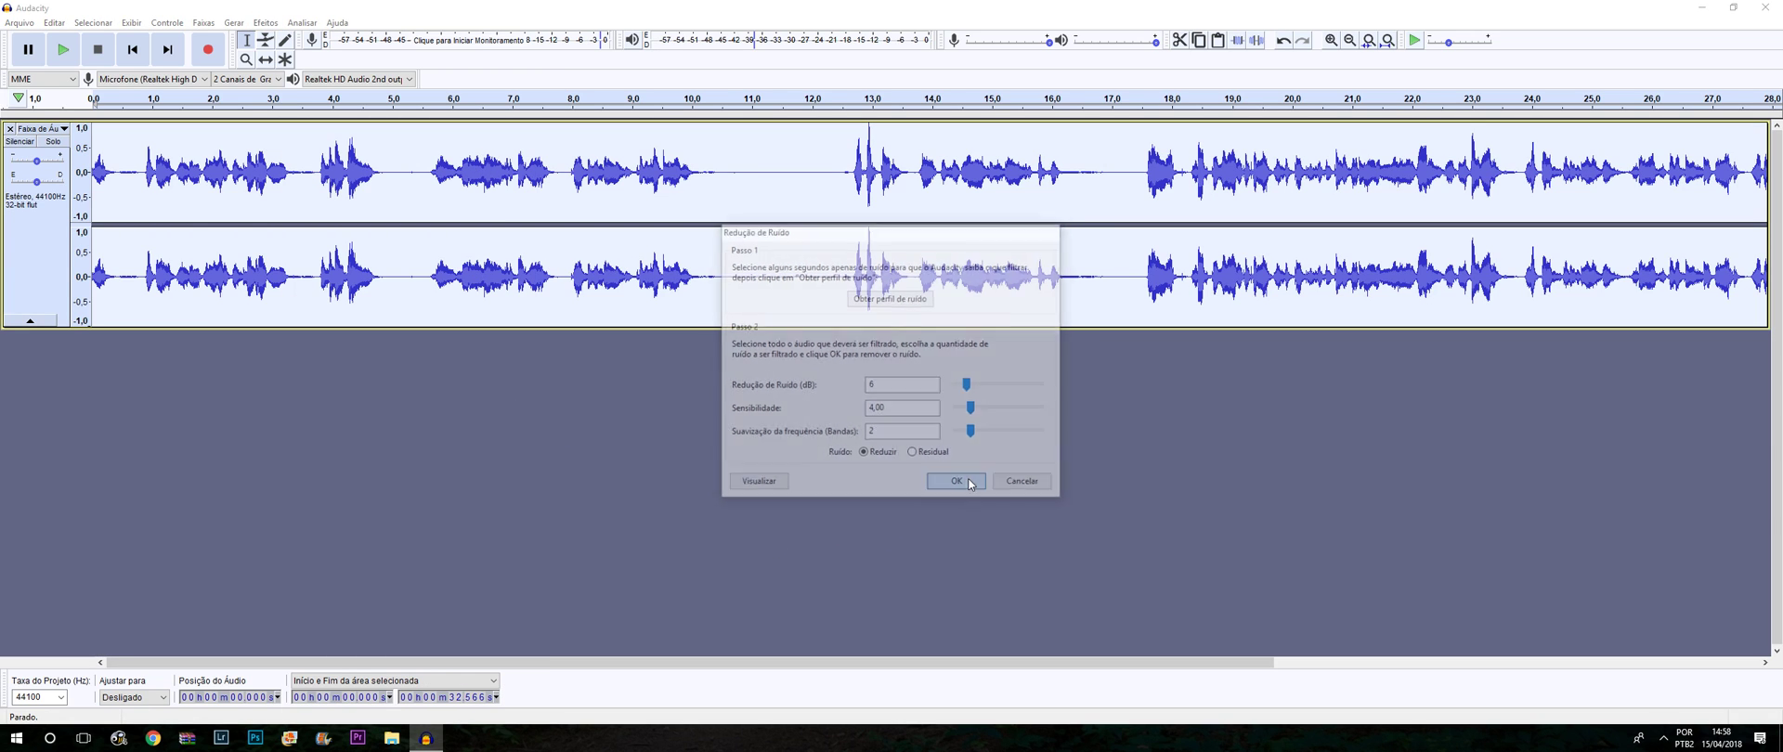
# Step: Play back the noise-reduced take from about 10.8 seconds, then stop playback
pyautogui.click(740, 140)
pyautogui.press('space')
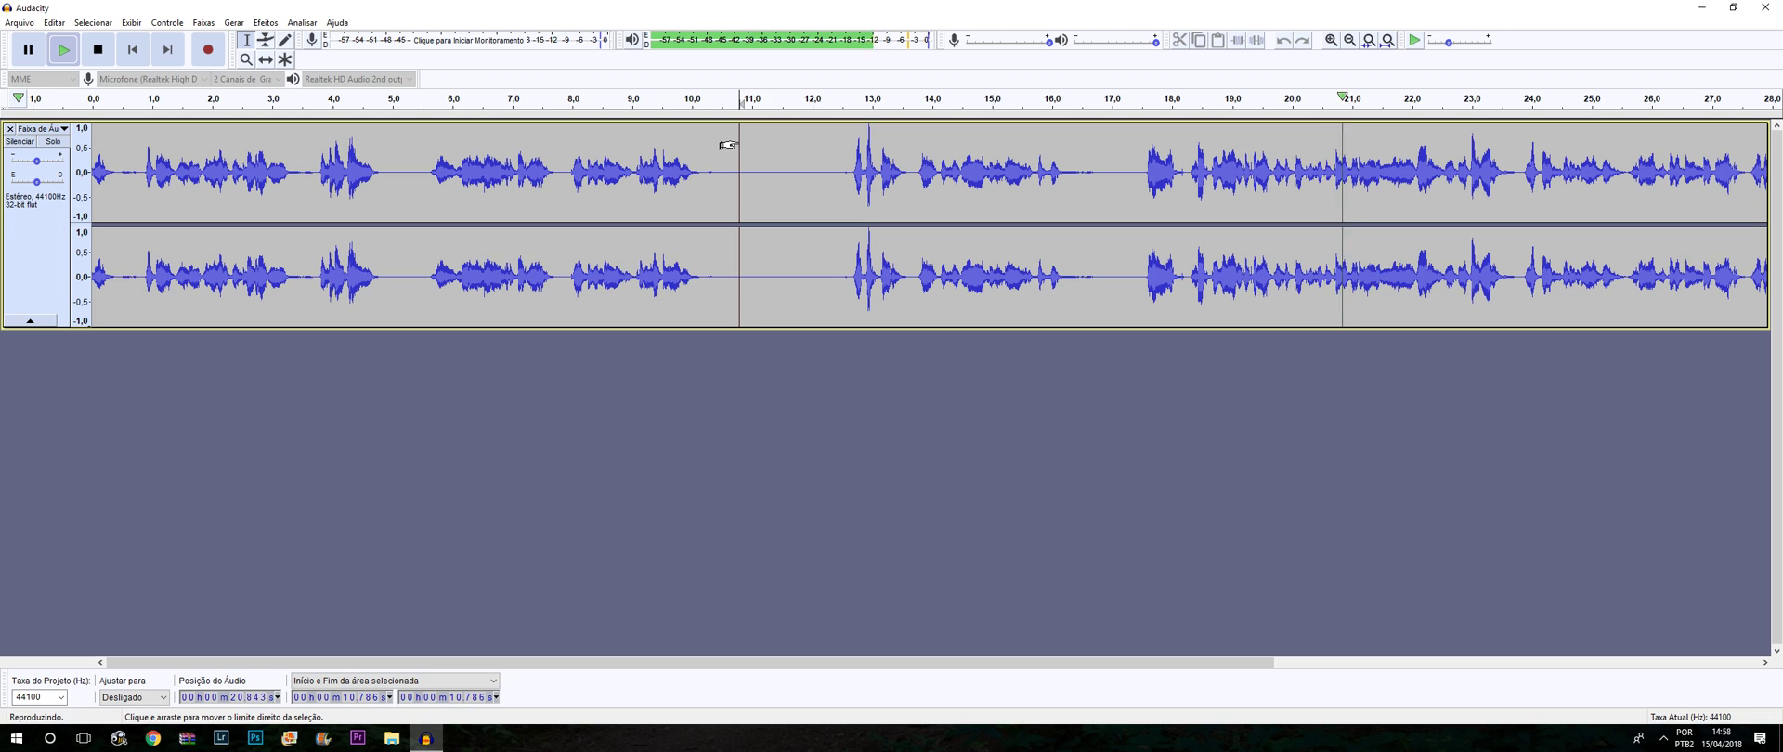
pyautogui.press('space')
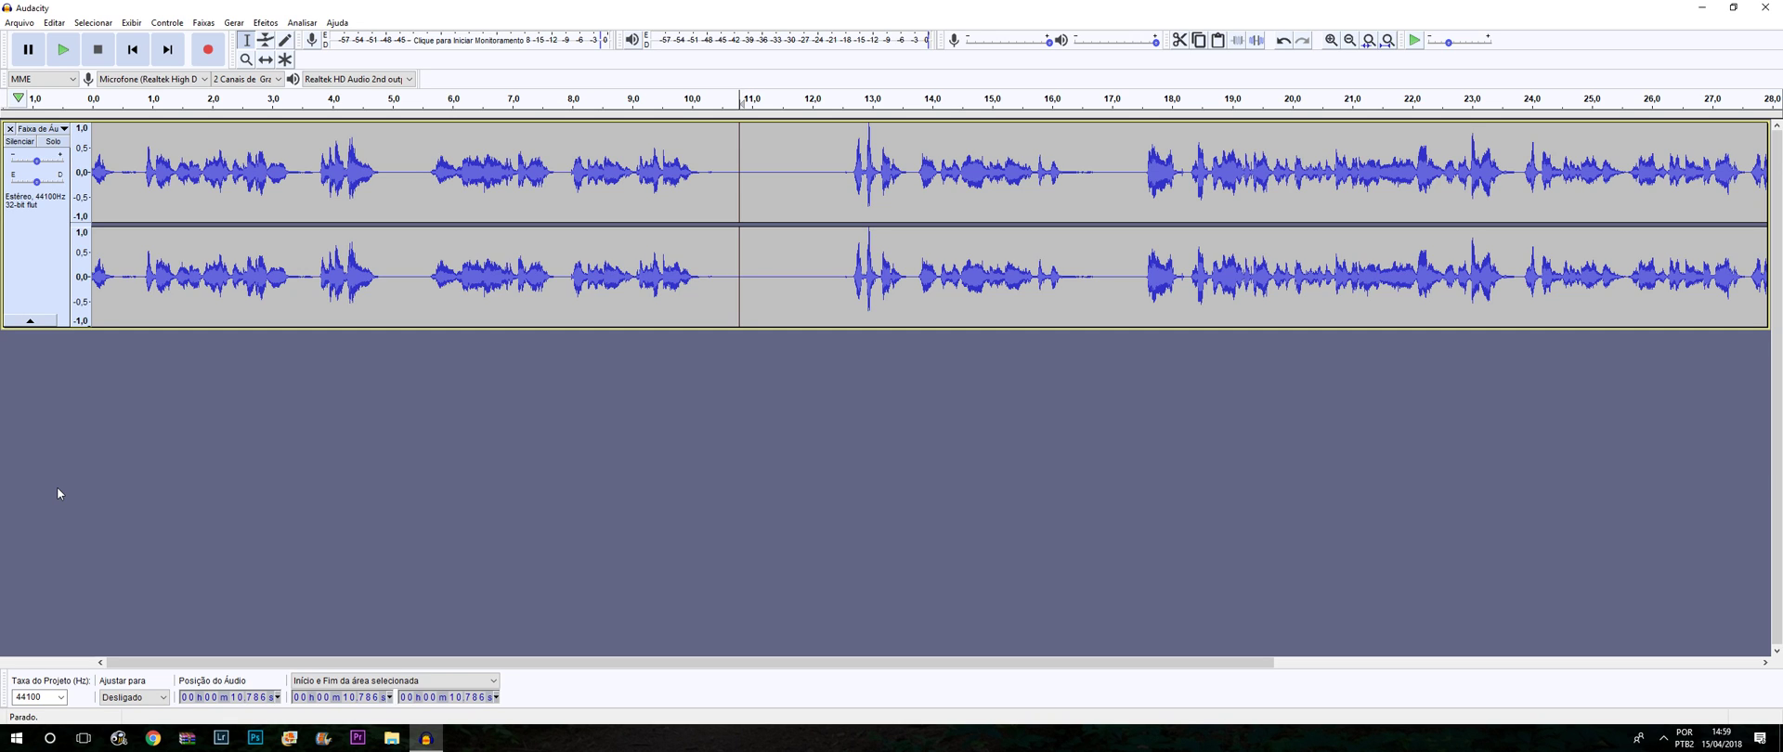
# Step: Select the entire take, view the Equalization effect's graphic equalizer settings, and close it without applying
pyautogui.click(276, 22)
pyautogui.press('Escape')
pyautogui.hotkey('ctrl', 'a')
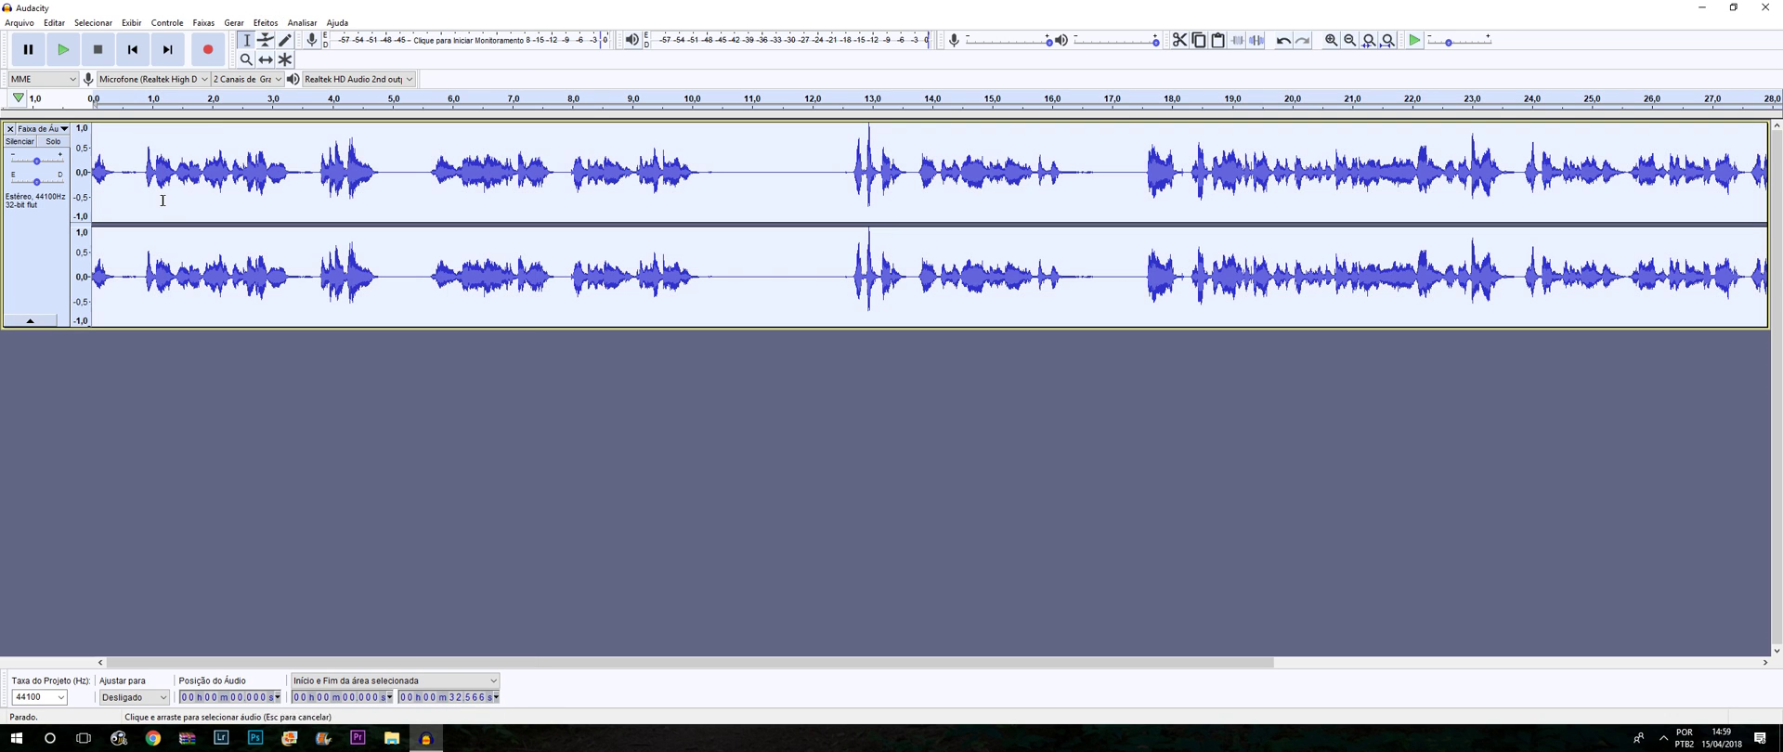
pyautogui.click(276, 23)
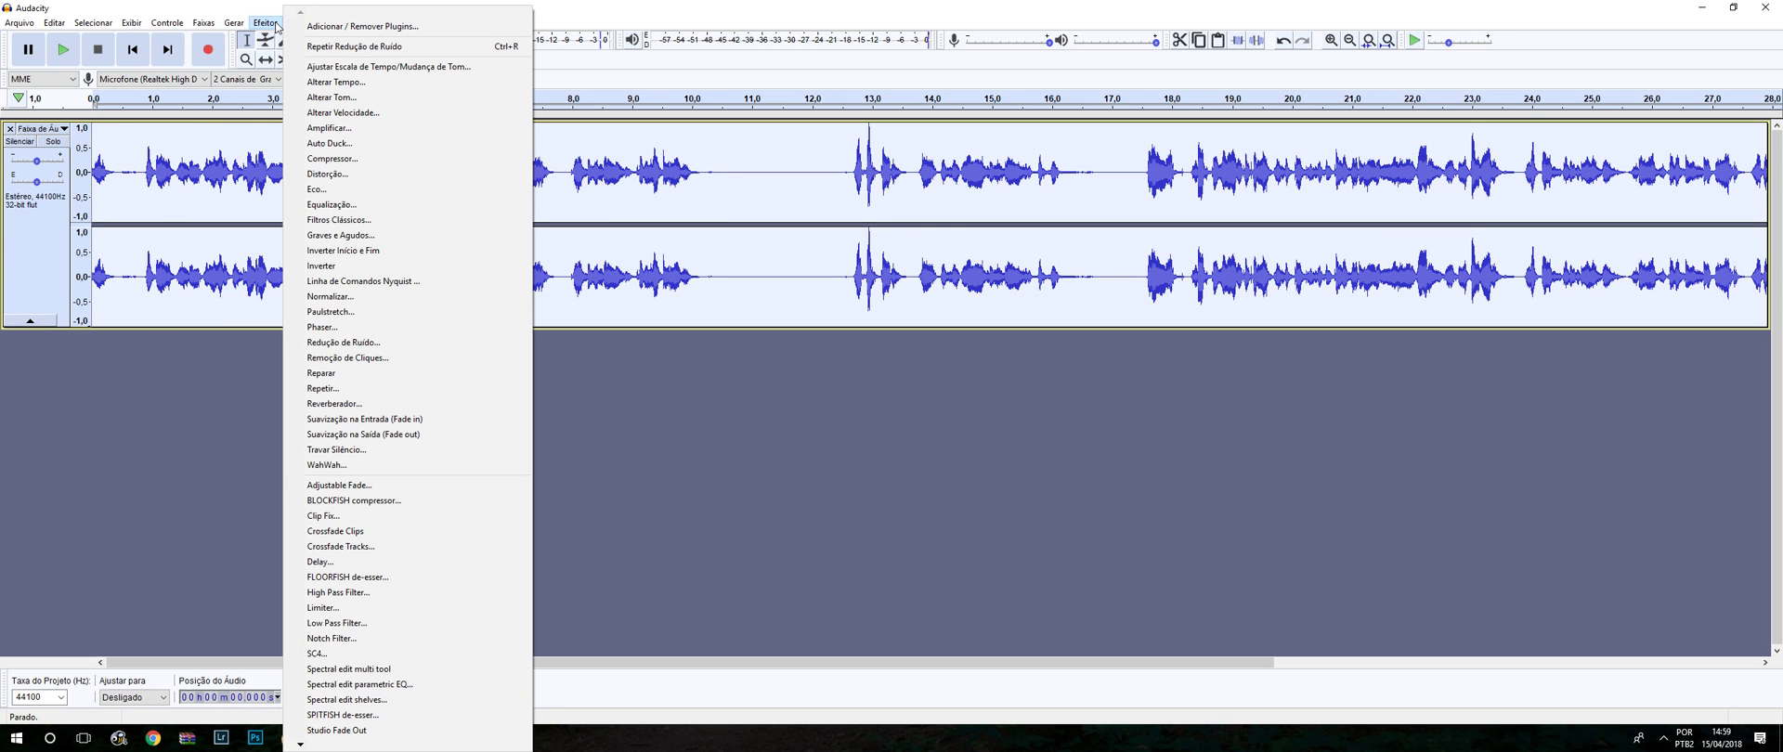
pyautogui.click(339, 204)
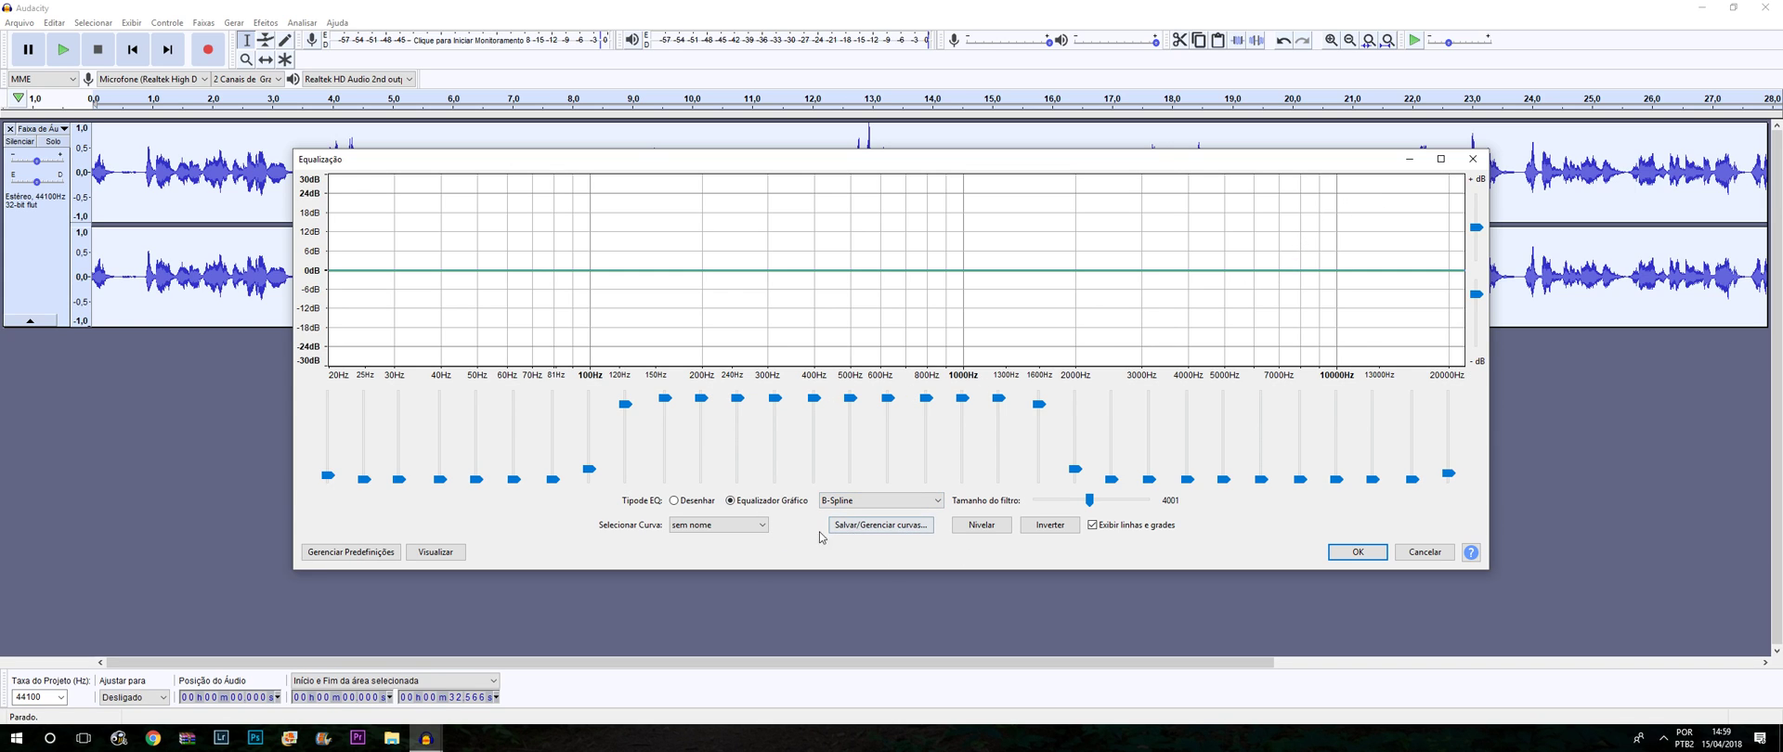
pyautogui.click(1473, 159)
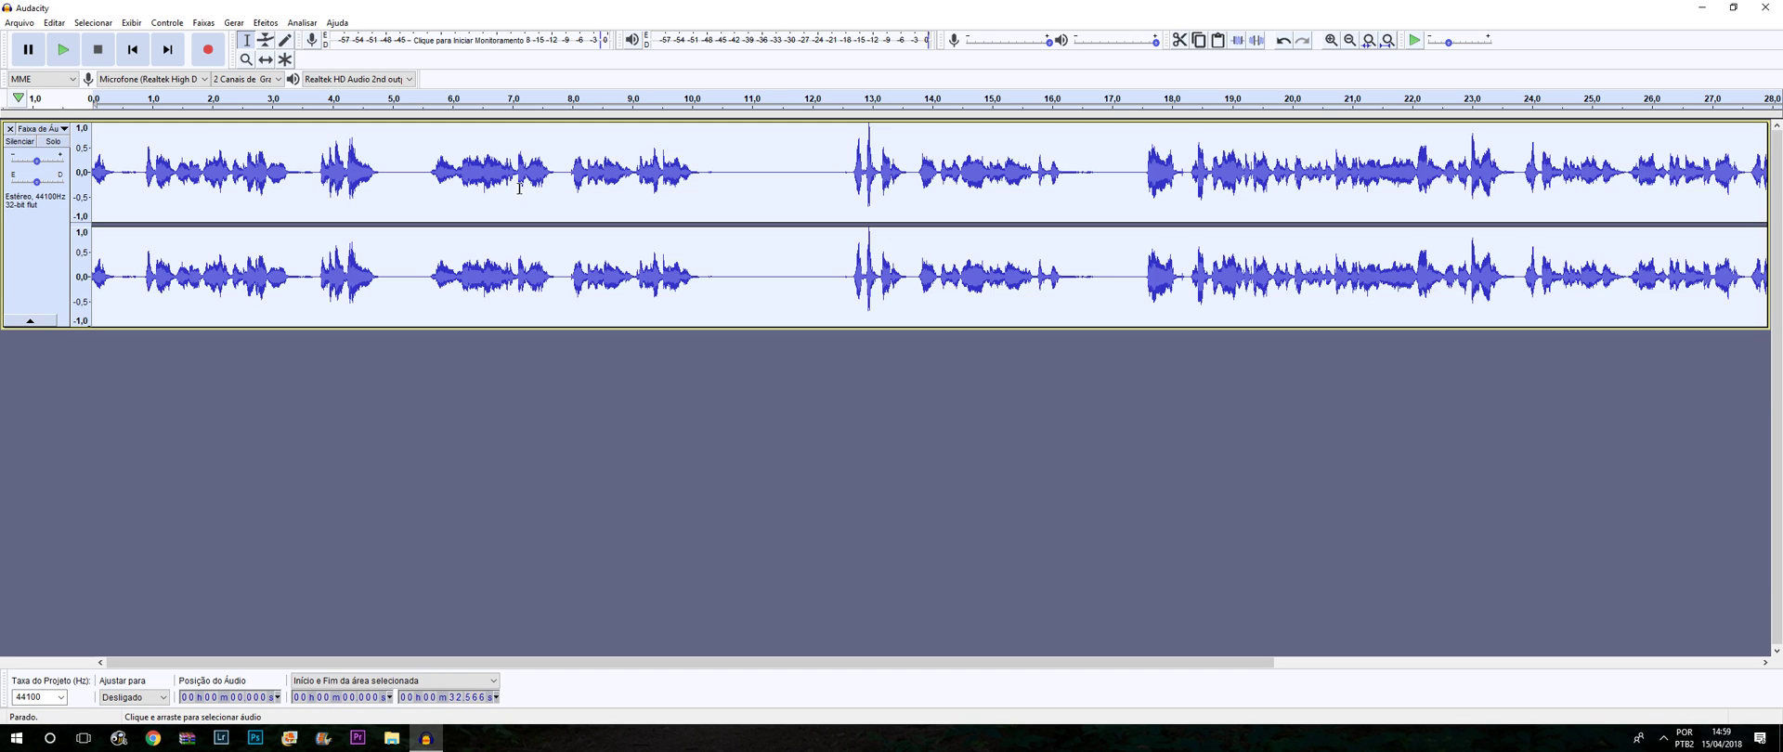
# Step: Open Bass and Treble for the whole take, enter 0 dB for the bass, and close it without applying
pyautogui.click(268, 24)
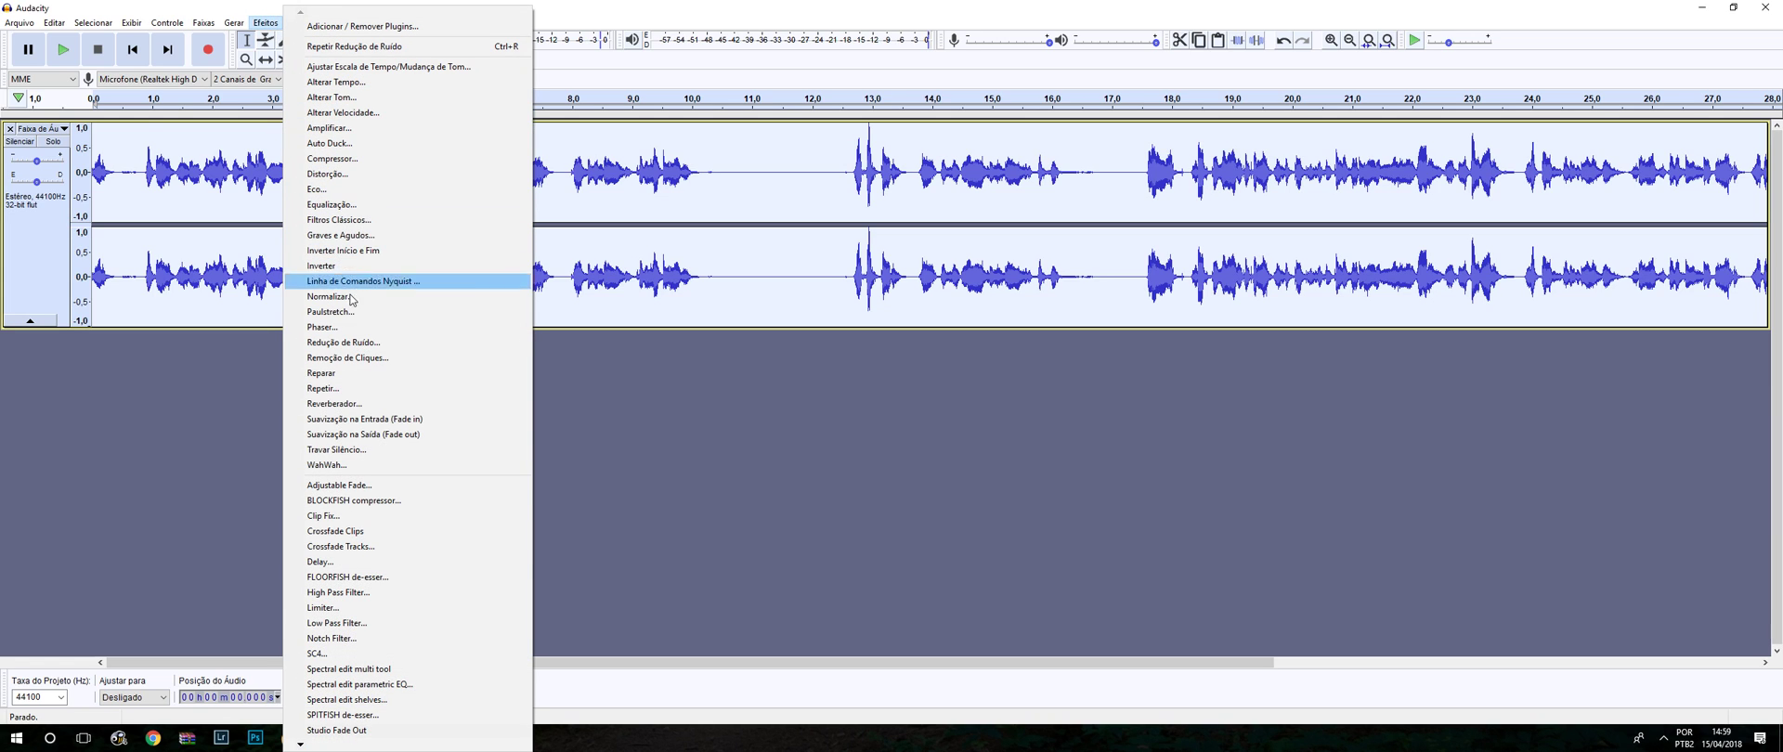
pyautogui.click(370, 241)
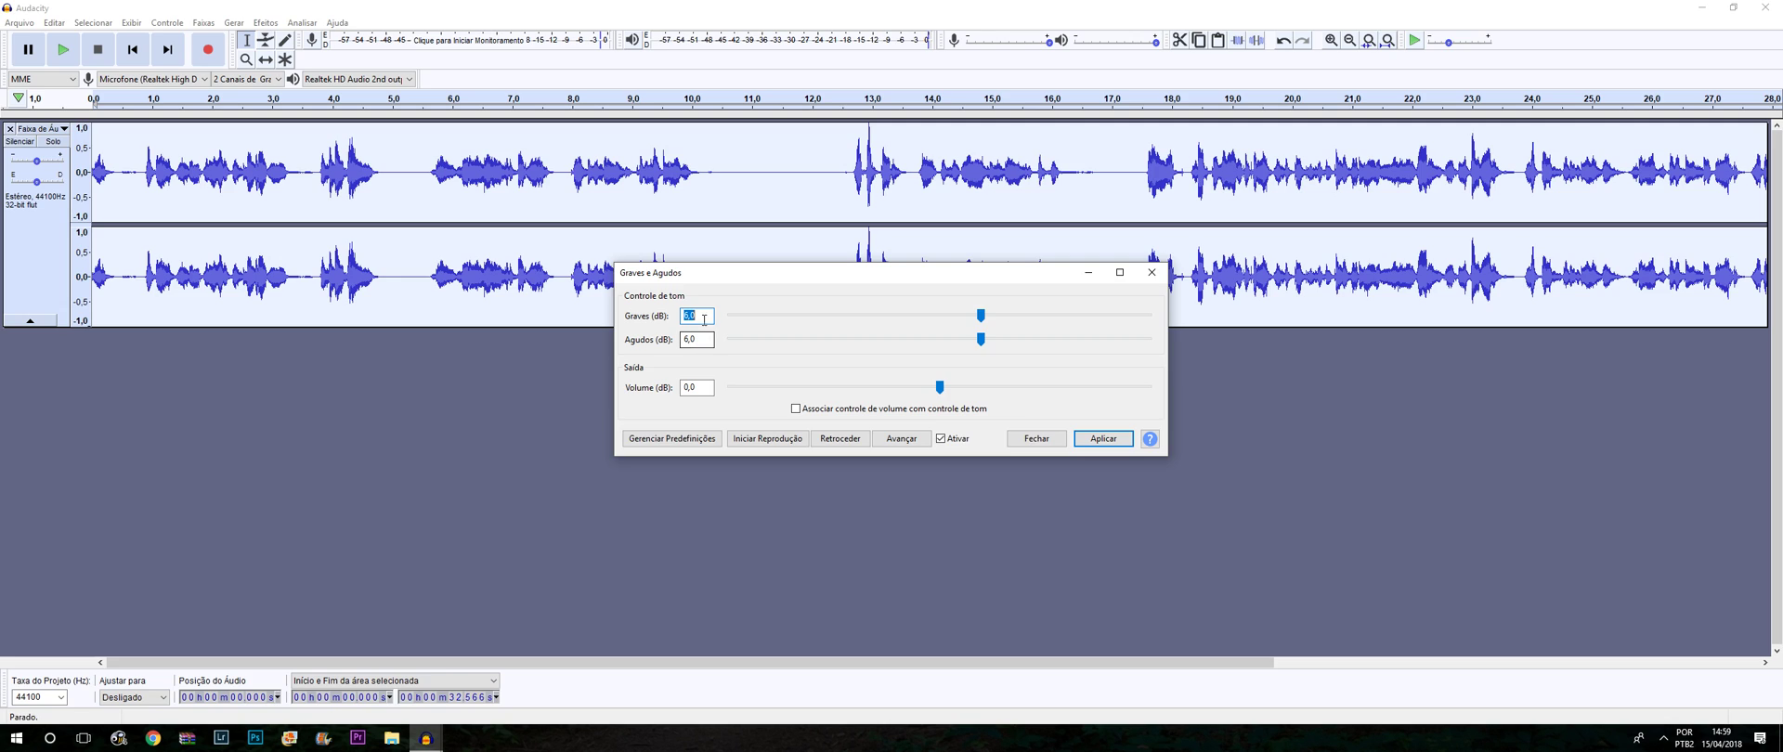
pyautogui.write('0')
pyautogui.click(710, 346)
pyautogui.click(1028, 443)
# Step: Play back the take from about 18 seconds, then stop playback
pyautogui.click(1172, 139)
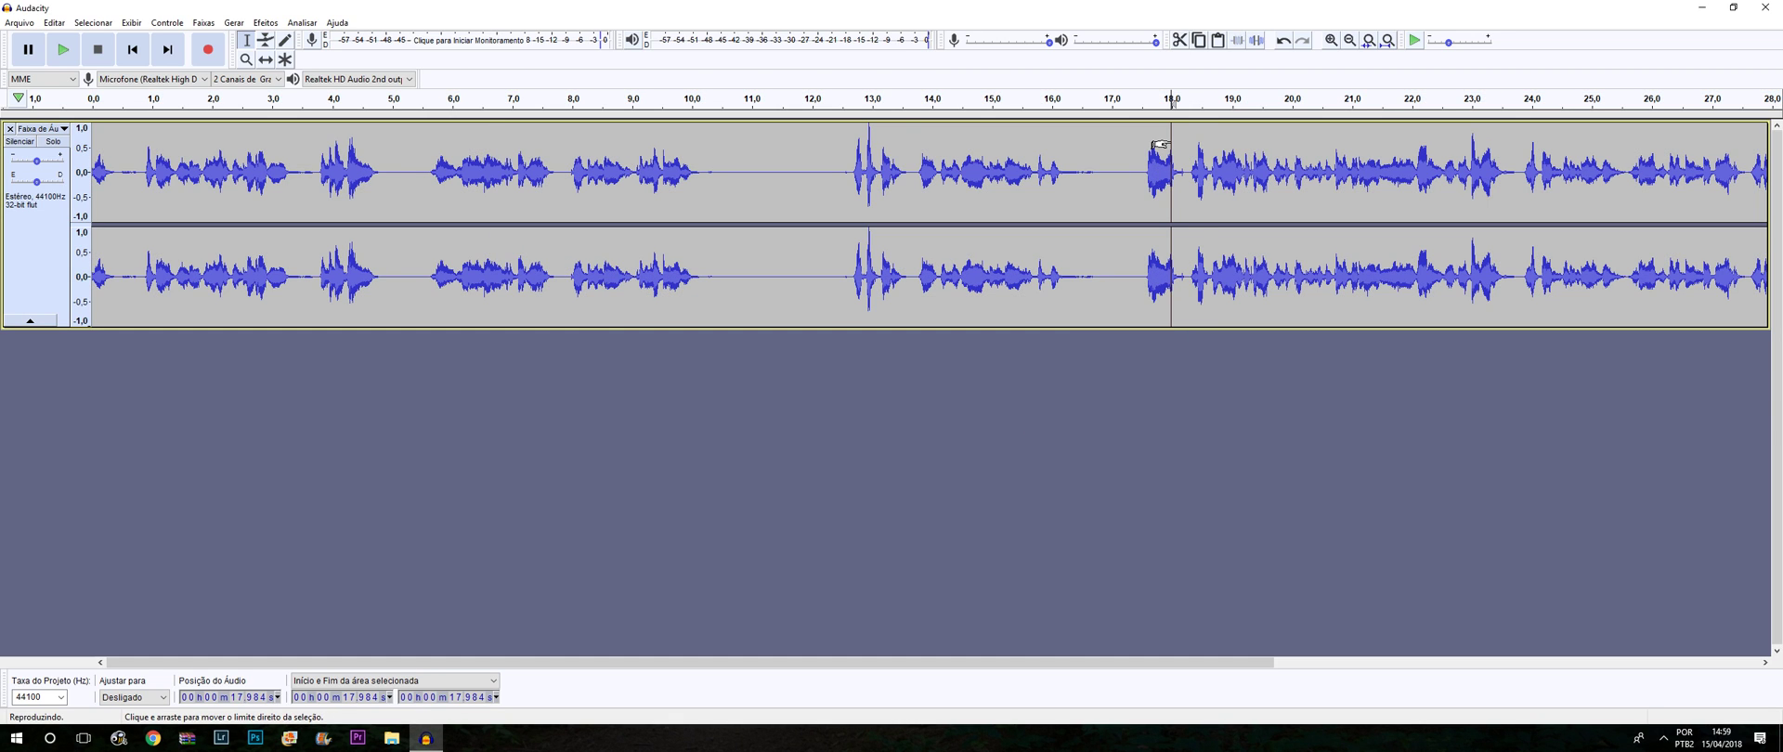
pyautogui.press('space')
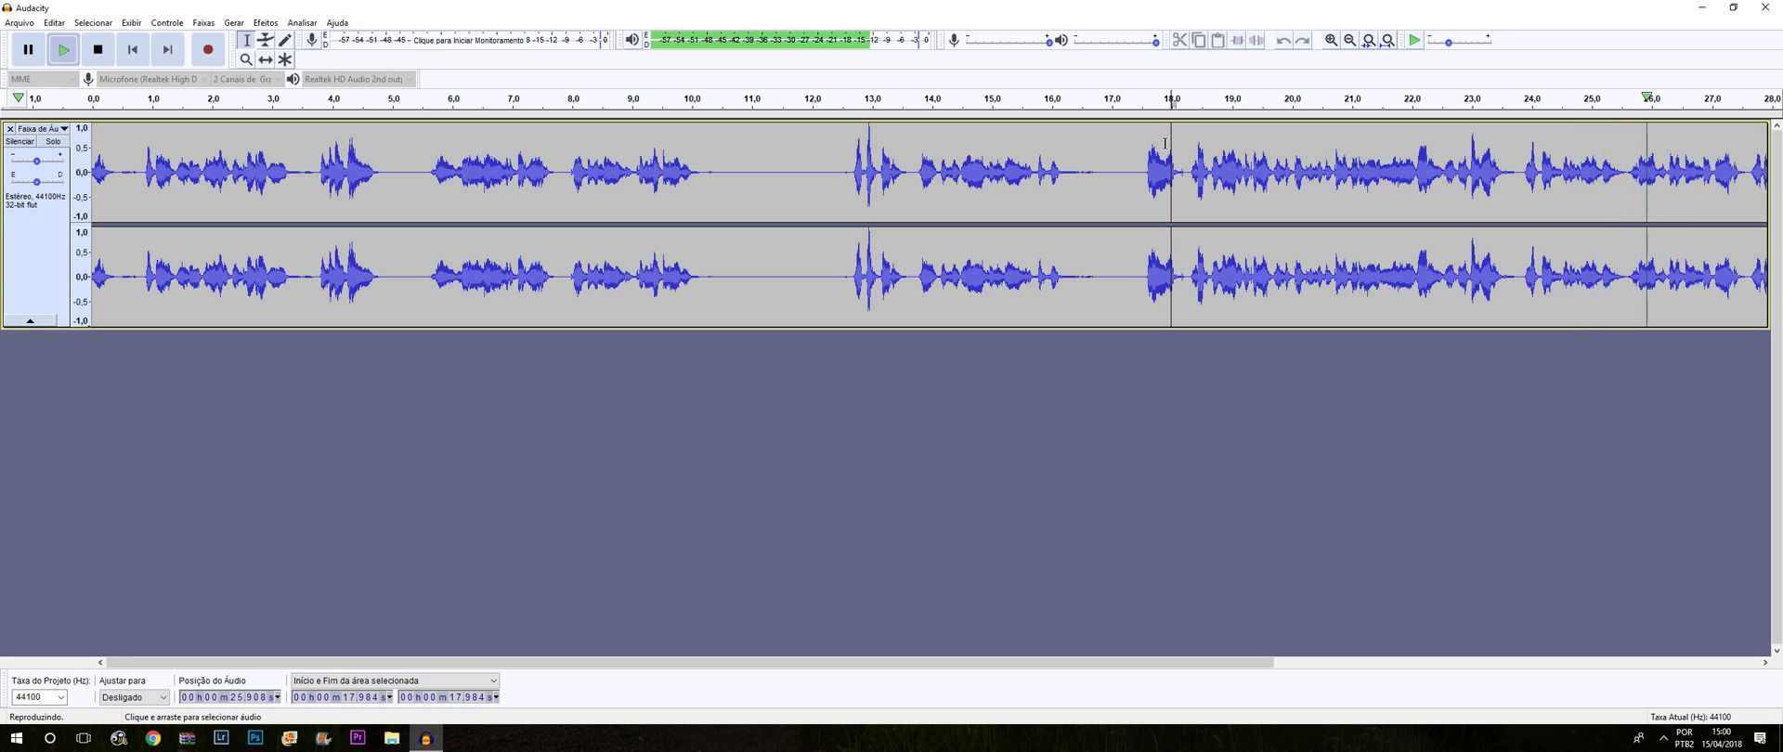
pyautogui.press('space')
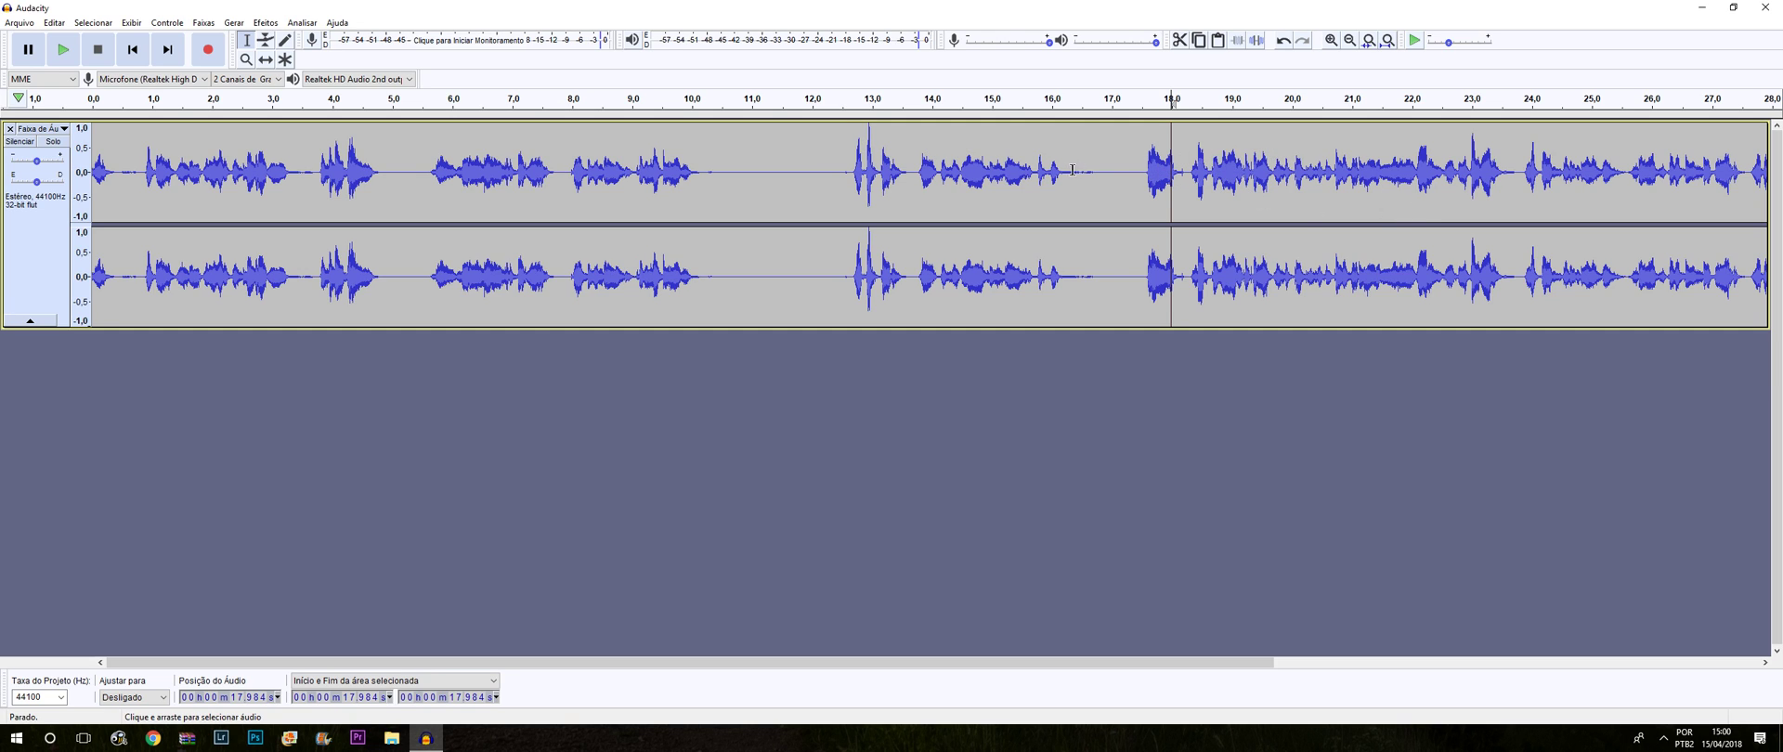
# Step: Place the cursor at about 6.4 seconds and display the available audio export formats
pyautogui.click(476, 144)
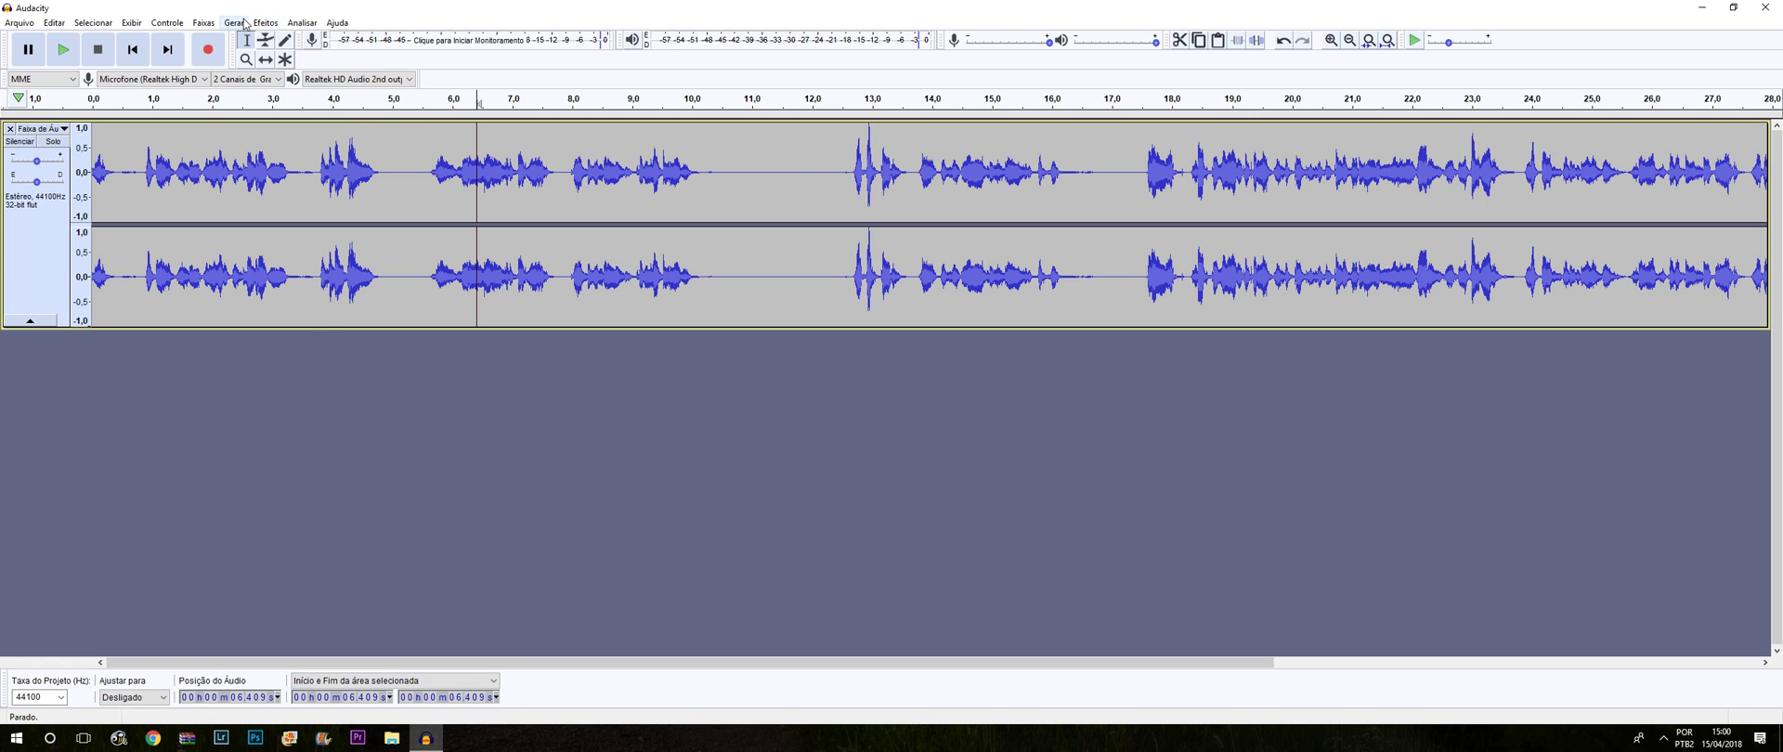
pyautogui.click(34, 28)
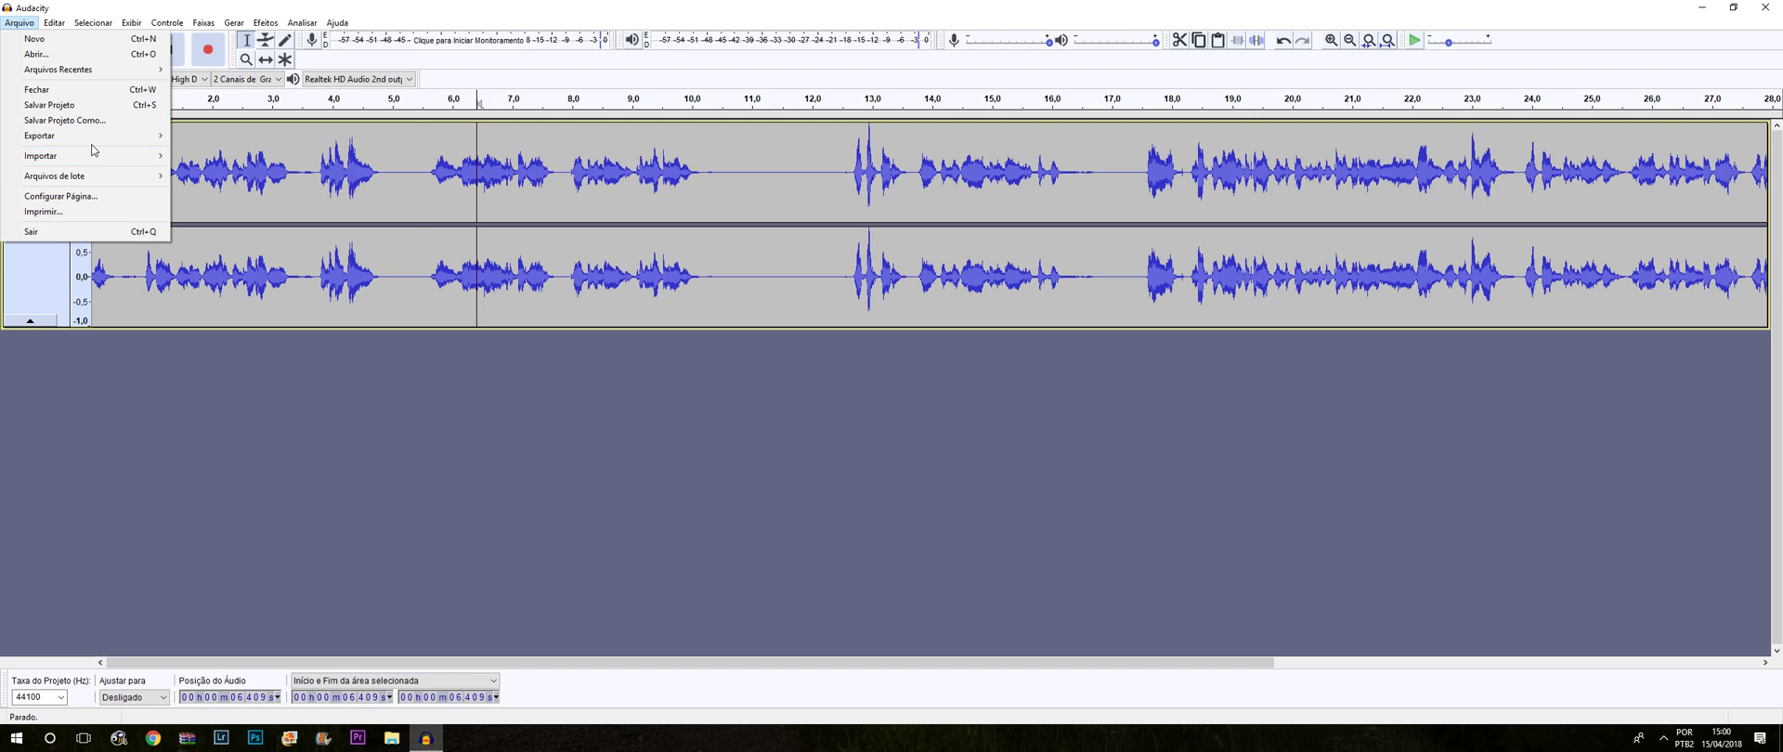
pyautogui.moveTo(99, 146)
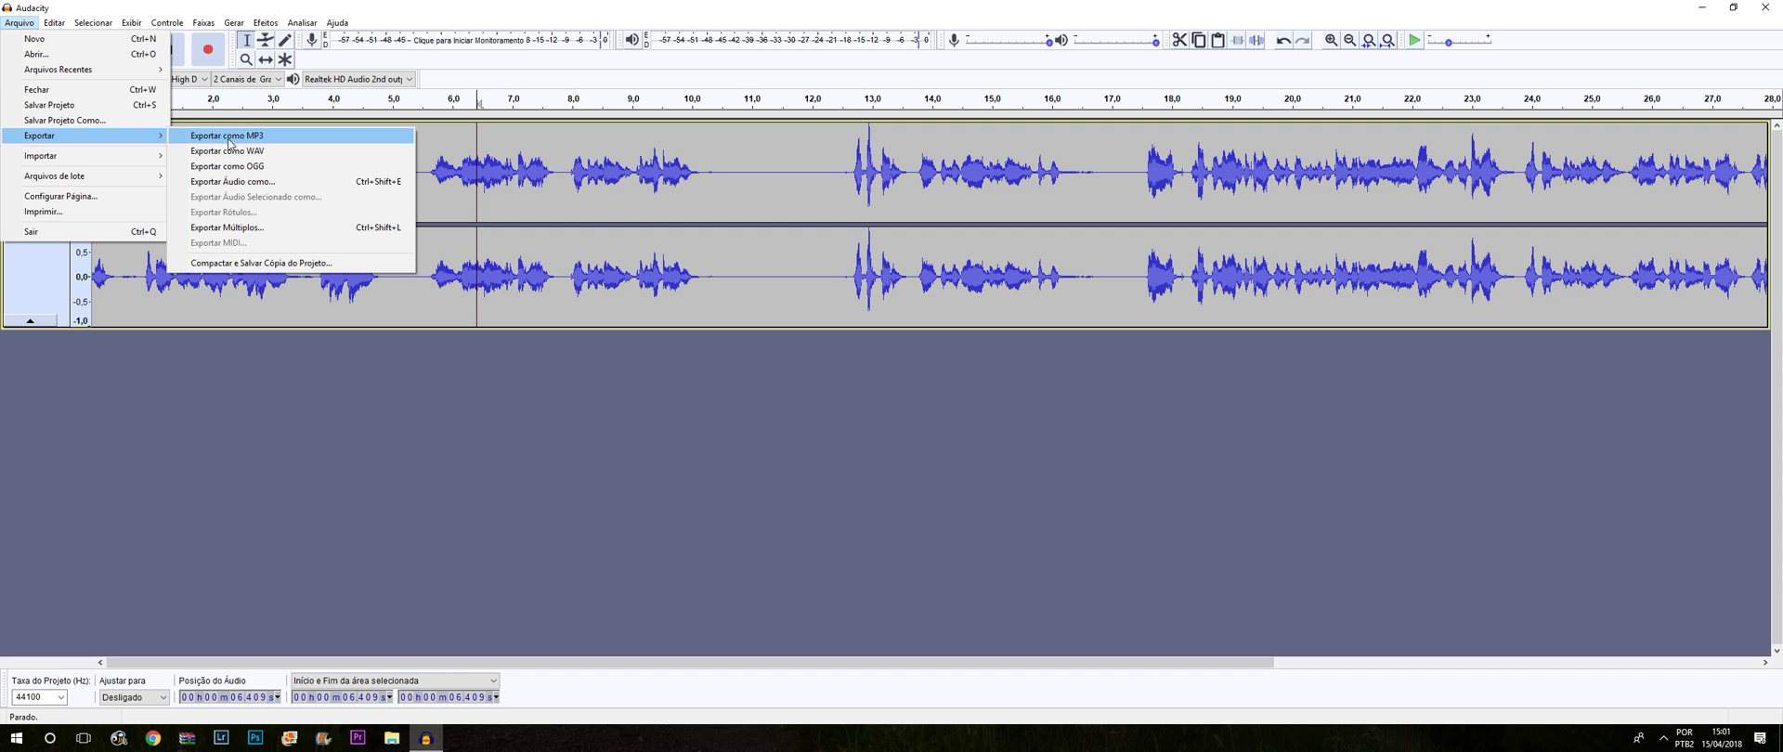
# Step: Open the preferences, view the recording settings, and go to the quality settings
pyautogui.click(54, 23)
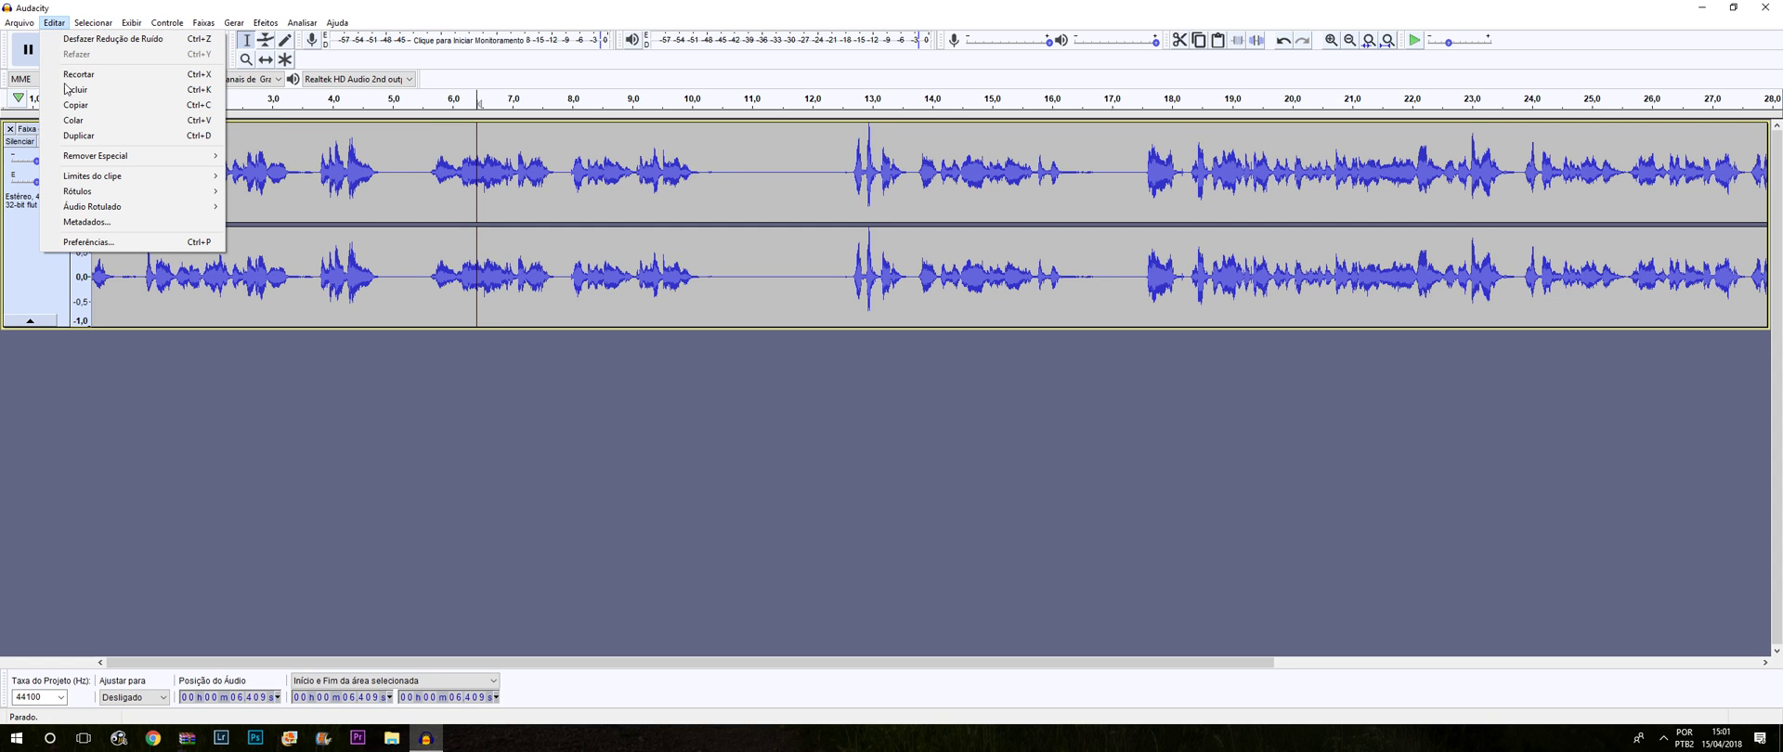
pyautogui.click(93, 242)
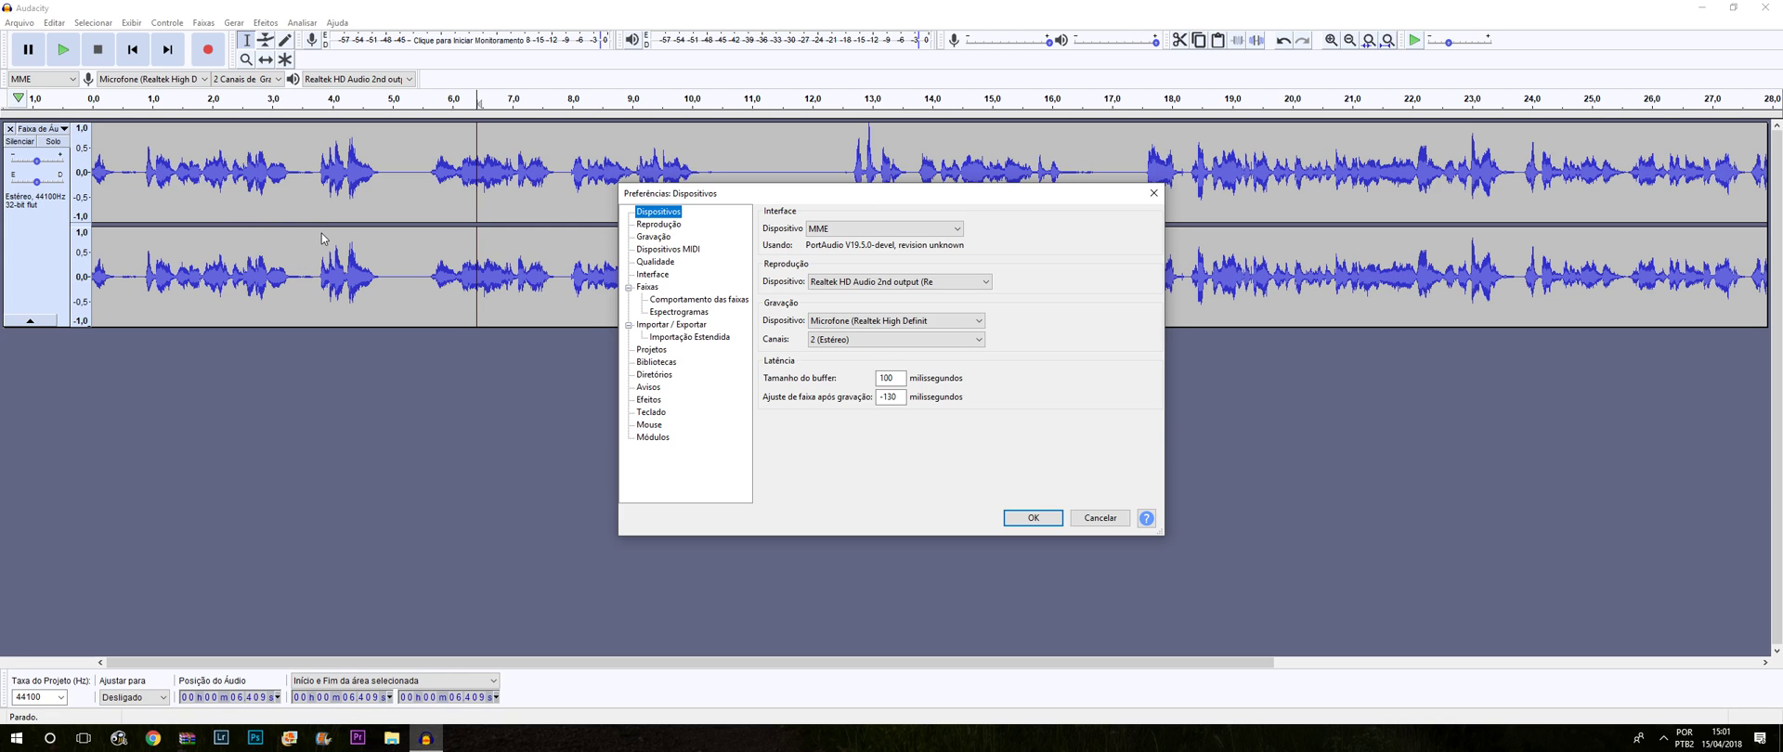
pyautogui.click(671, 238)
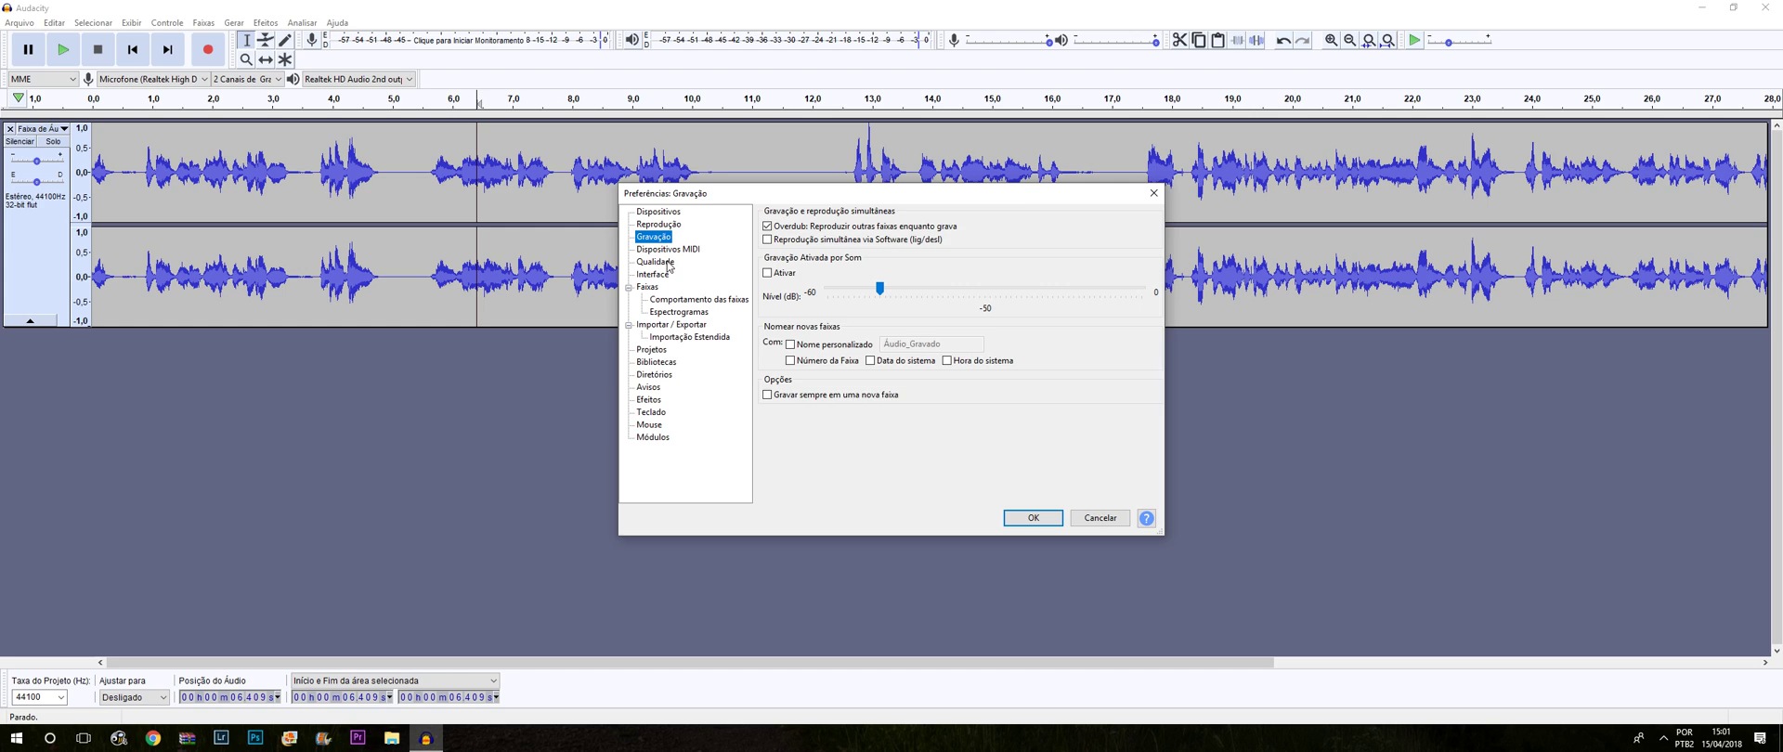
pyautogui.click(665, 263)
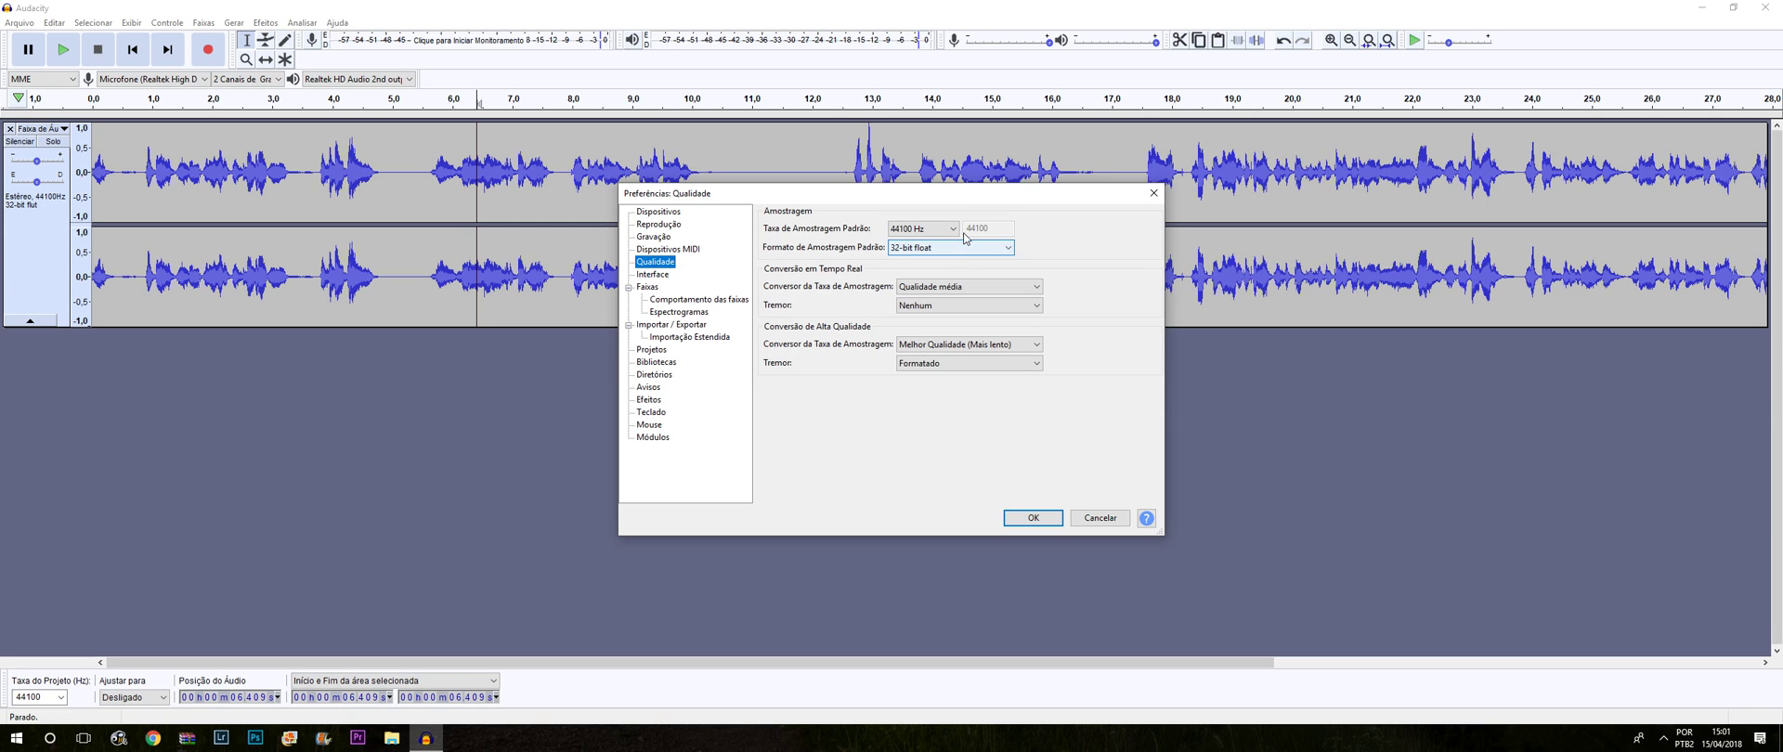
# Step: Examine the available default sample formats and sample rates, keeping 44100 Hz and 32-bit float selected
pyautogui.click(933, 249)
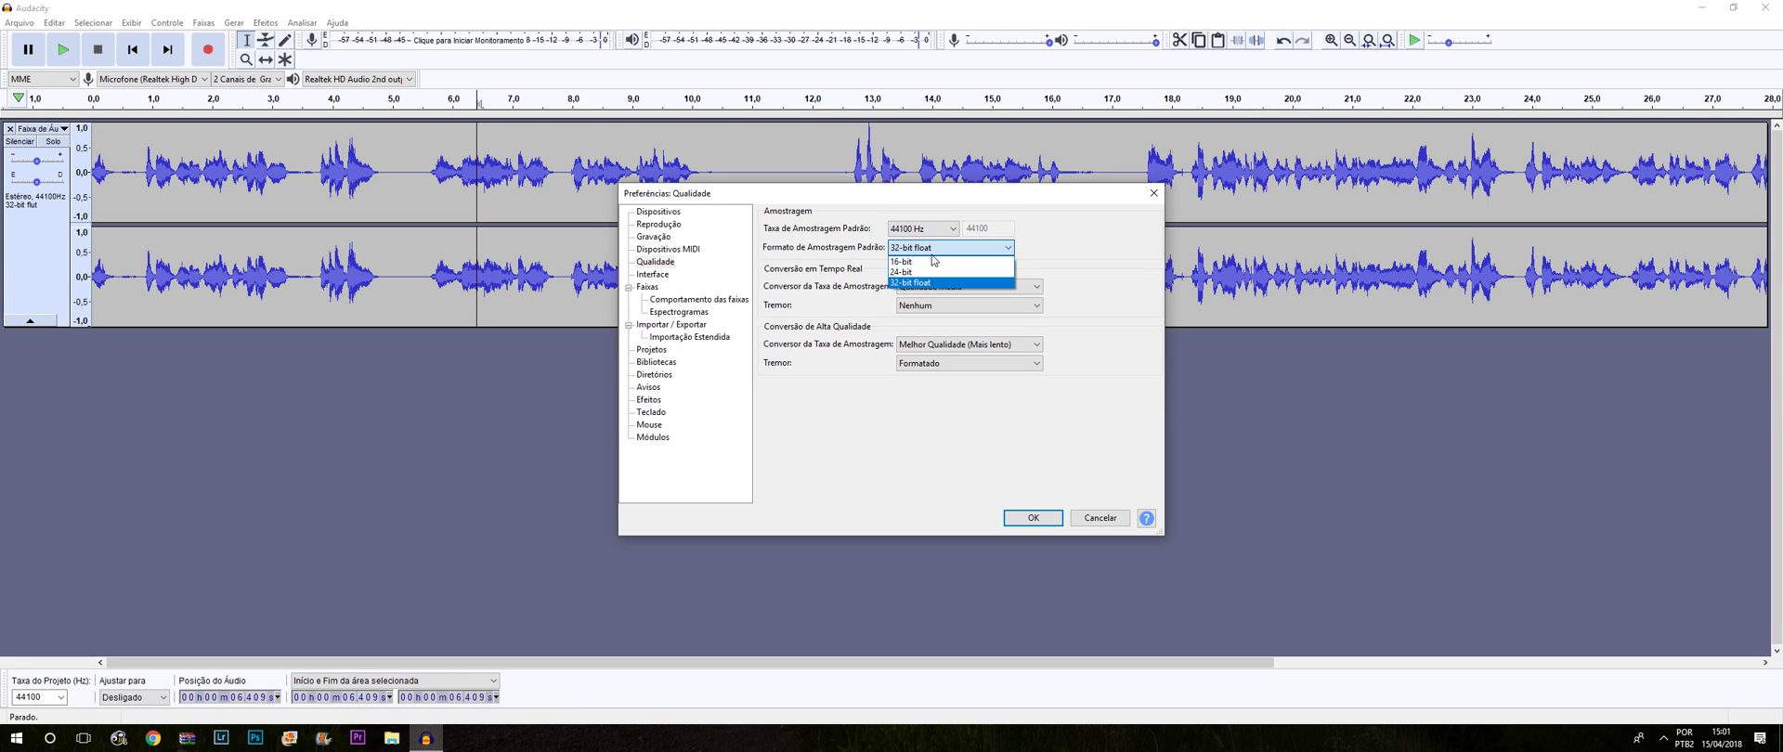
pyautogui.click(933, 252)
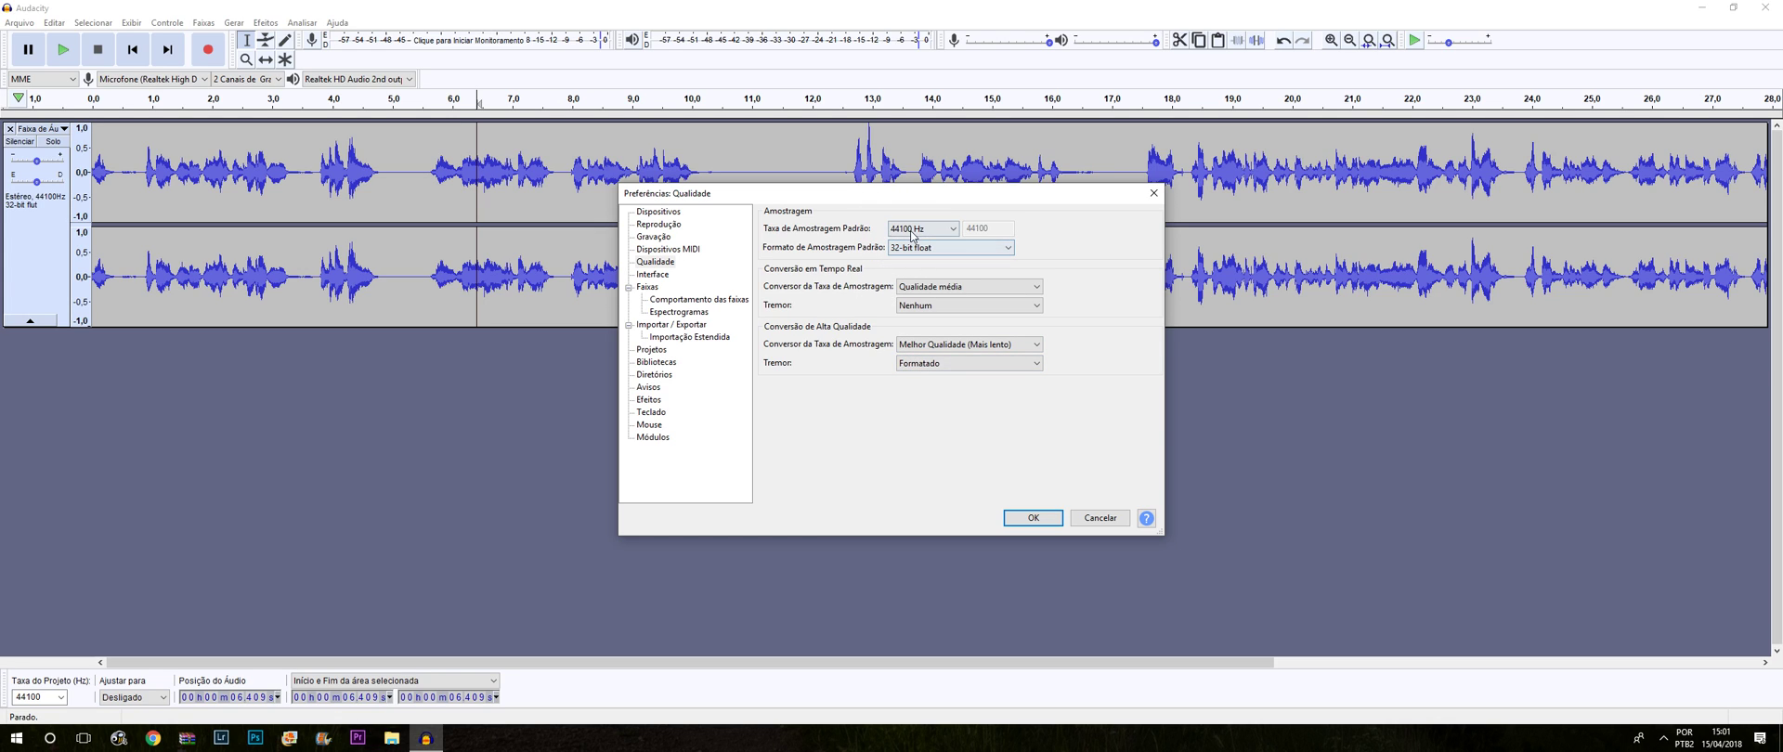
pyautogui.hotkey('shift', 'Tab')
pyautogui.click(911, 232)
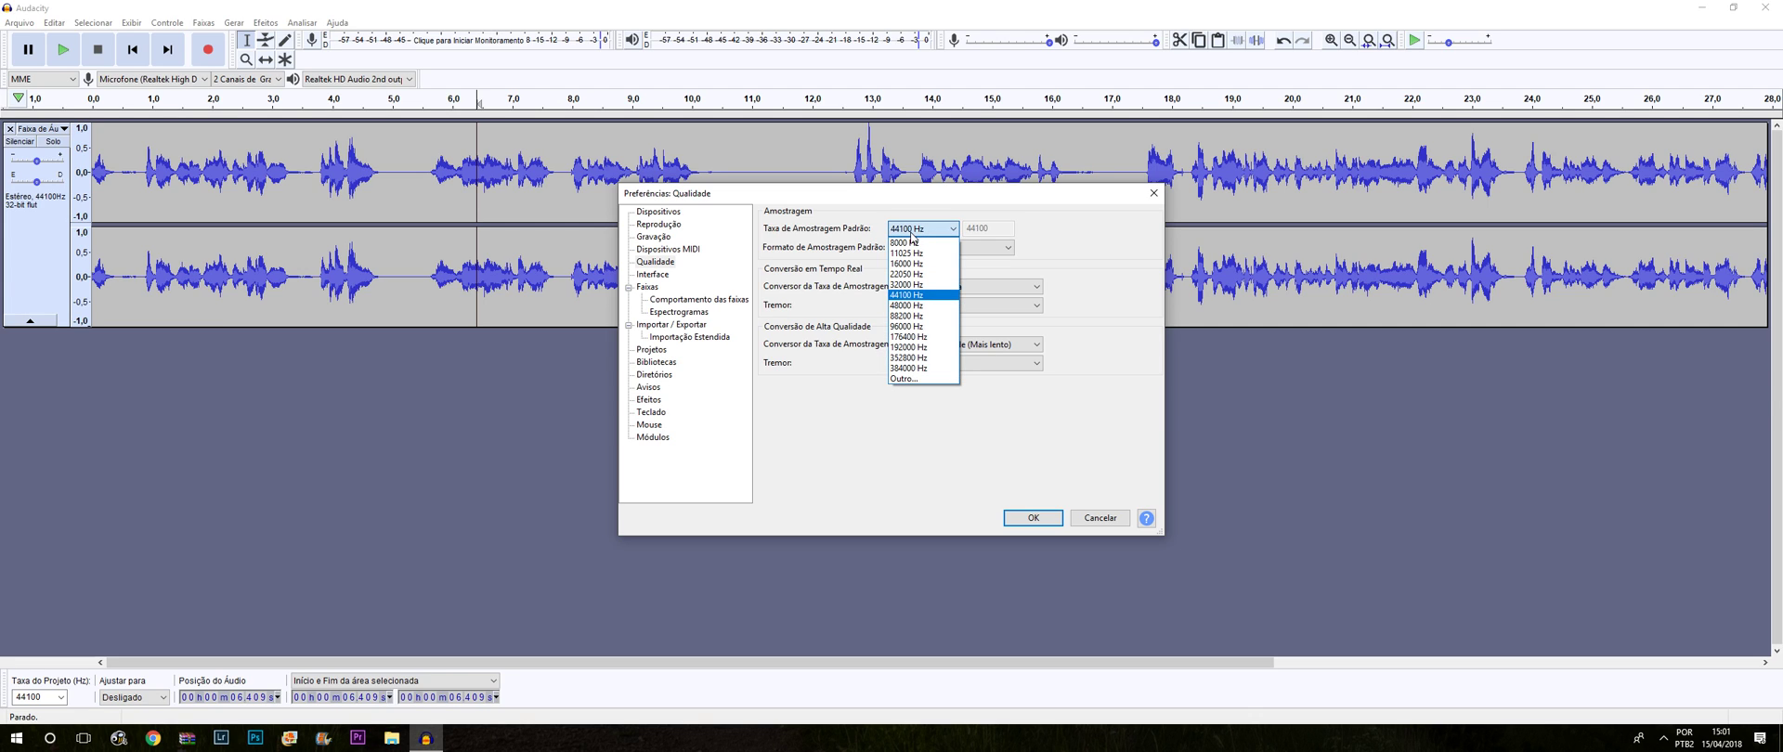
pyautogui.click(914, 295)
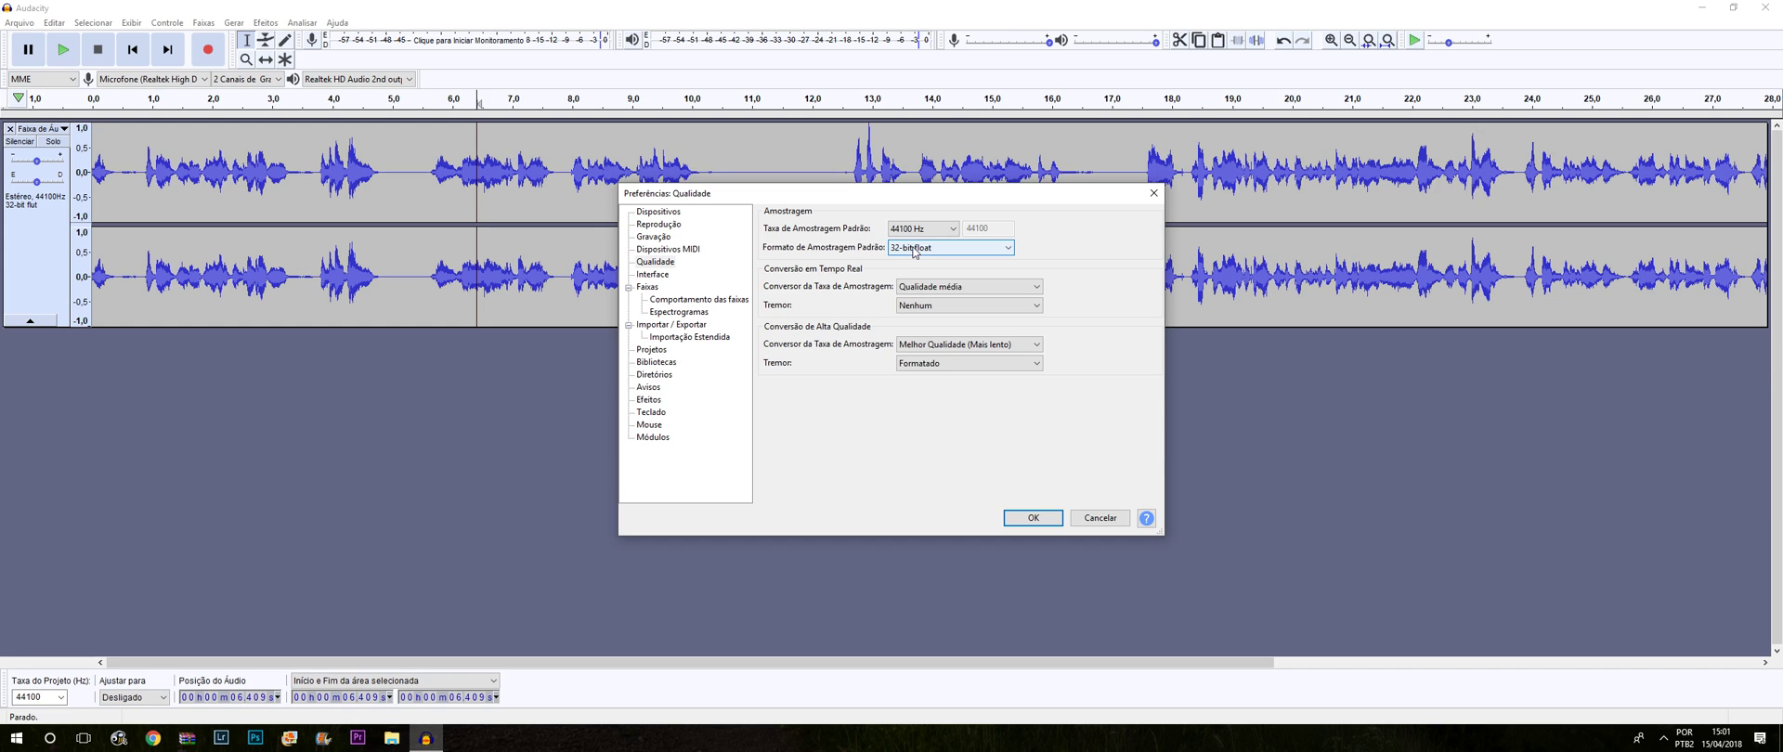
pyautogui.click(915, 249)
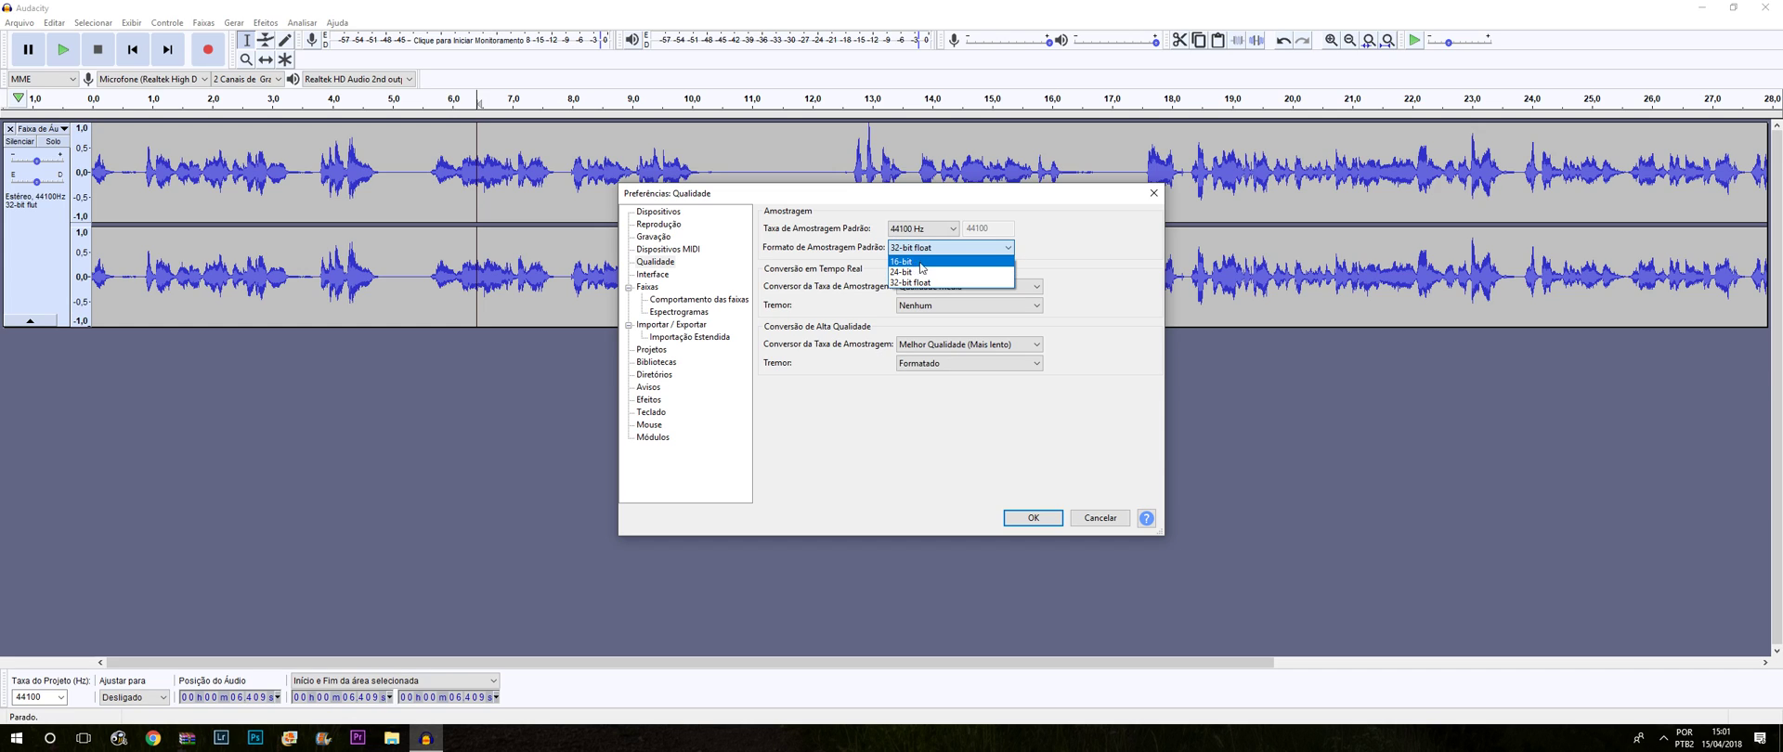
pyautogui.click(908, 282)
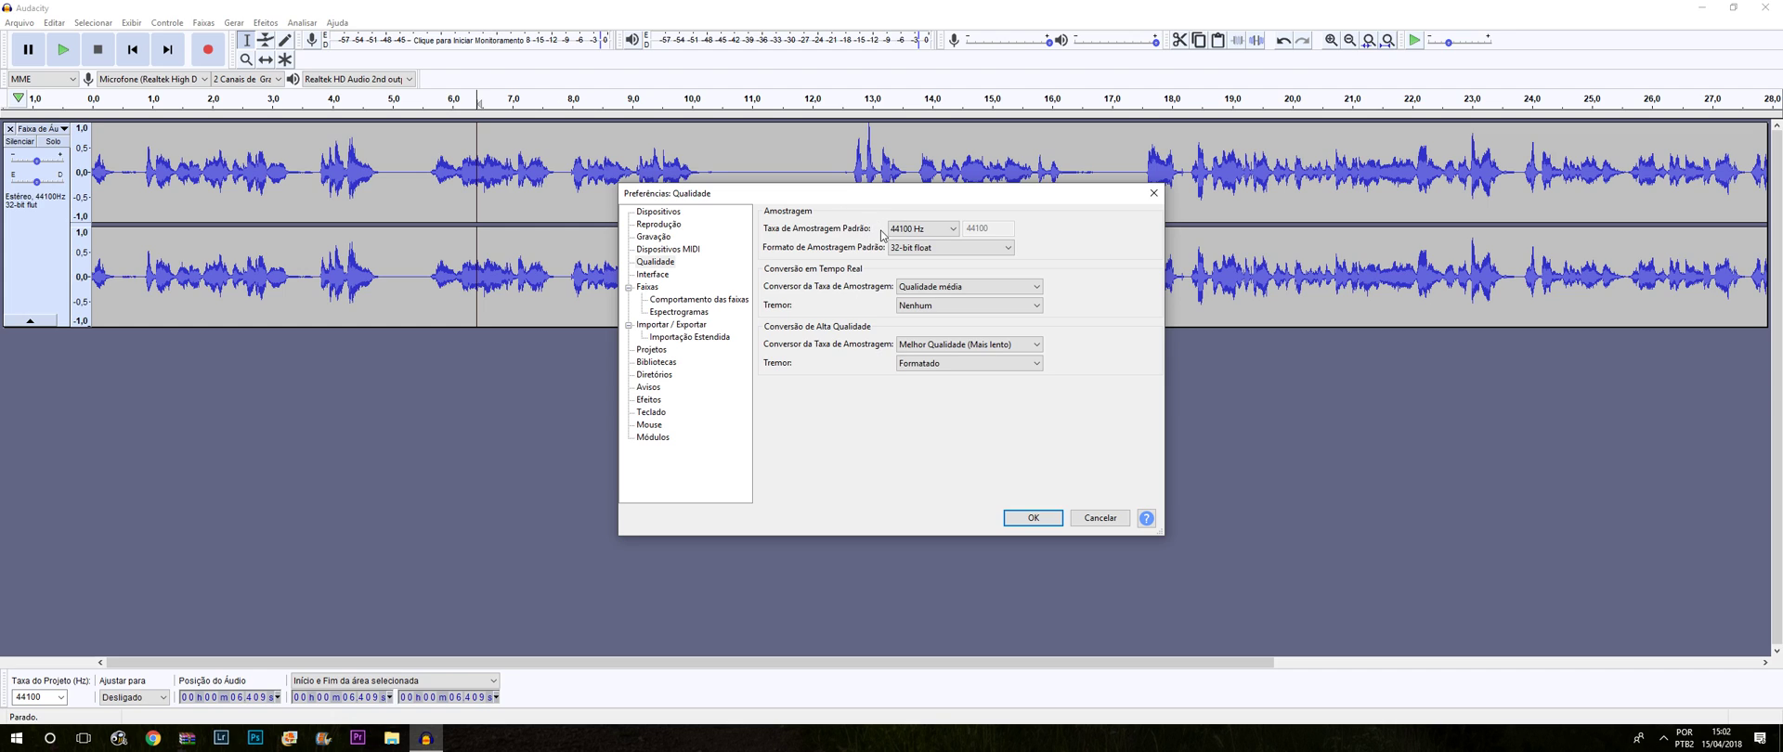
# Step: Set the default sample rate to 48000 Hz in the quality preferences
pyautogui.click(933, 237)
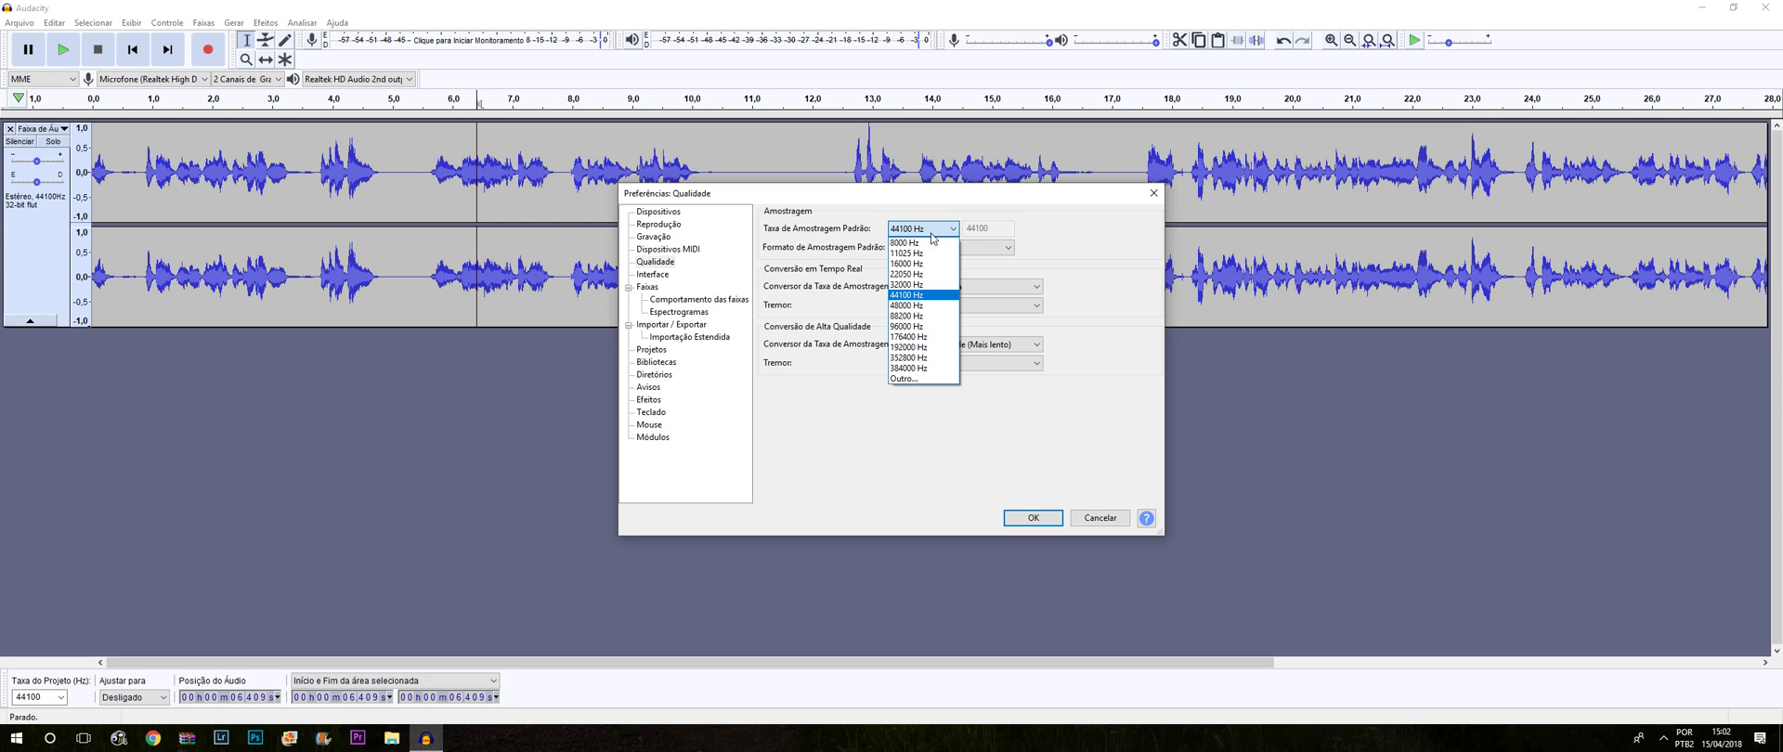
pyautogui.click(929, 307)
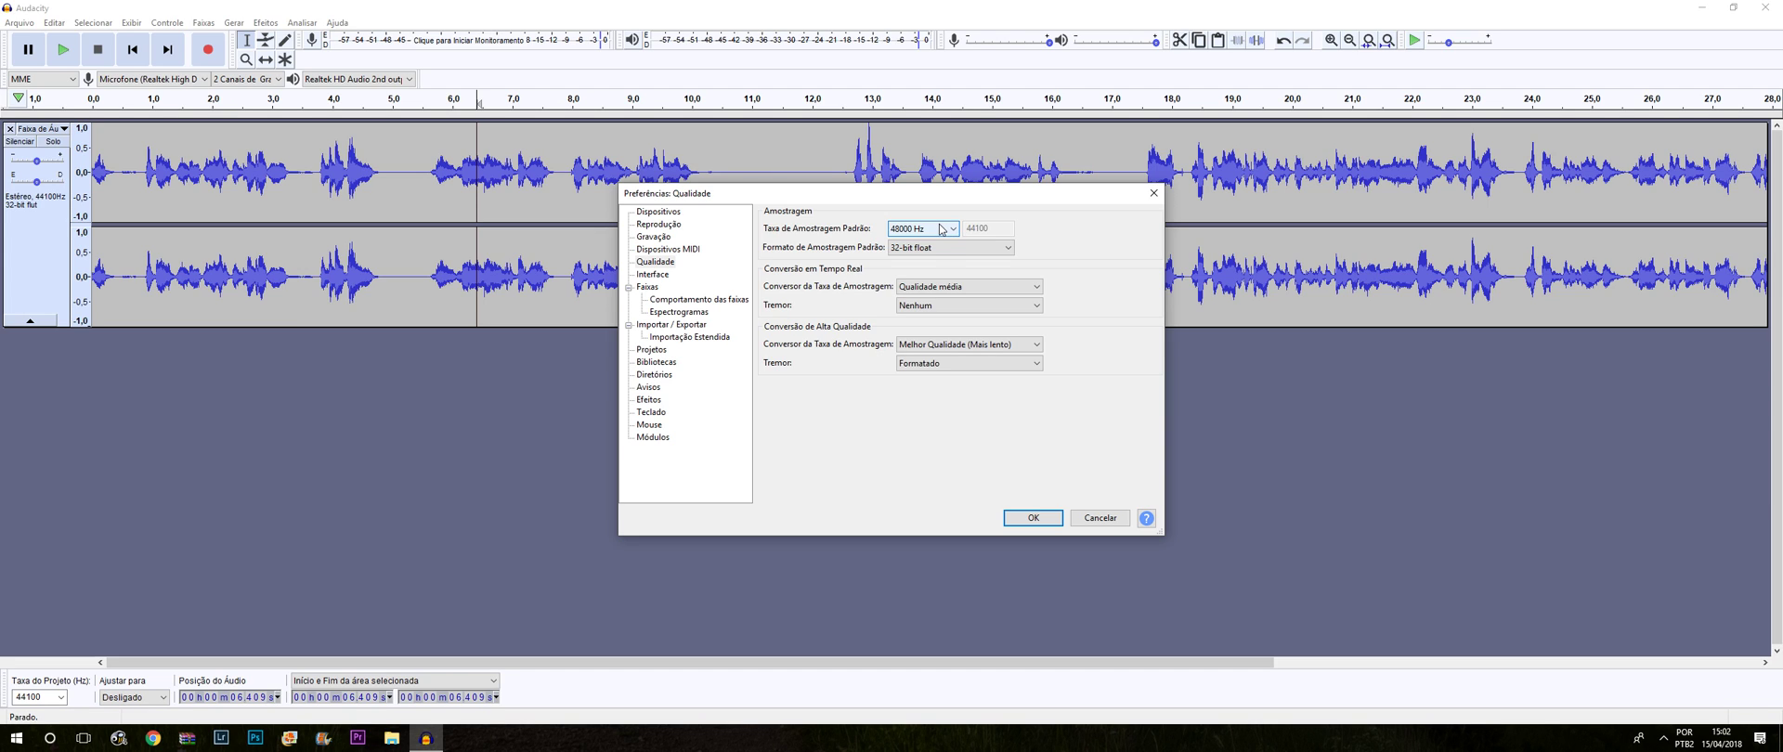
pyautogui.click(942, 229)
pyautogui.click(928, 308)
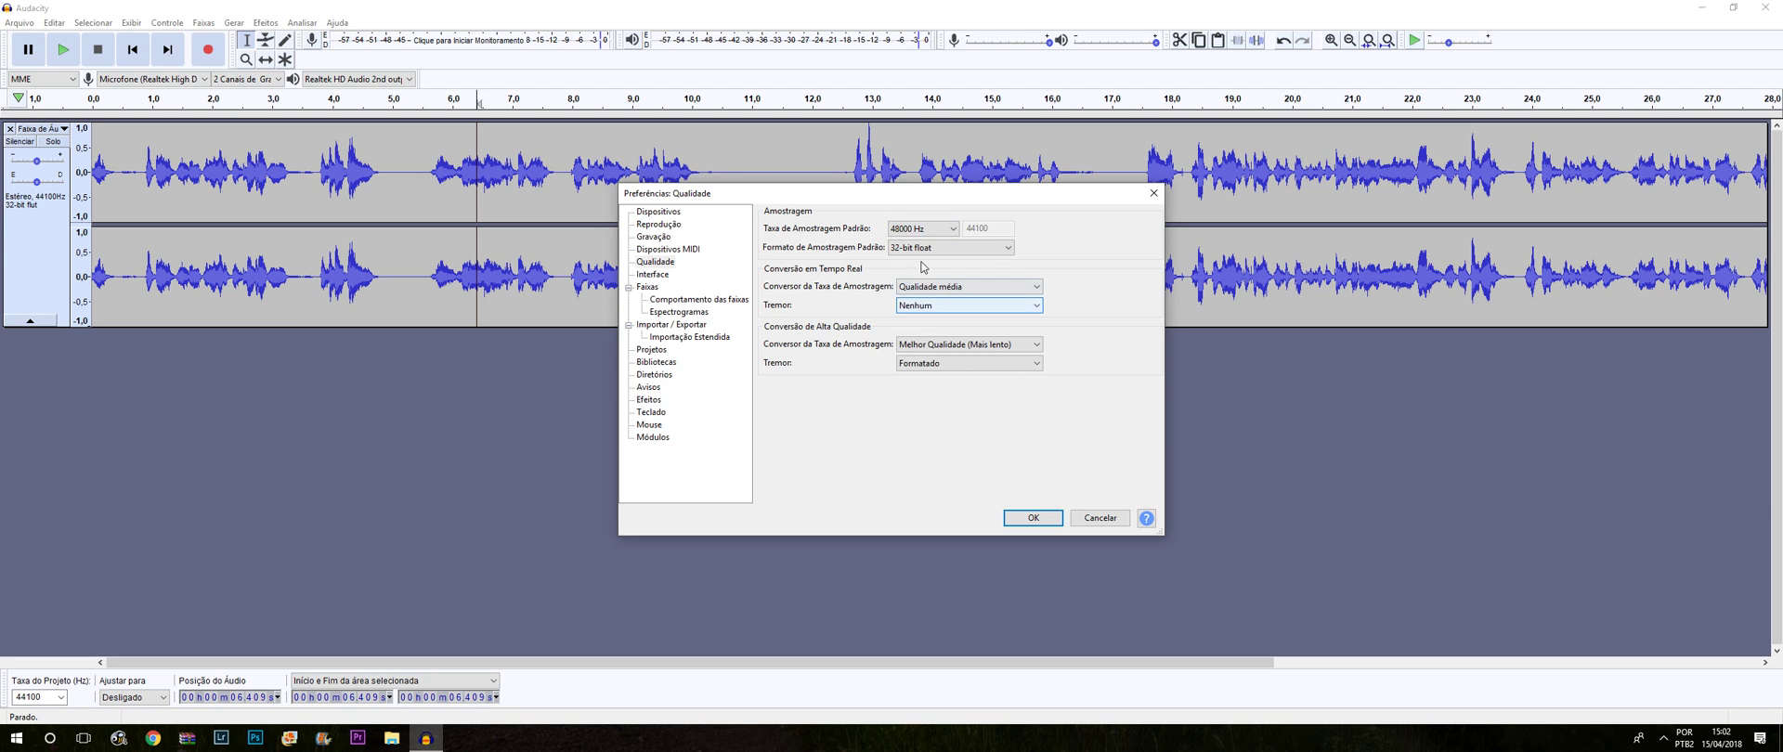
pyautogui.click(929, 229)
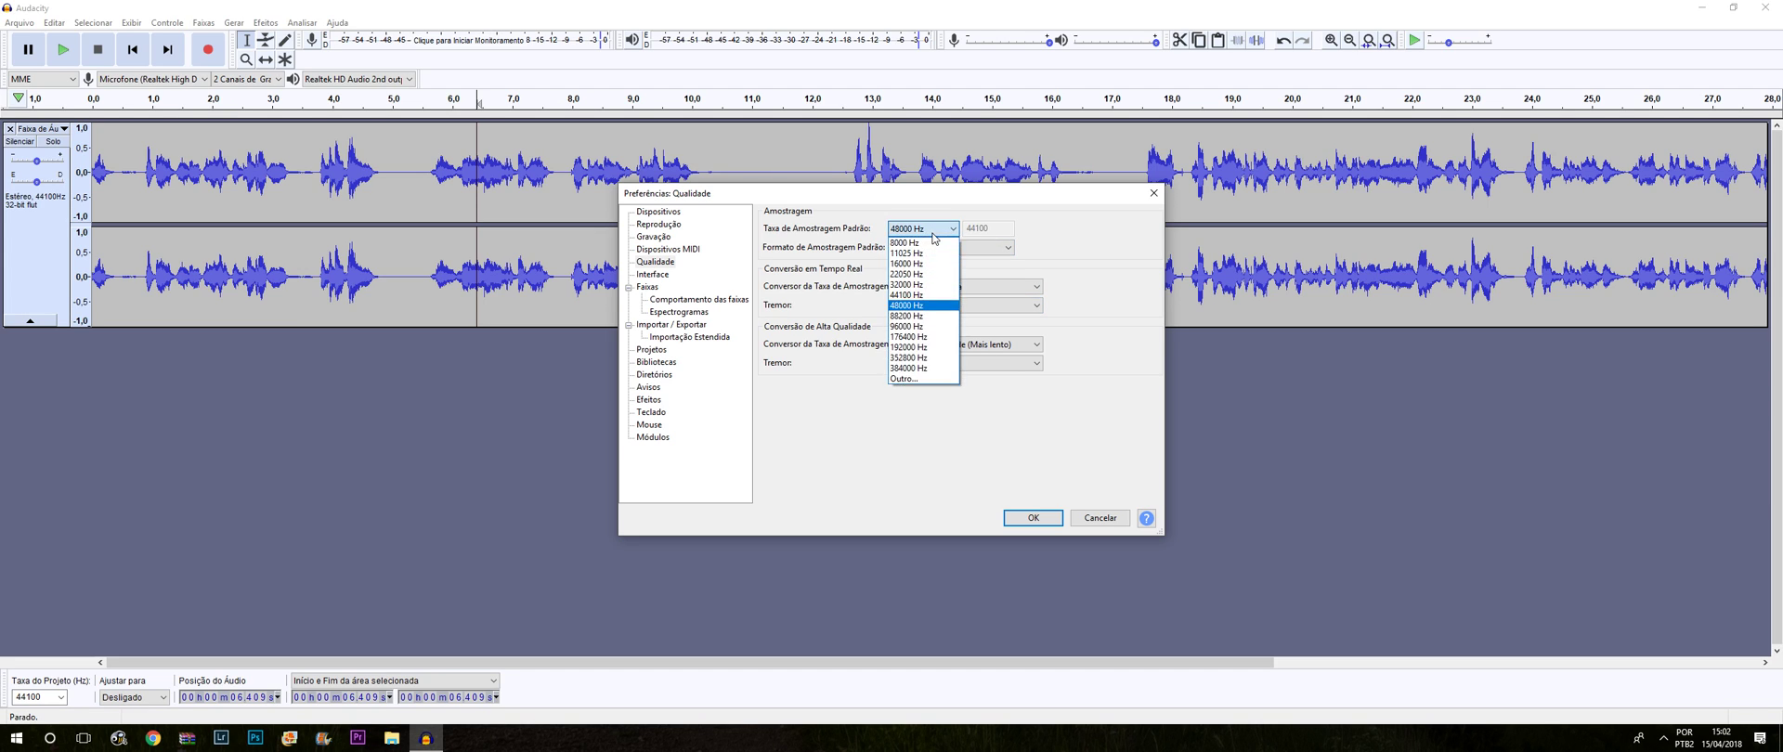
pyautogui.click(910, 308)
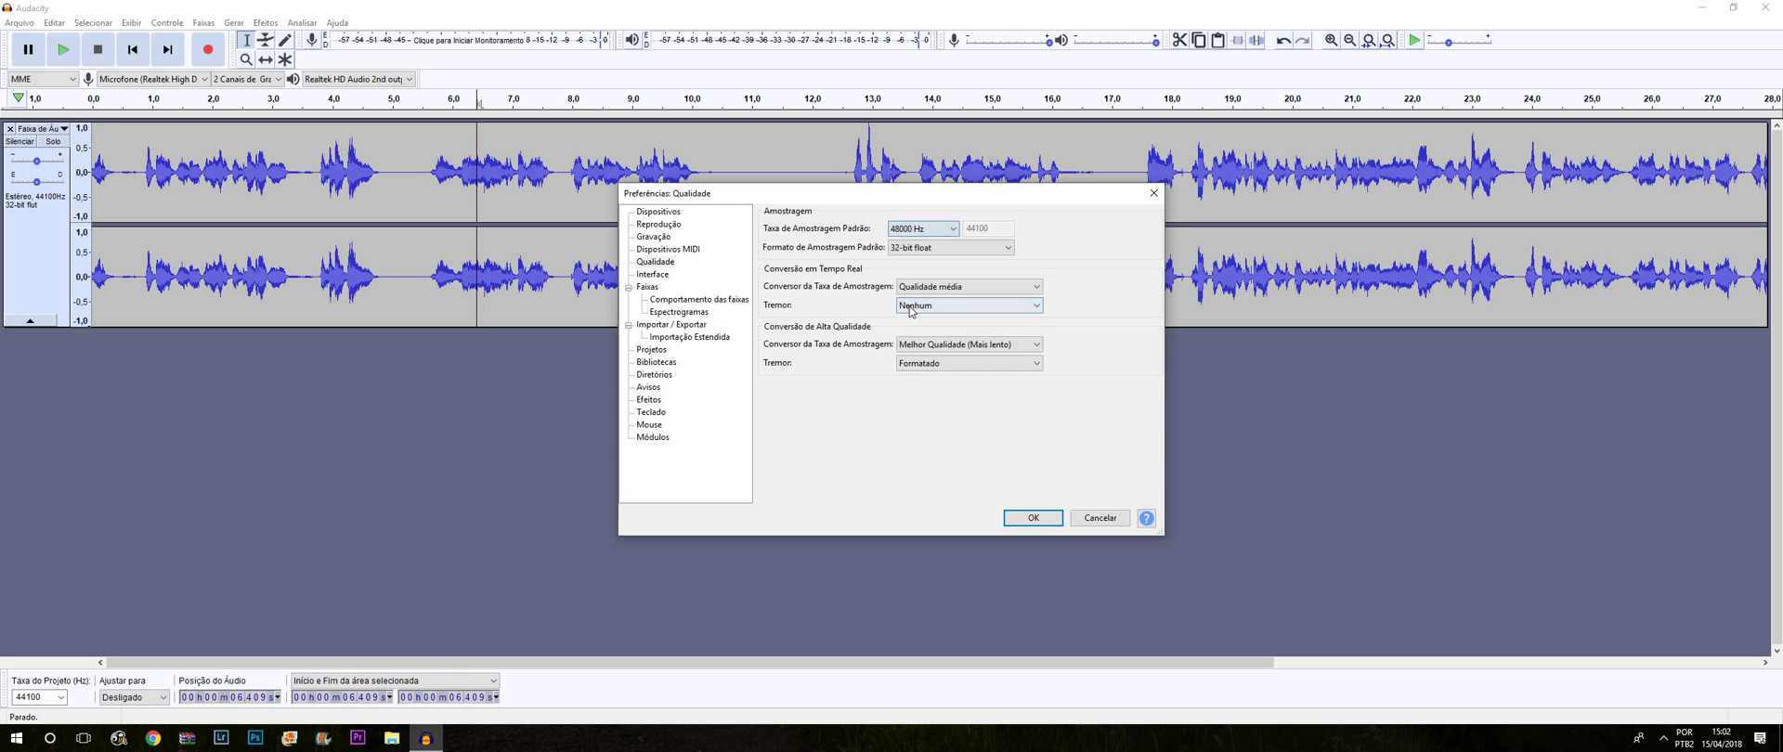
# Step: Set the default sample format to 16-bit, keep the 48000 Hz default sample rate, and apply the quality preferences
pyautogui.click(927, 249)
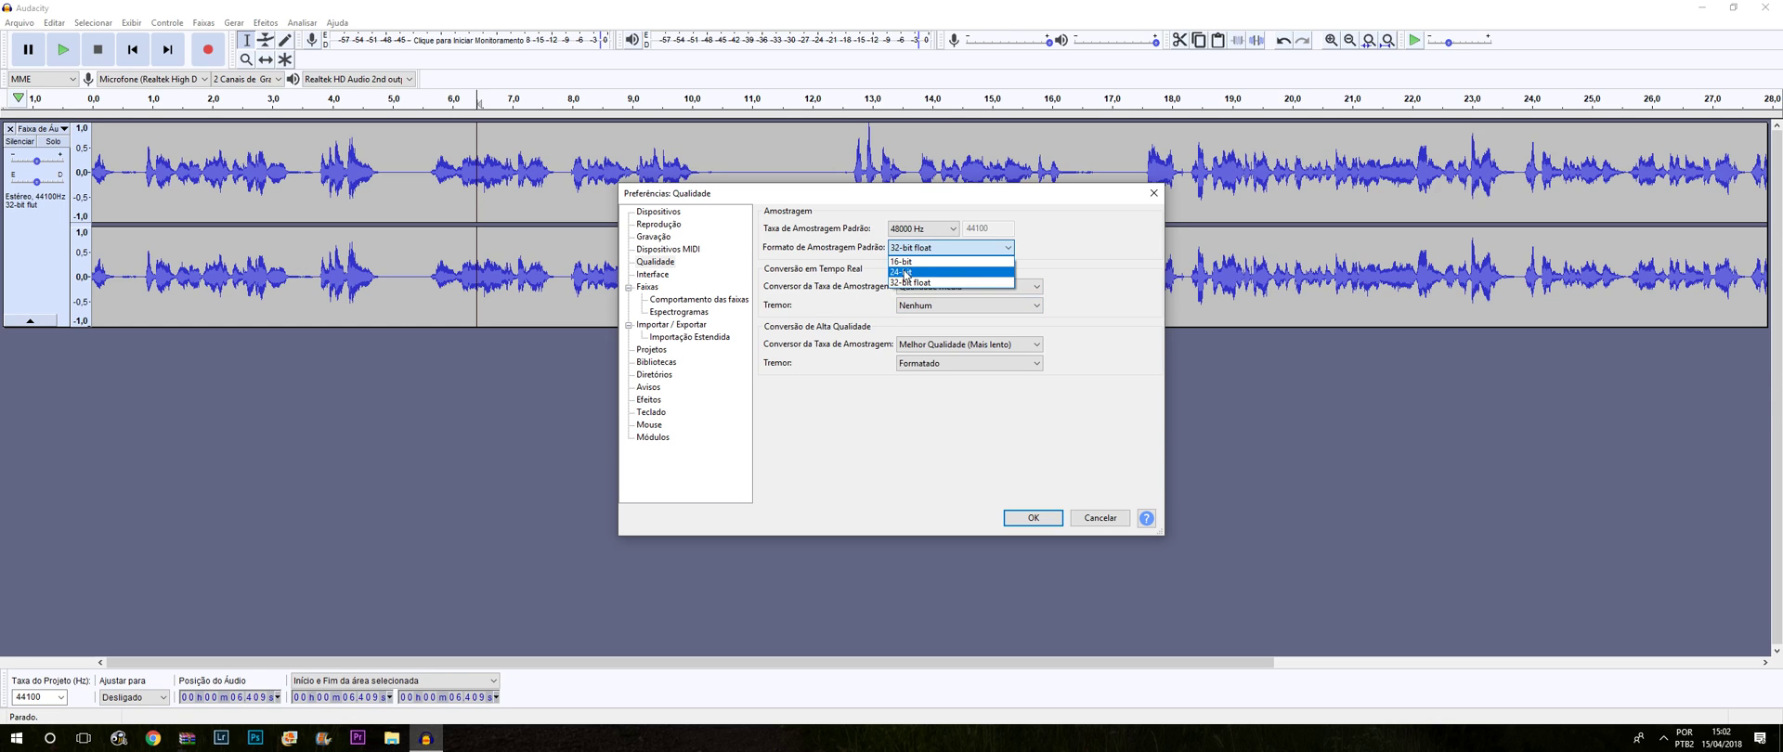
pyautogui.click(907, 261)
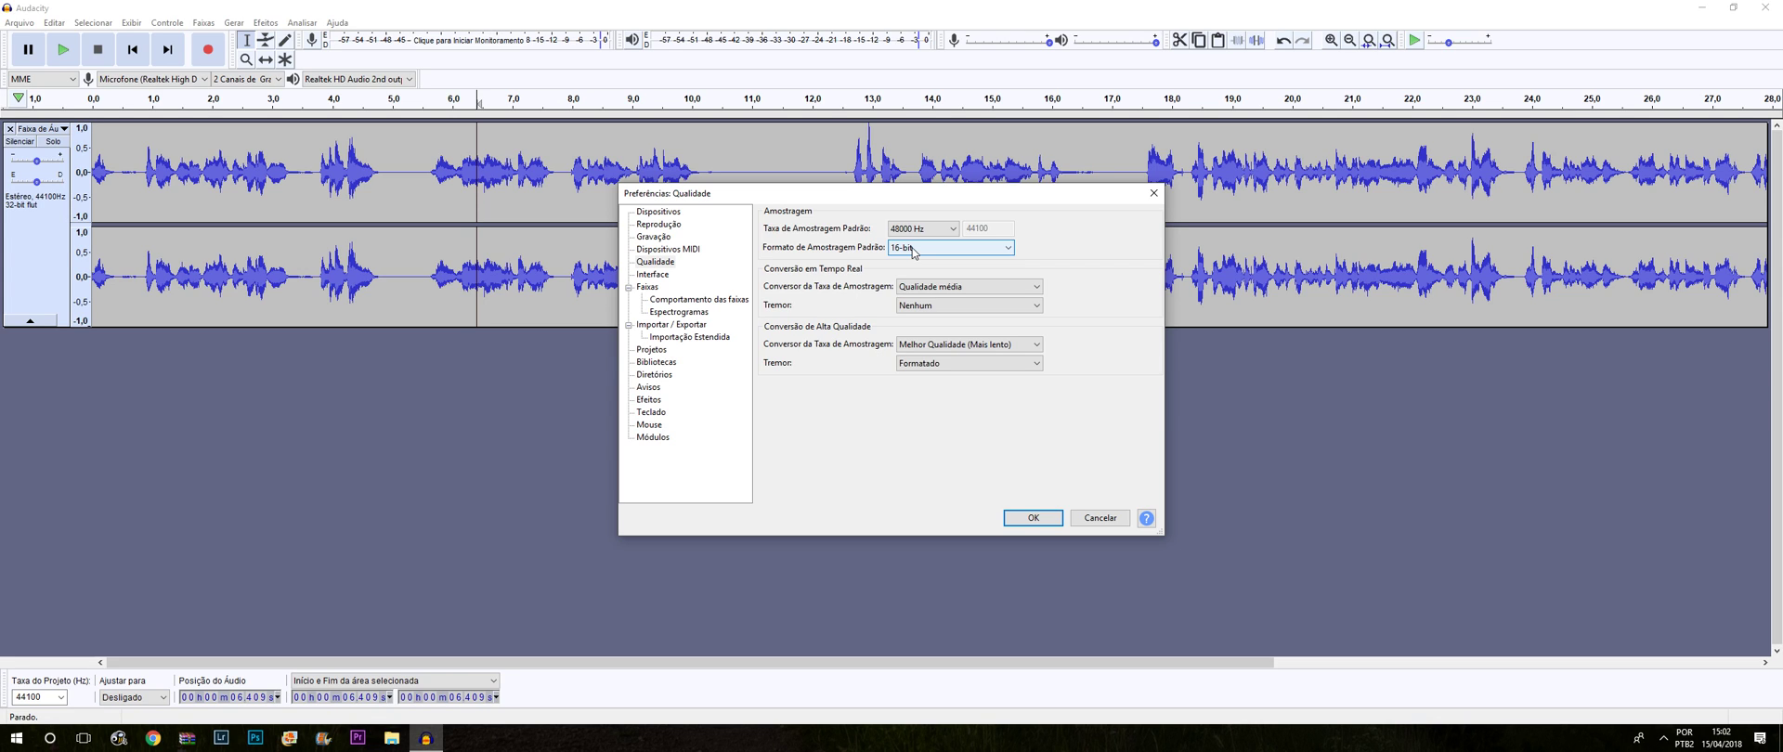
pyautogui.click(925, 229)
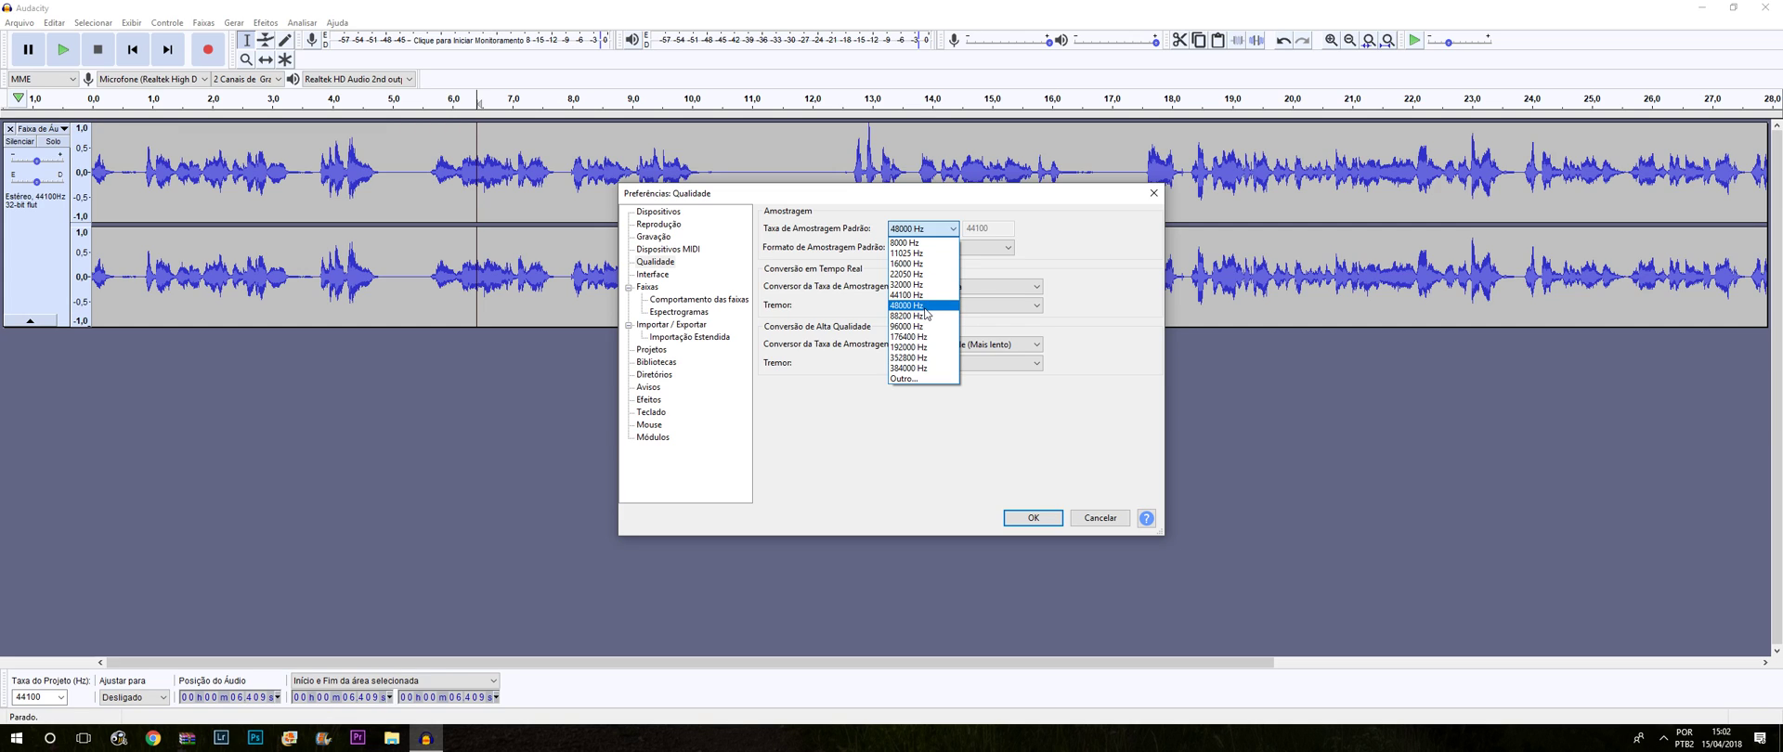
pyautogui.click(925, 308)
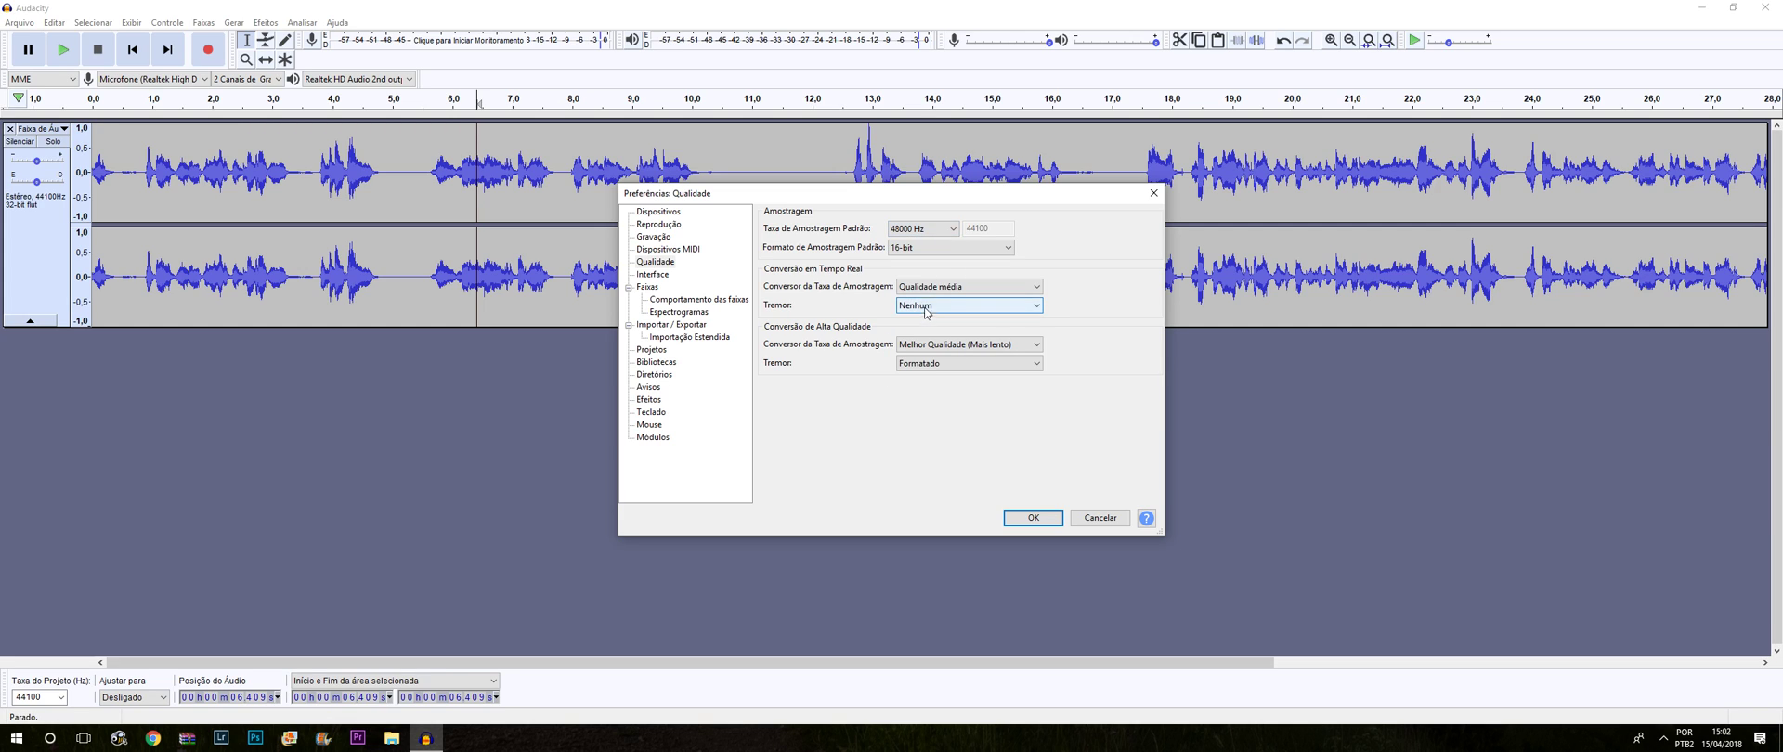
pyautogui.click(918, 233)
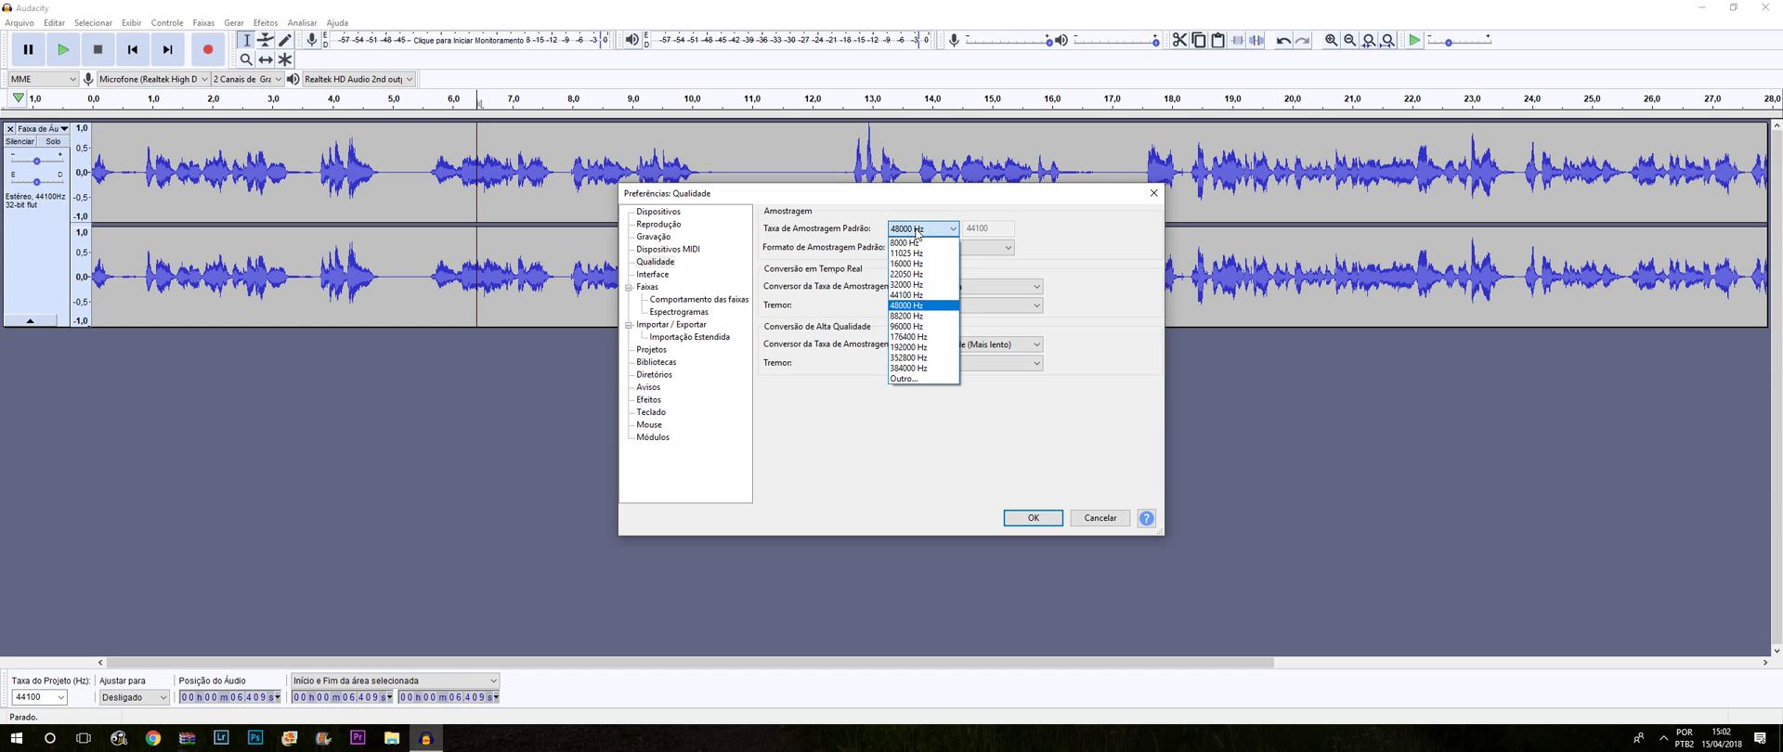
pyautogui.click(920, 307)
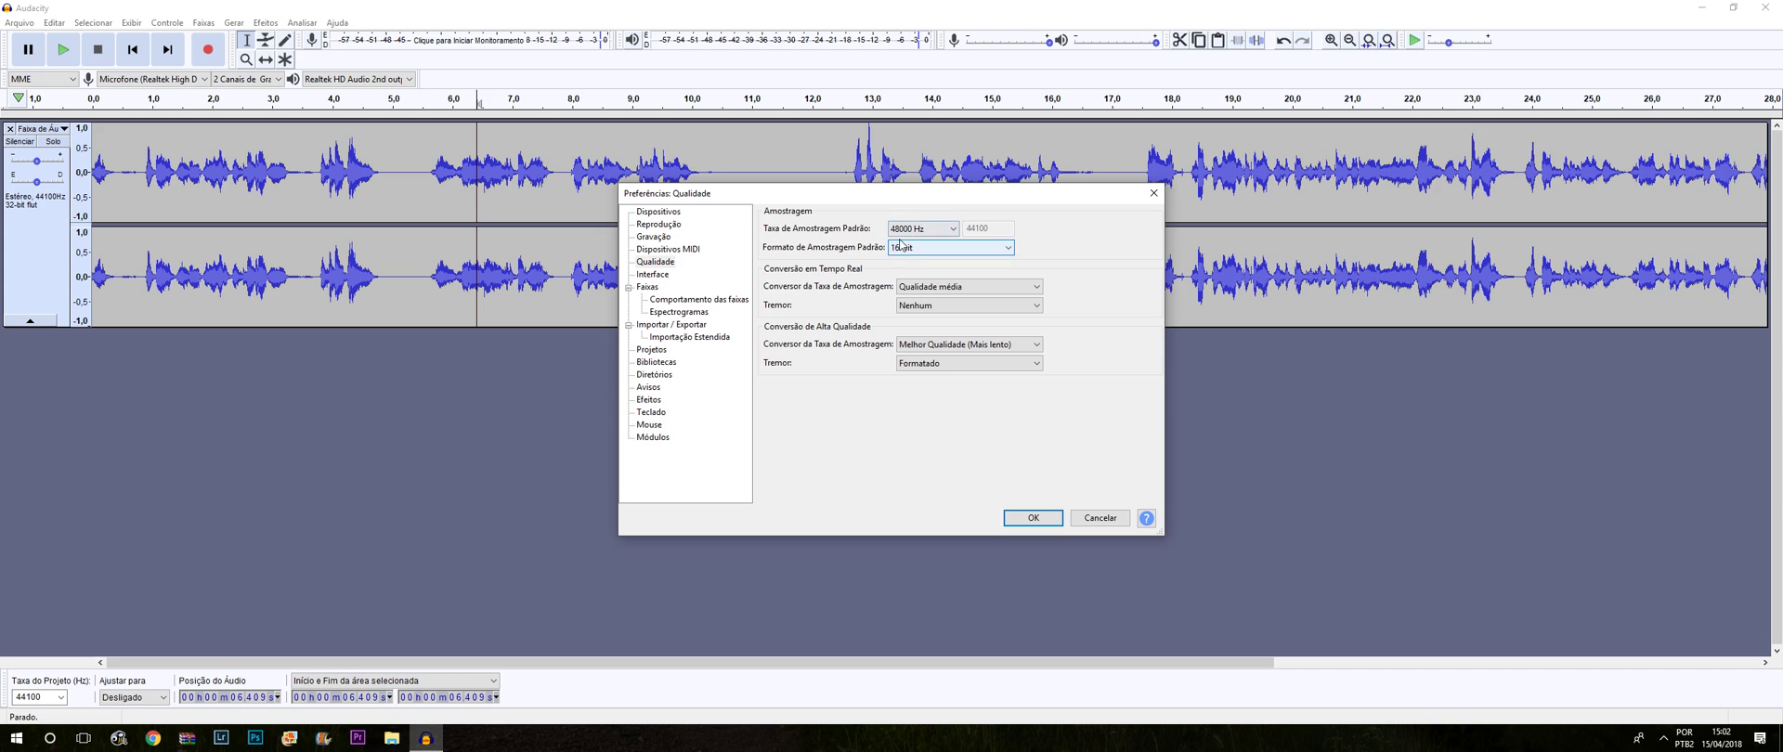
pyautogui.click(1029, 517)
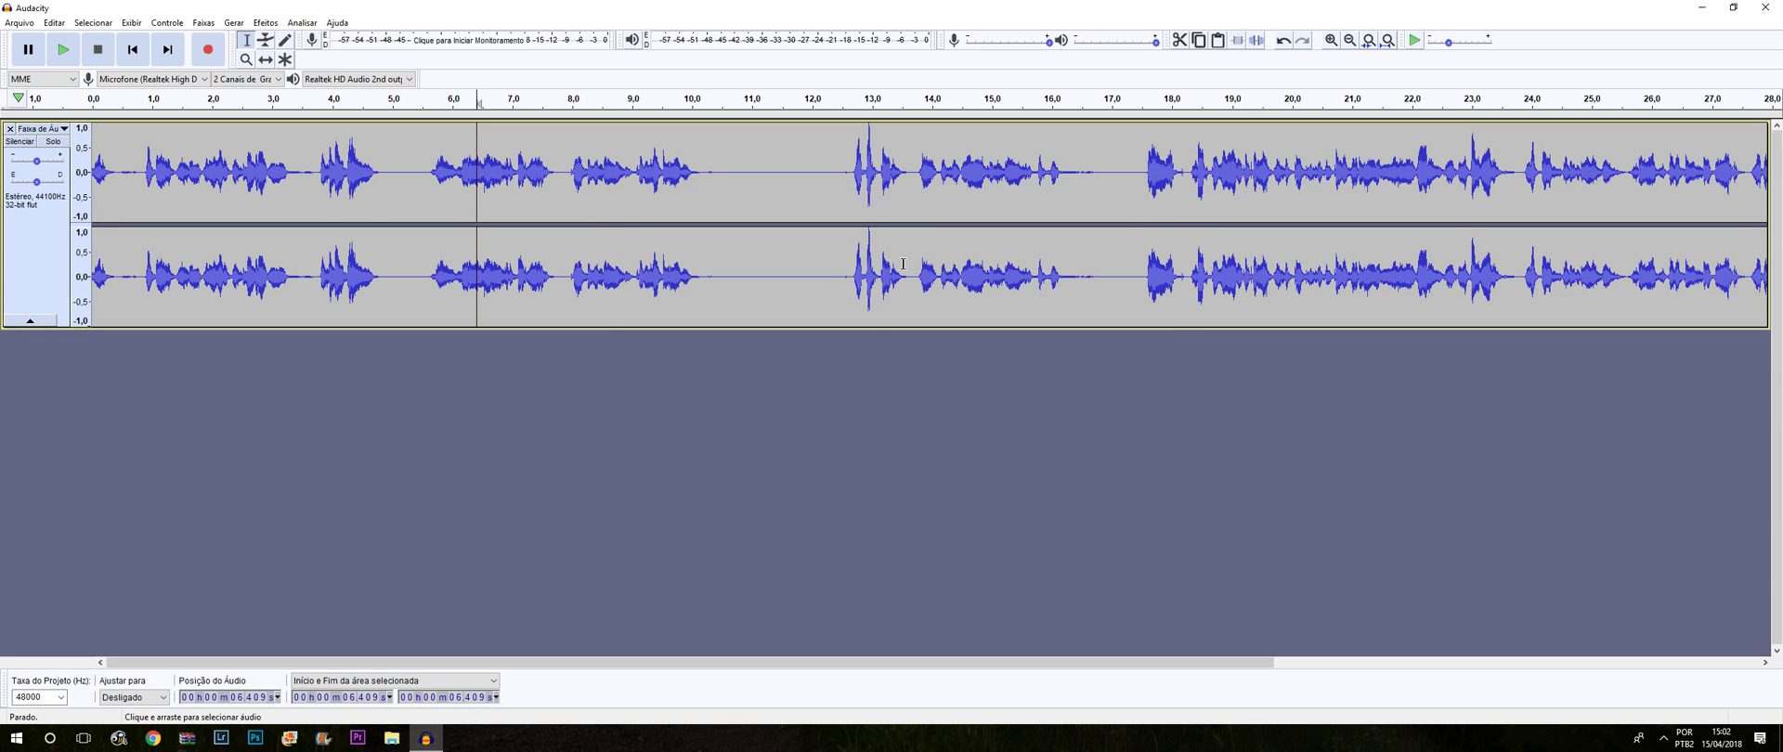
# Step: Try to export the recording to the desktop as an MP3 file with the default format options
pyautogui.click(20, 23)
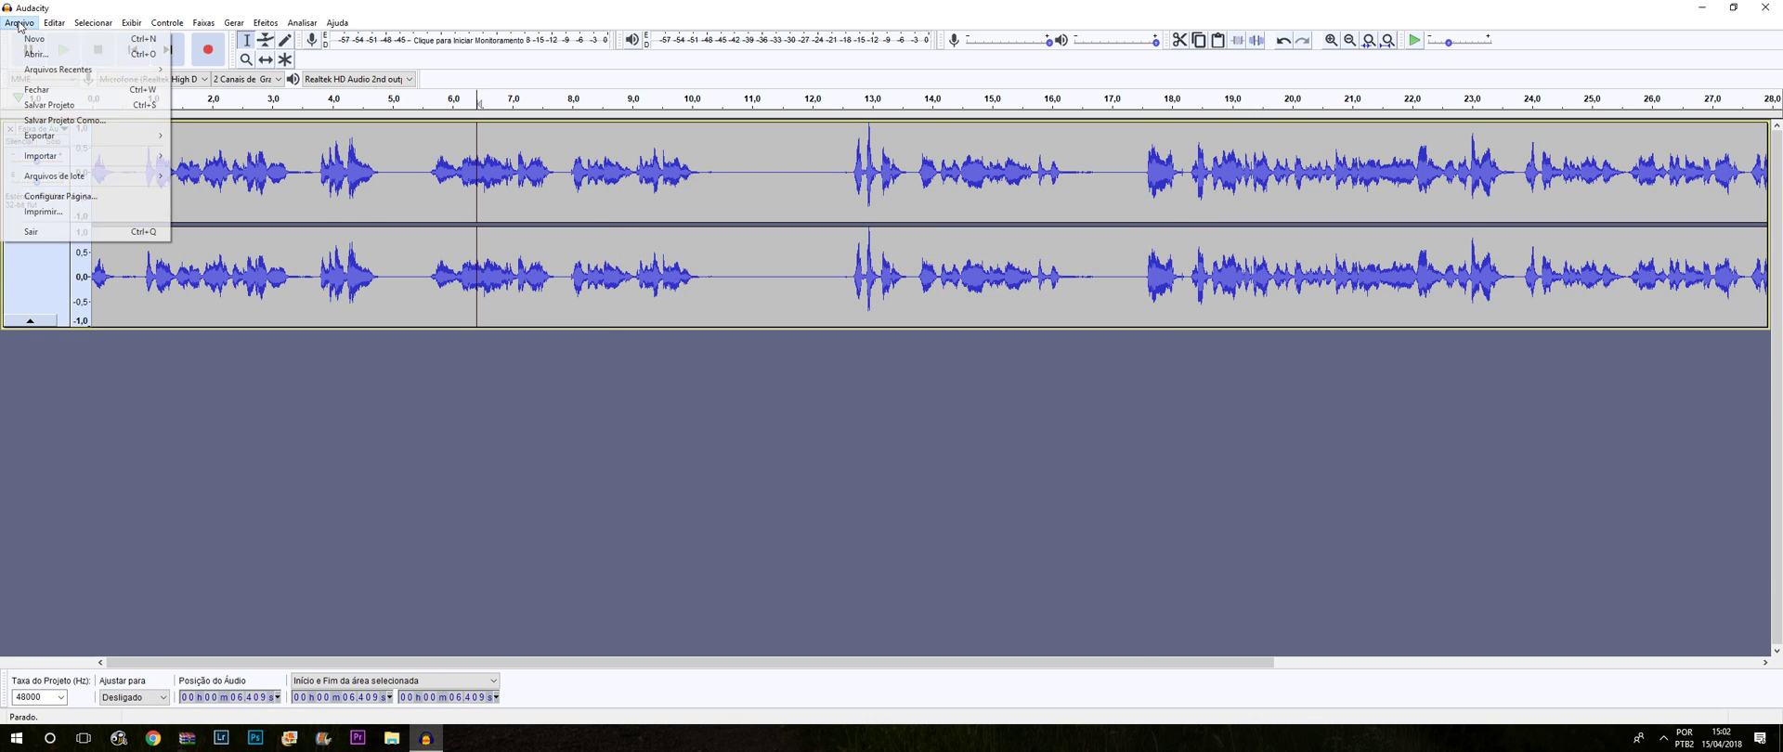
pyautogui.moveTo(112, 137)
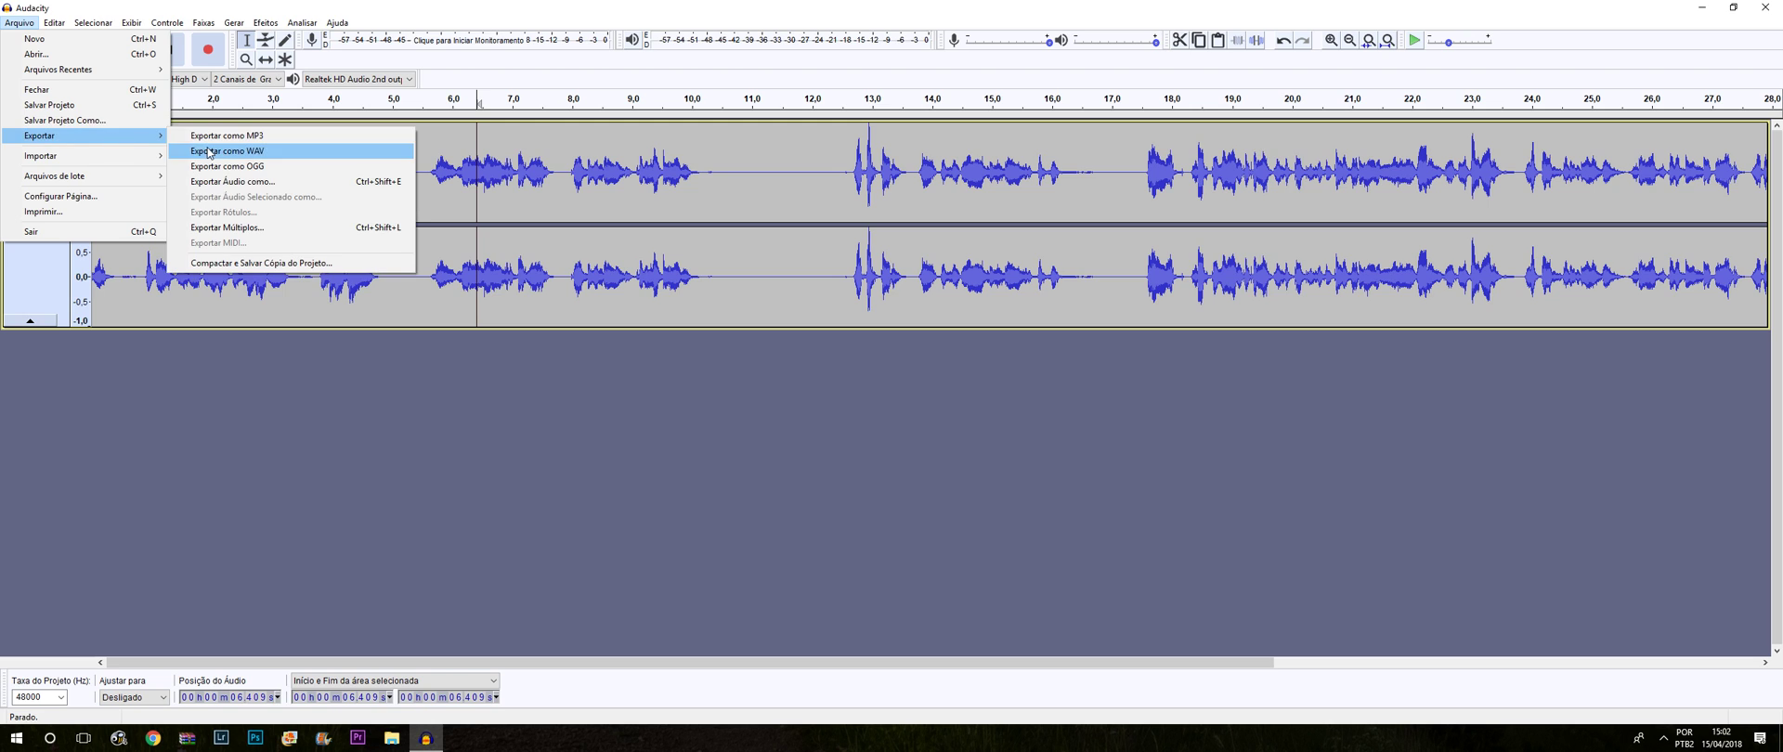
pyautogui.click(239, 135)
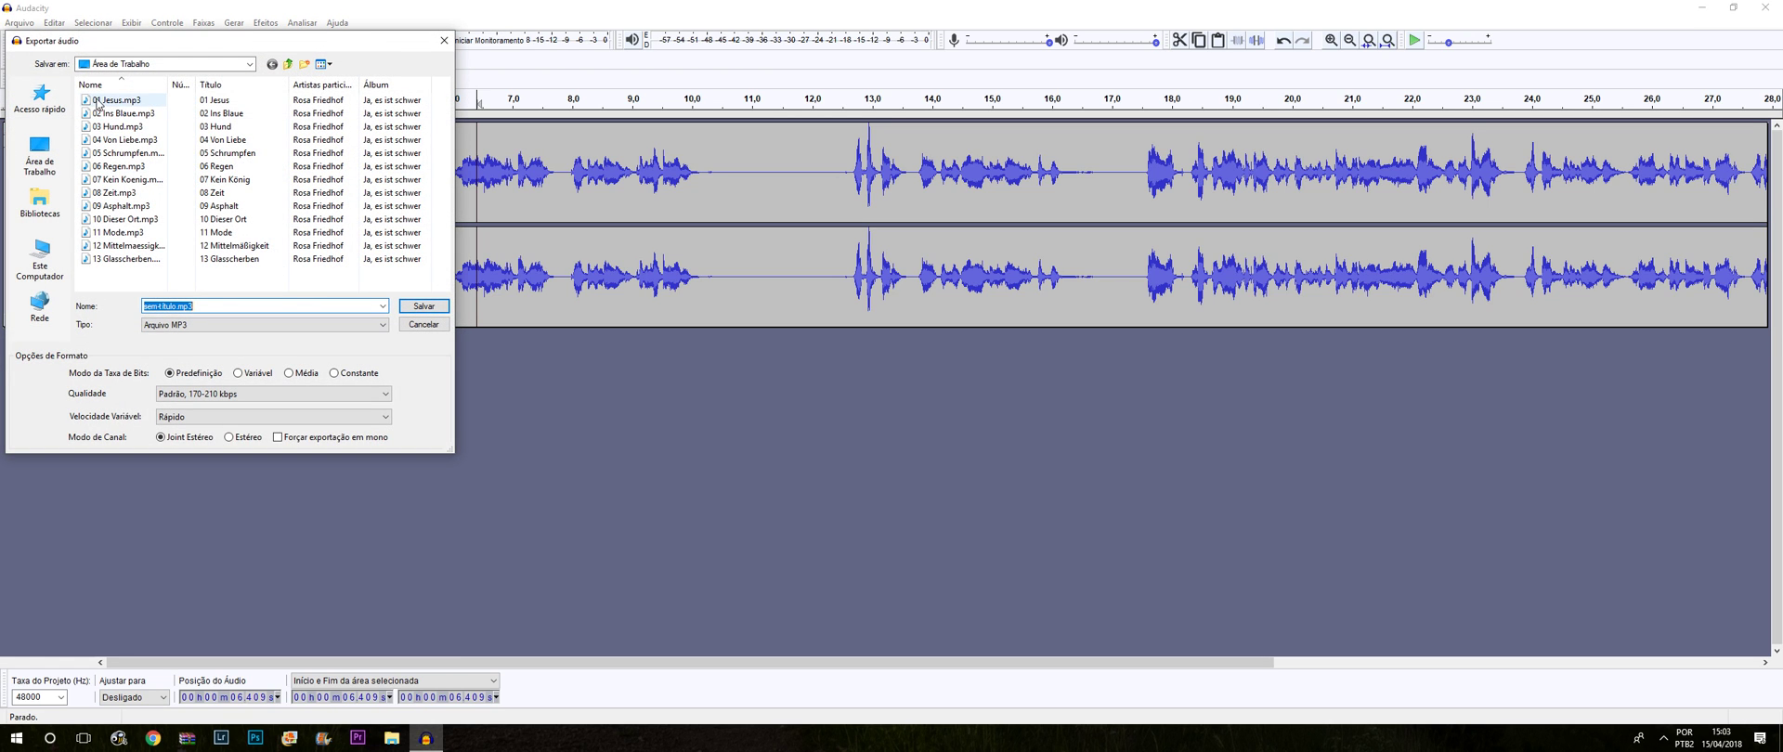
pyautogui.click(170, 306)
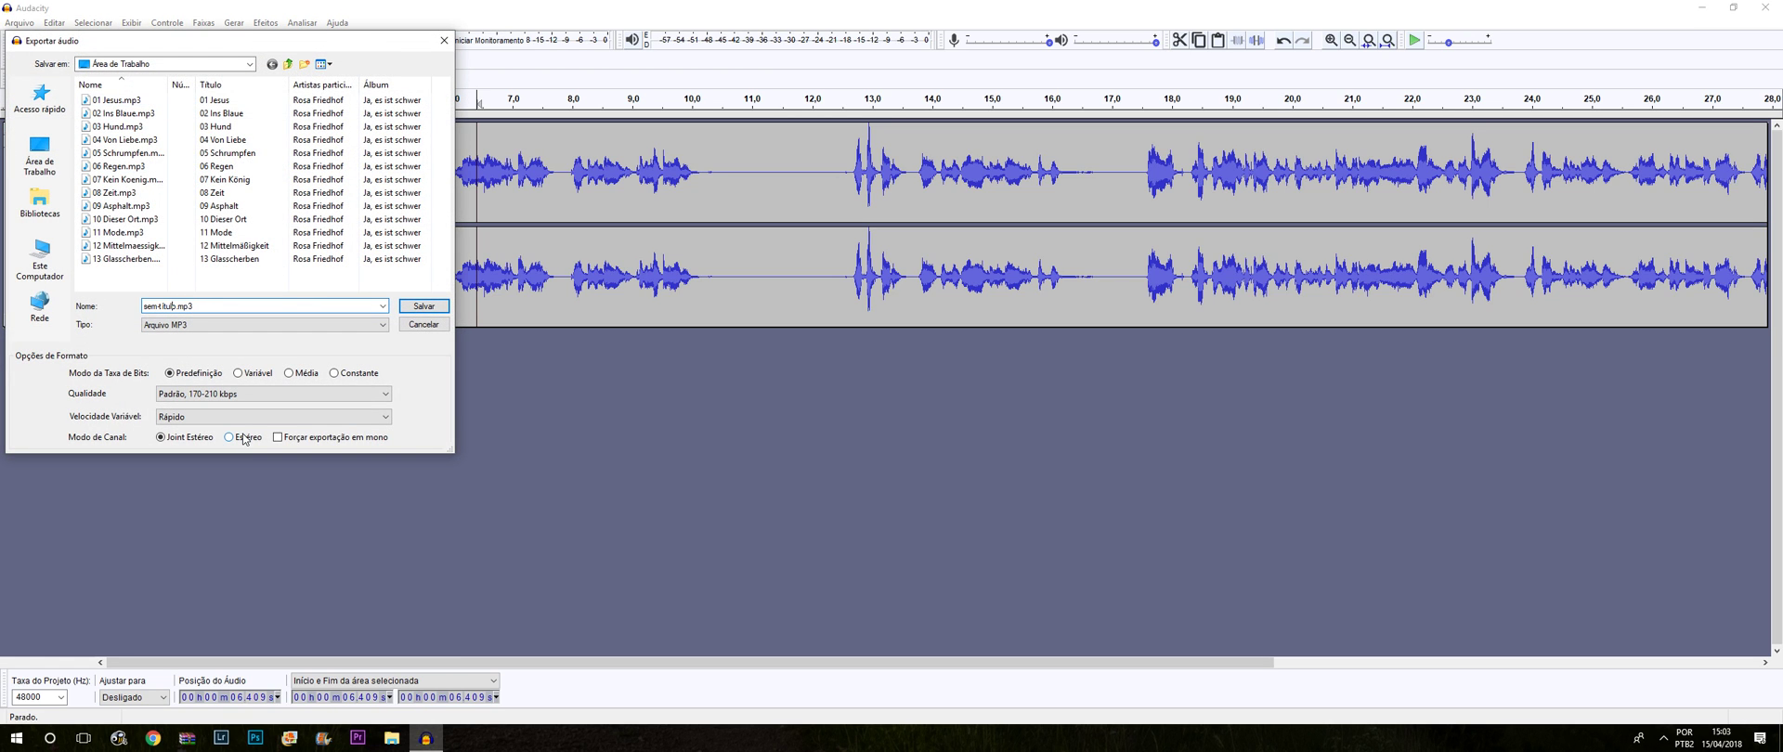
pyautogui.hotkey('ctrl', 'shift', 'Left')
pyautogui.hotkey('ctrl', 'shift', 'Left')
pyautogui.write('teste')
pyautogui.press('Return')
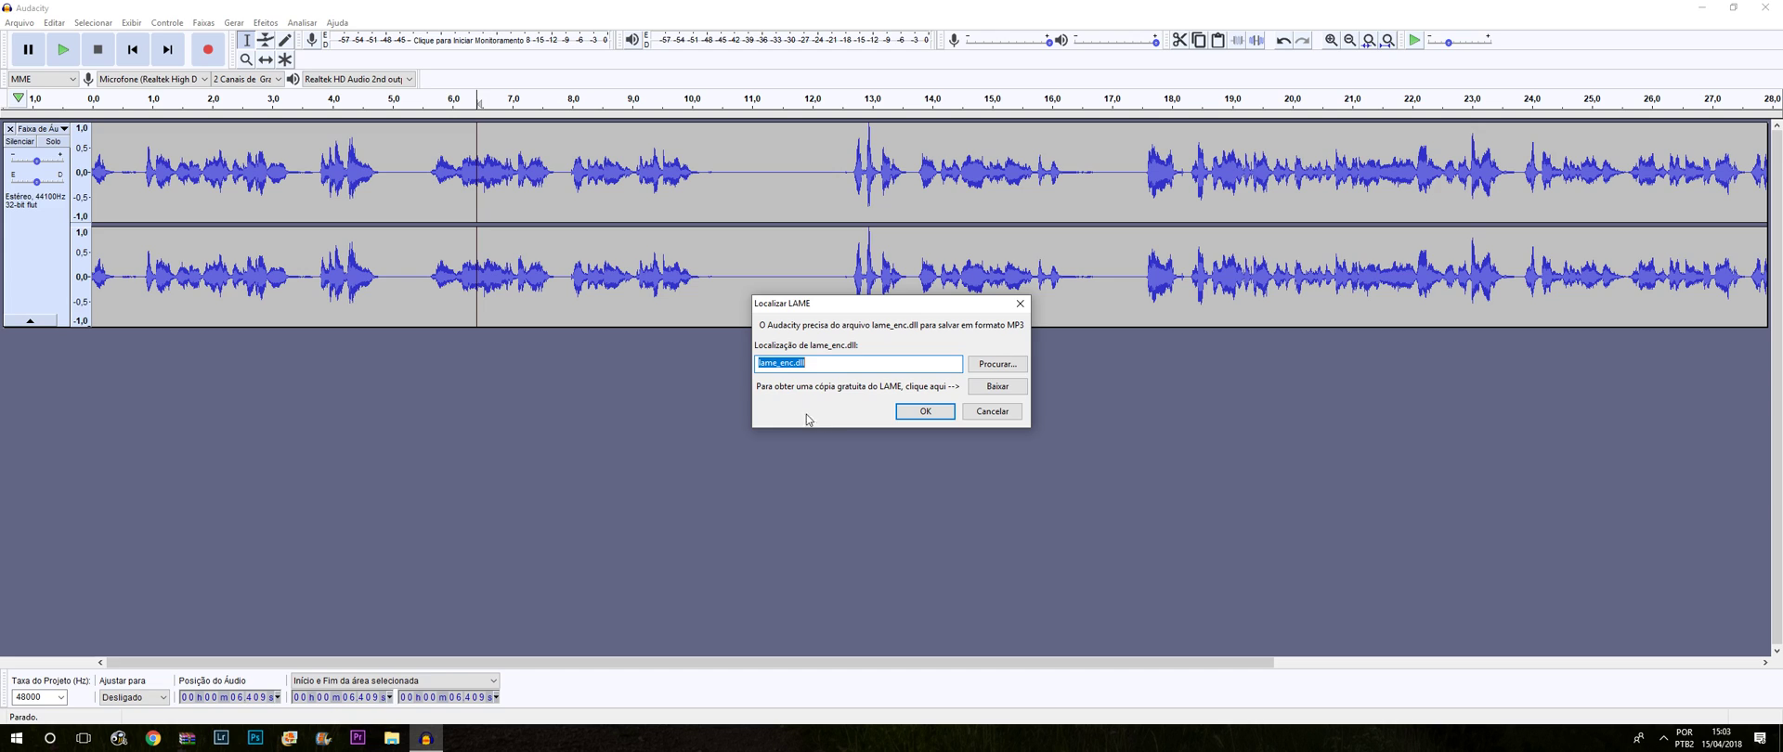
pyautogui.click(826, 361)
pyautogui.click(992, 412)
pyautogui.click(987, 370)
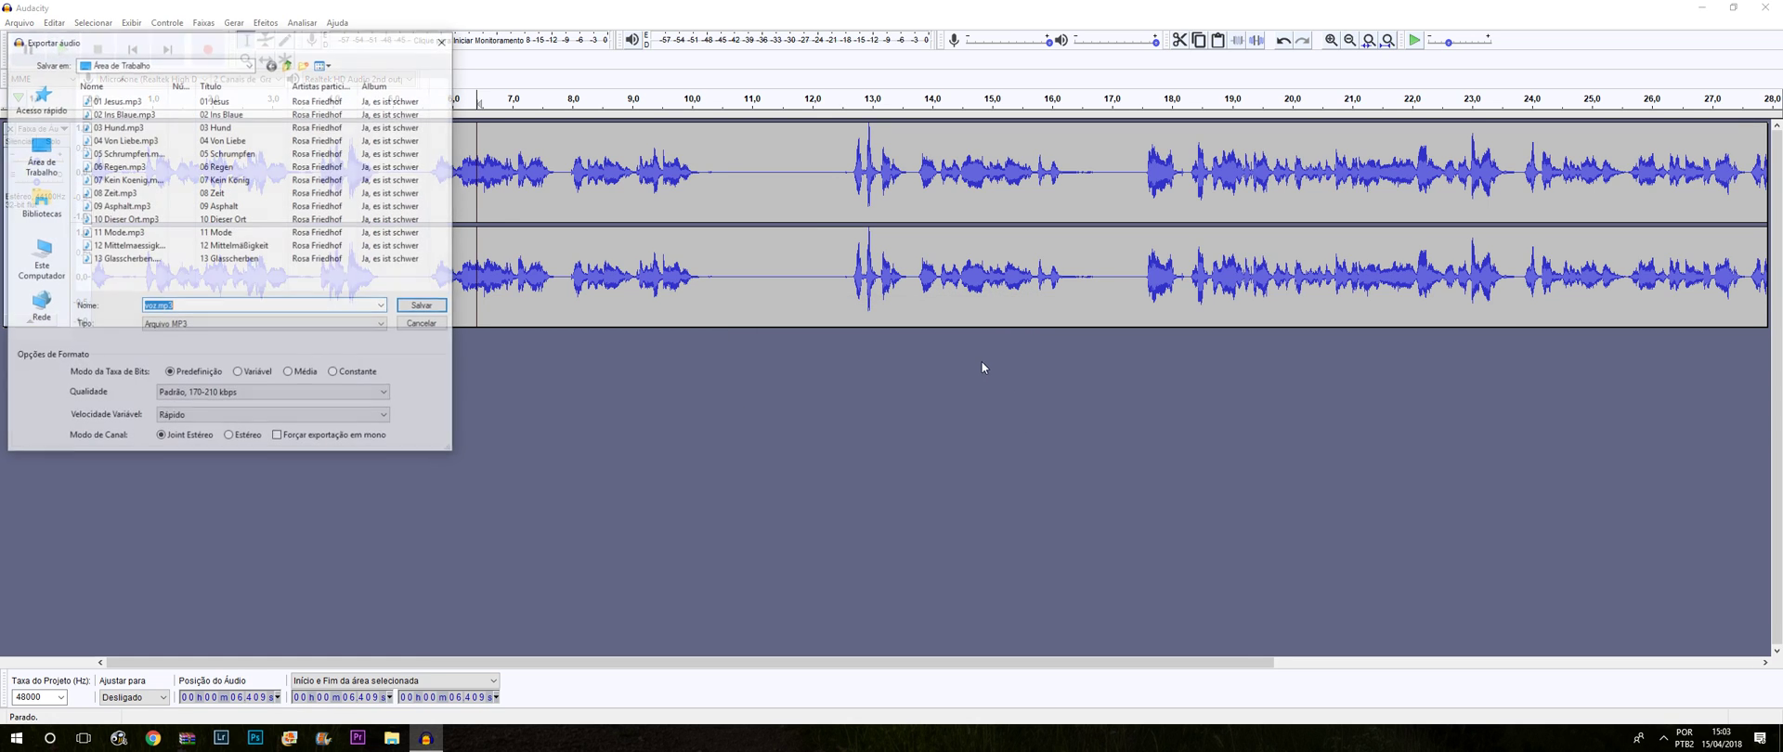
pyautogui.click(441, 32)
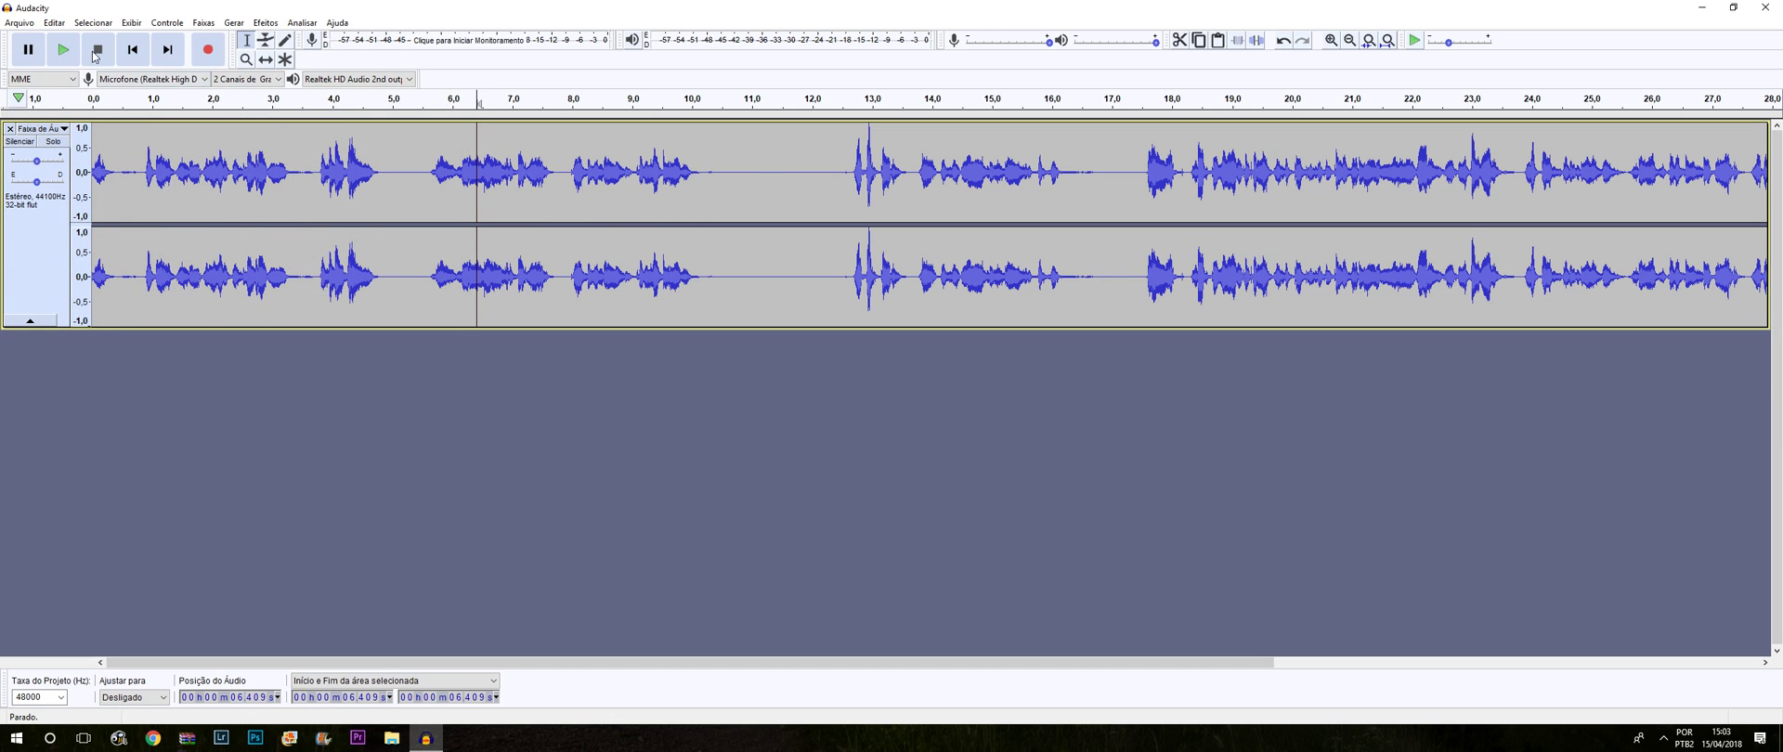
# Step: Export the recording to the desktop as a 16-bit PCM WAV, keeping the default file name and leaving the metadata tags empty
pyautogui.click(13, 26)
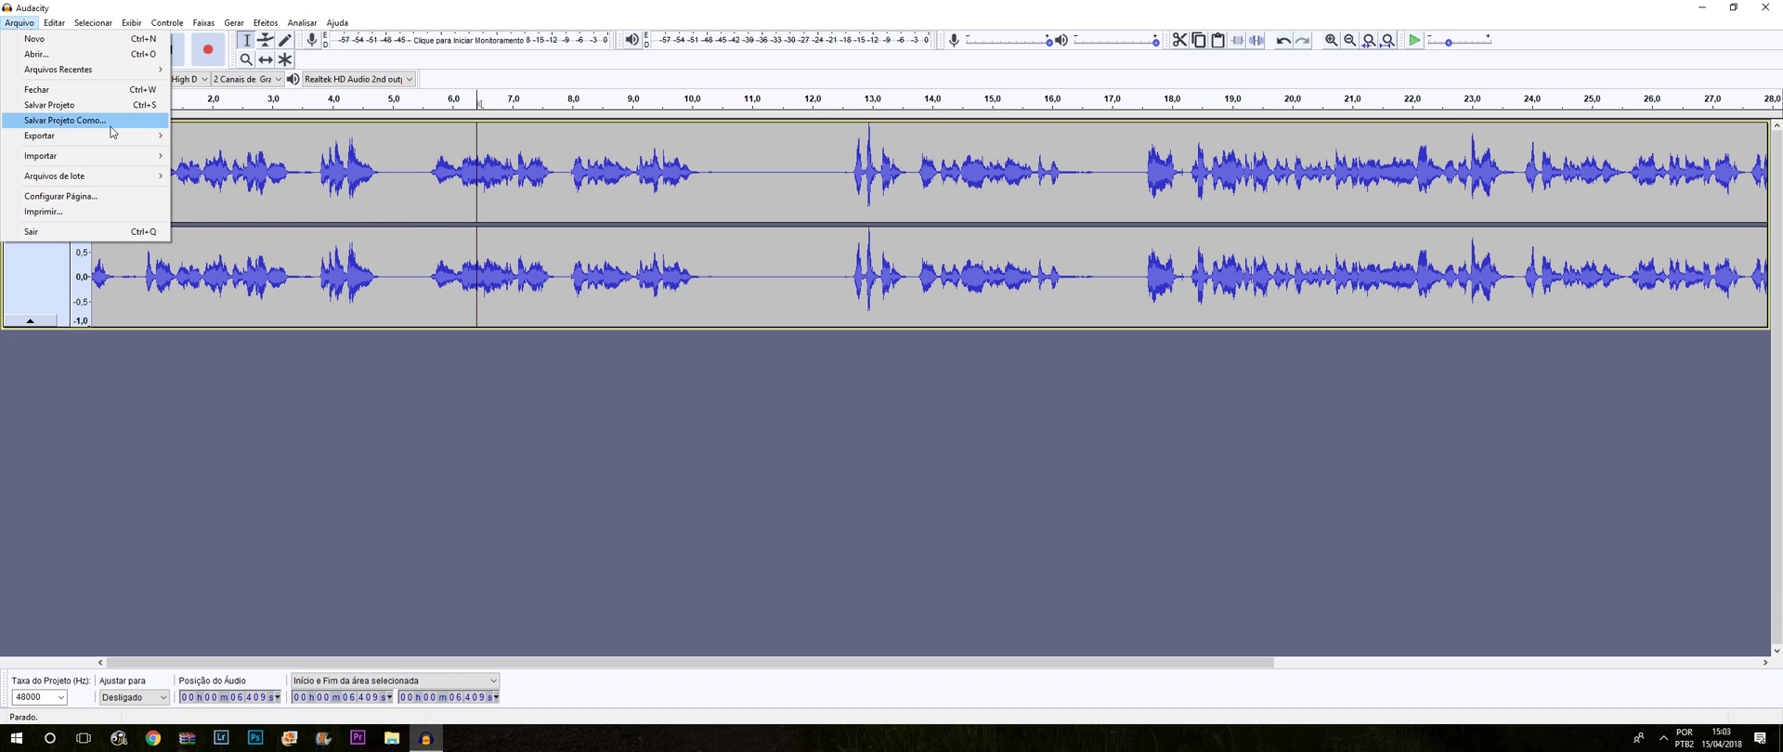
pyautogui.moveTo(111, 141)
pyautogui.click(228, 151)
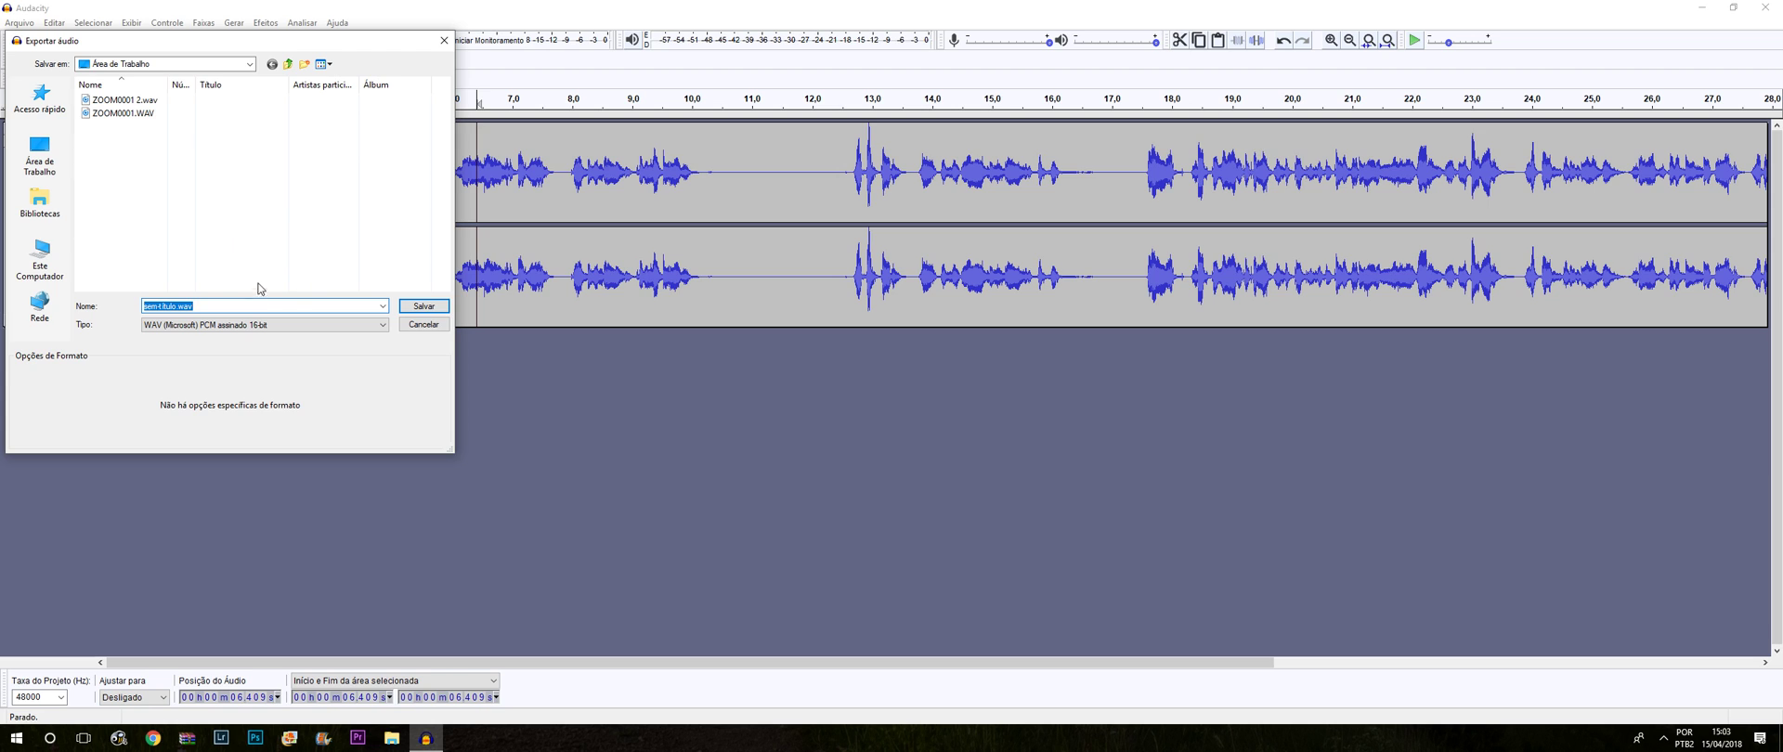
pyautogui.click(428, 308)
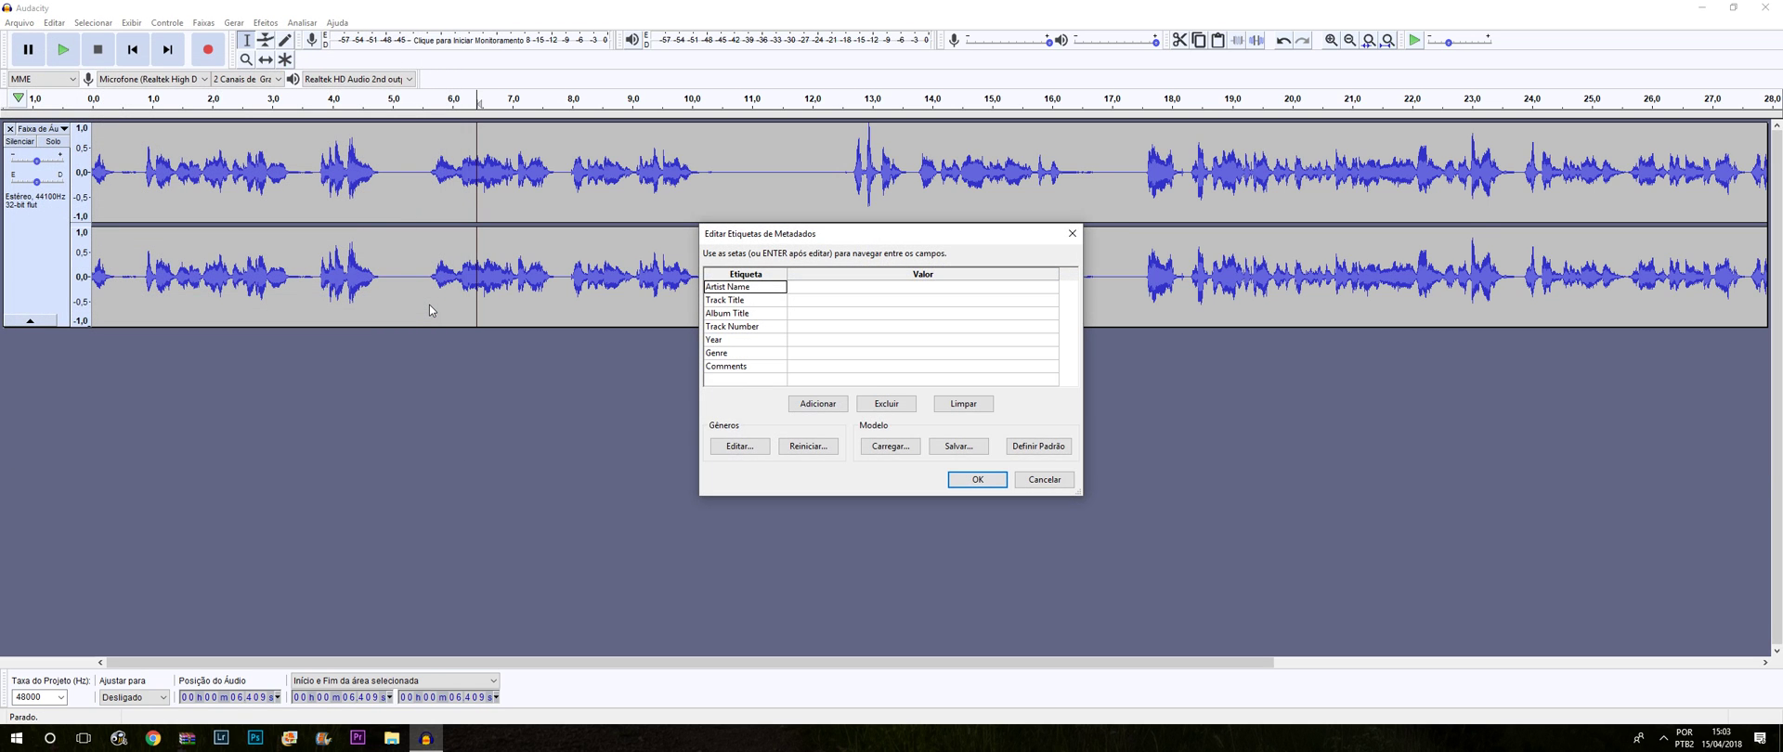
pyautogui.click(994, 483)
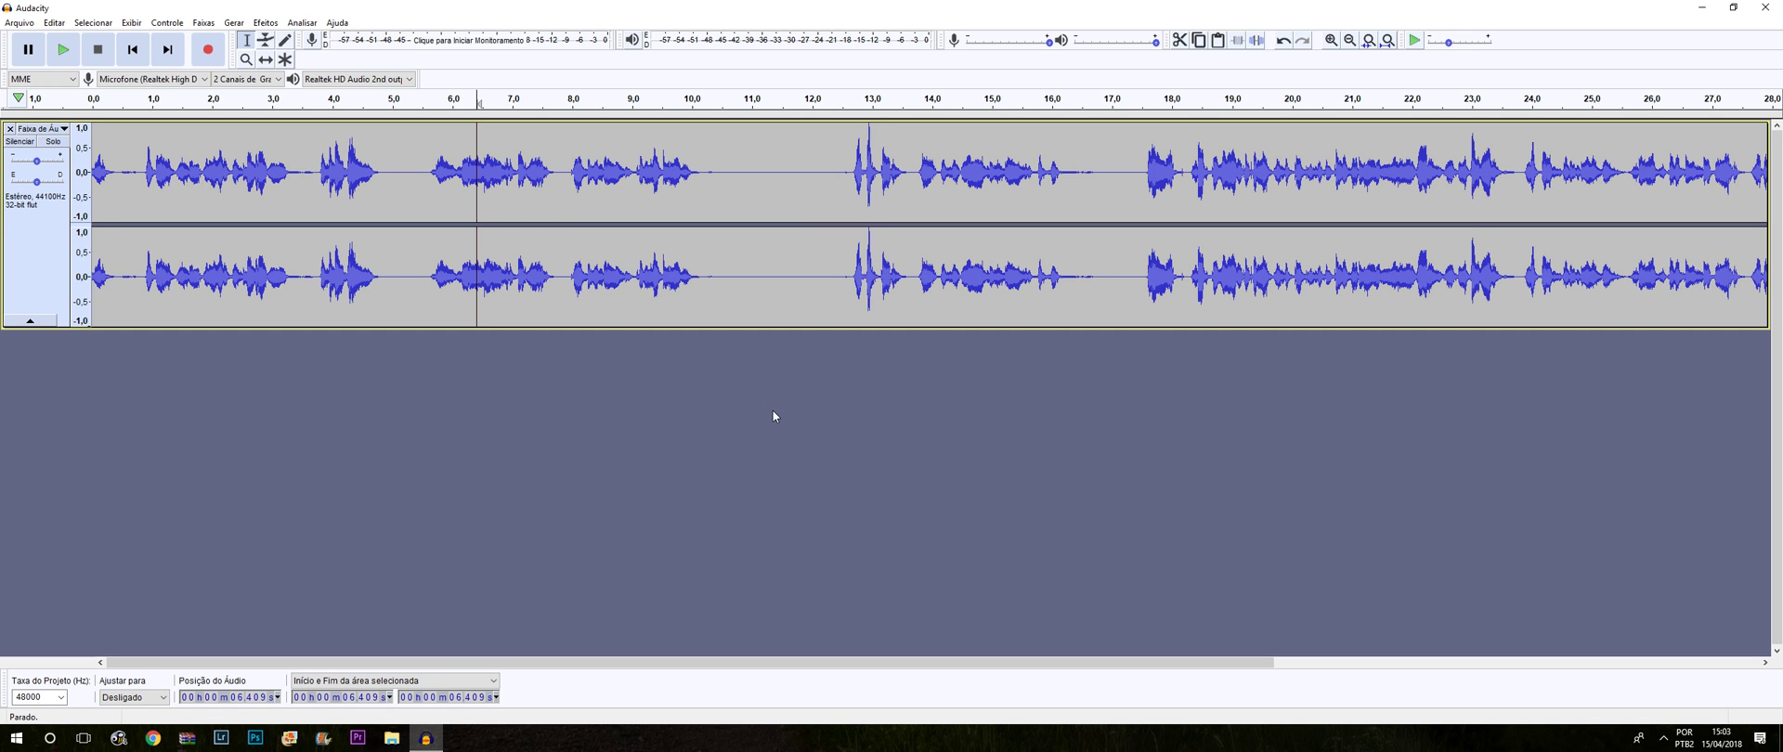
# Step: Play the exported WAV from the desktop in Groove Música, skipping to a later part, and return to Audacity
pyautogui.press('super+d')
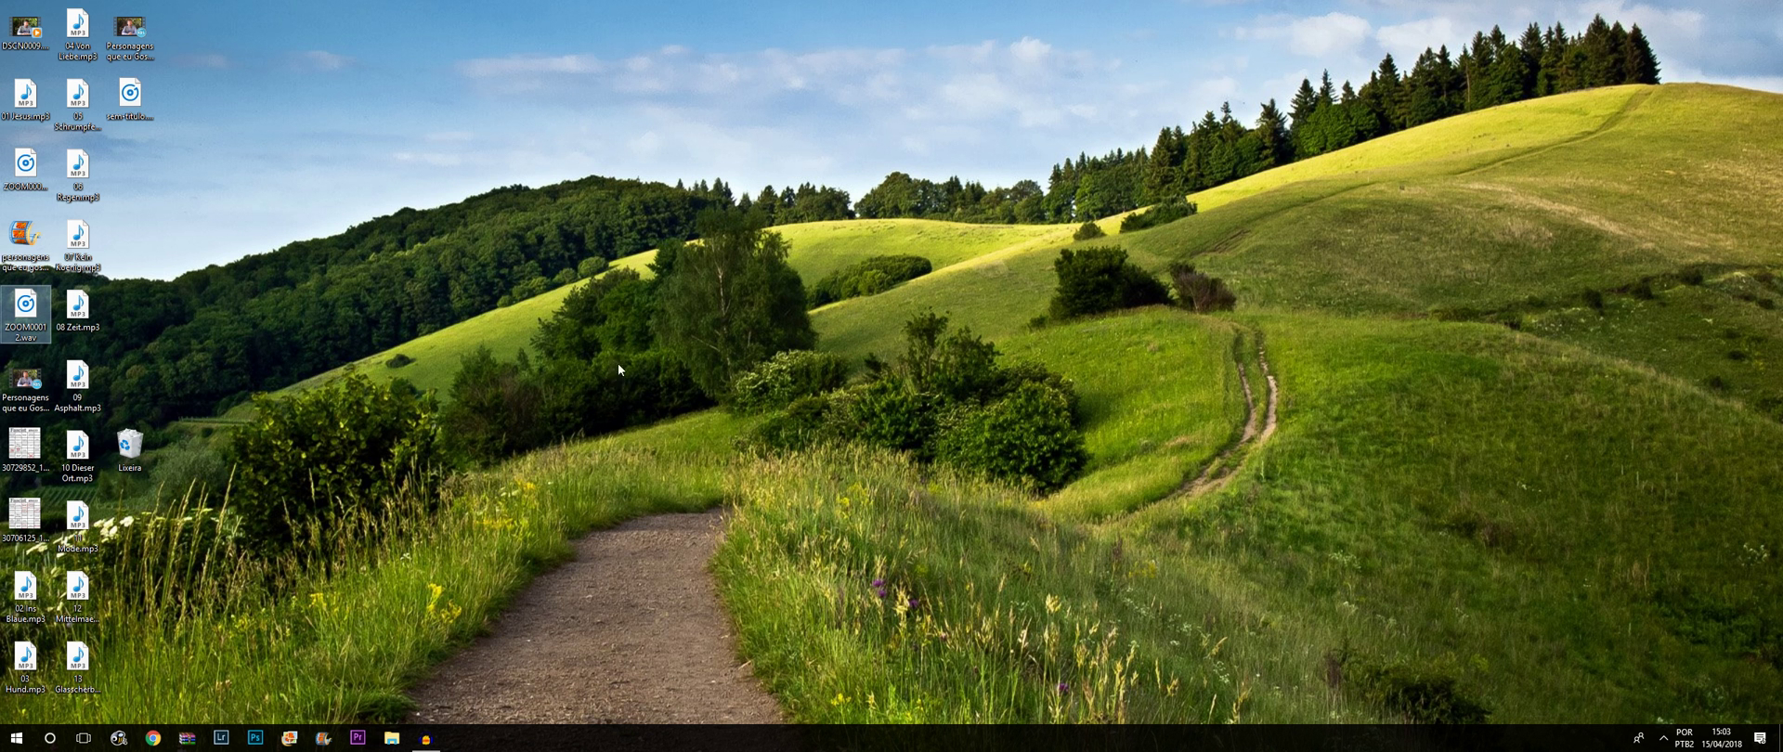
pyautogui.doubleClick(121, 97)
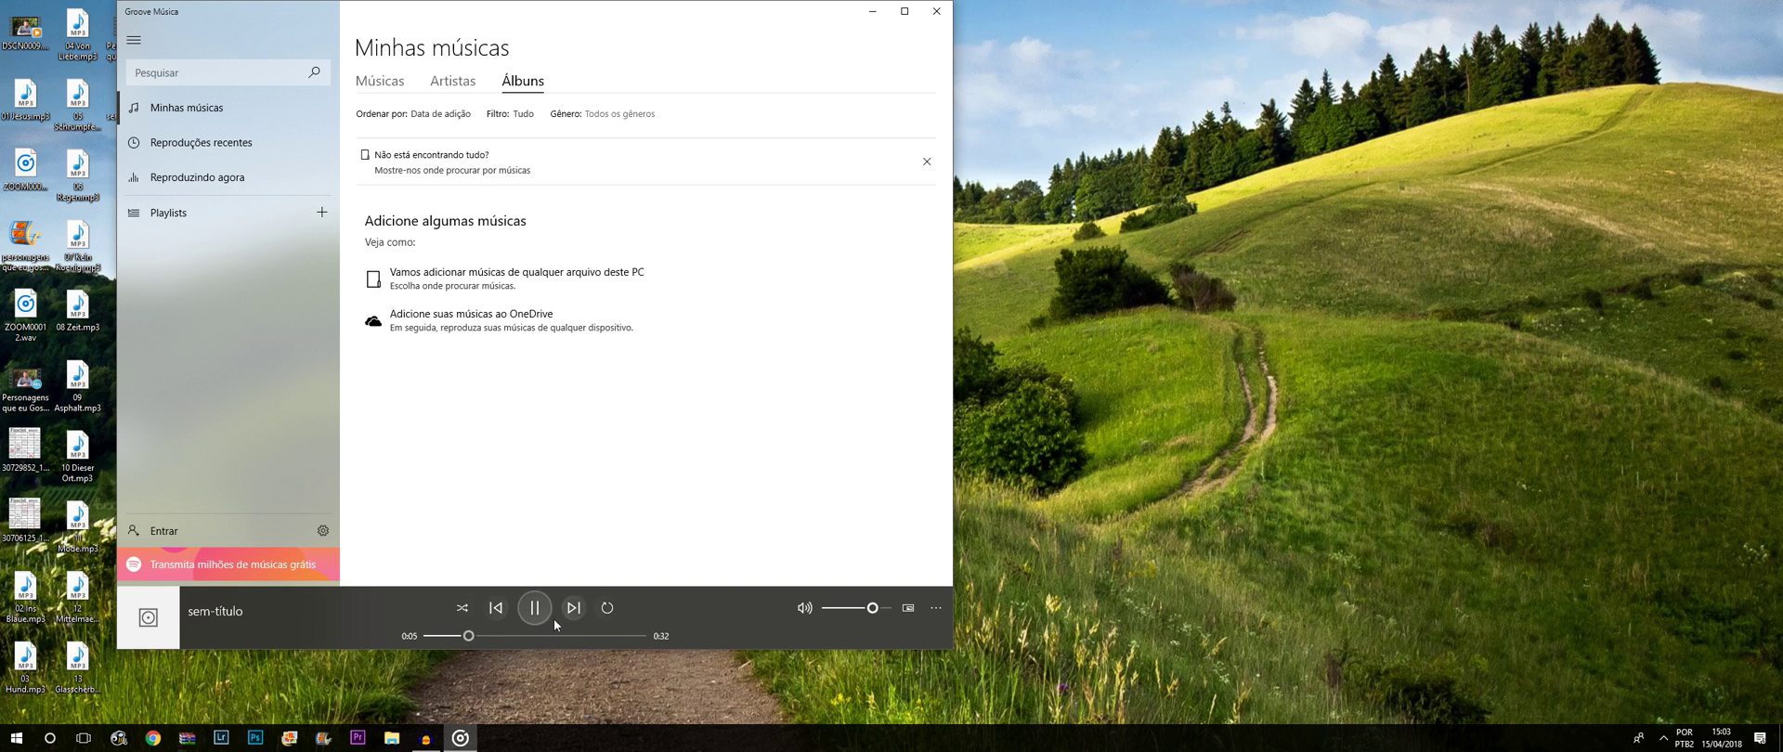
pyautogui.click(578, 636)
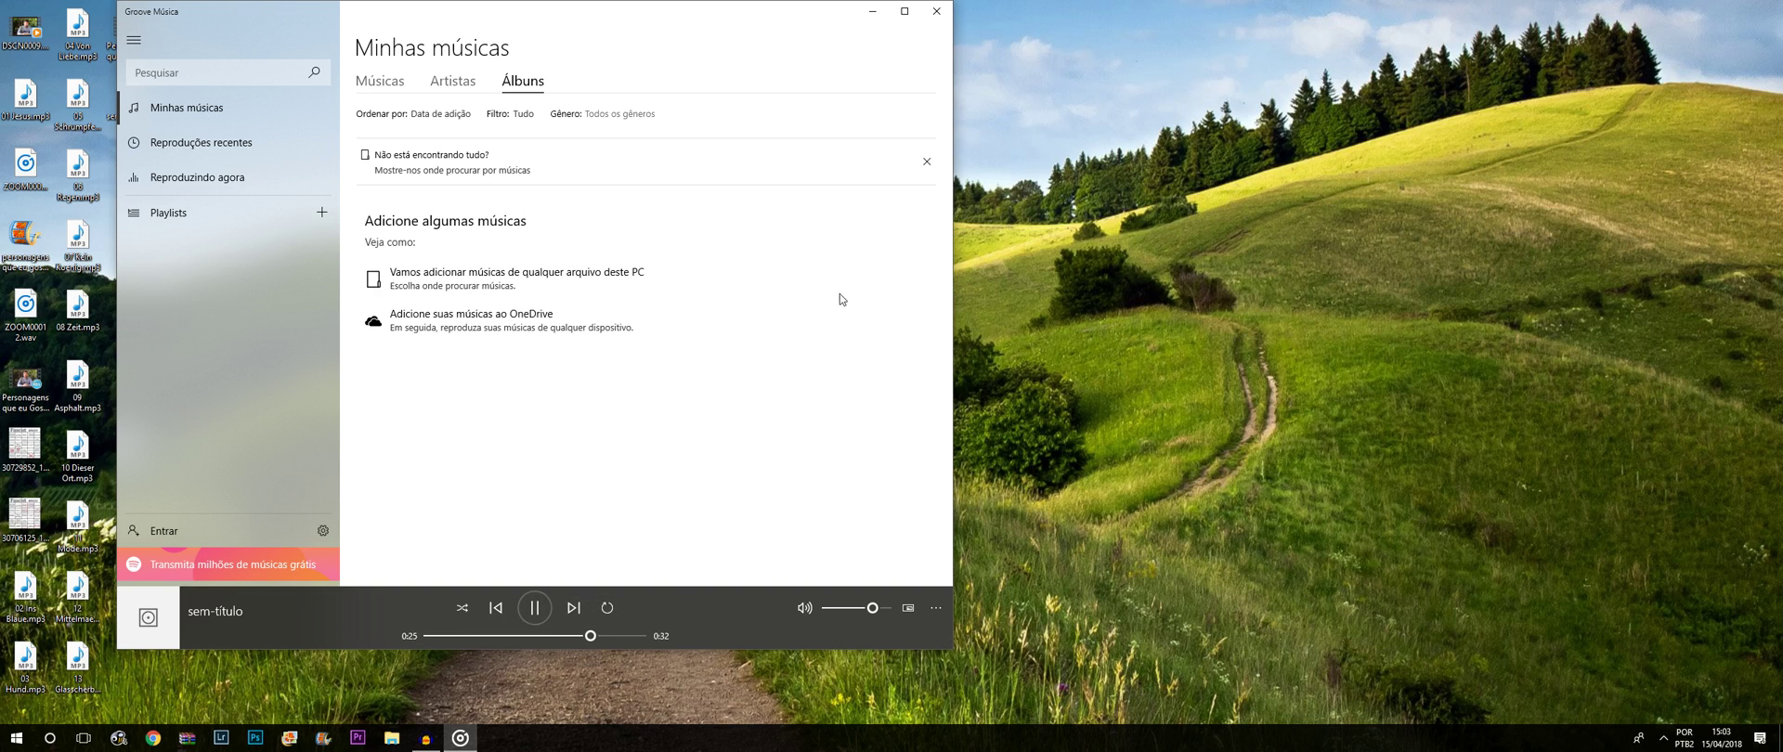
pyautogui.click(937, 13)
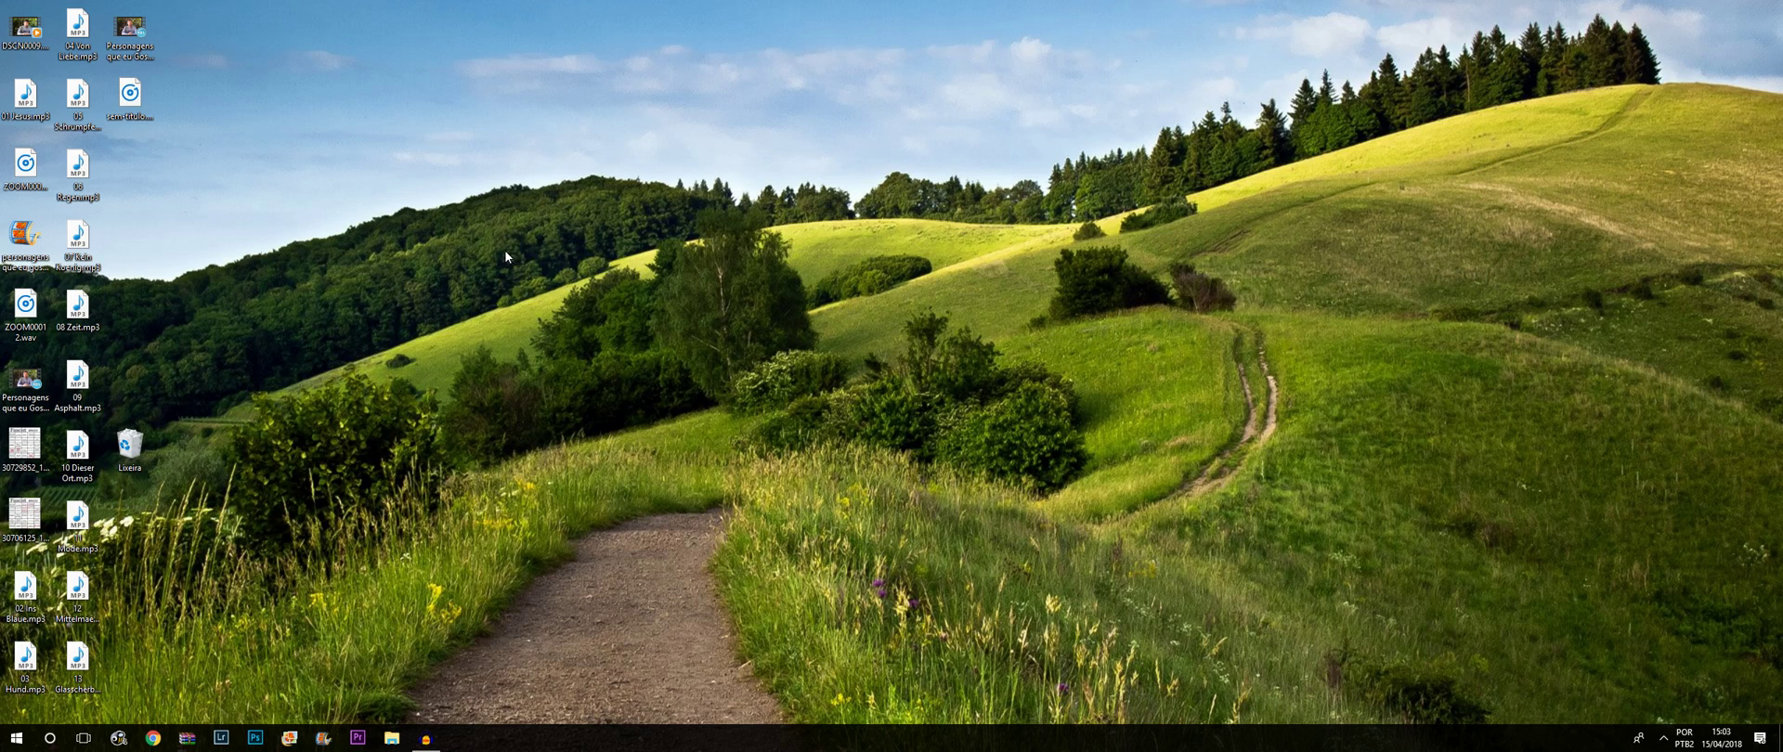
pyautogui.click(130, 96)
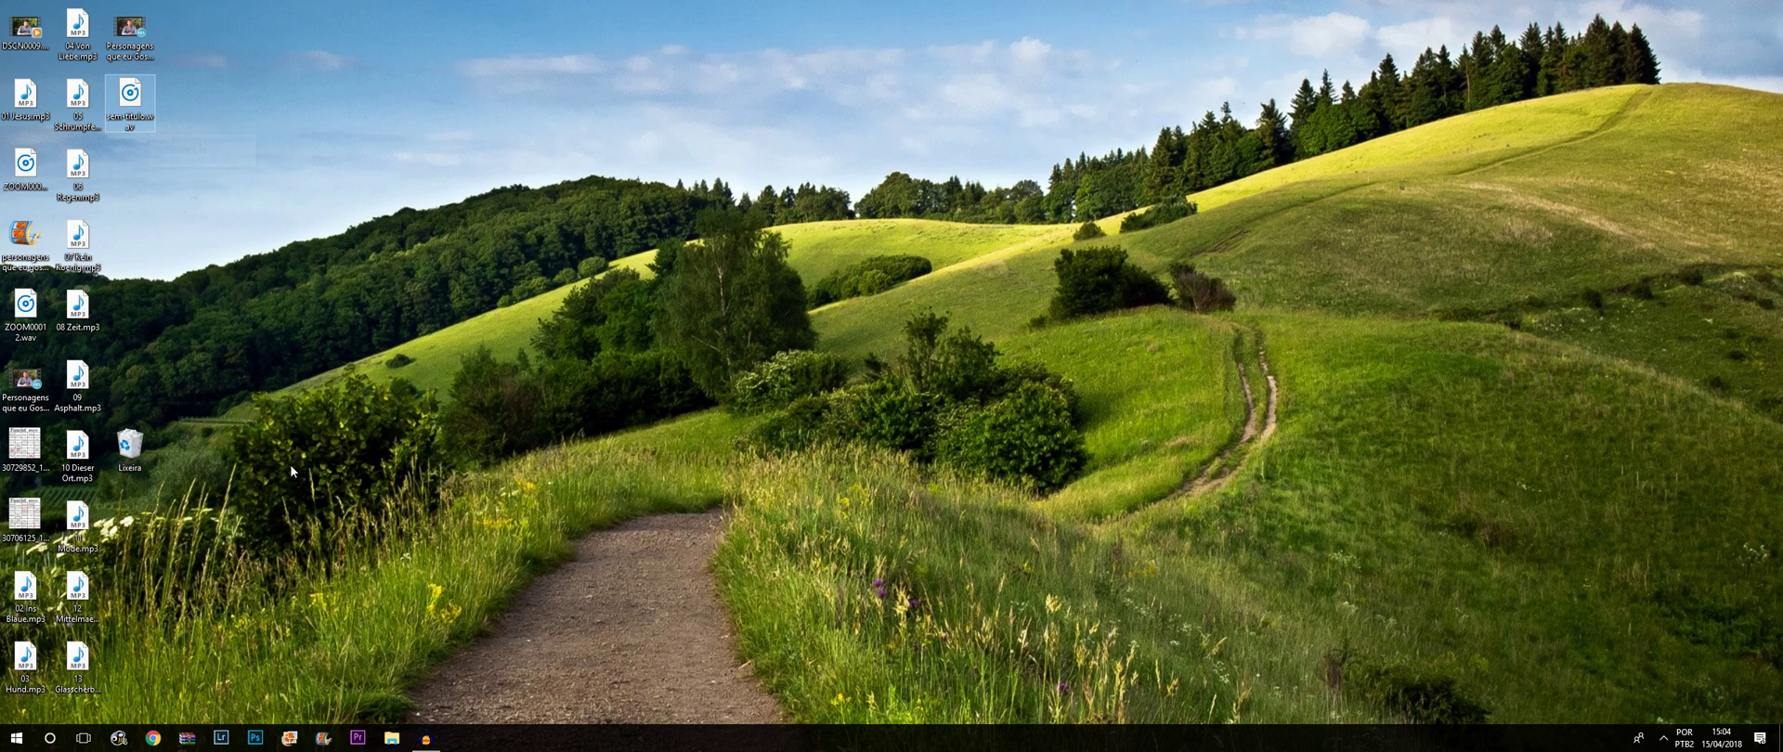
pyautogui.click(392, 737)
pyautogui.click(425, 738)
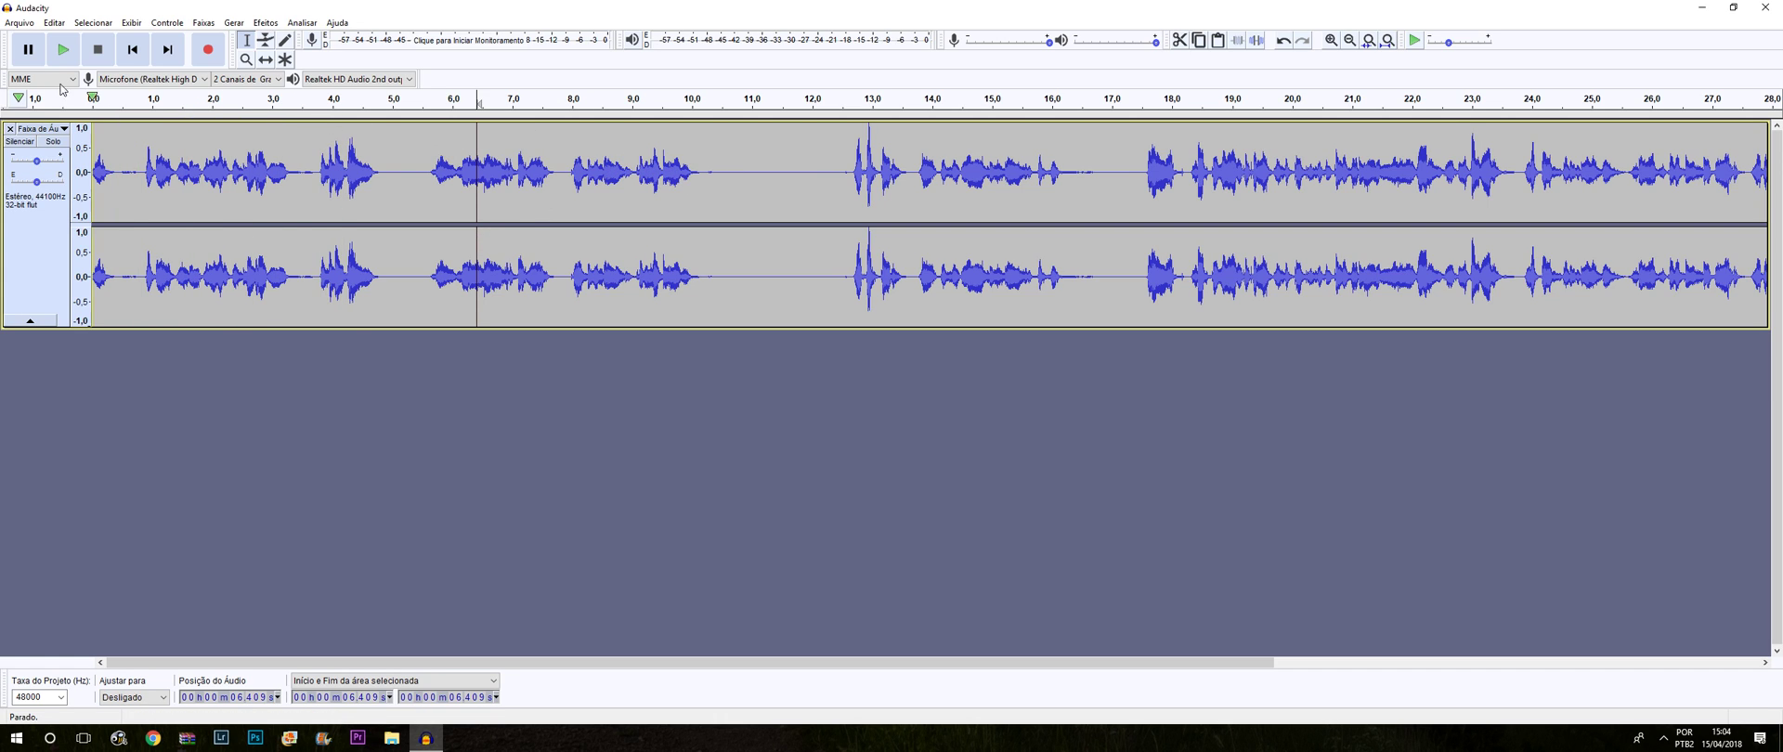
pyautogui.scroll(16, 685, 176)
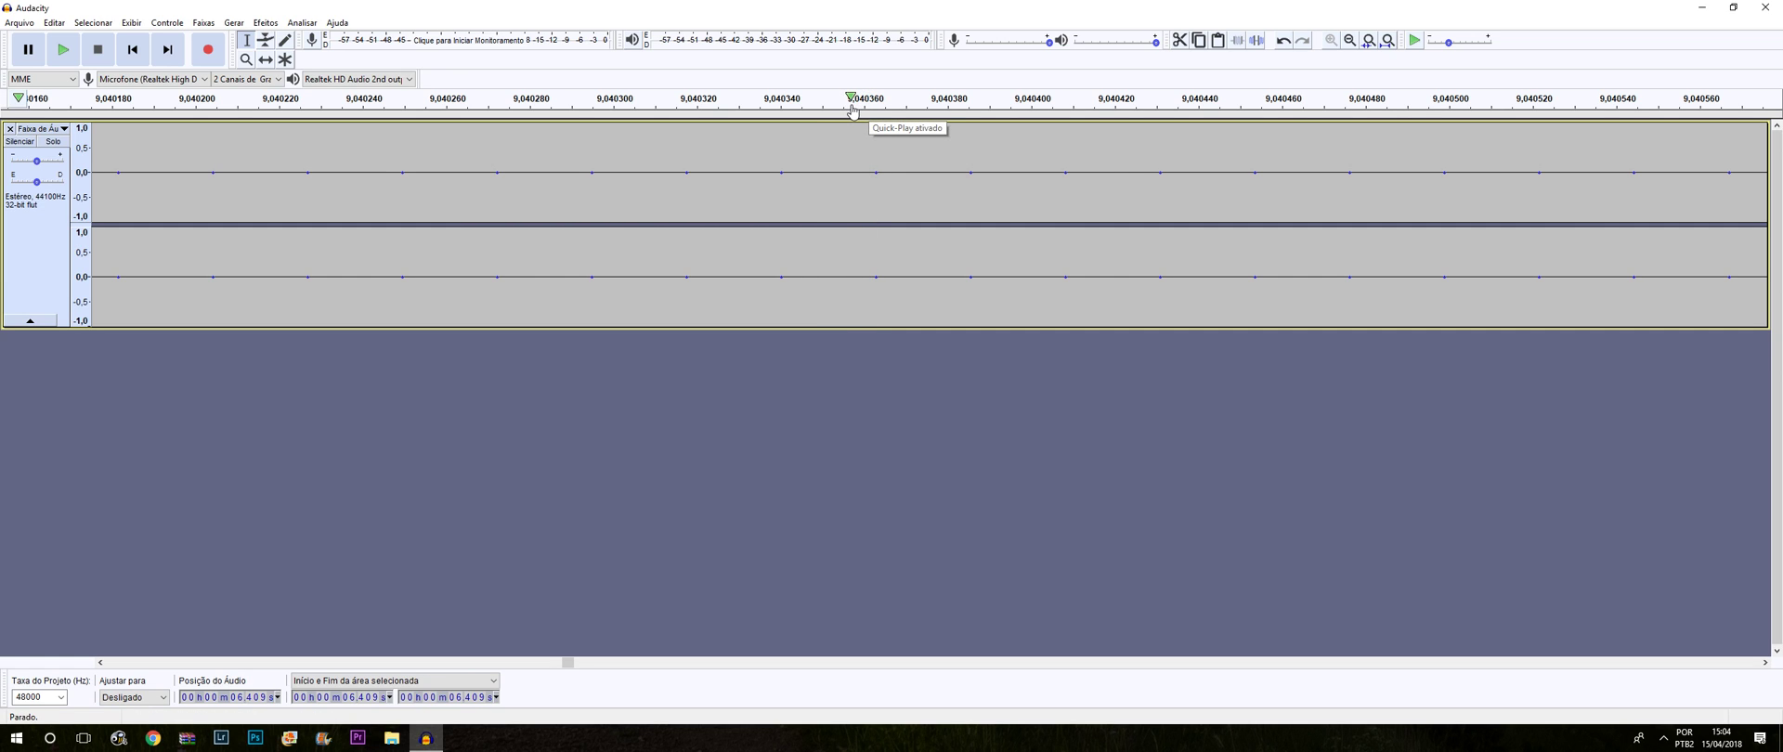
pyautogui.click(875, 174)
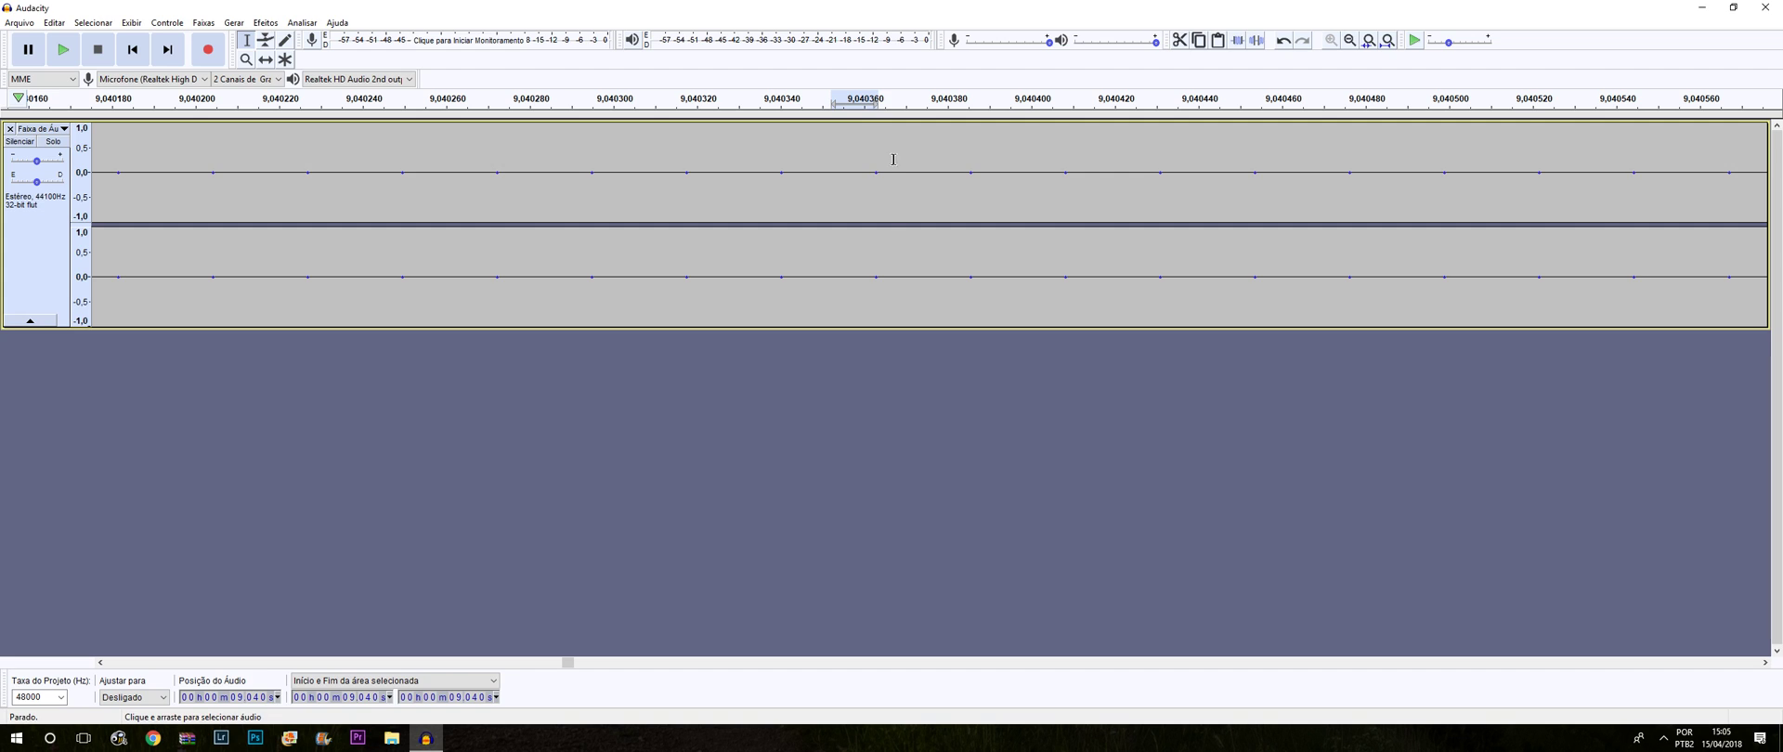
pyautogui.click(879, 172)
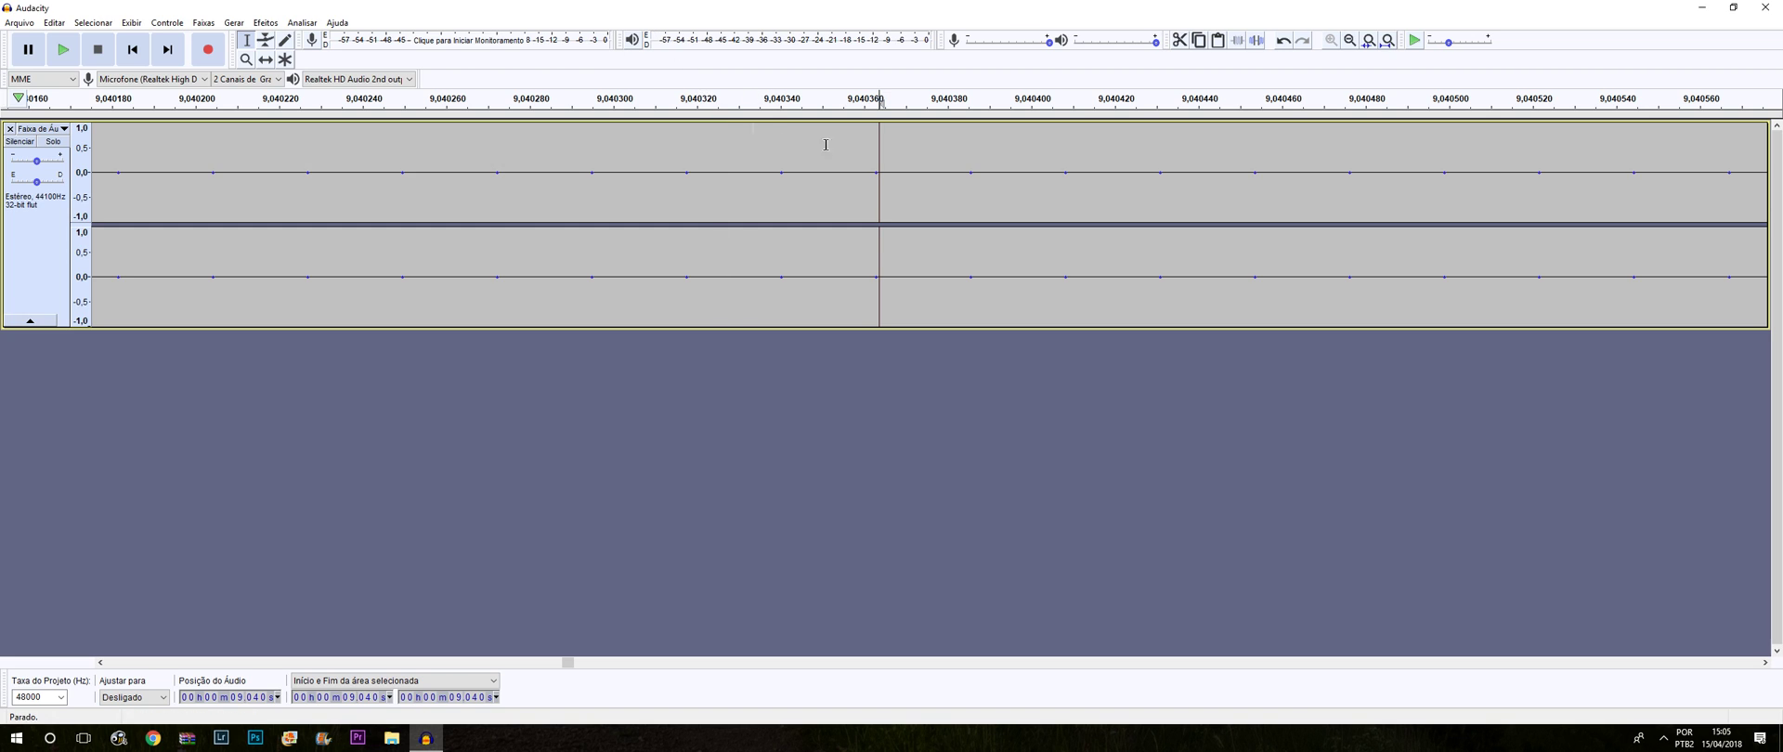
# Step: Review the playback, device and quality preferences and close them without changing any setting
pyautogui.click(54, 22)
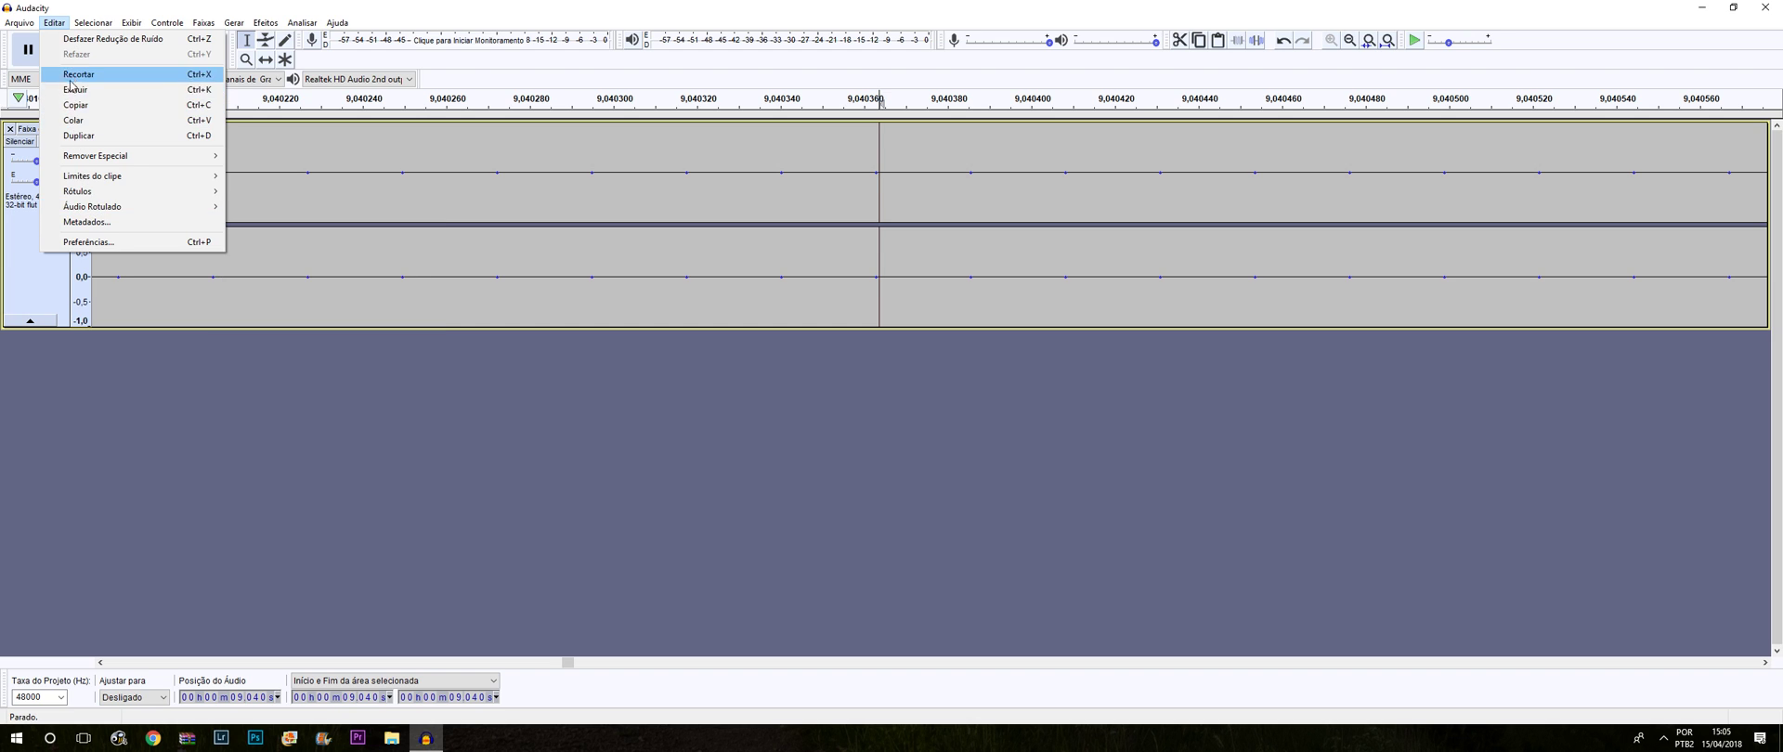
pyautogui.click(88, 242)
pyautogui.click(661, 226)
pyautogui.click(664, 237)
pyautogui.click(665, 226)
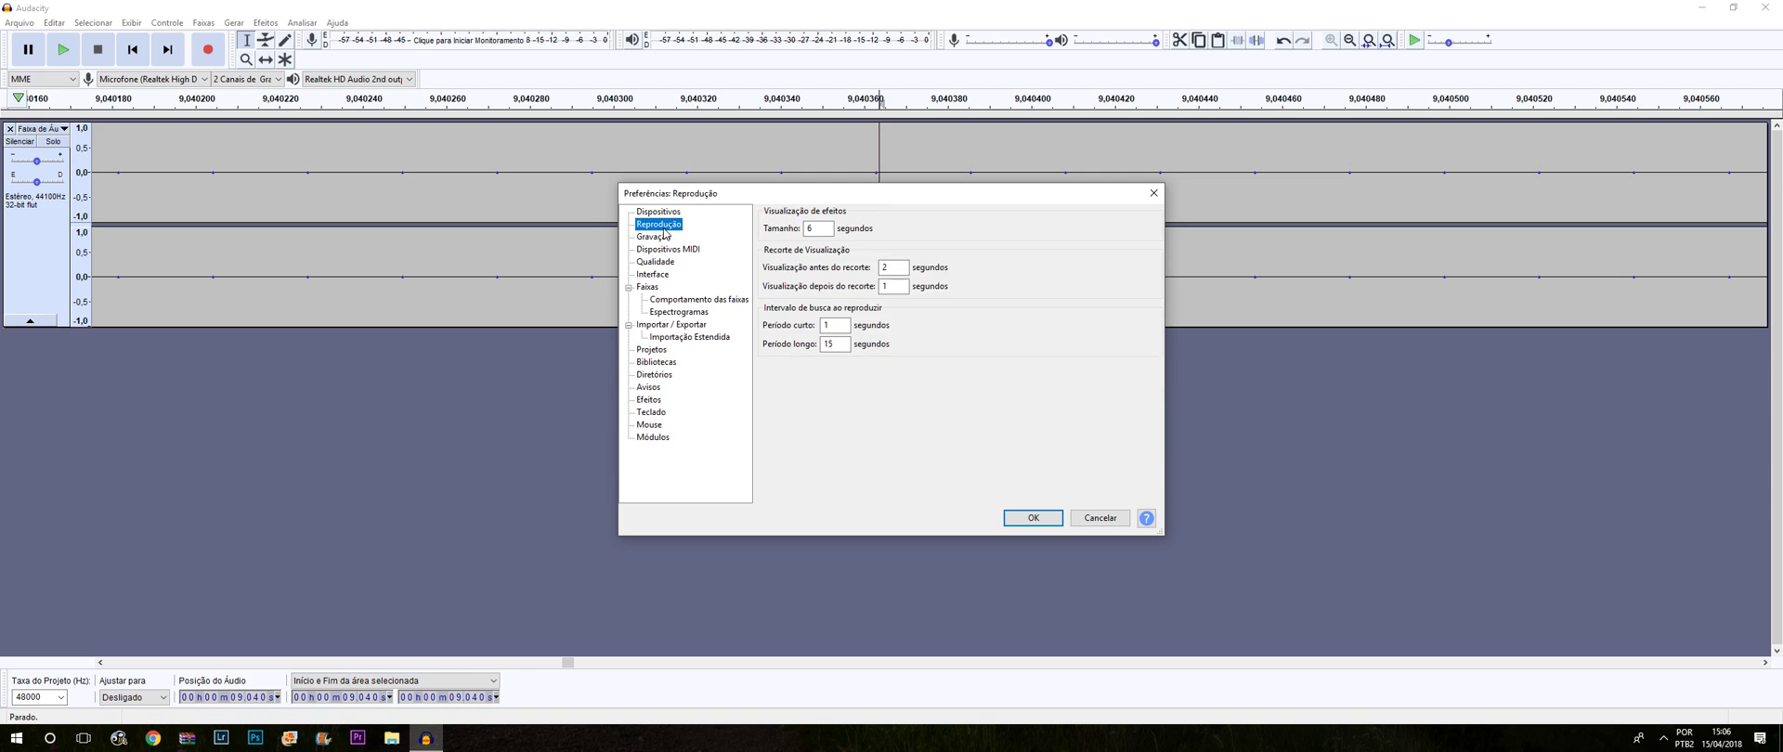
pyautogui.click(681, 213)
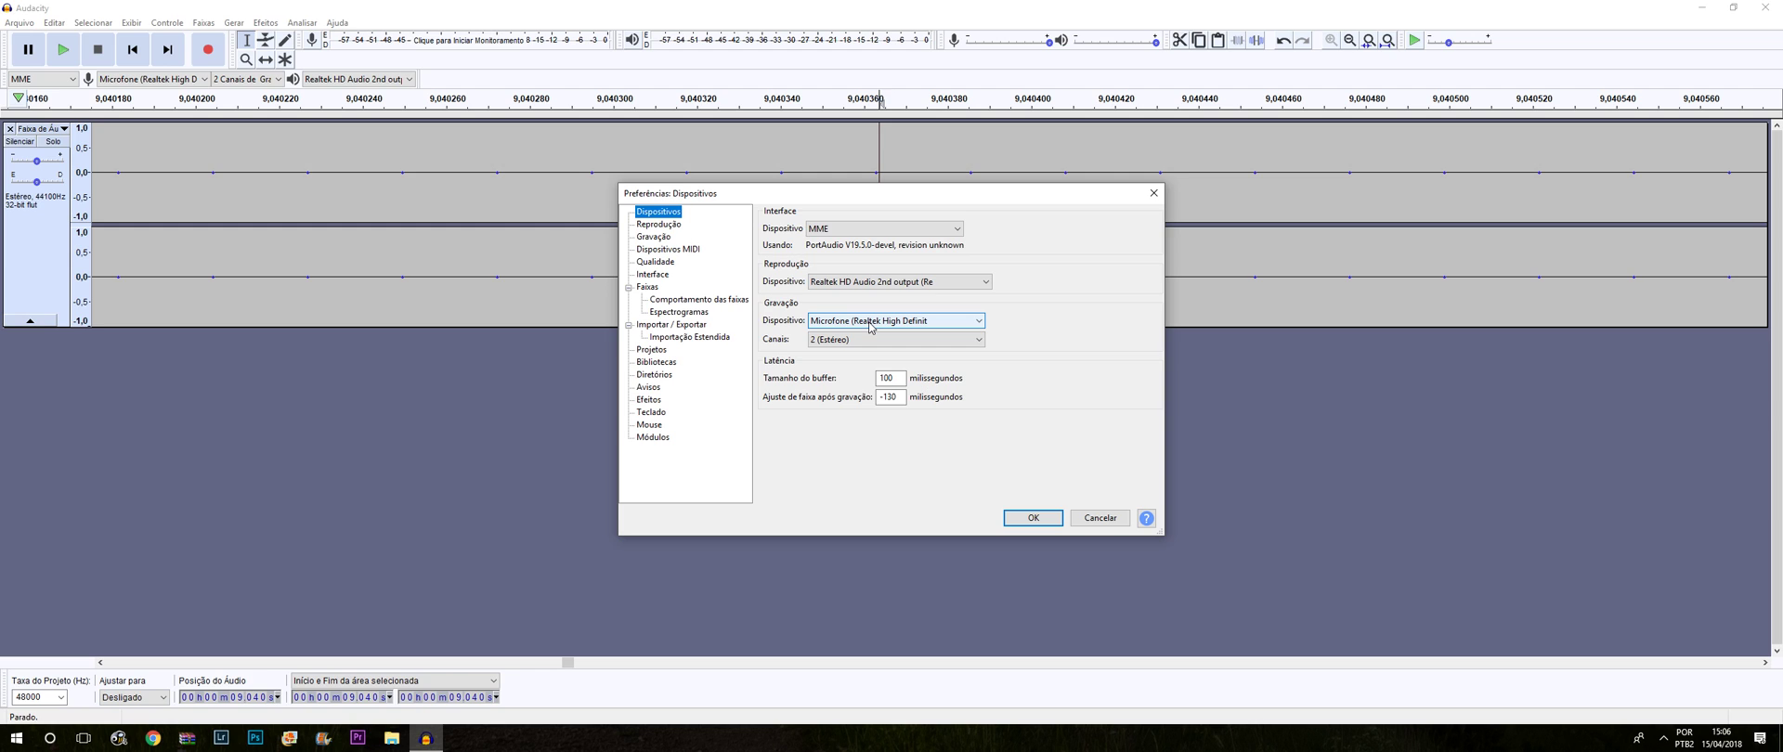
pyautogui.click(670, 262)
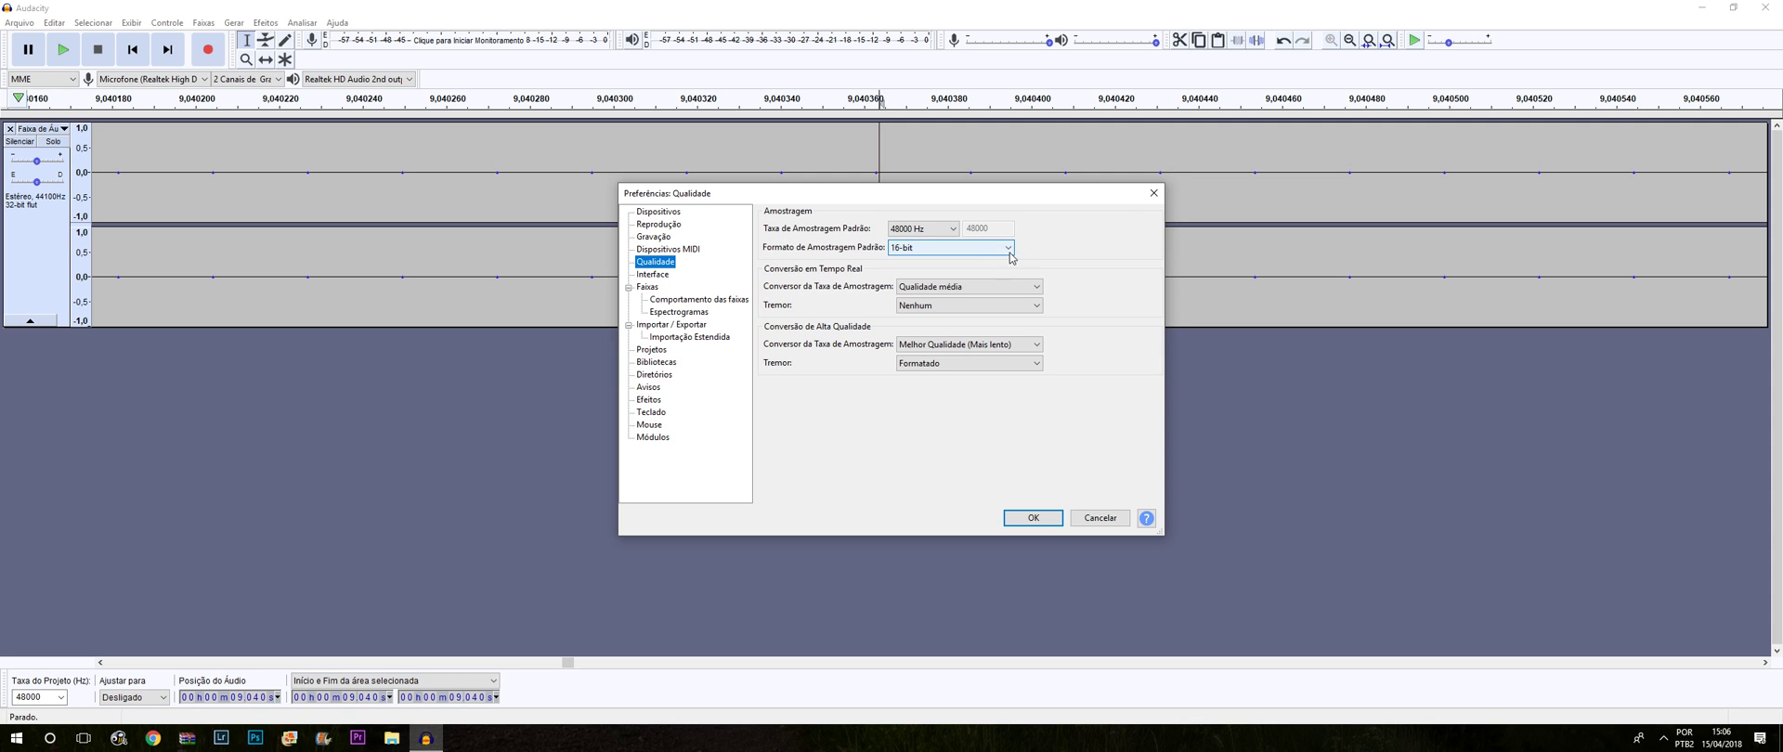
pyautogui.click(1153, 194)
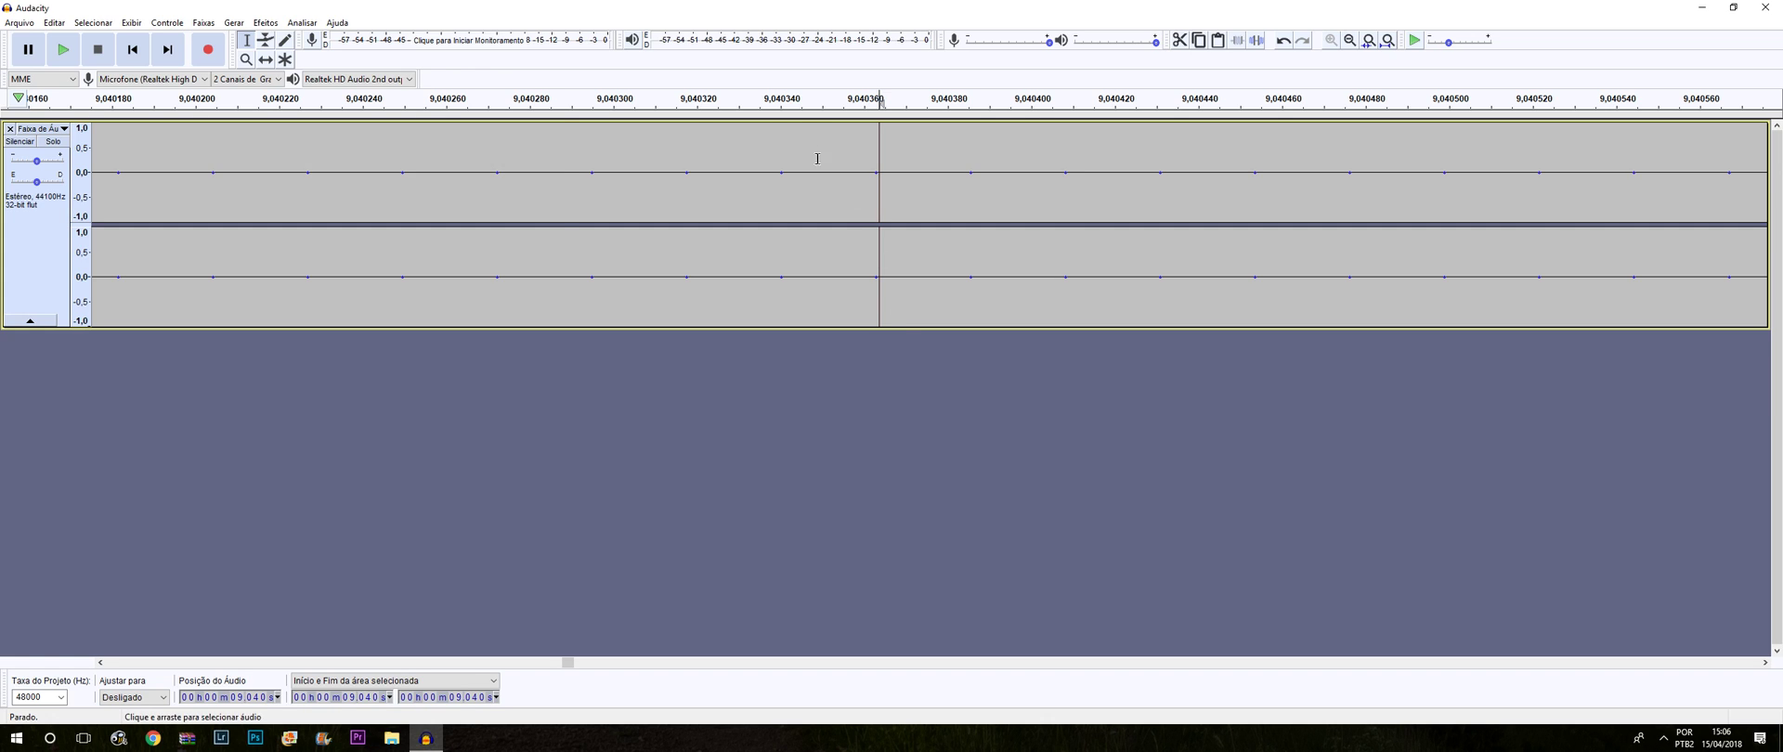
# Step: Examine the full length of the recording in the timeline
pyautogui.click(53, 23)
pyautogui.click(53, 24)
pyautogui.hotkey('ctrl', '3')
pyautogui.hotkey('ctrl', '3')
pyautogui.hotkey('ctrl', '3')
pyautogui.hotkey('ctrl', '3')
pyautogui.hotkey('ctrl', '3')
pyautogui.hotkey('ctrl', '3')
pyautogui.hotkey('ctrl', '3')
pyautogui.hotkey('ctrl', '3')
pyautogui.hotkey('ctrl', '3')
pyautogui.hotkey('ctrl', '3')
pyautogui.hotkey('ctrl', '3')
pyautogui.hotkey('ctrl', '3')
pyautogui.hotkey('ctrl', '3')
pyautogui.hotkey('ctrl', '3')
pyautogui.hotkey('ctrl', '3')
pyautogui.hotkey('ctrl', '3')
pyautogui.hotkey('ctrl', '3')
pyautogui.hotkey('ctrl', '3')
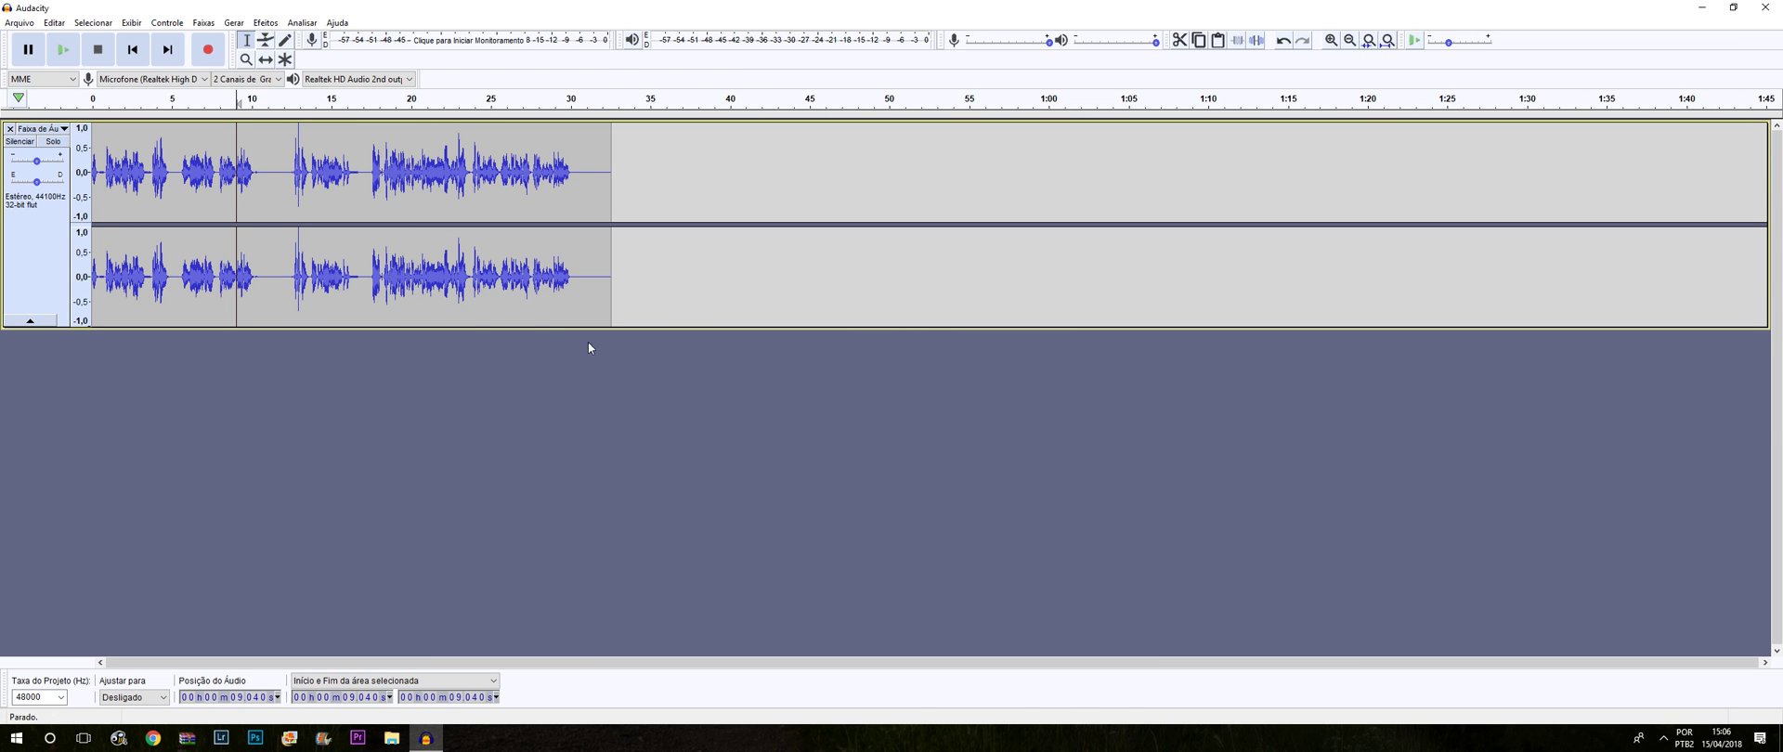
pyautogui.hotkey('ctrl', '3')
pyautogui.hotkey('ctrl', '3')
pyautogui.hotkey('ctrl', '3')
pyautogui.hotkey('ctrl', '3')
pyautogui.hotkey('ctrl', '1')
pyautogui.hotkey('ctrl', '1')
pyautogui.hotkey('ctrl', '3')
pyautogui.hotkey('ctrl', '3')
pyautogui.hotkey('ctrl', '3')
pyautogui.hotkey('ctrl', '3')
pyautogui.hotkey('ctrl', '3')
pyautogui.hotkey('ctrl', '3')
pyautogui.hotkey('ctrl', '3')
pyautogui.hotkey('ctrl', '3')
pyautogui.hotkey('ctrl', '1')
pyautogui.hotkey('ctrl', '1')
pyautogui.hotkey('ctrl', '1')
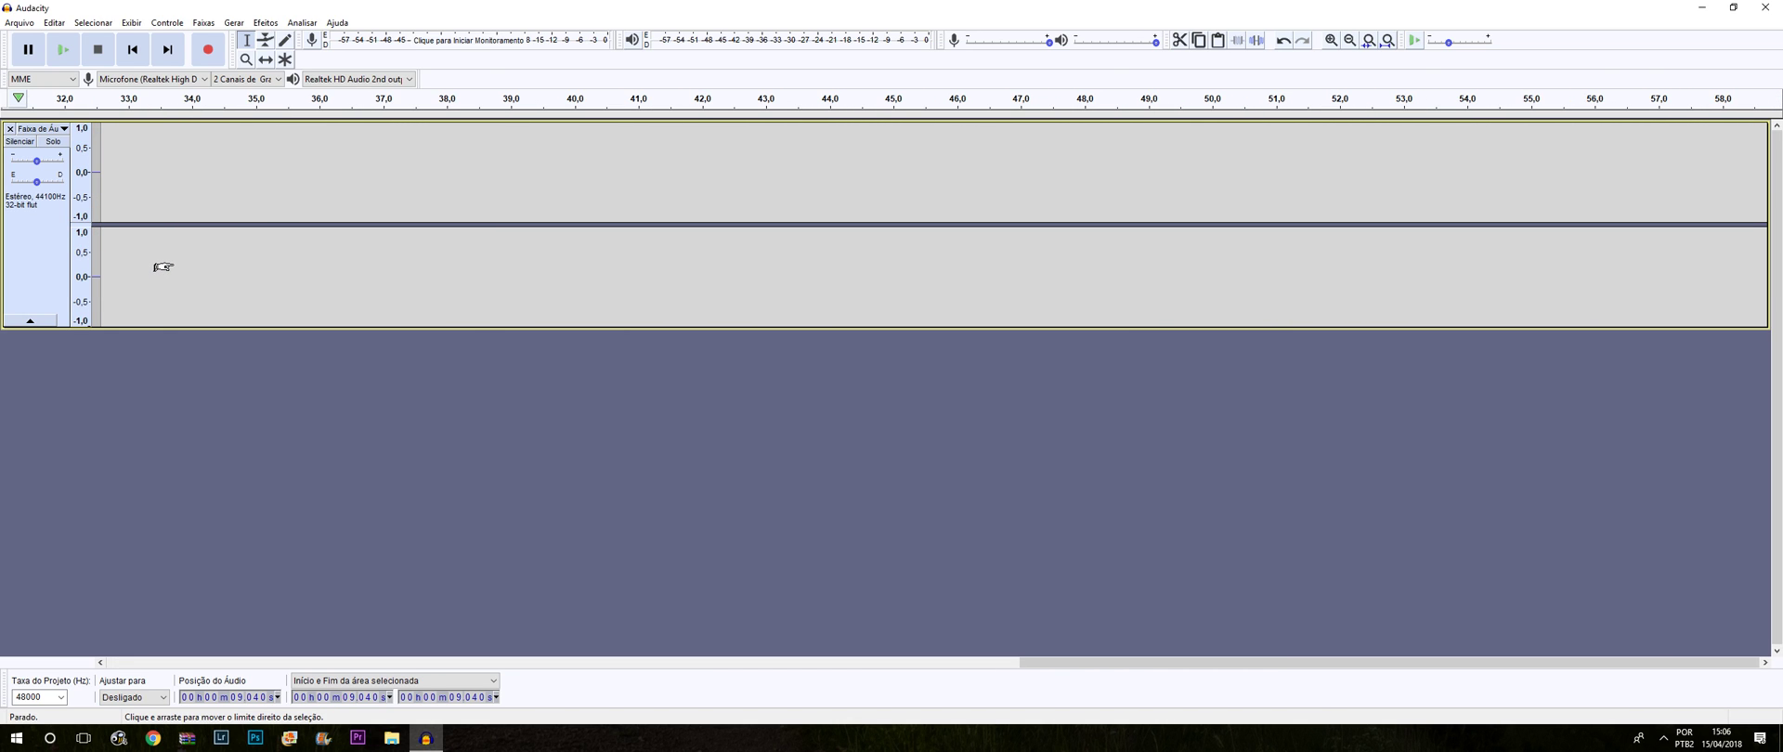
pyautogui.click(180, 255)
pyautogui.hotkey('ctrl', '1')
pyautogui.hotkey('ctrl', '1')
pyautogui.hotkey('ctrl', '1')
pyautogui.hotkey('ctrl', '1')
pyautogui.hotkey('ctrl', '1')
pyautogui.hotkey('ctrl', '1')
pyautogui.hotkey('ctrl', '1')
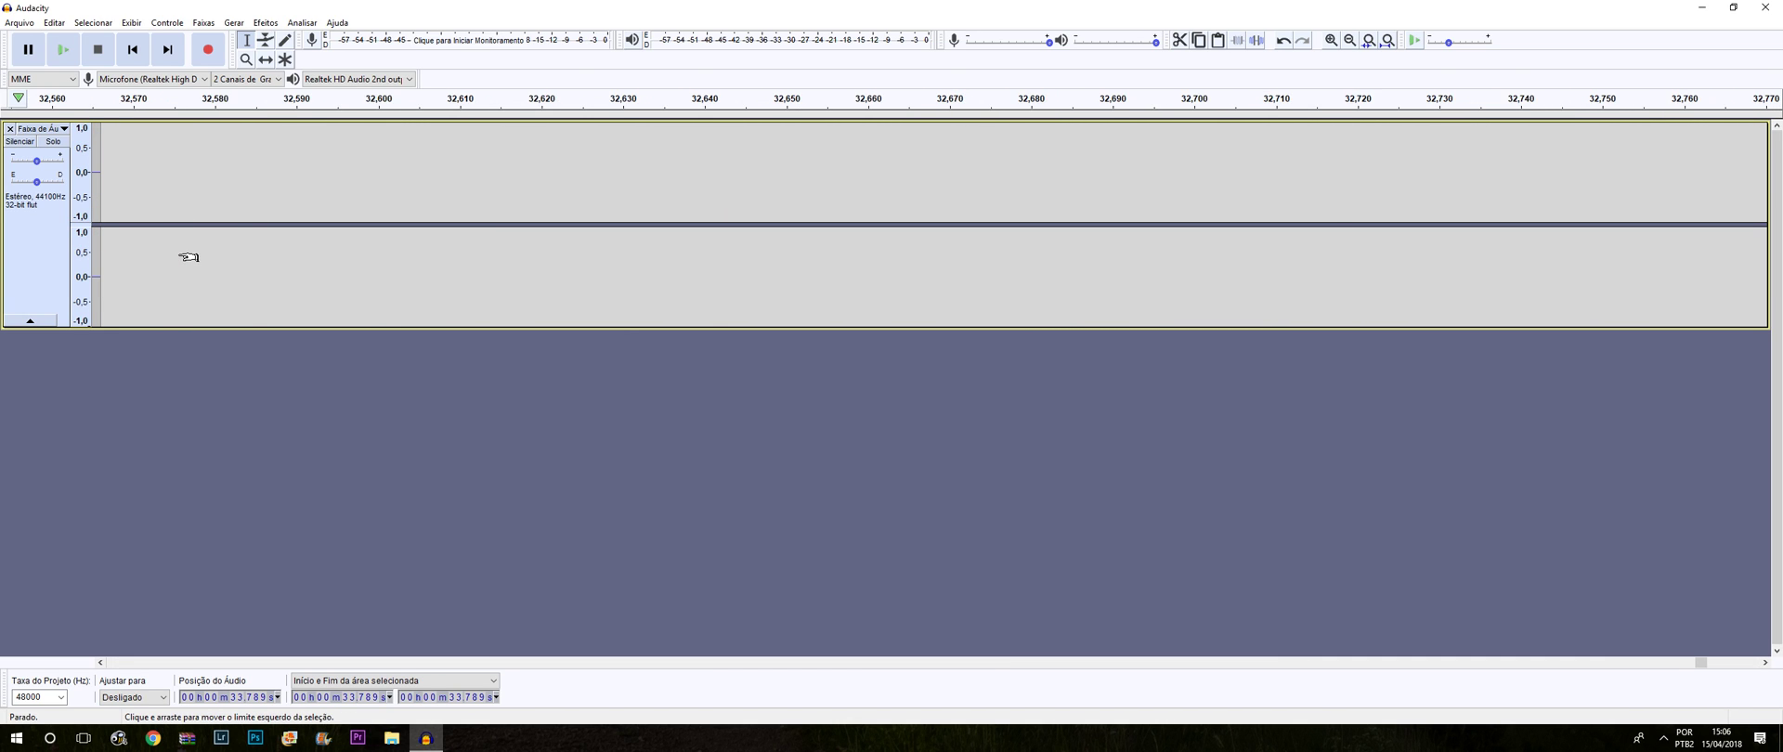
# Step: Examine the individual audio samples at the very end of the recording at maximum magnification
pyautogui.hotkey('ctrl', 'a')
pyautogui.hotkey('ctrl', '1')
pyautogui.hotkey('ctrl', '1')
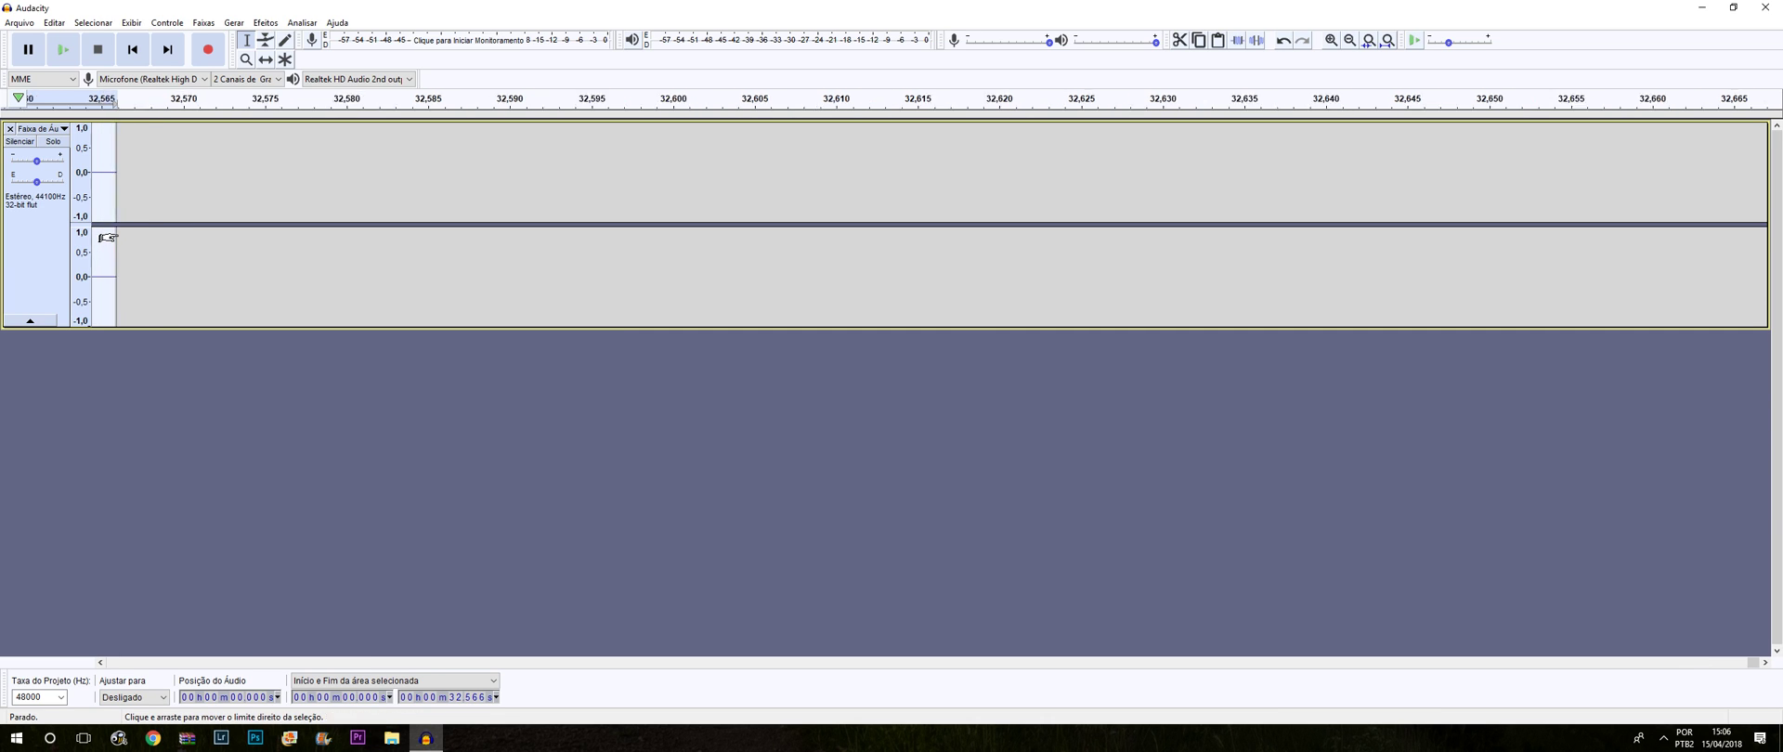
pyautogui.hotkey('ctrl', '1')
pyautogui.hotkey('ctrl', '1')
pyautogui.hotkey('ctrl', '1')
pyautogui.hotkey('ctrl', '1')
pyautogui.hotkey('ctrl', '1')
pyautogui.hotkey('ctrl', '1')
pyautogui.hotkey('ctrl', '1')
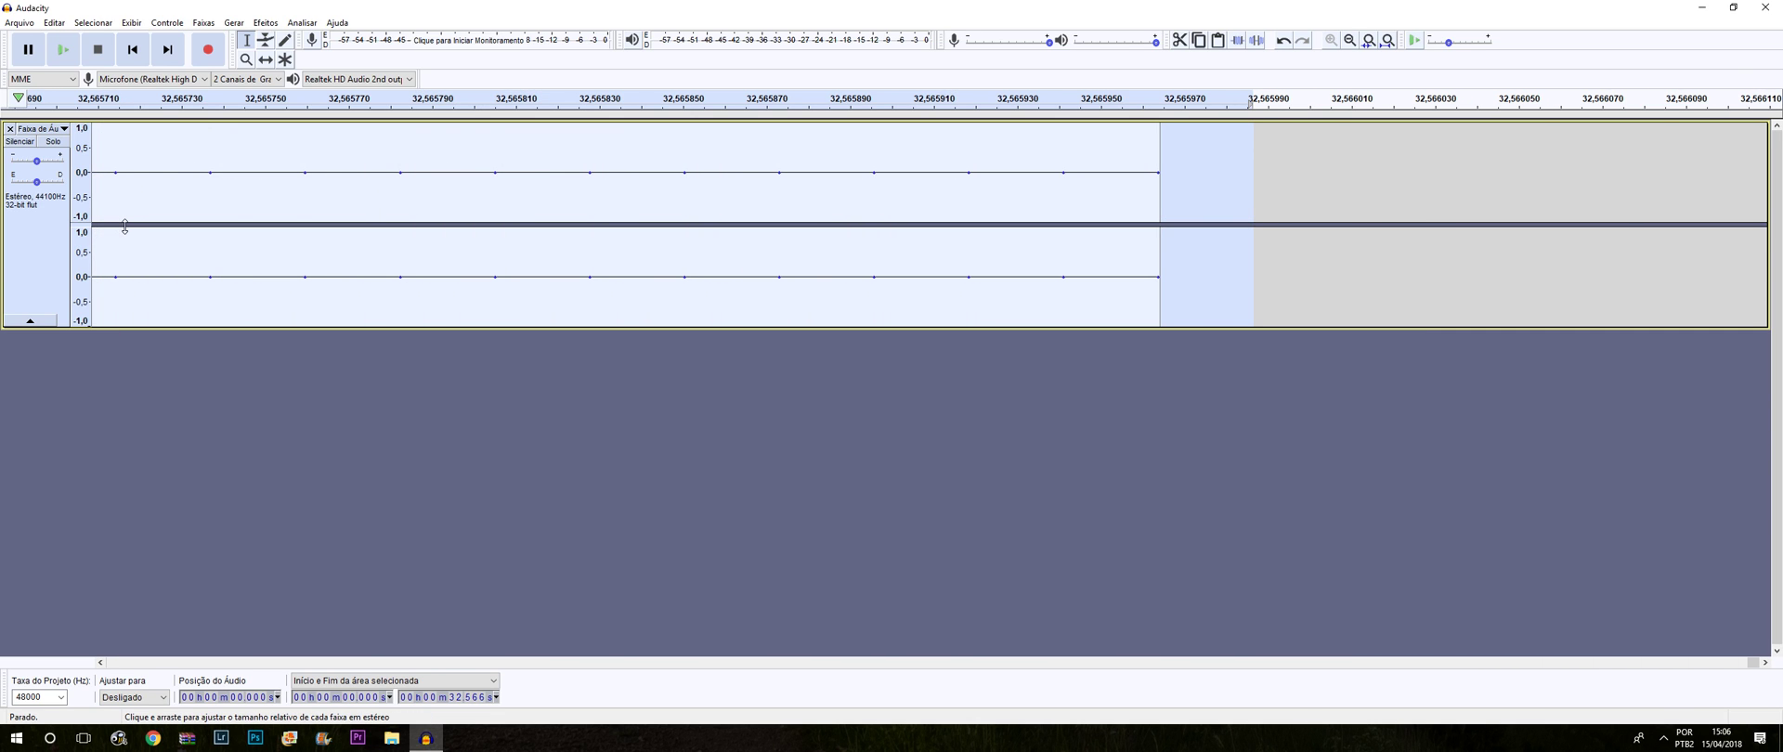
pyautogui.hotkey('ctrl', '3')
pyautogui.hotkey('ctrl', '3')
pyautogui.hotkey('ctrl', '3')
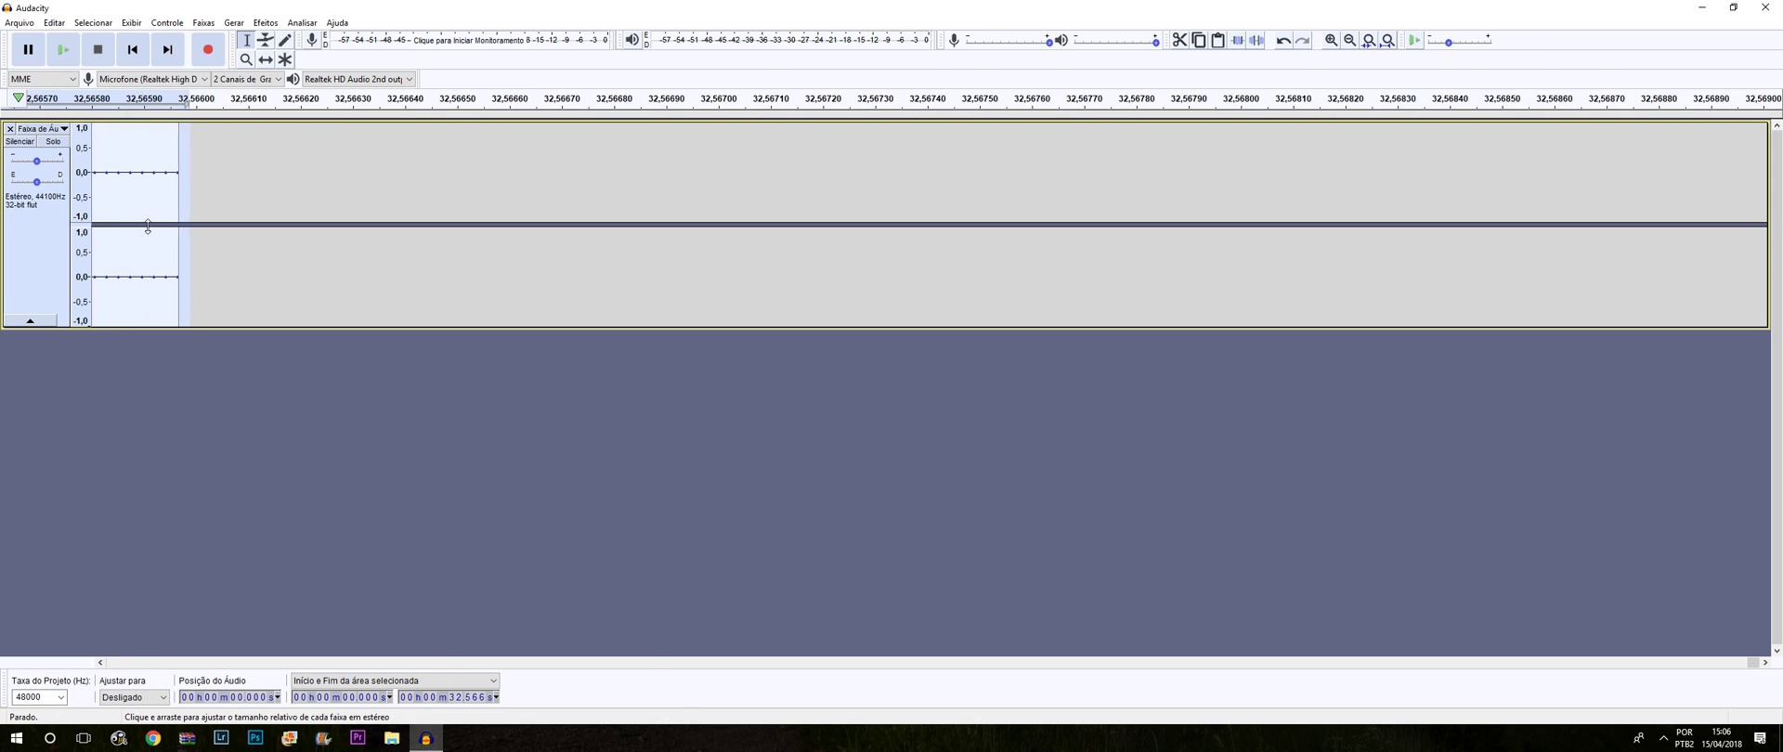
pyautogui.hotkey('ctrl', '1')
pyautogui.hotkey('ctrl', '1')
pyautogui.hotkey('ctrl', '1')
pyautogui.click(337, 392)
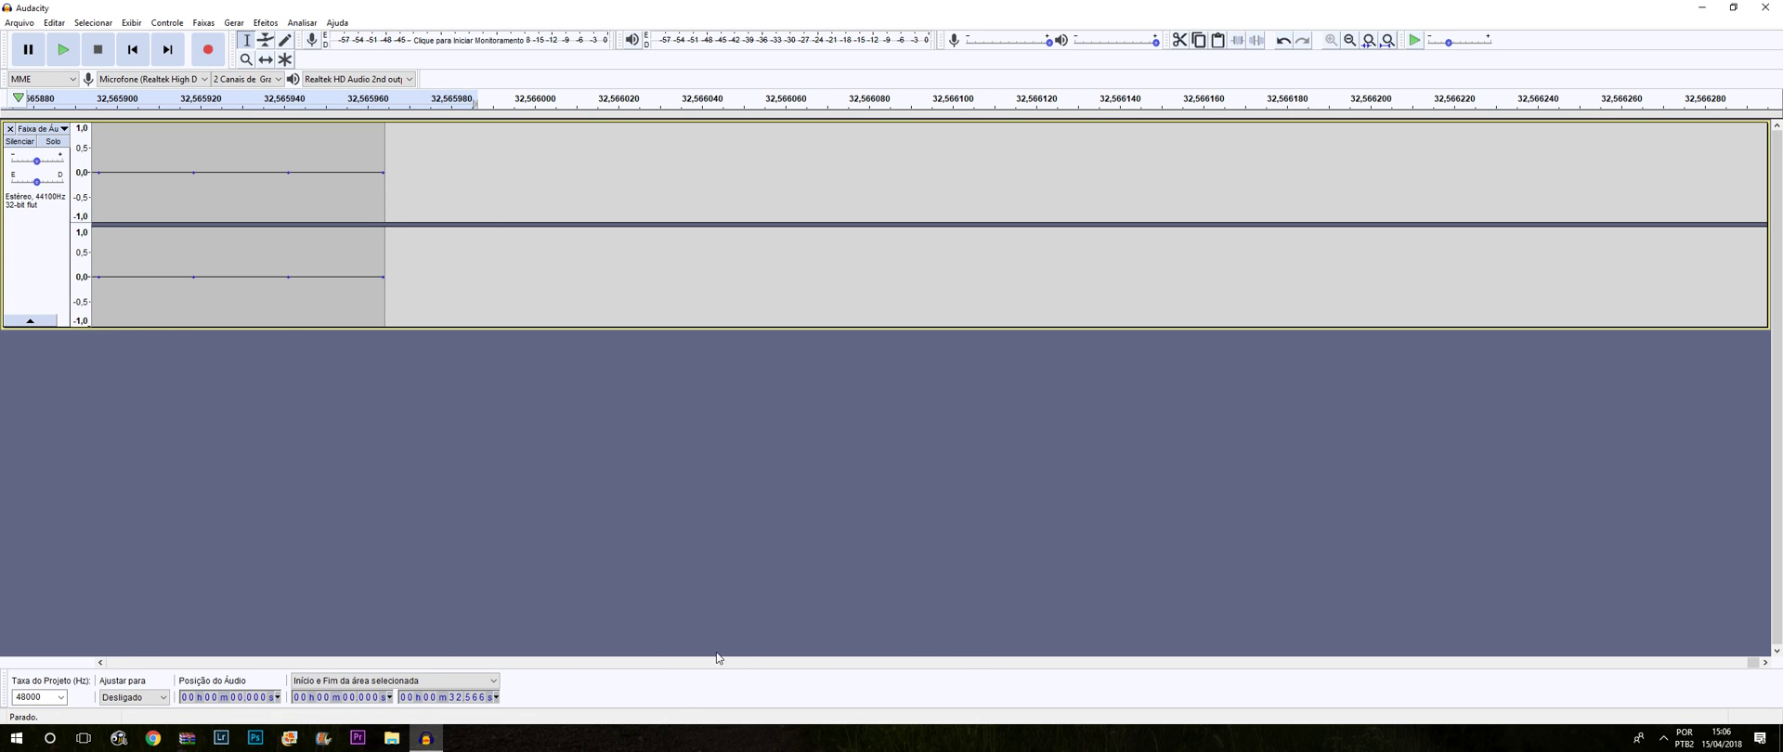
pyautogui.click(101, 662)
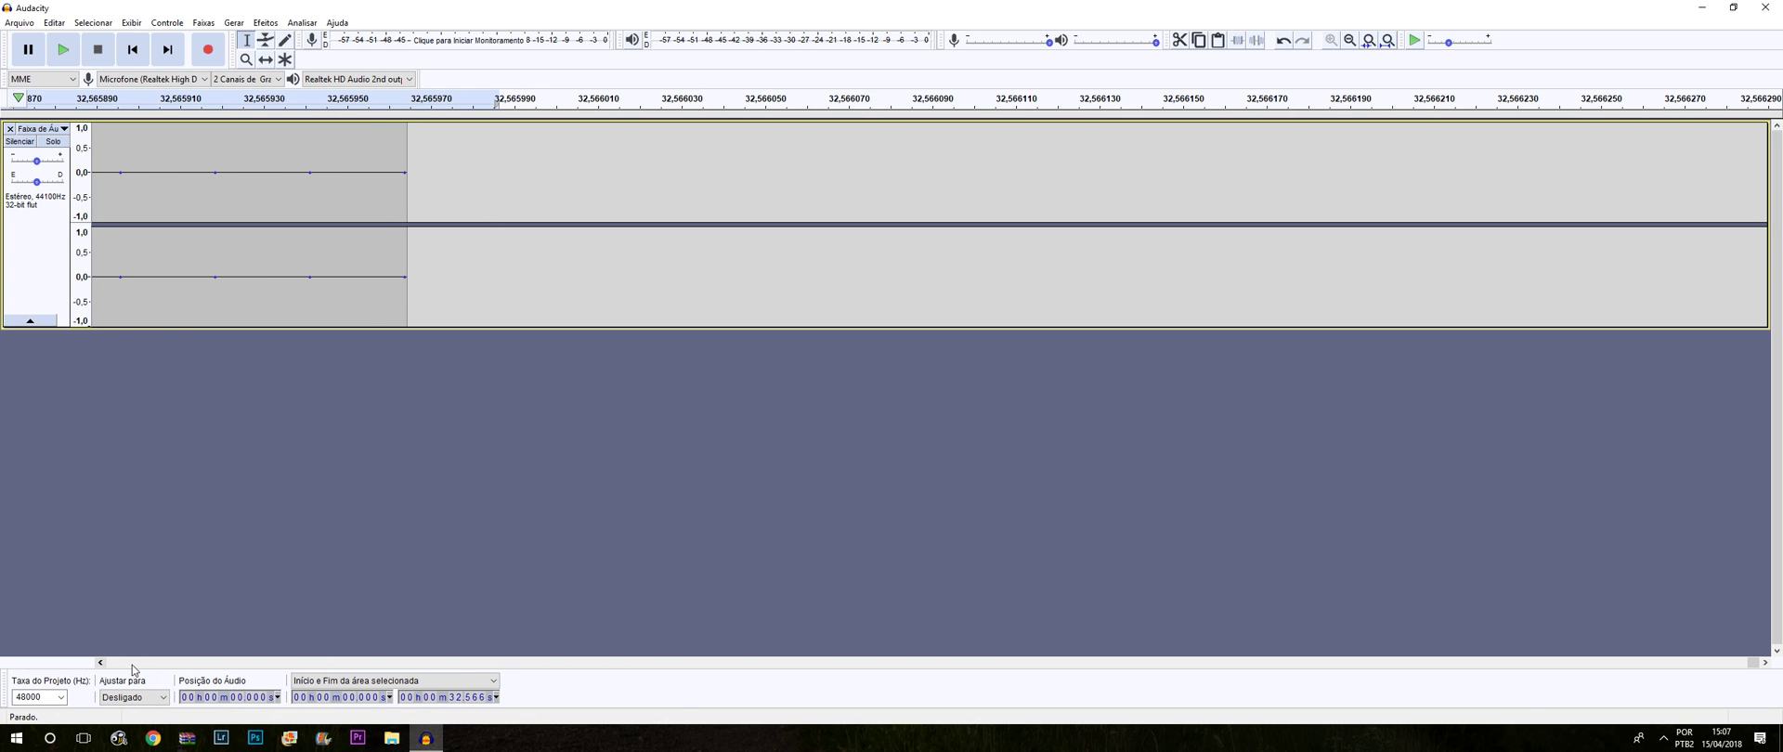
pyautogui.click(100, 663)
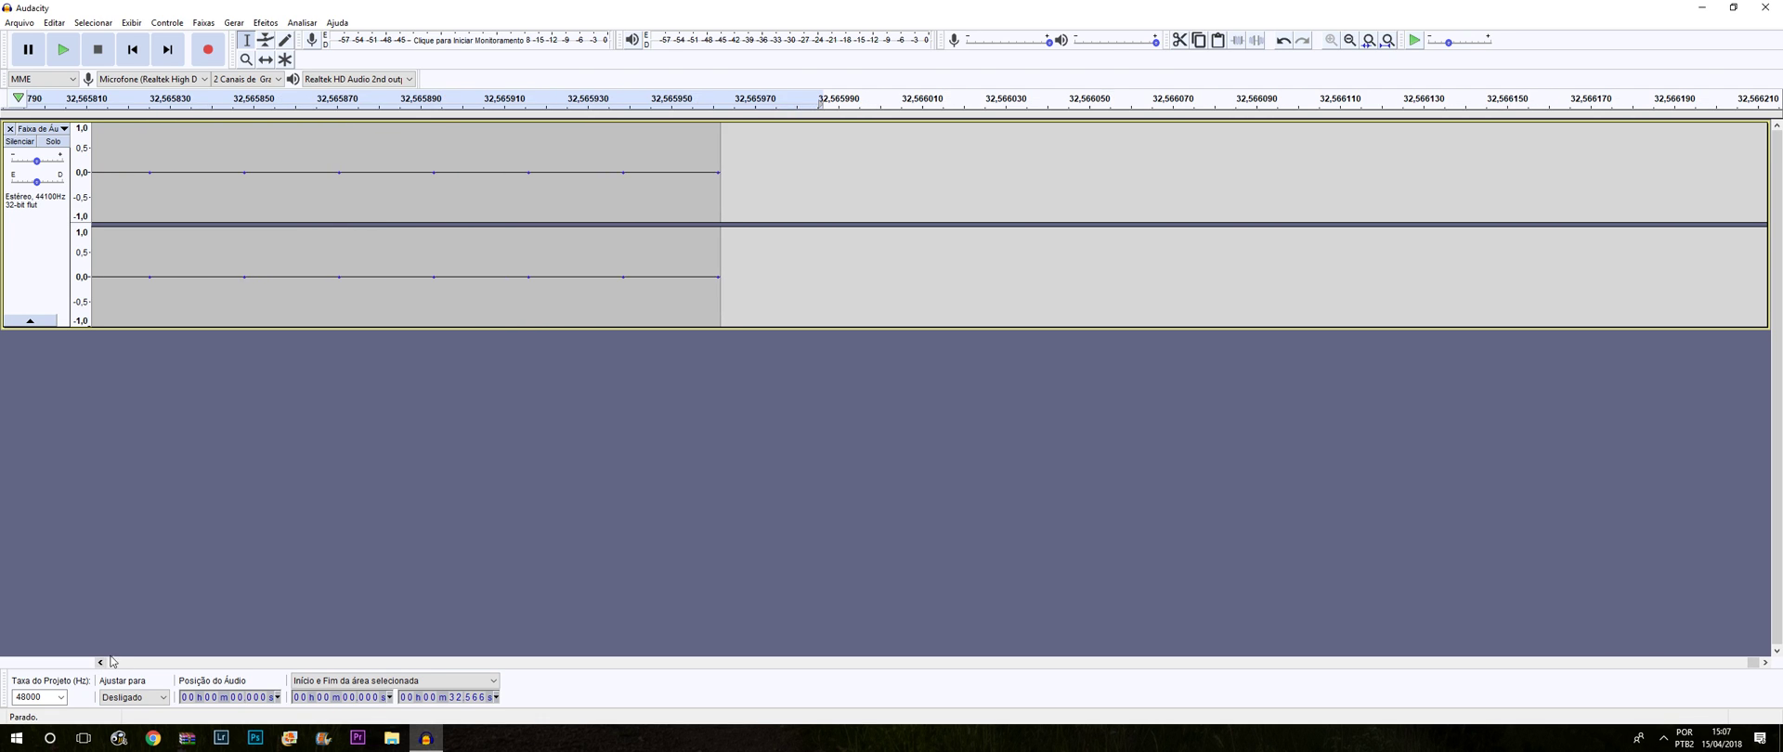
# Step: Show the recording's entire waveform from its start, with the timeline scaled in one-second marks
pyautogui.hotkey('ctrl', '3')
pyautogui.hotkey('ctrl', '3')
pyautogui.hotkey('ctrl', '3')
pyautogui.hotkey('ctrl', '3')
pyautogui.hotkey('ctrl', '3')
pyautogui.hotkey('ctrl', '3')
pyautogui.hotkey('ctrl', '3')
pyautogui.hotkey('ctrl', '3')
pyautogui.hotkey('ctrl', '3')
pyautogui.hotkey('ctrl', '3')
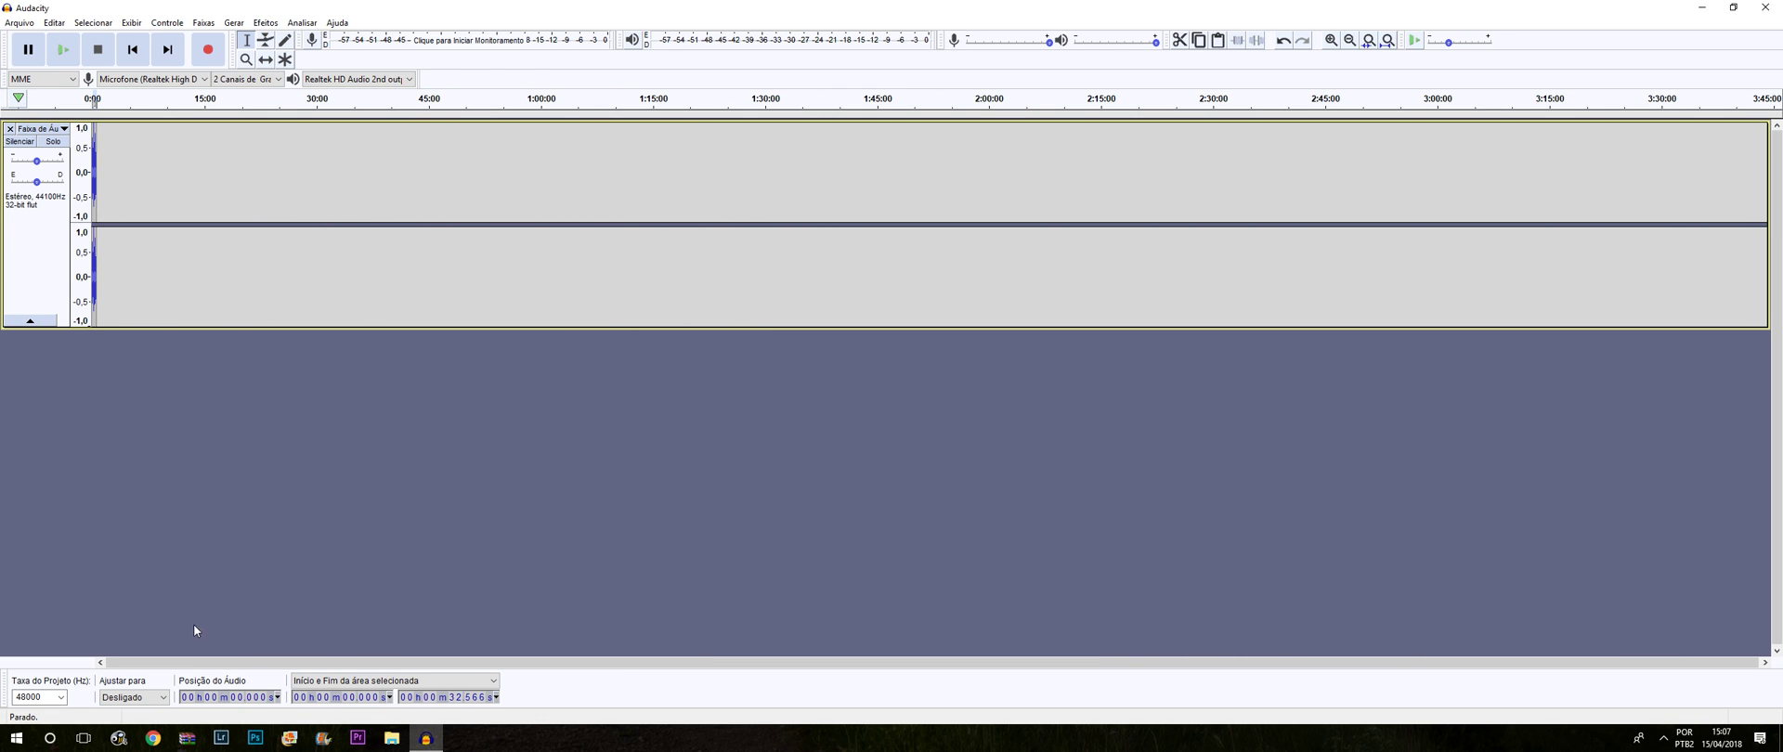
pyautogui.hotkey('ctrl', '1')
pyautogui.hotkey('ctrl', '1')
pyautogui.hotkey('ctrl', '1')
pyautogui.hotkey('ctrl', '1')
pyautogui.hotkey('ctrl', '1')
pyautogui.hotkey('ctrl', '1')
pyautogui.hotkey('ctrl', '1')
pyautogui.hotkey('ctrl', '1')
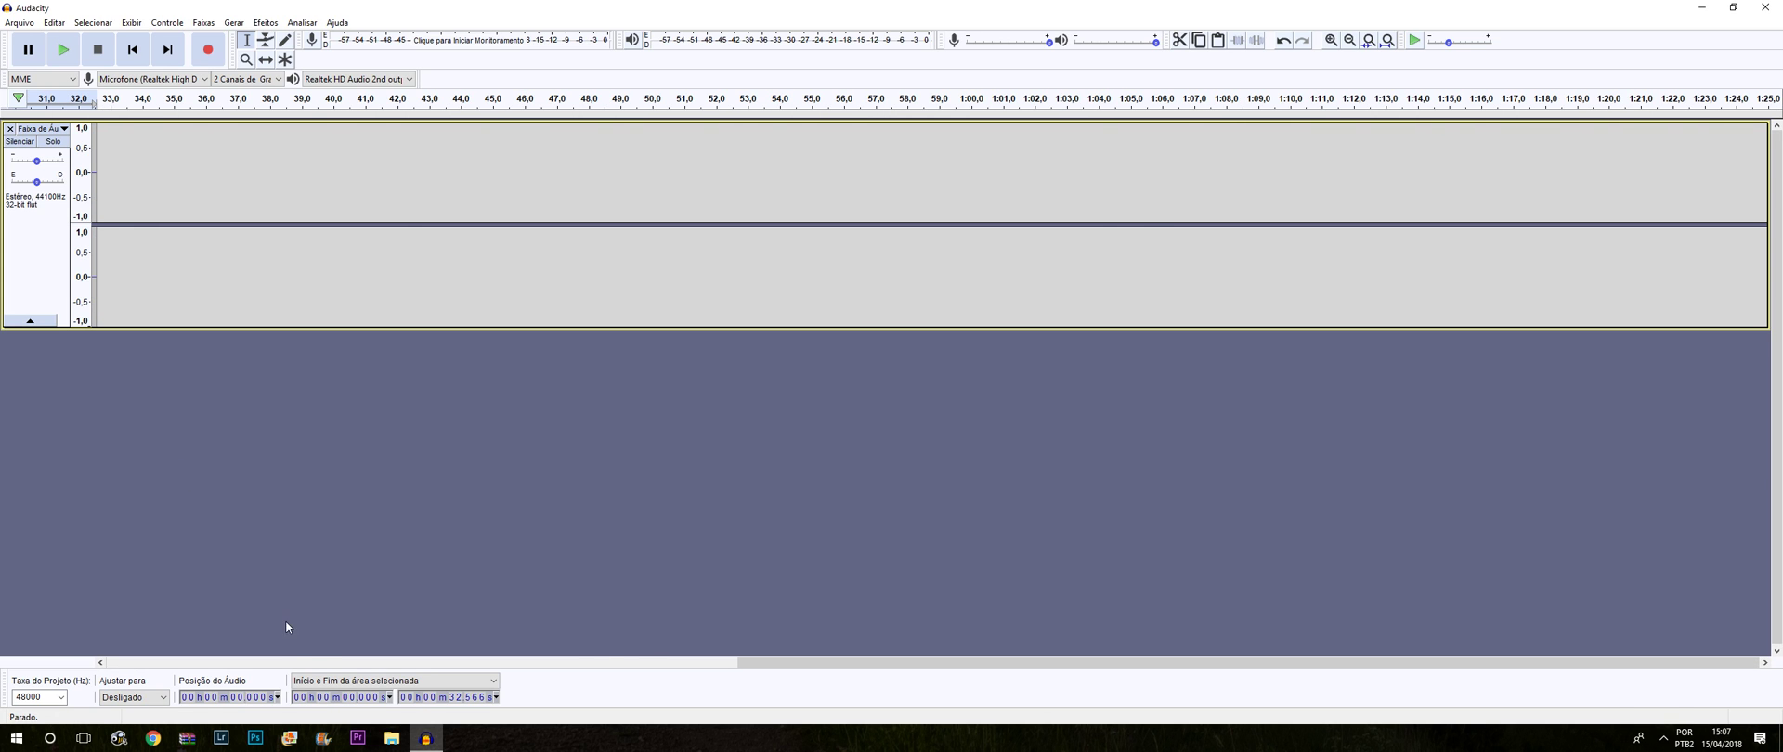
pyautogui.moveTo(808, 662); pyautogui.dragTo(172, 643)
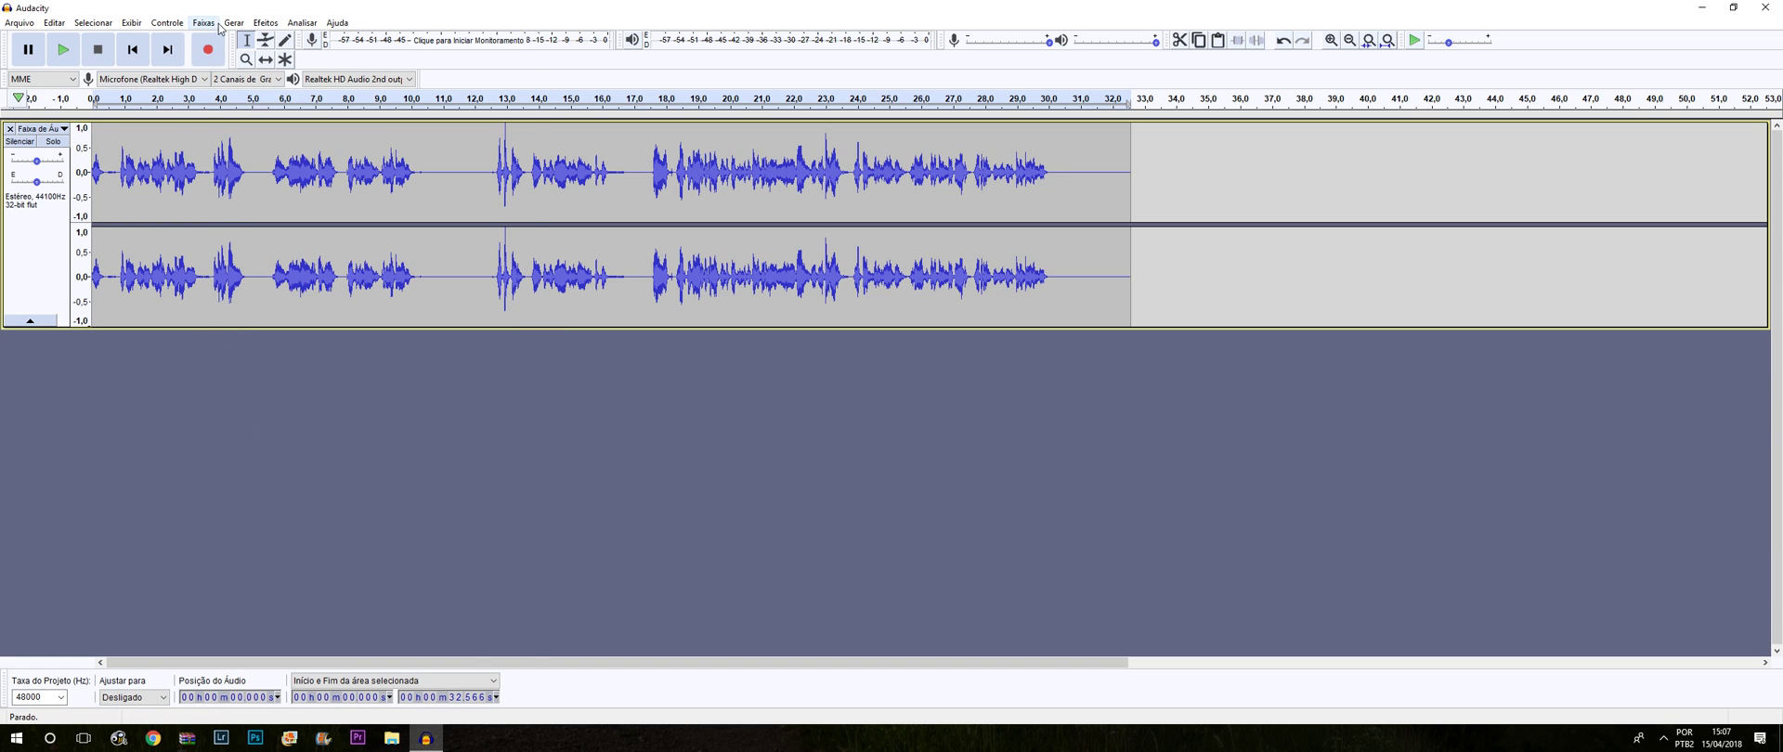
pyautogui.click(266, 23)
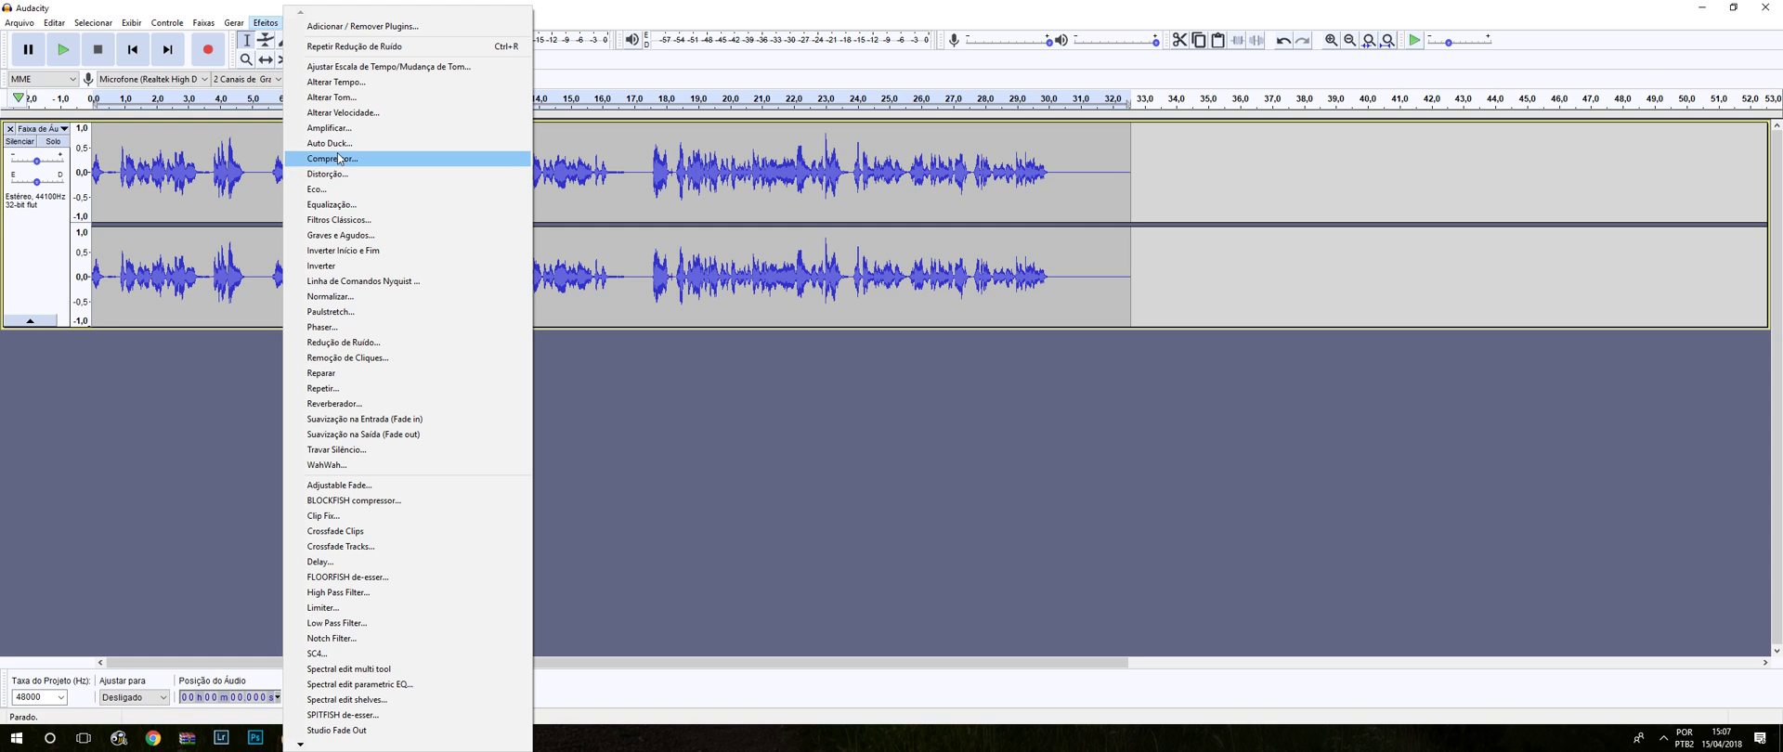
pyautogui.click(352, 128)
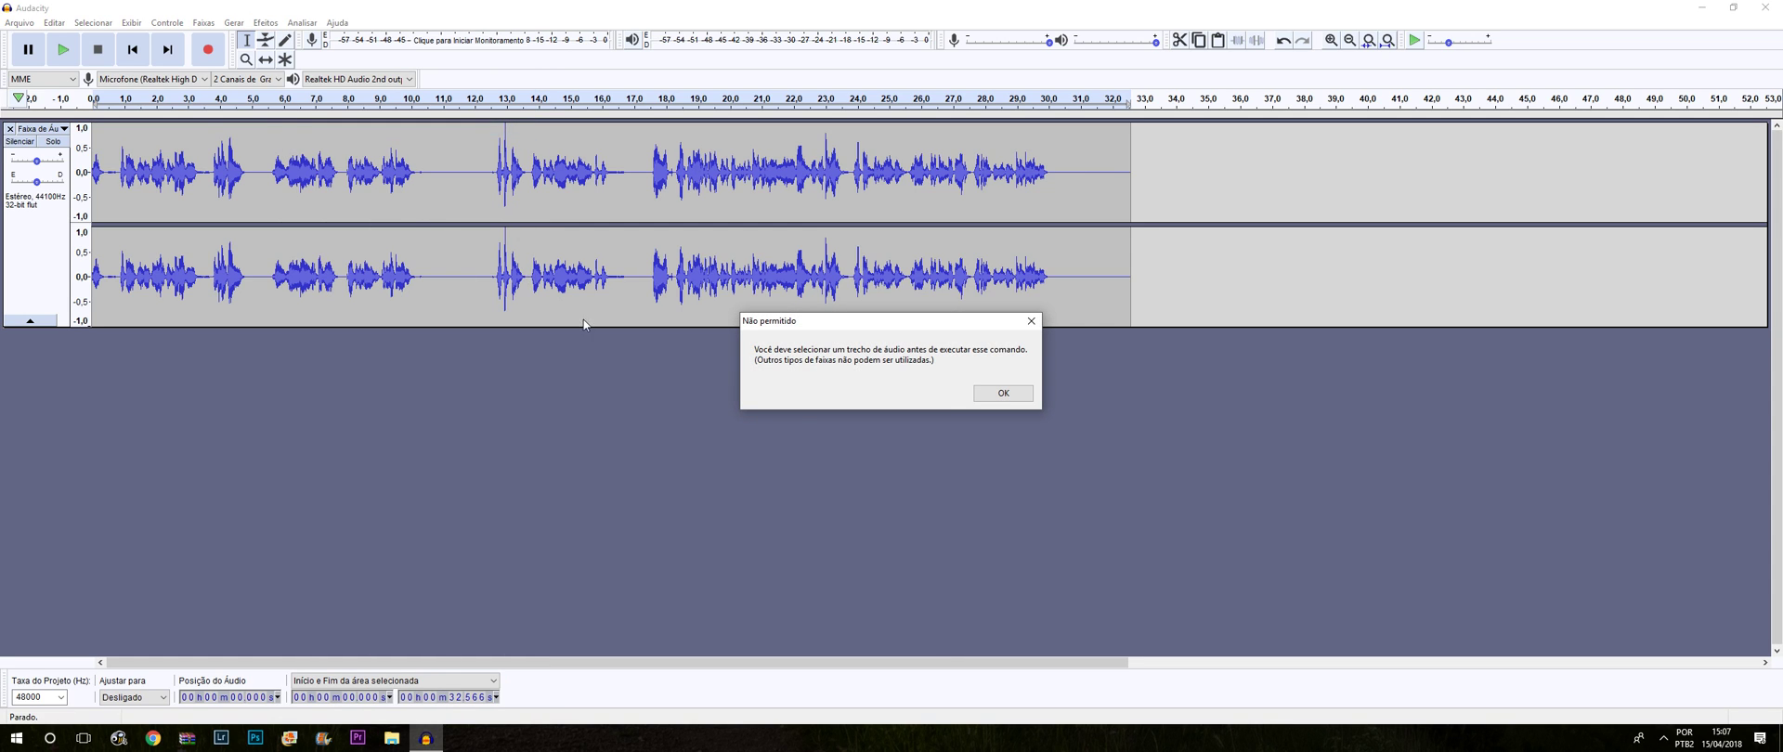
pyautogui.click(999, 393)
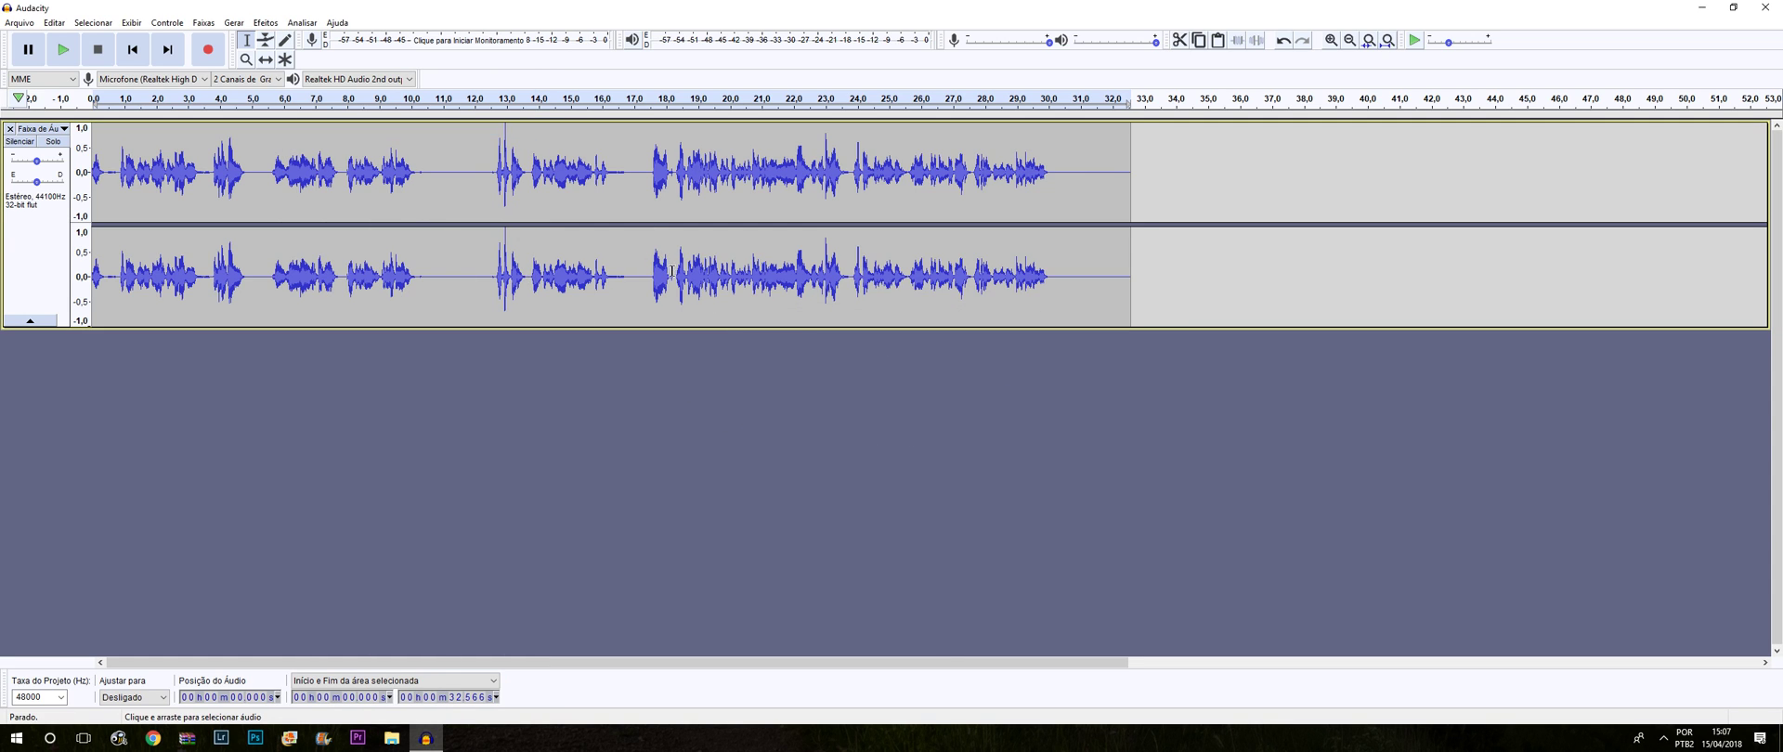
pyautogui.hotkey('ctrl', 'a')
pyautogui.click(266, 23)
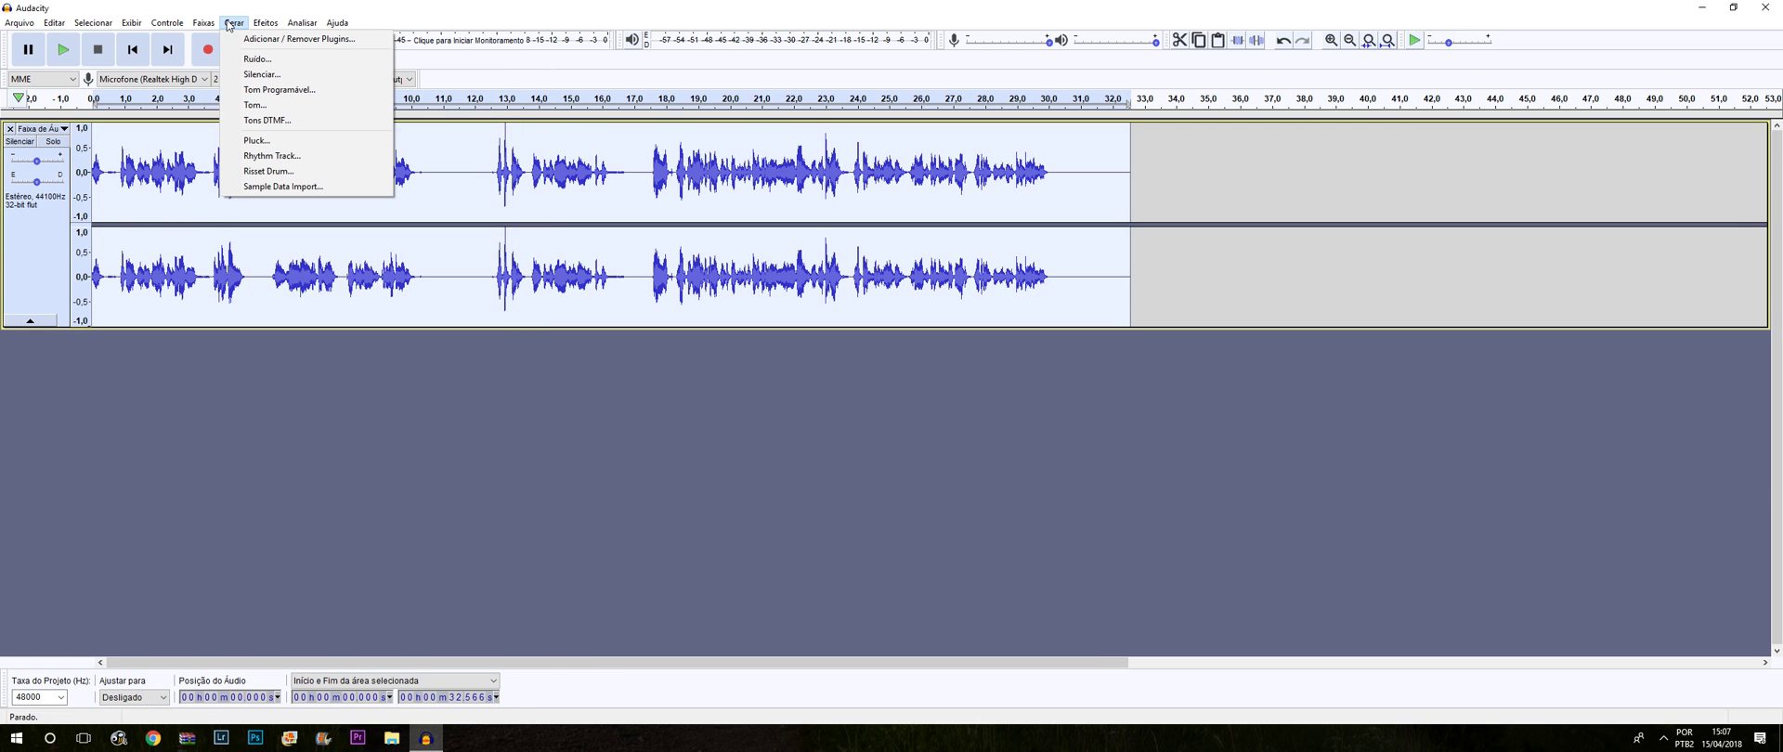
pyautogui.moveTo(234, 23)
pyautogui.click(590, 467)
pyautogui.click(590, 466)
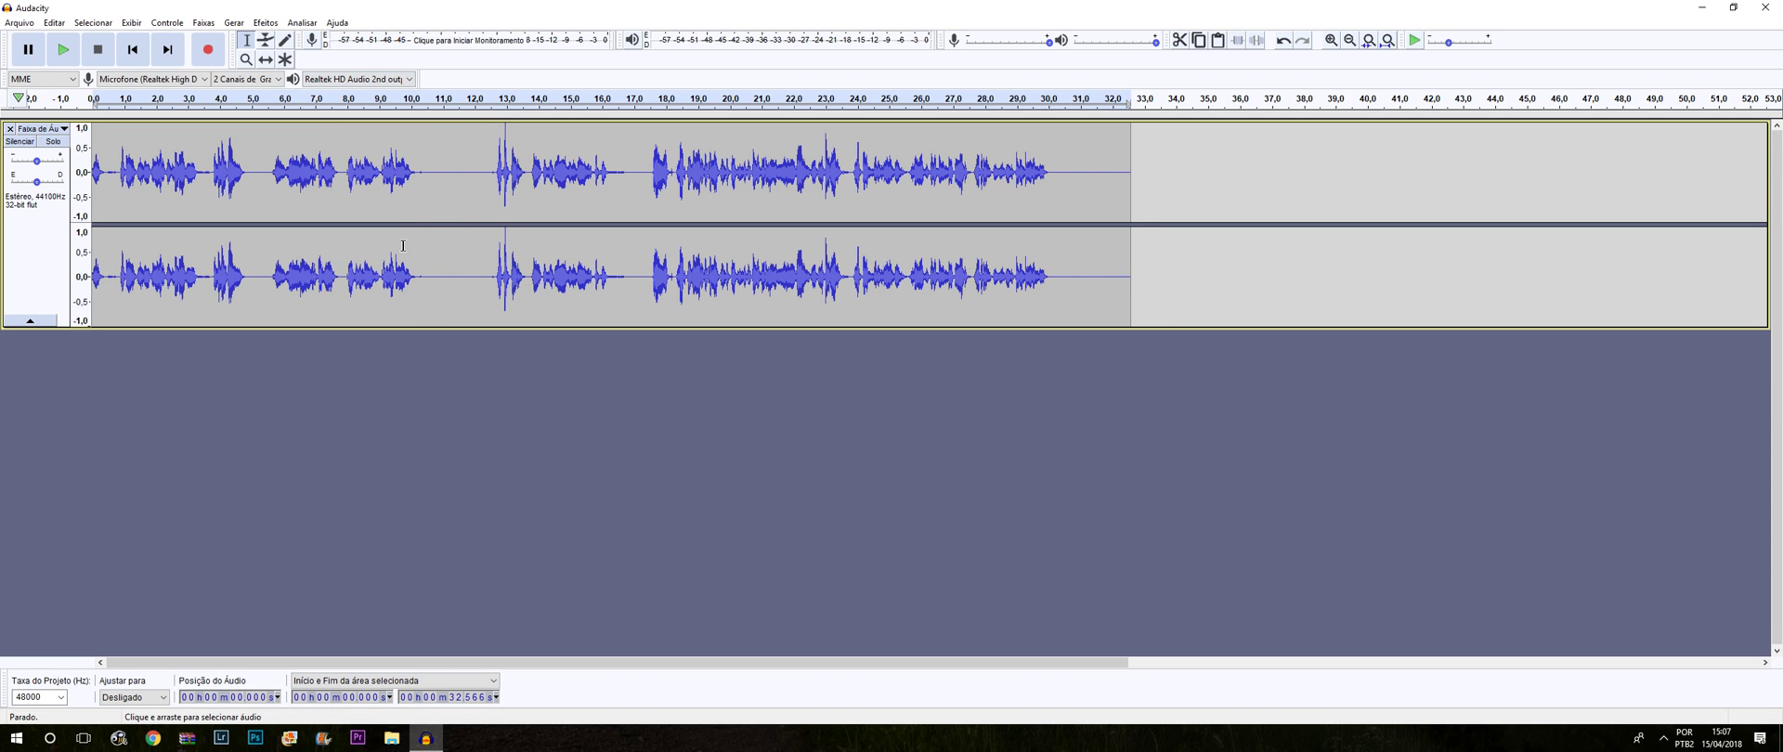
# Step: Select the whole recording, view the Amplify effect's settings without applying them, and look through the available effects
pyautogui.hotkey('ctrl', 'a')
pyautogui.click(264, 22)
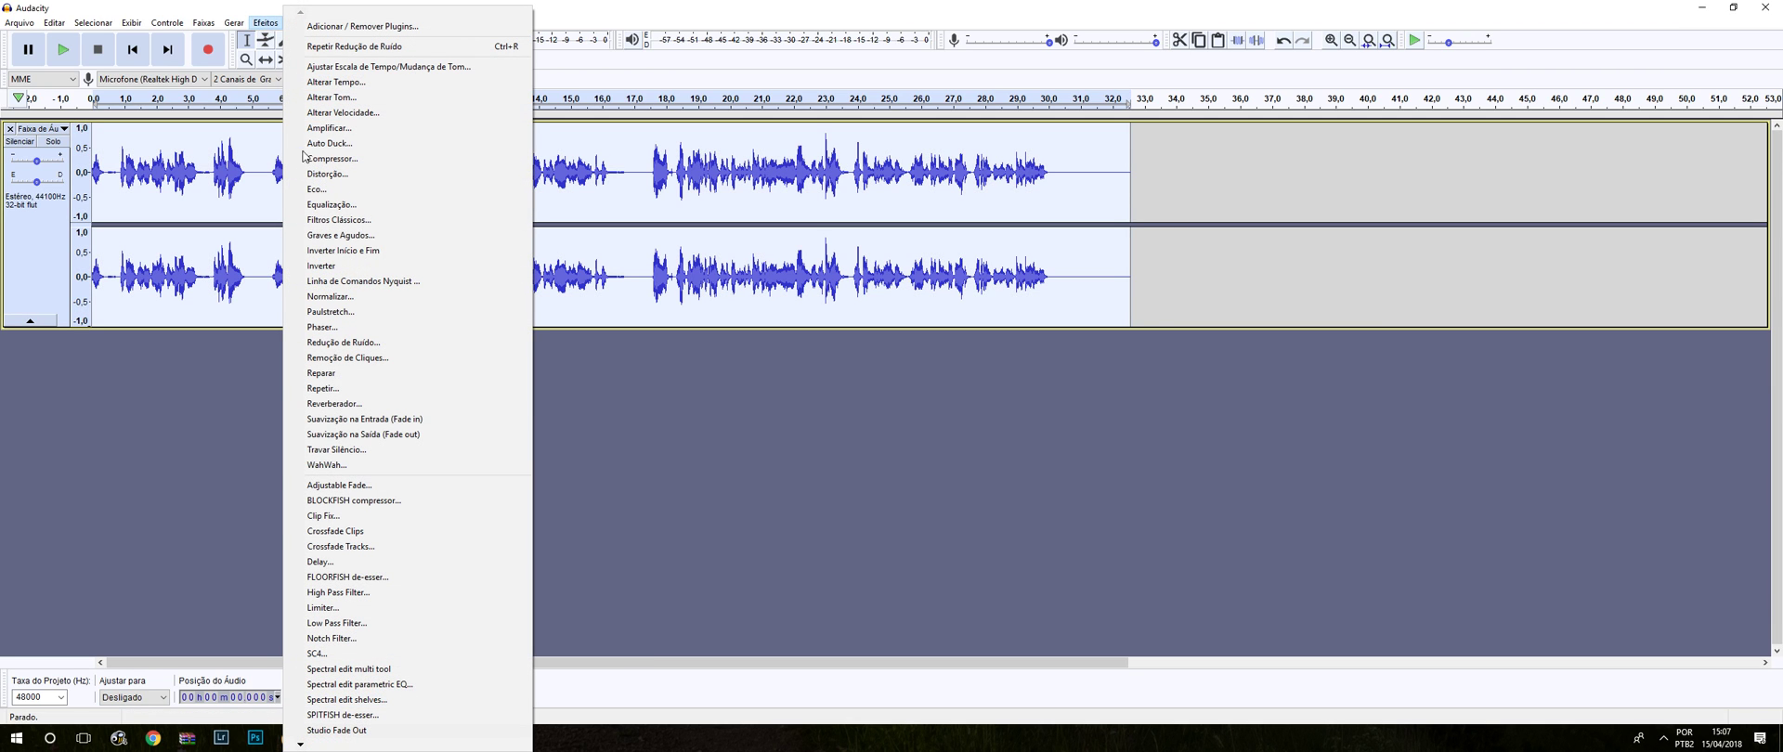
pyautogui.click(337, 134)
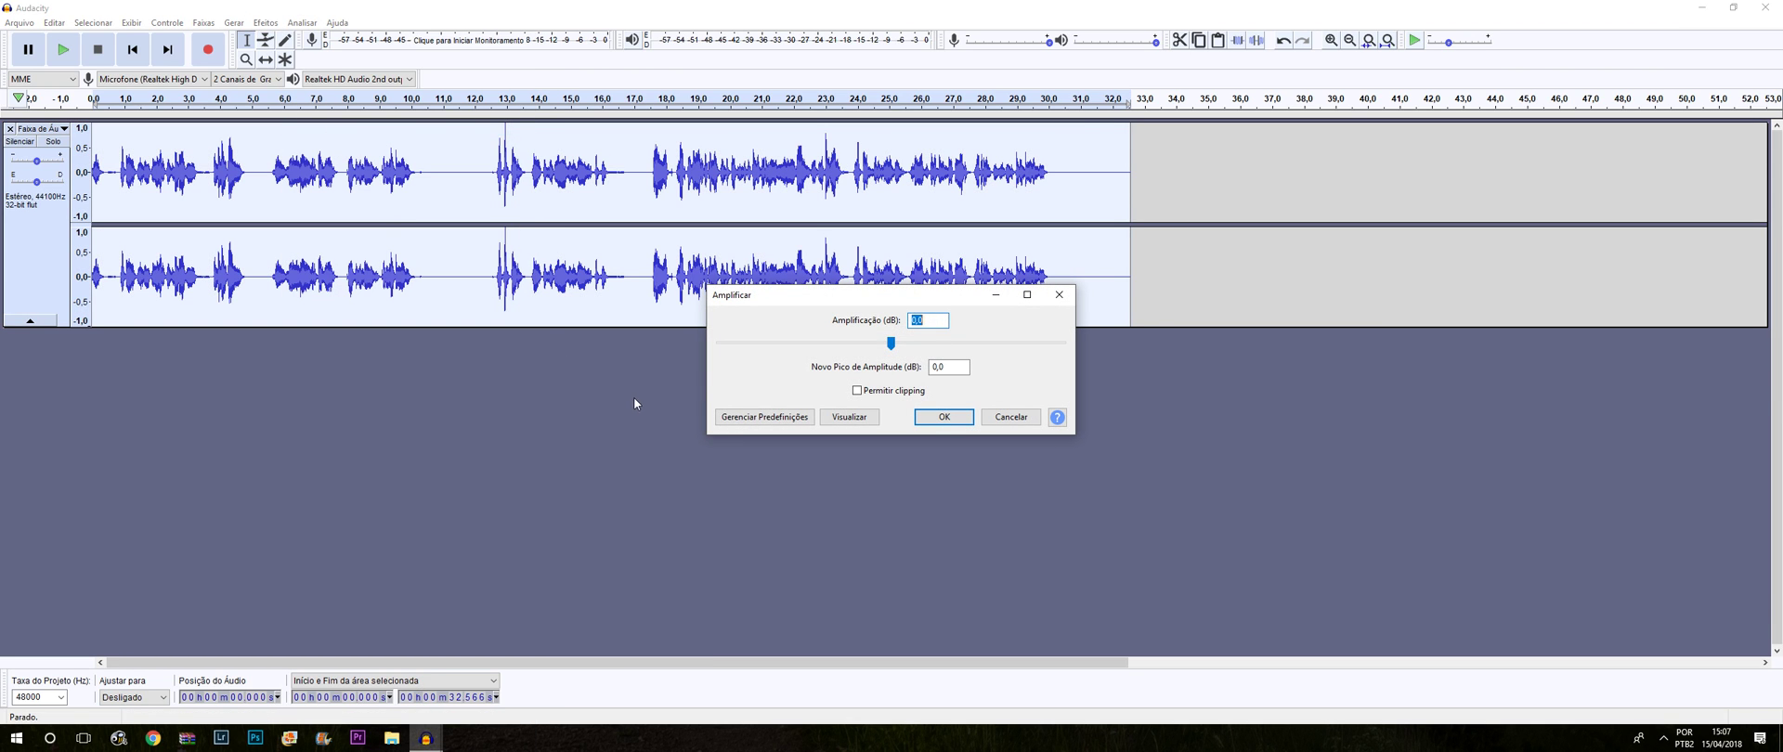
pyautogui.click(1059, 294)
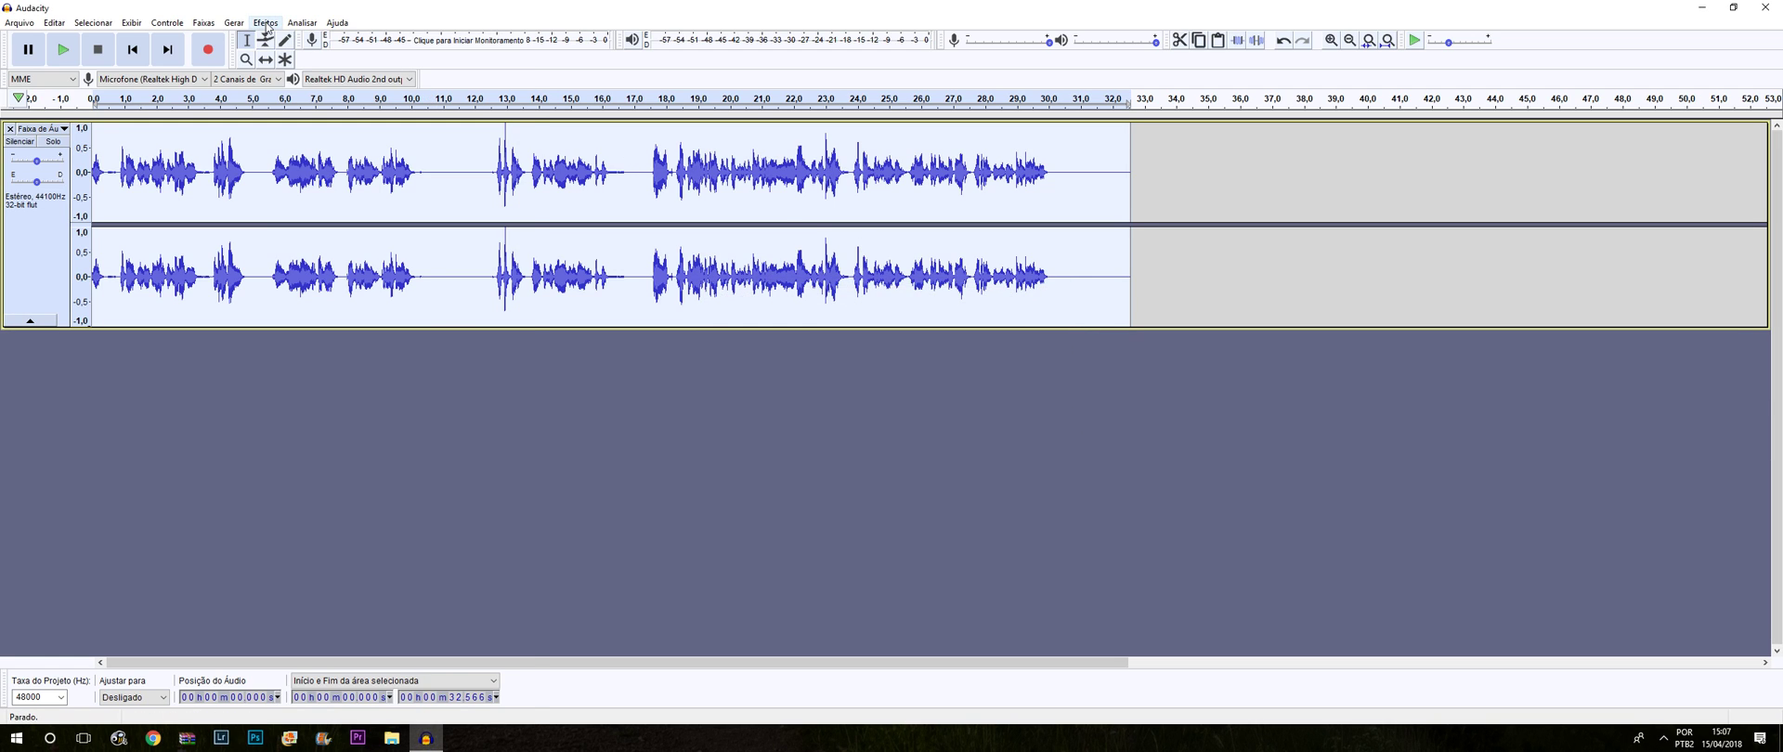
pyautogui.click(266, 23)
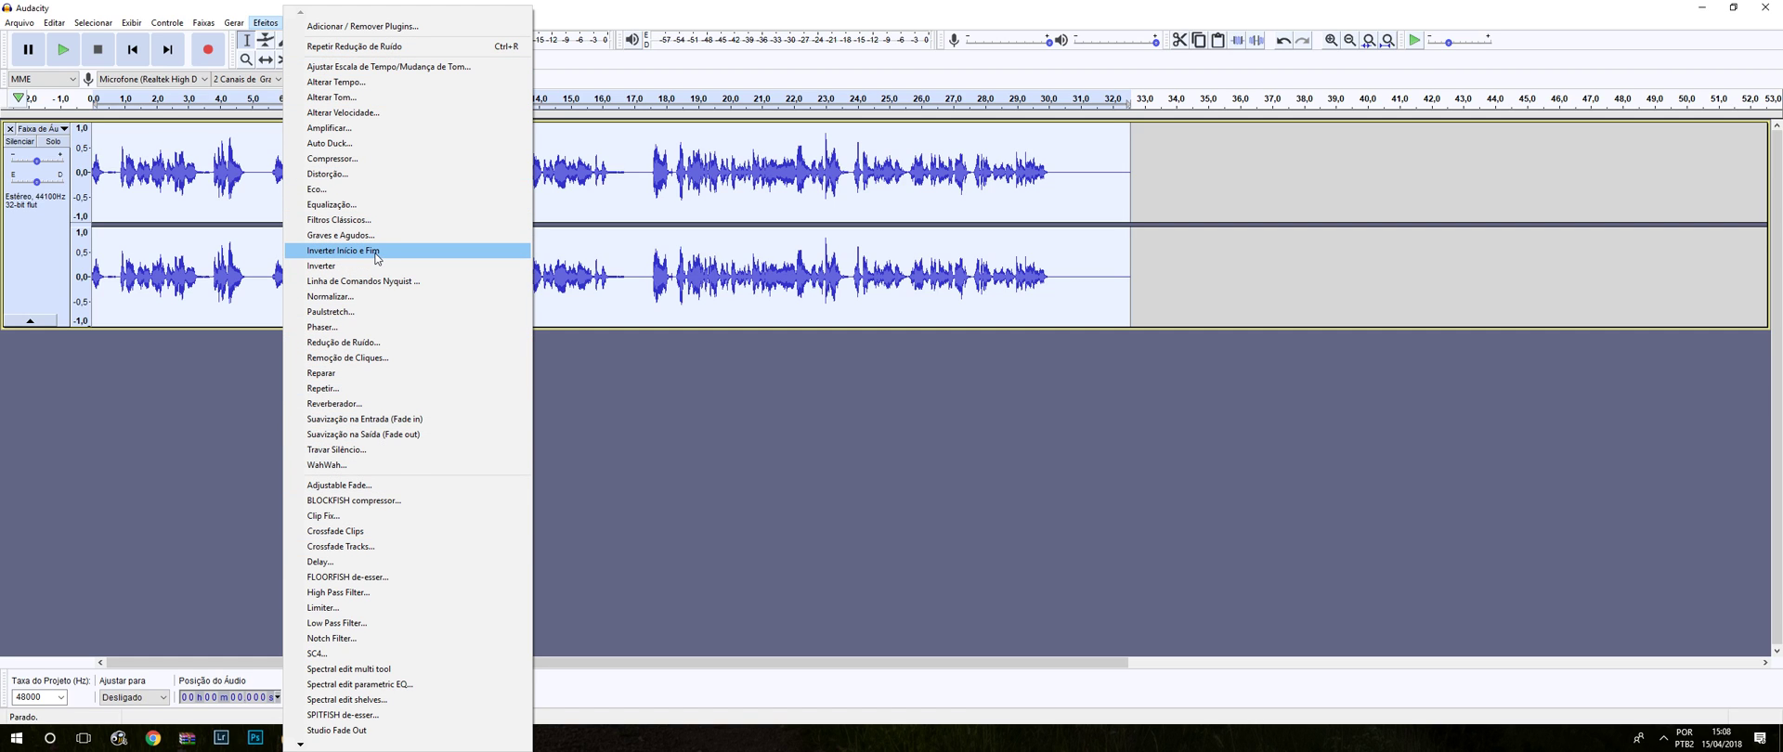
pyautogui.click(660, 452)
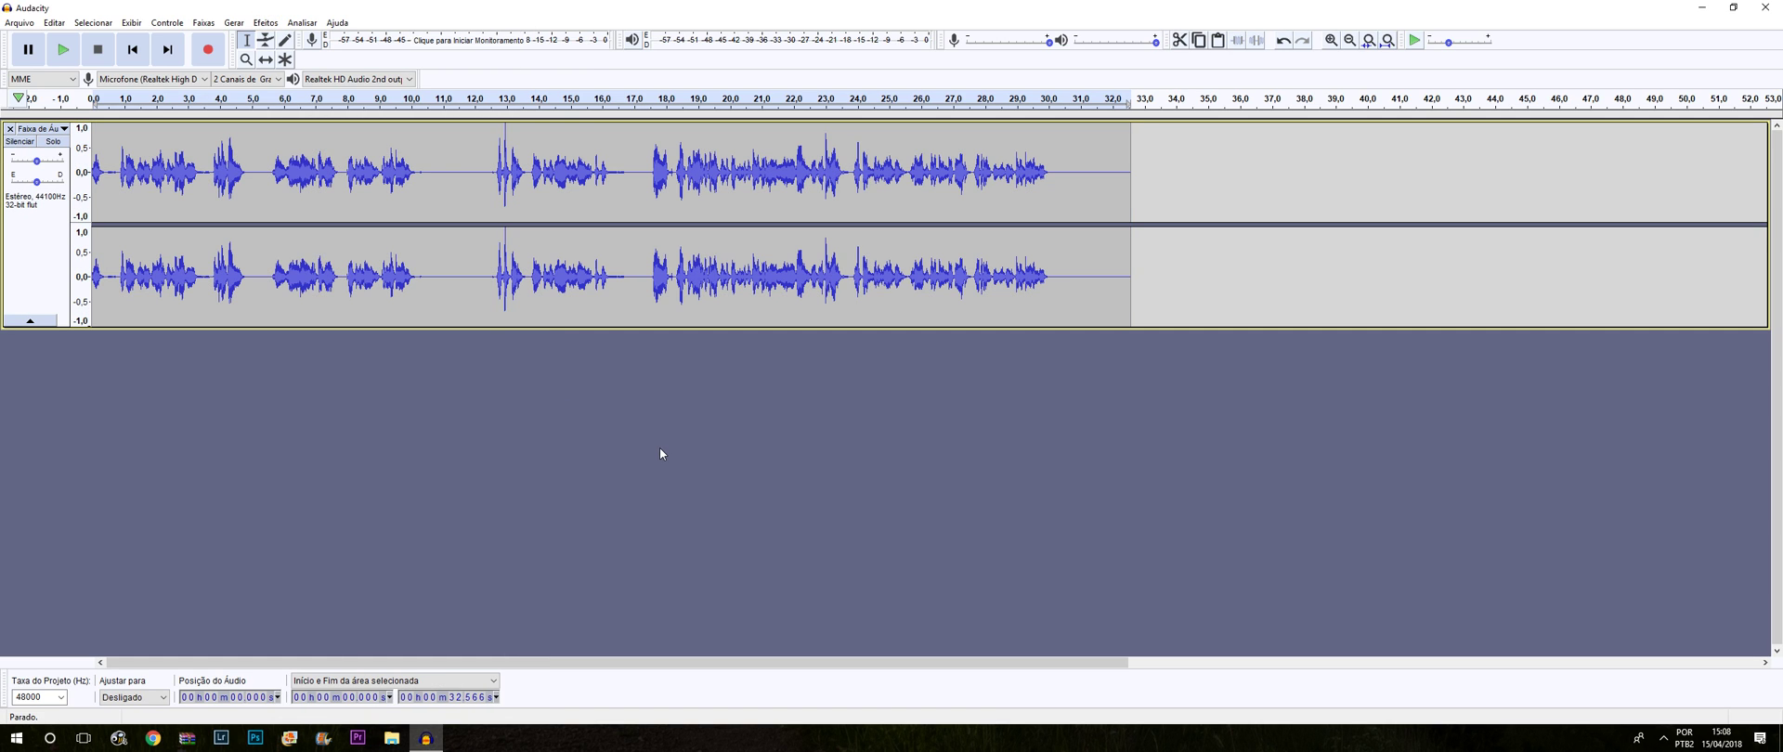